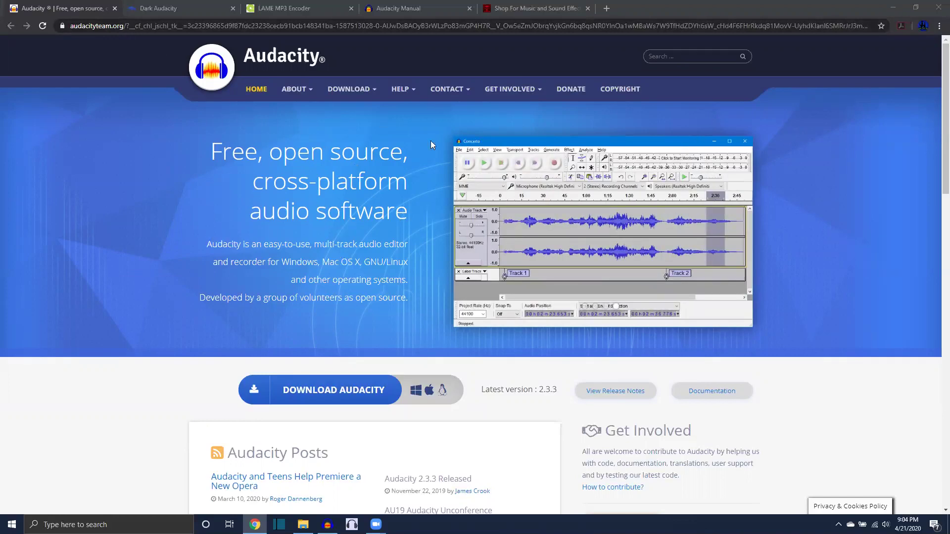
Reload the Audacity home page, allow the form resubmission, and open the Audacity download page.
click(43, 25)
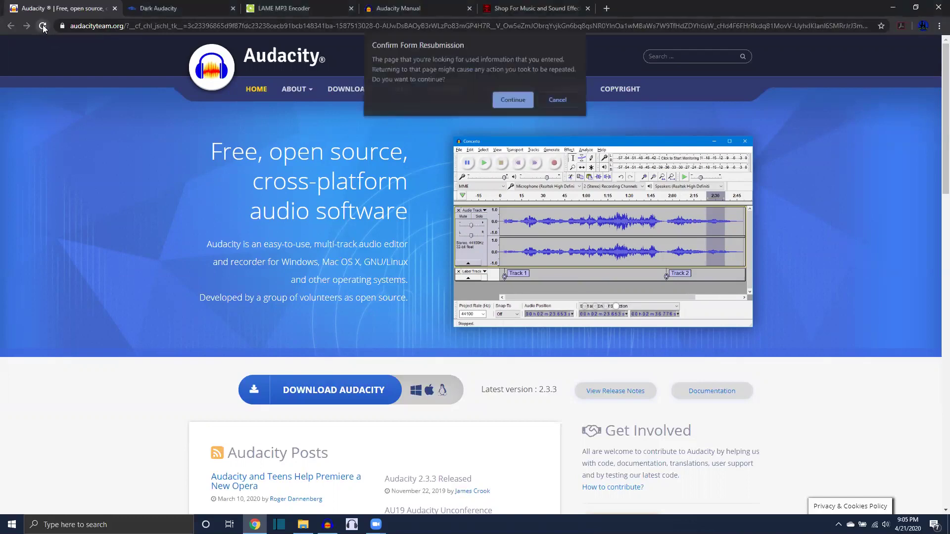
click(511, 102)
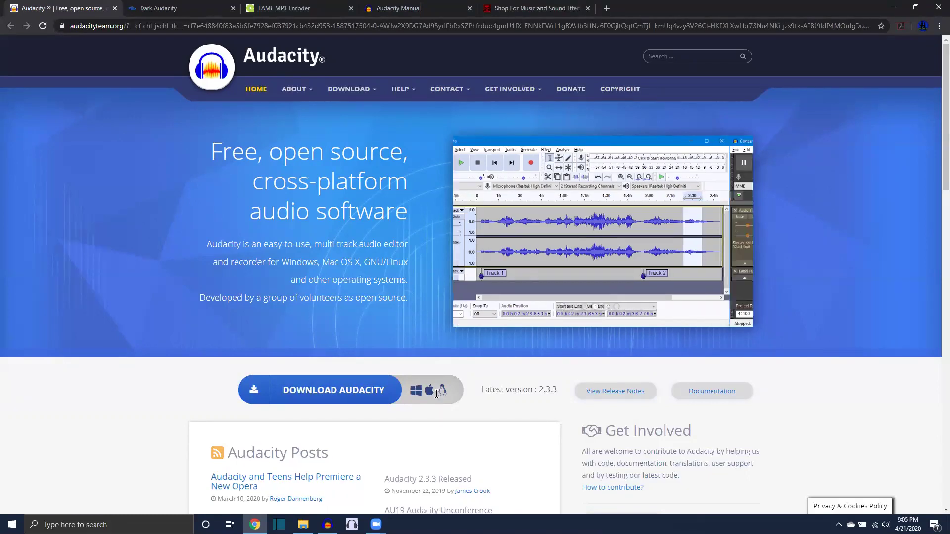
click(320, 387)
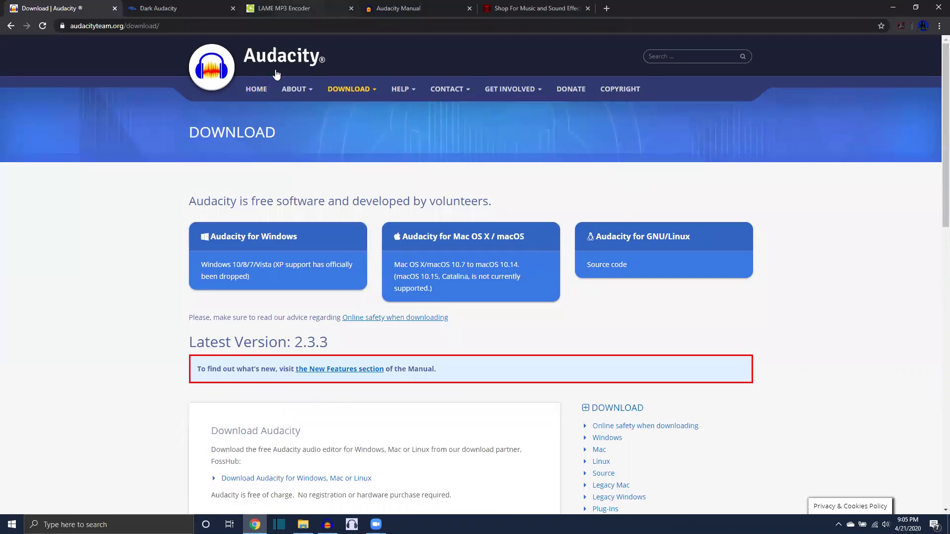
View the LAME MP3 Encoder site alongside the Audacity download page, ending on the download page.
key(ctrl+3)
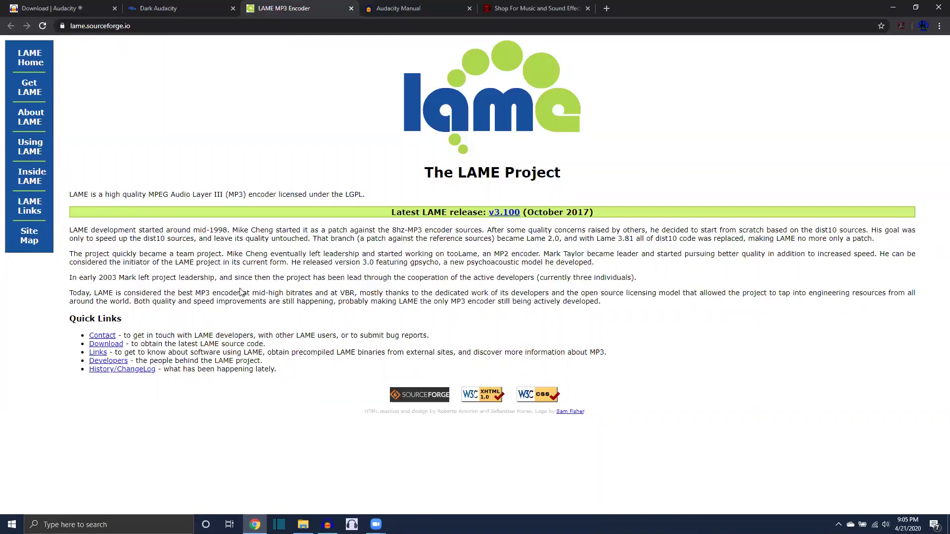
click(69, 10)
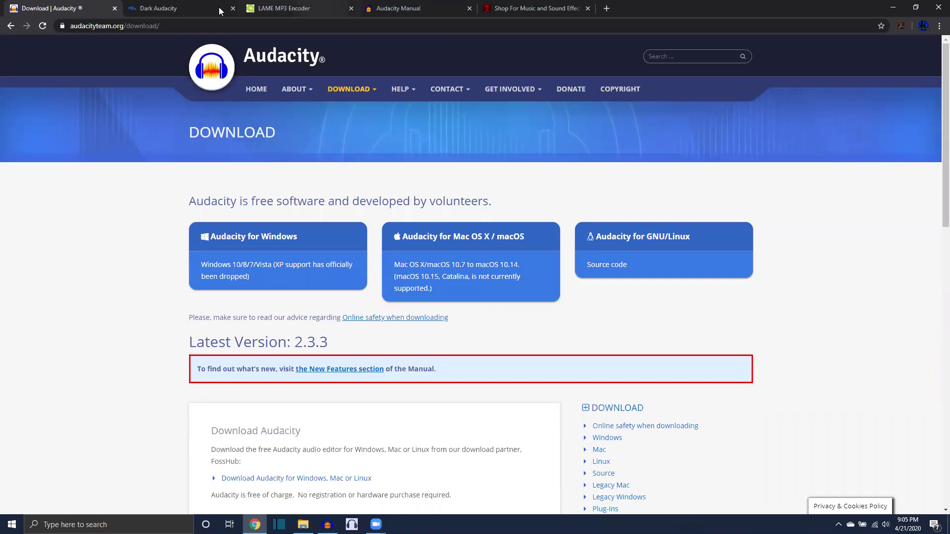
click(258, 9)
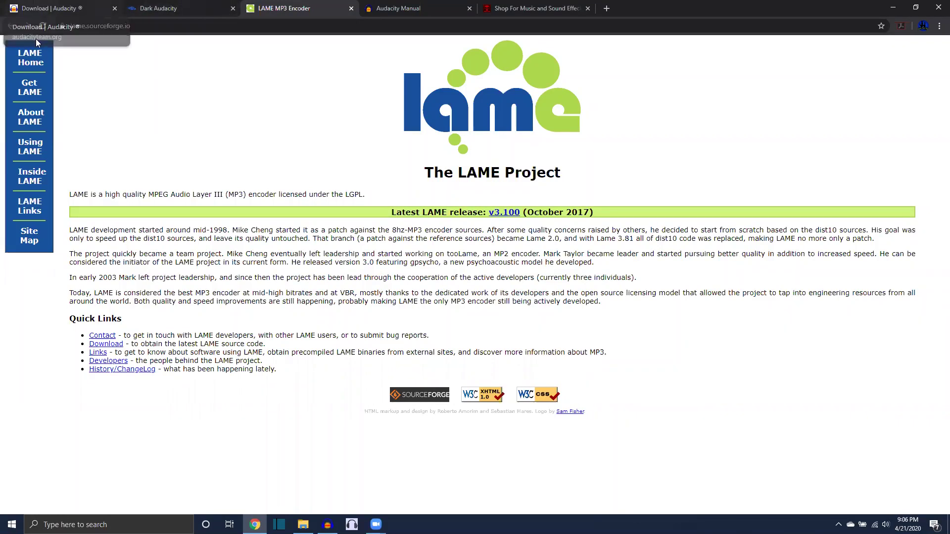
click(68, 9)
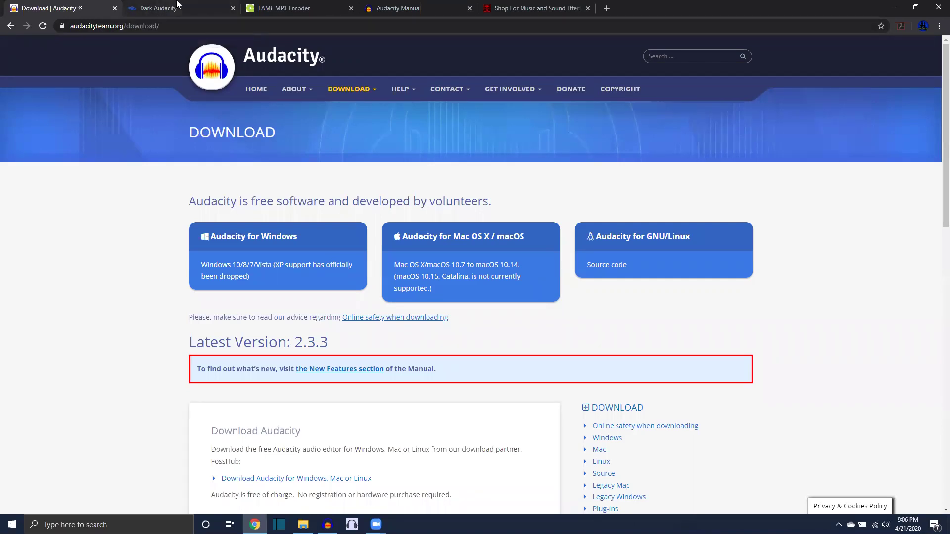
Look through the DarkAudacity home page and return to the Audacity download page.
click(206, 9)
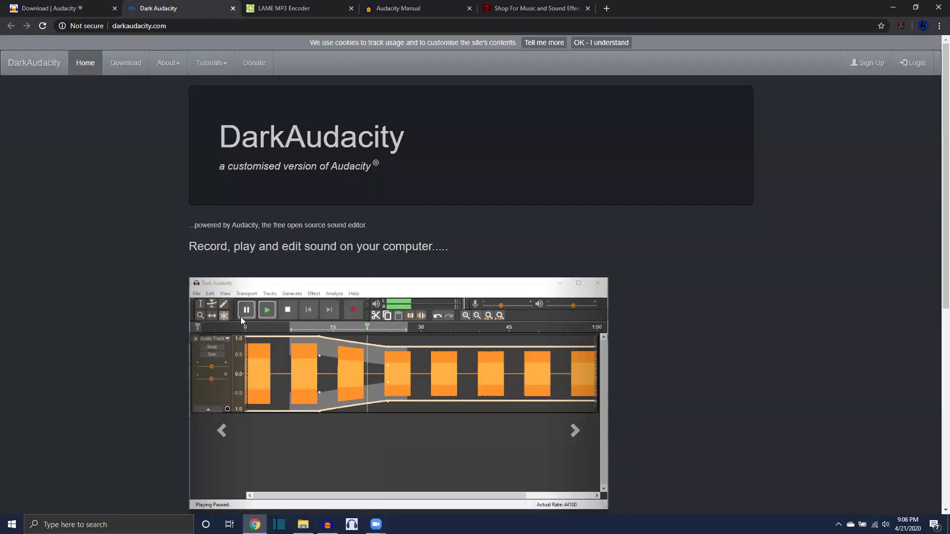
scroll(426, 305, down, 7)
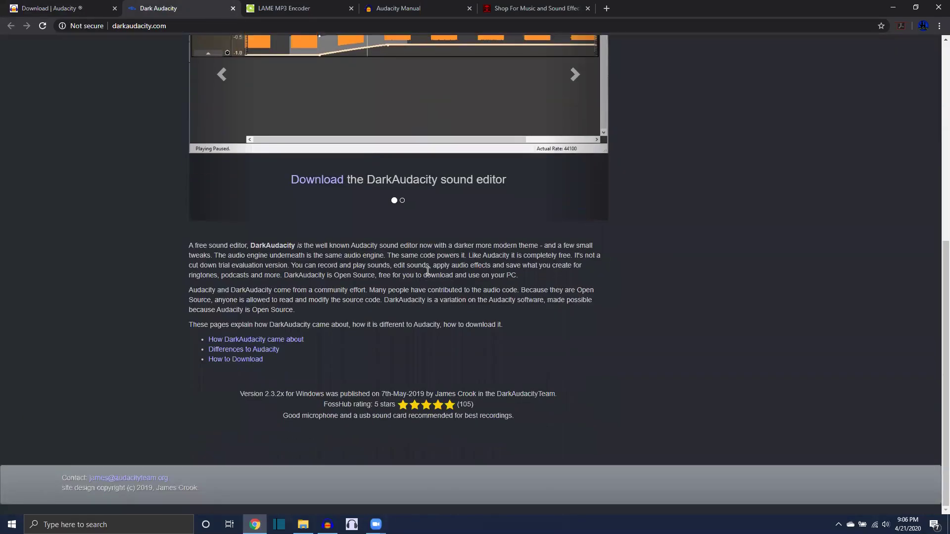
scroll(442, 294, up, 6)
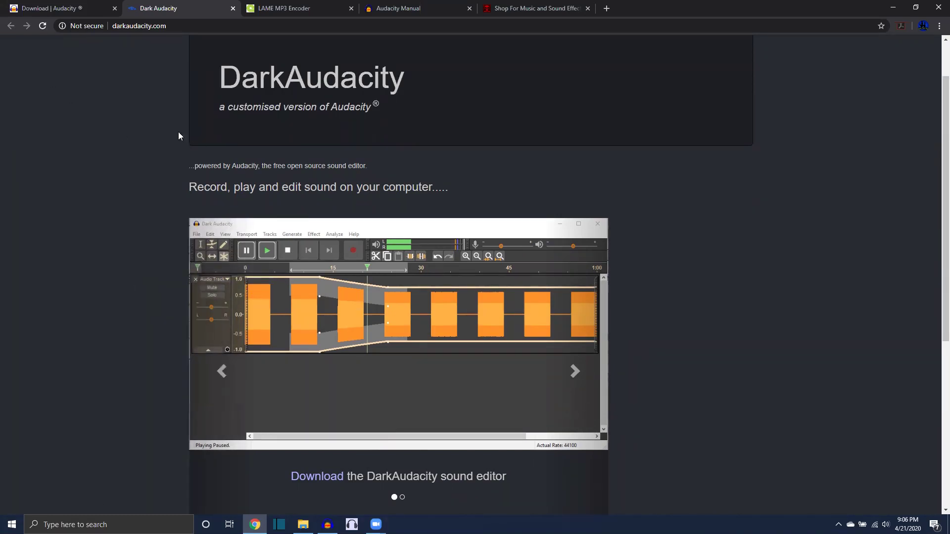
click(61, 5)
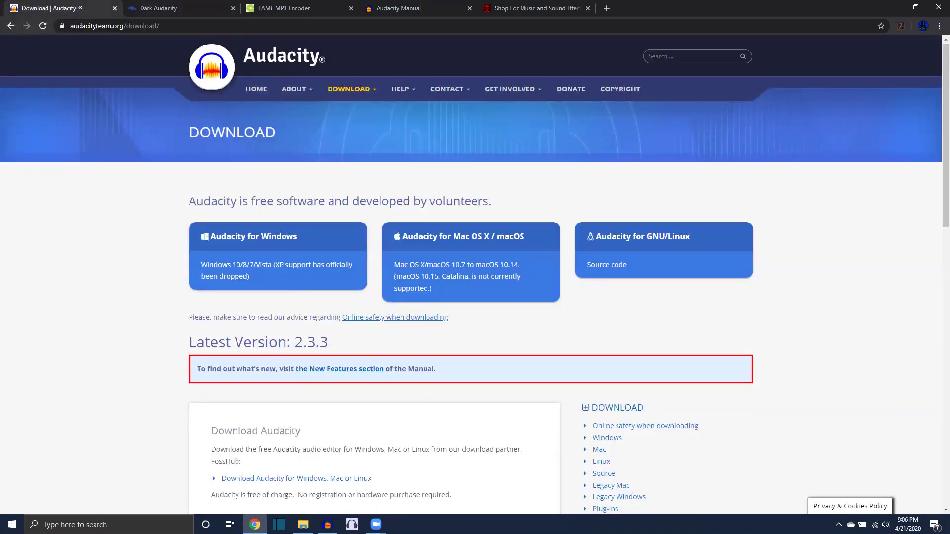
Switch to Audacity and review the available recording devices, recording channel options and playback devices without changing them.
click(327, 524)
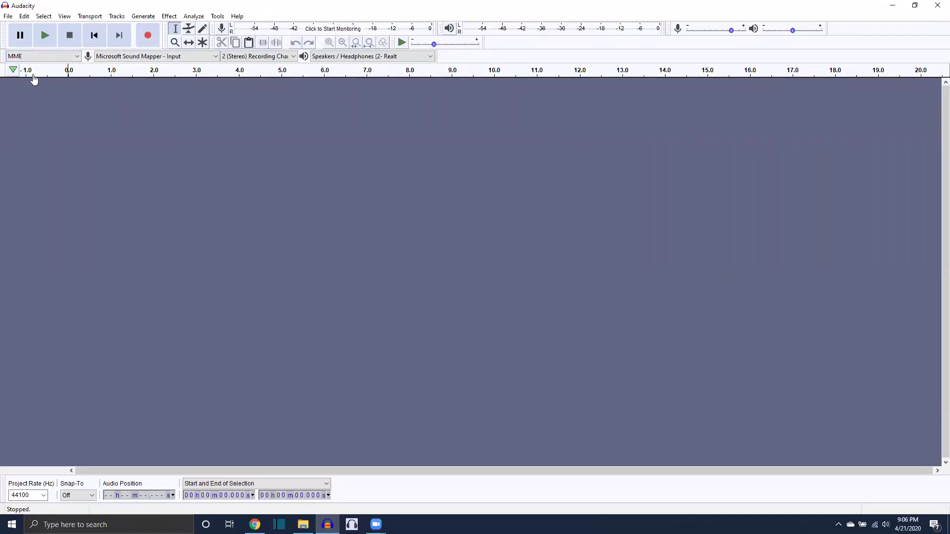
click(191, 57)
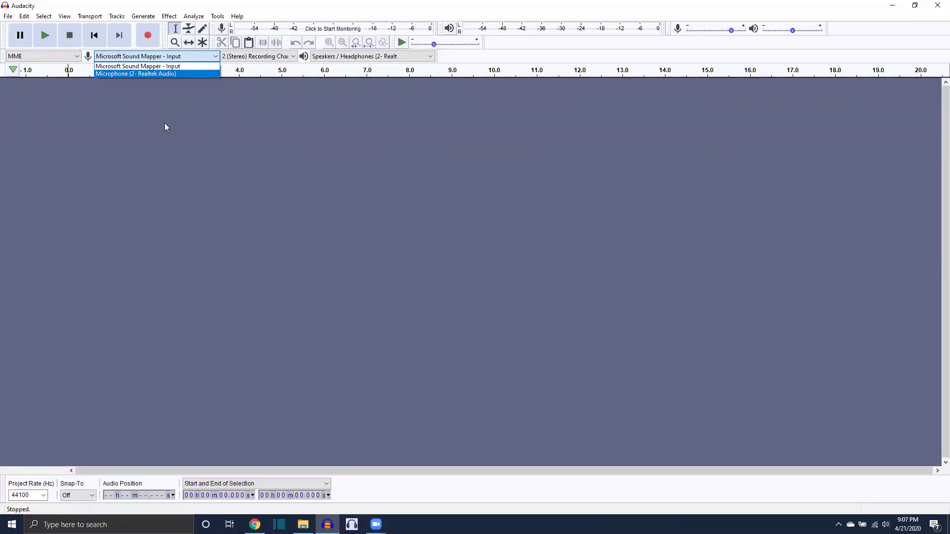
click(269, 57)
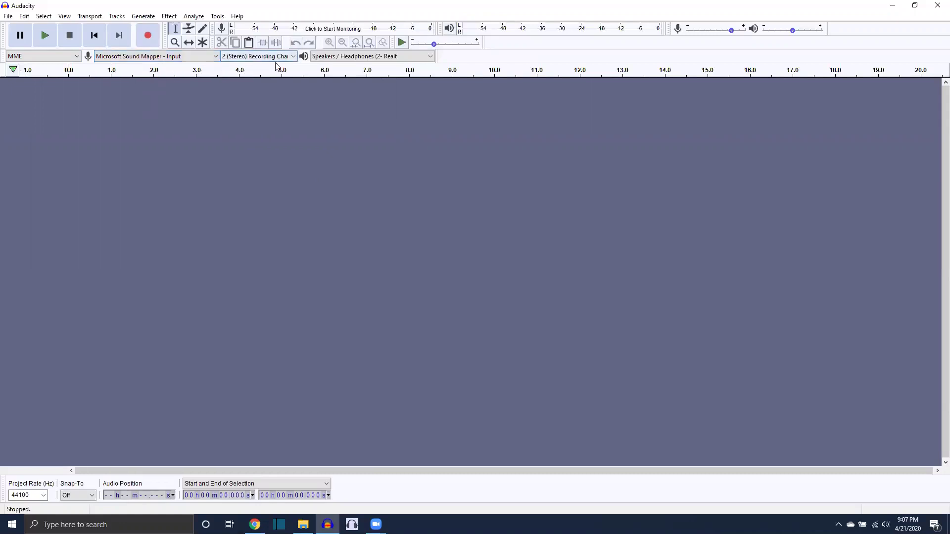
click(282, 60)
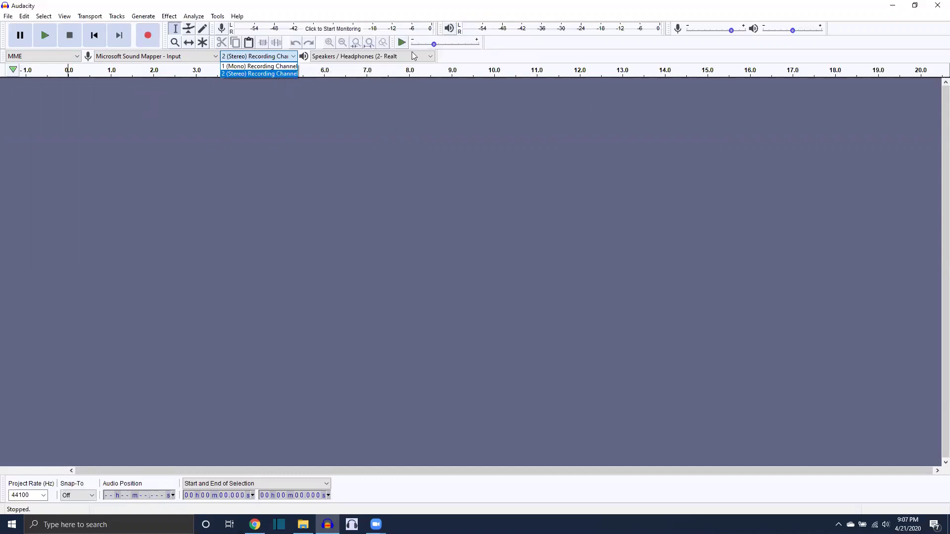
click(399, 58)
click(399, 59)
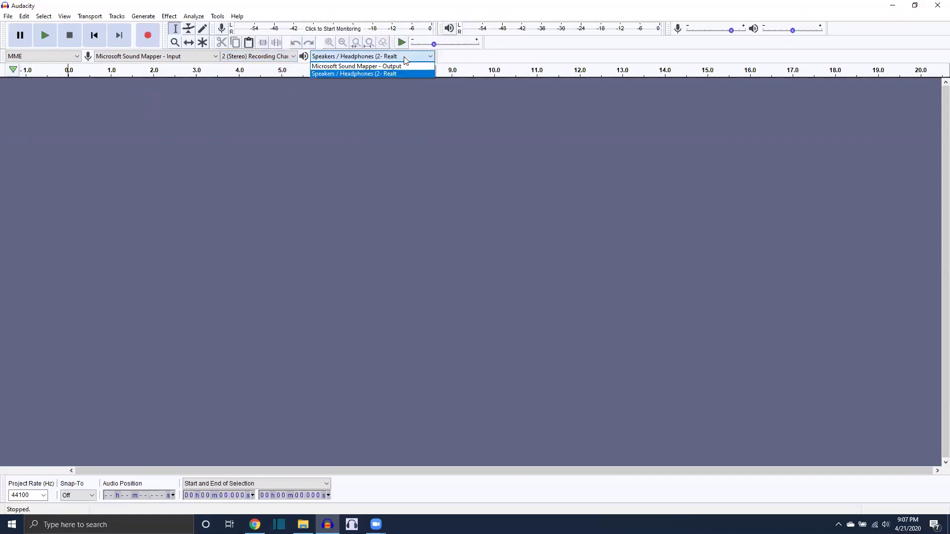
click(414, 119)
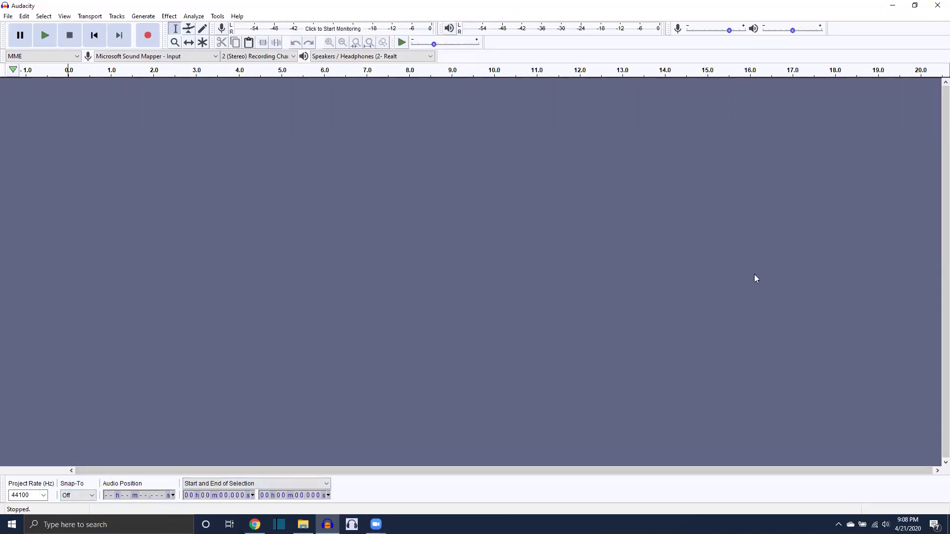
Close the Audacity window and review which toolbars can be shown in DarkAudacity.
click(936, 5)
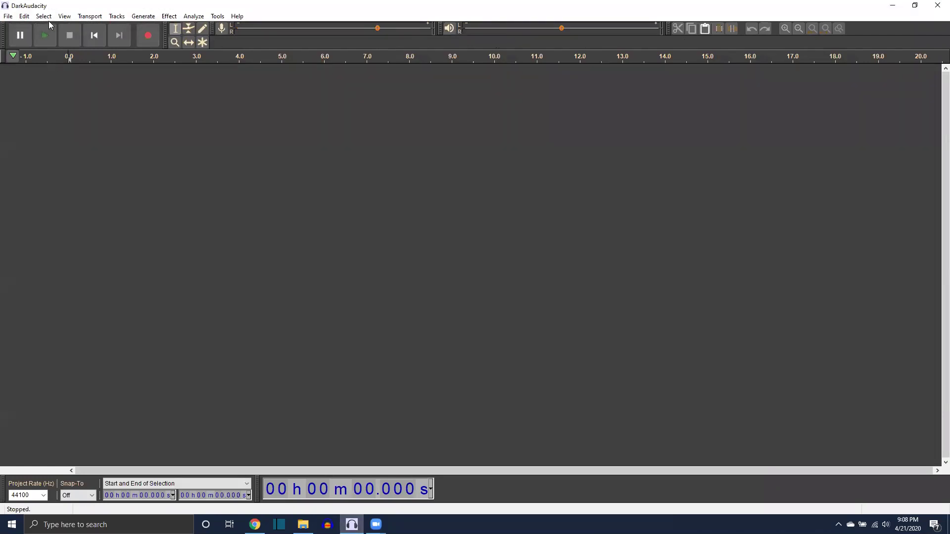
click(64, 16)
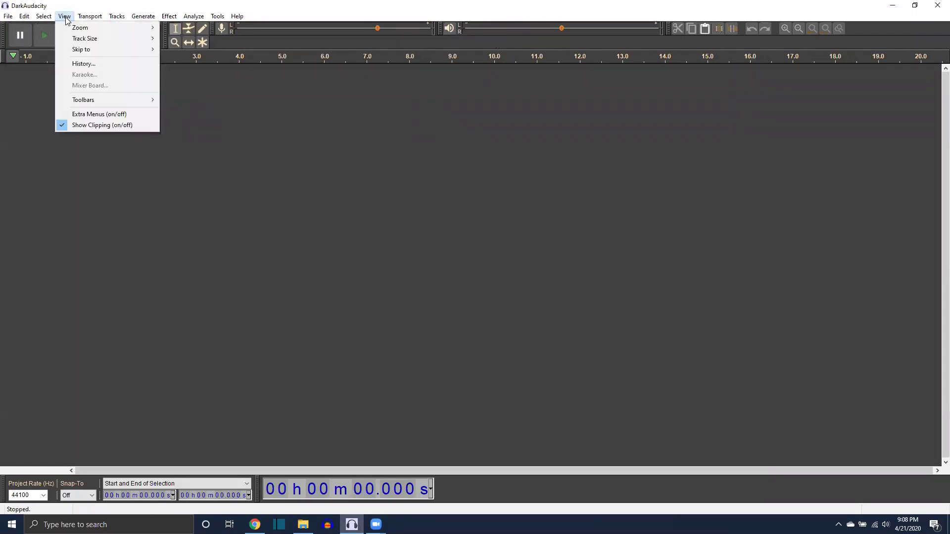
mouse_move(100, 99)
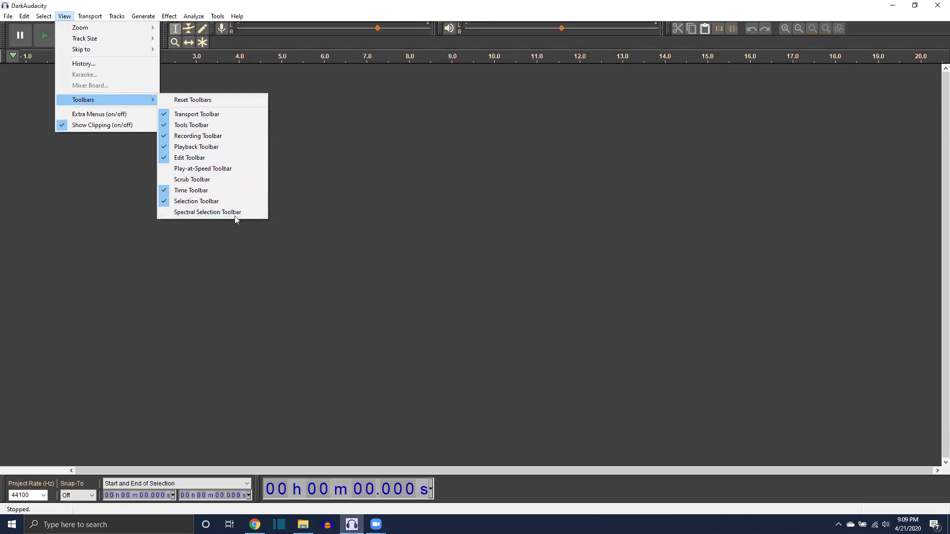
click(329, 169)
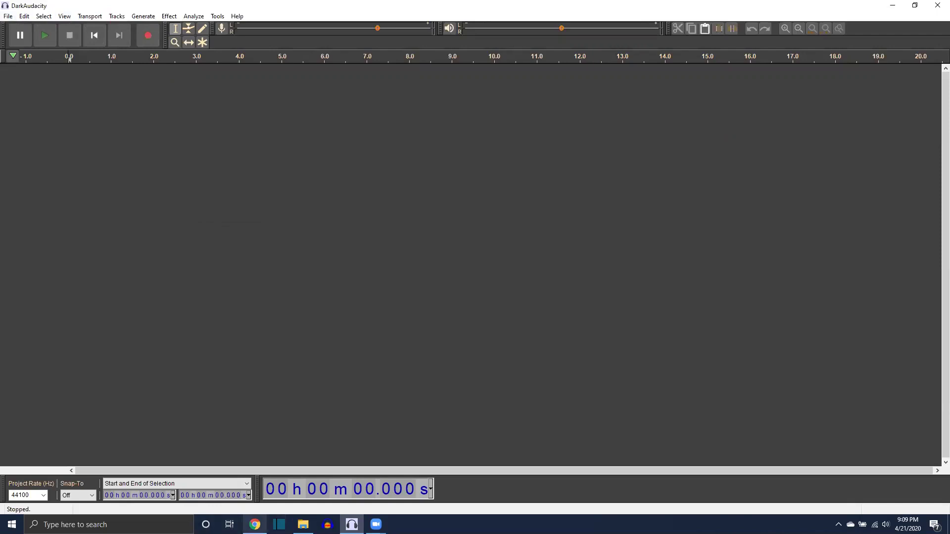
Switch to Chrome, browse the sound libraries in the Audio Zombie music and sound effects shop, and leave the browser window maximized.
mouse_move(254, 525)
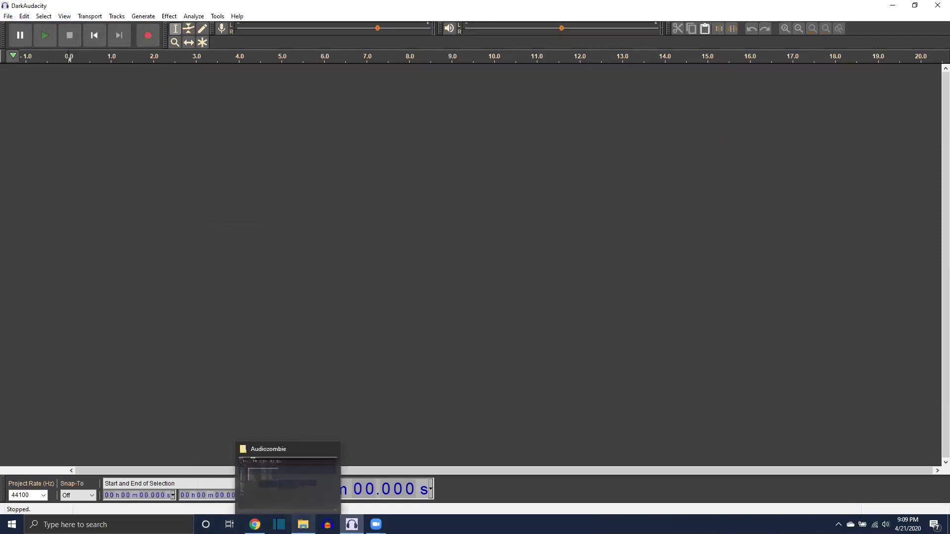
click(254, 482)
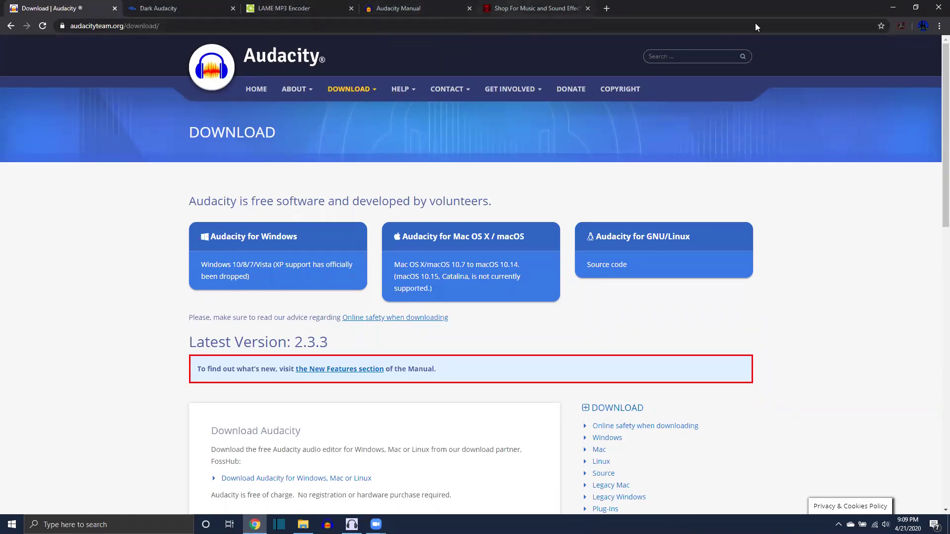
key(super+Down)
click(730, 71)
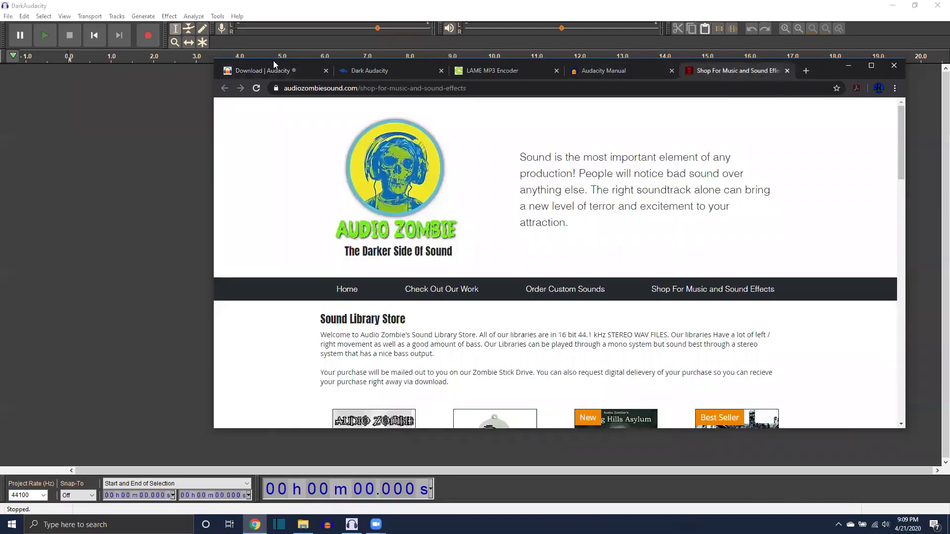
scroll(616, 319, down, 3)
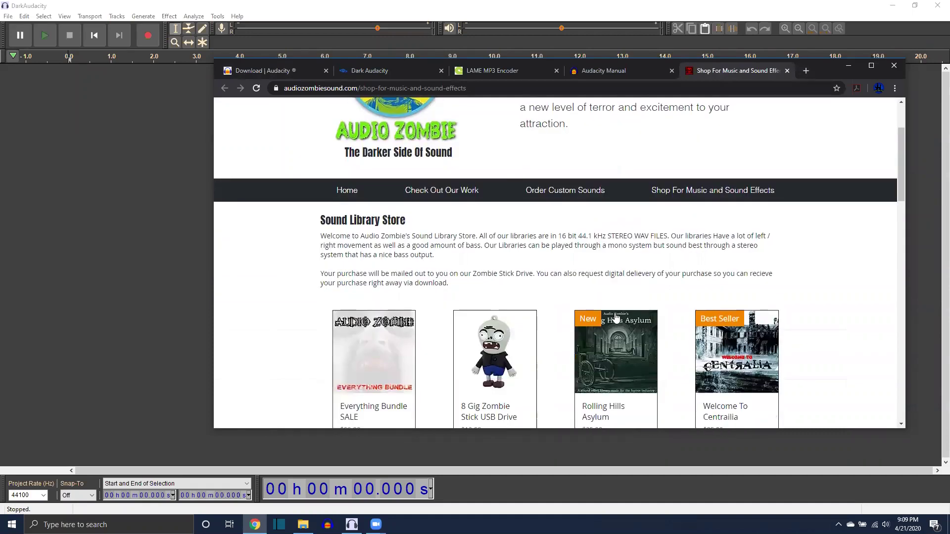
scroll(615, 319, down, 3)
scroll(613, 342, down, 7)
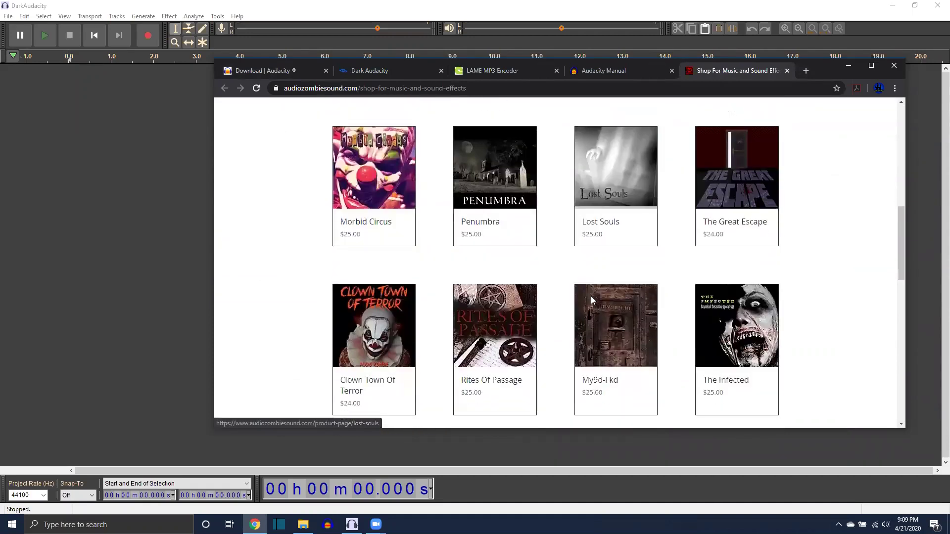
scroll(592, 300, up, 4)
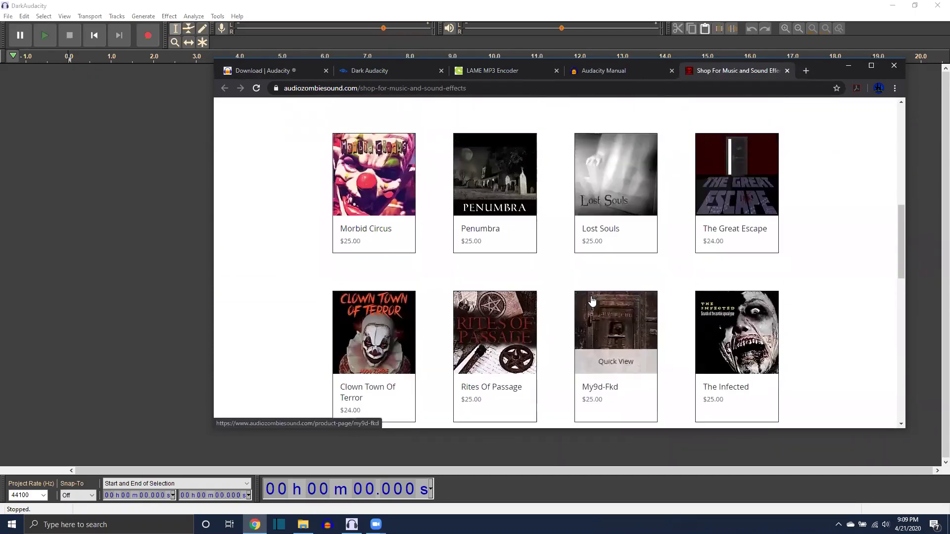
scroll(448, 314, up, 2)
scroll(447, 314, up, 2)
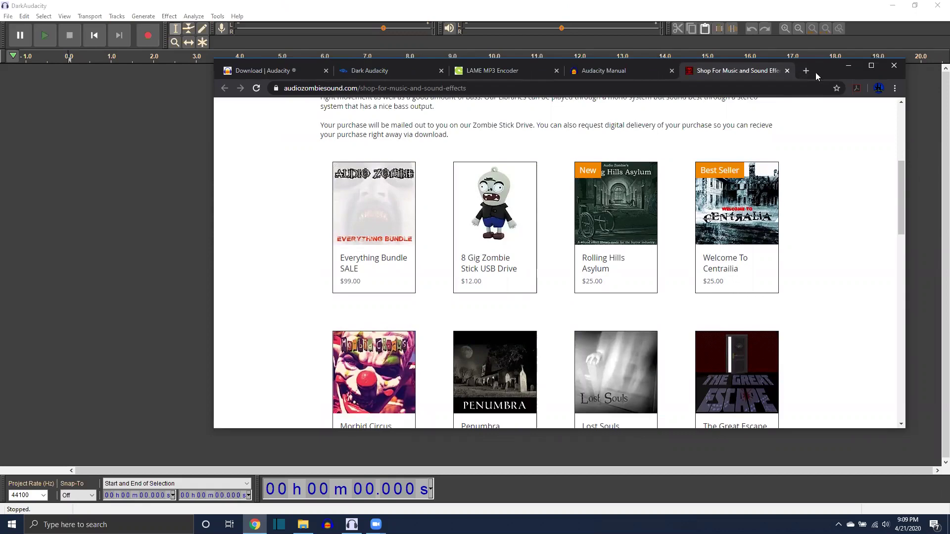
drag(815, 72, 742, 56)
double_click(743, 50)
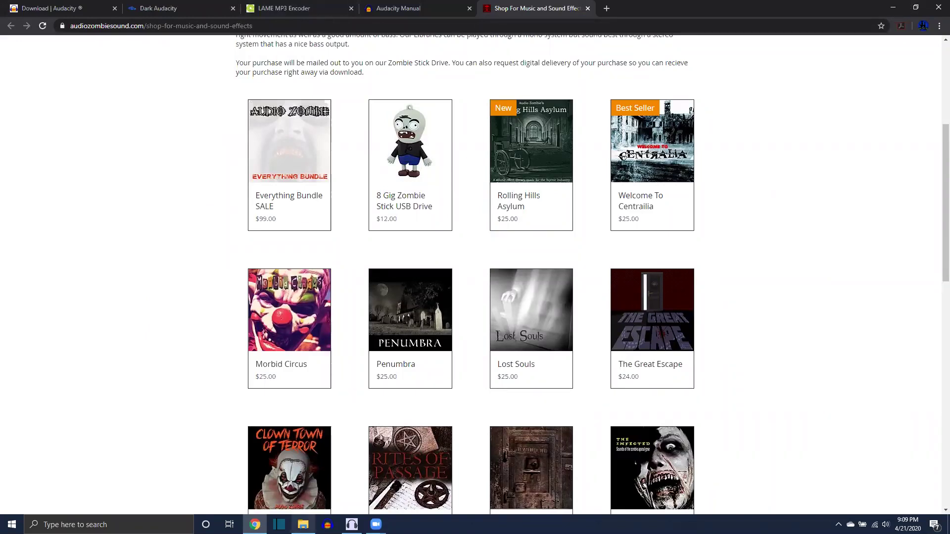
Switch to File Explorer, open the Clown Town Of Terror folder in Audiozombie and widen the Name column to show full track names.
click(303, 524)
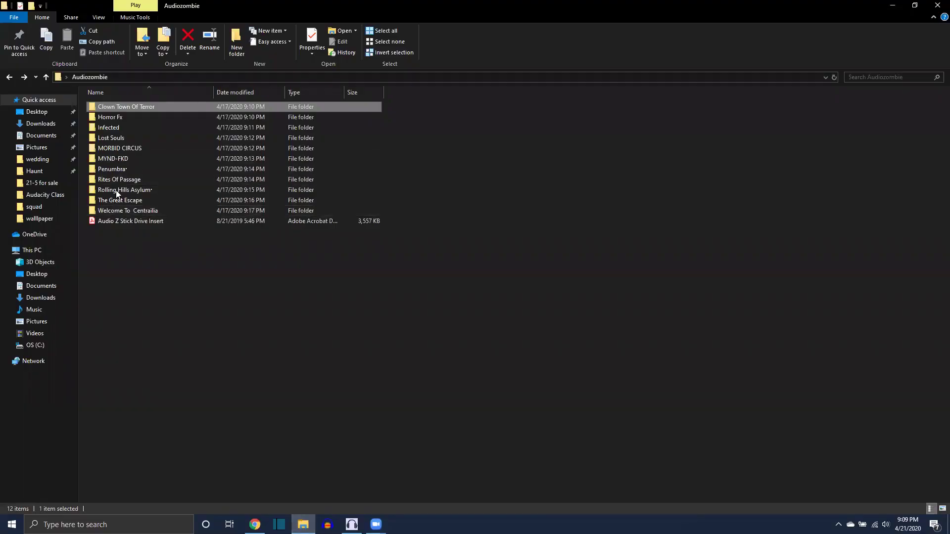
double_click(130, 105)
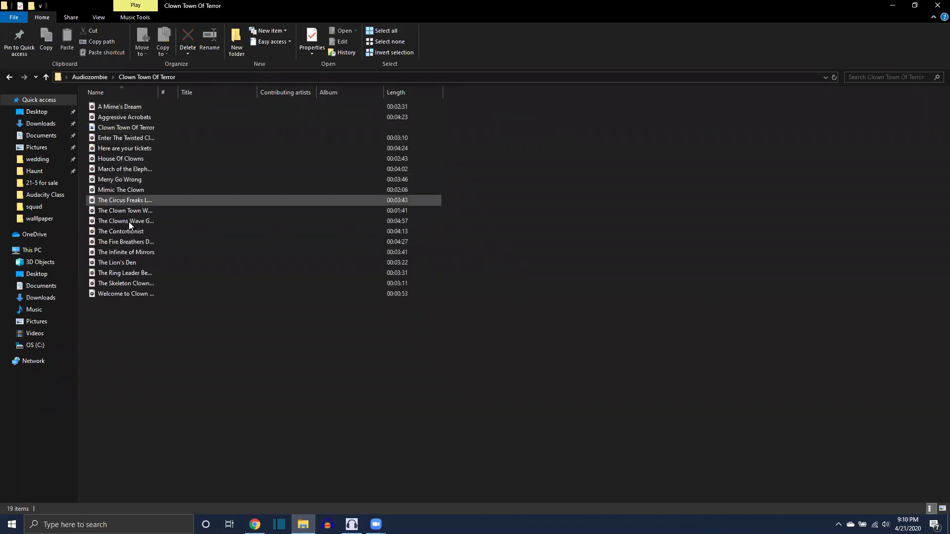
drag(160, 89, 220, 92)
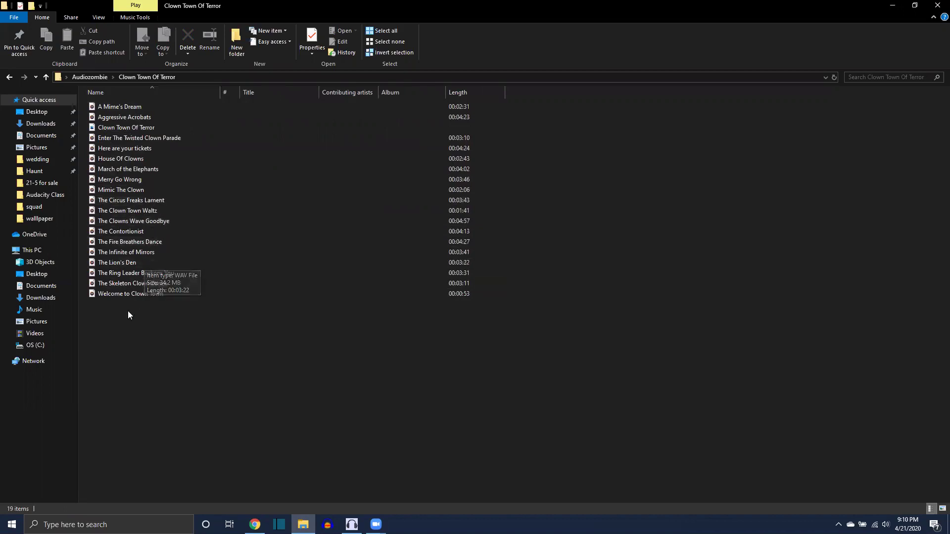
Import the track The Circus Freaks Lament into DarkAudacity, making a copy of the file before editing.
click(127, 203)
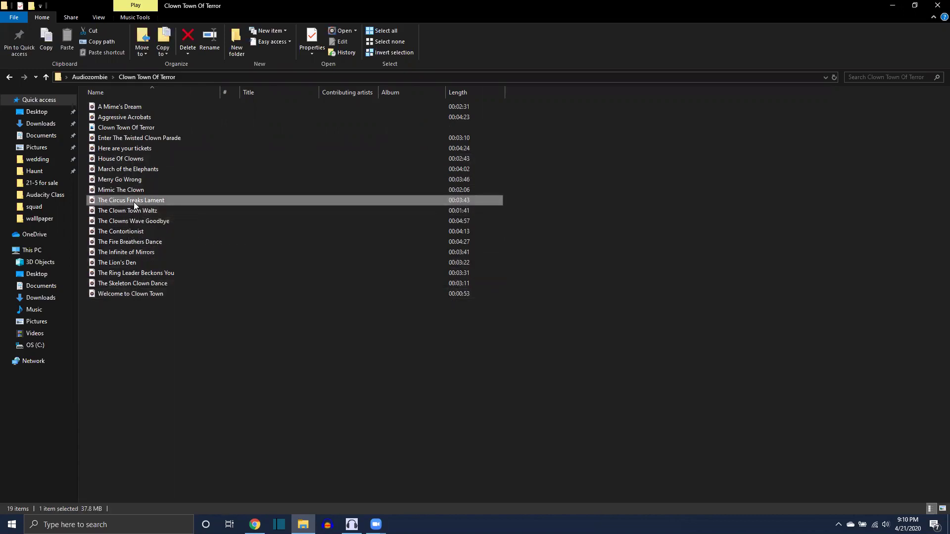
drag(143, 200, 70, 169)
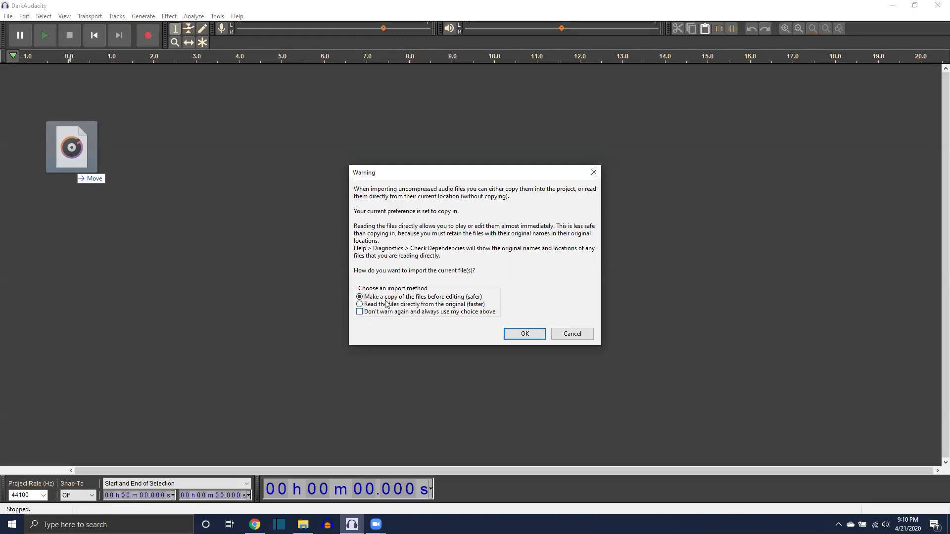
click(528, 333)
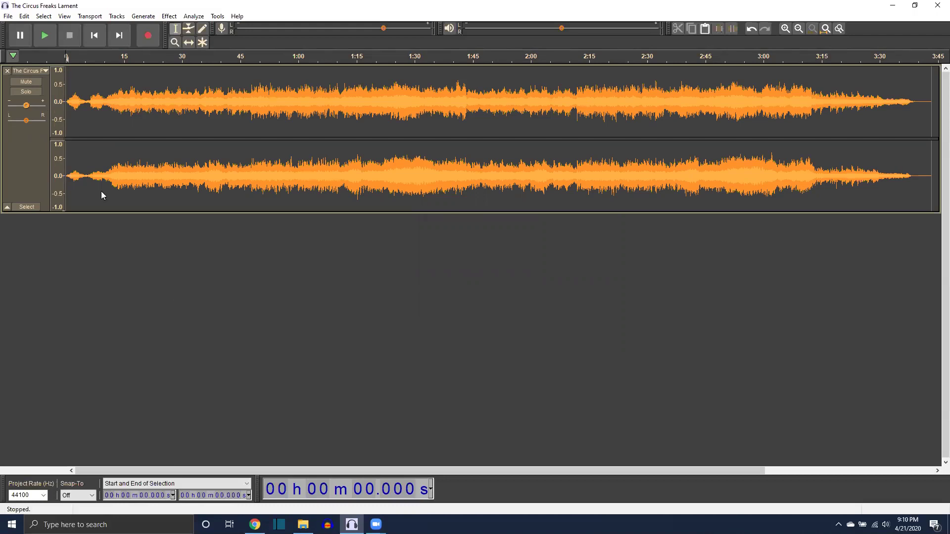
Play the first few seconds of the track, stop playback and lower the overall playback level.
click(46, 36)
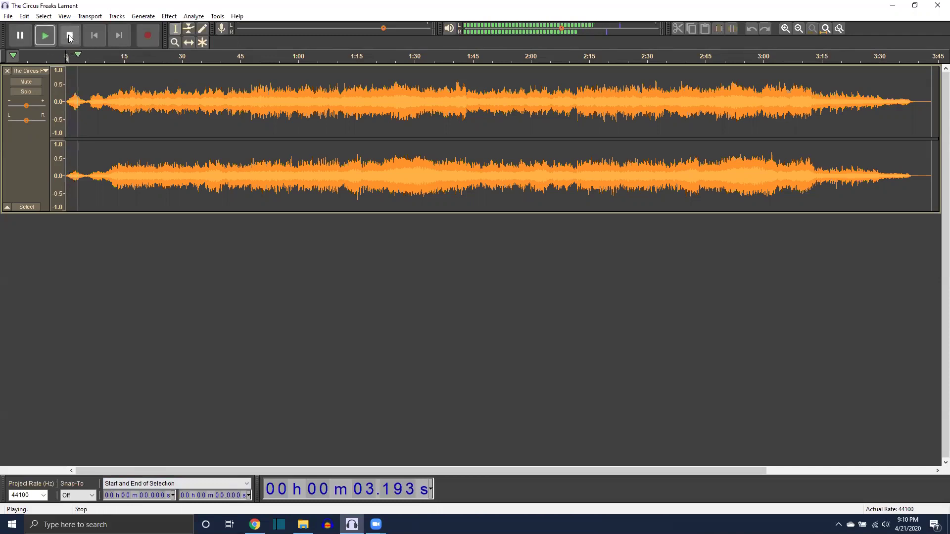
click(74, 40)
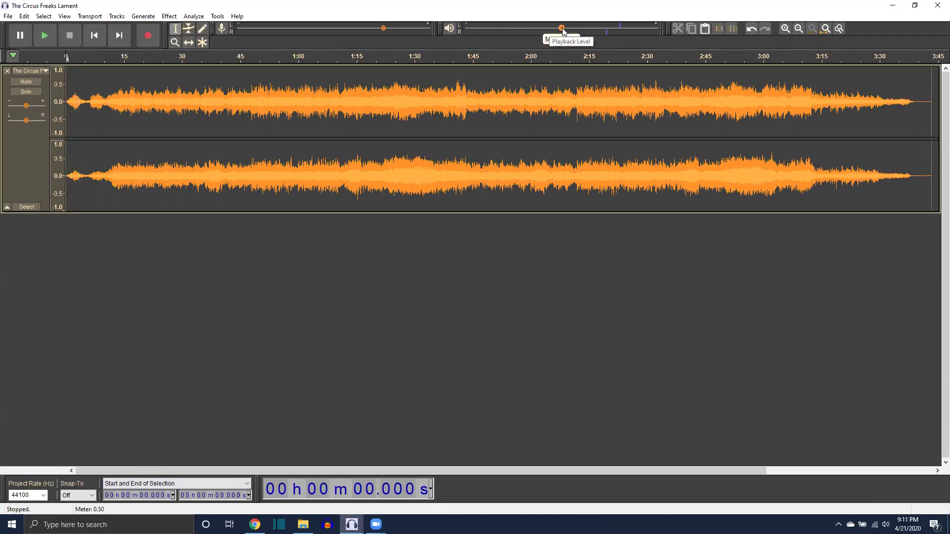
drag(560, 29, 521, 30)
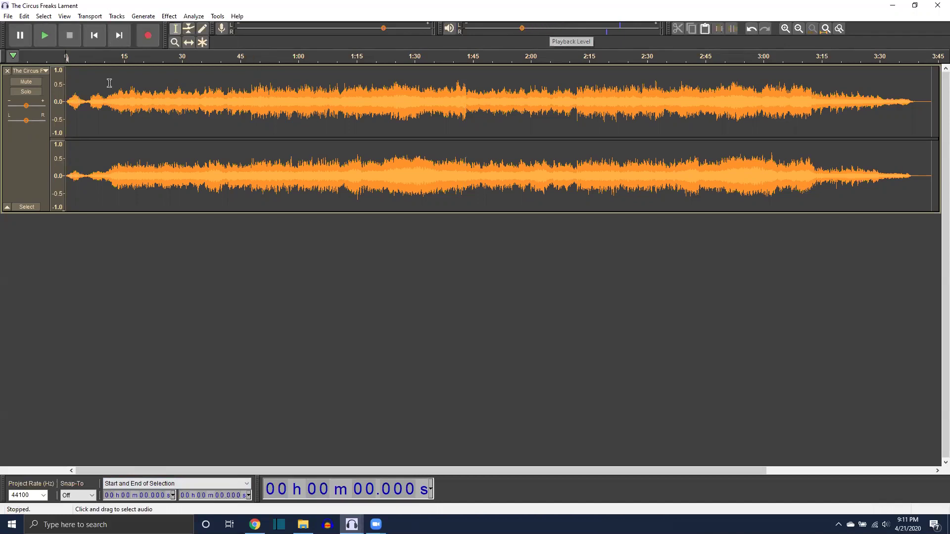
Lower the track's gain and reduce it further while the opening plays, and stop playback.
drag(26, 105, 22, 105)
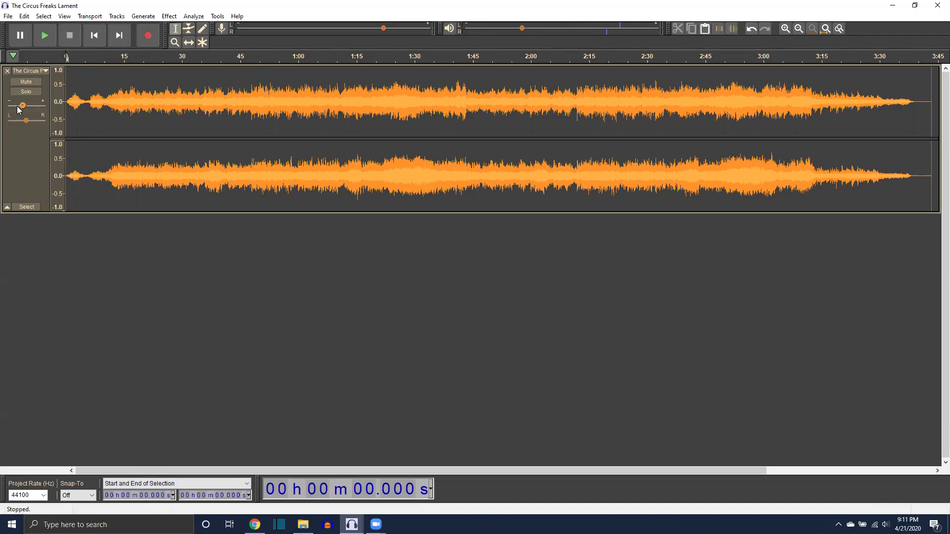
click(44, 36)
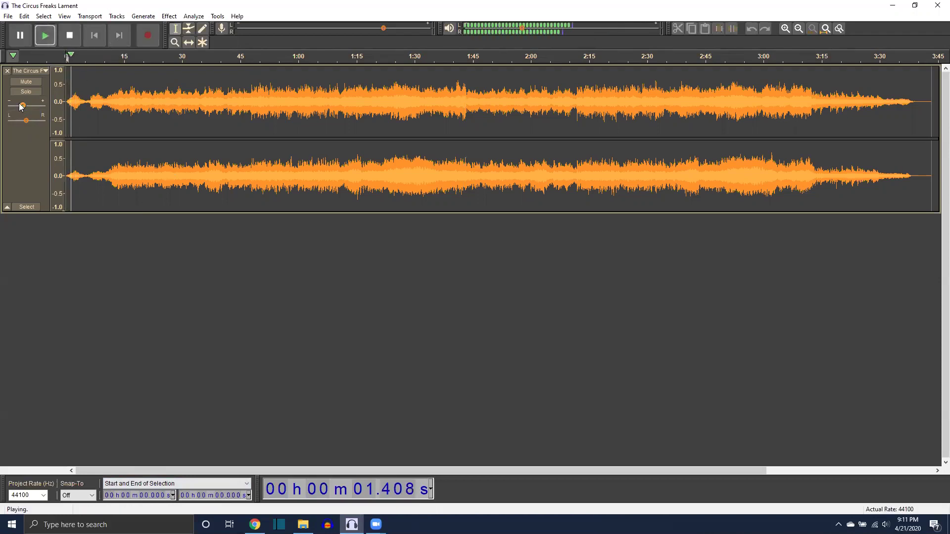
drag(24, 109, 10, 110)
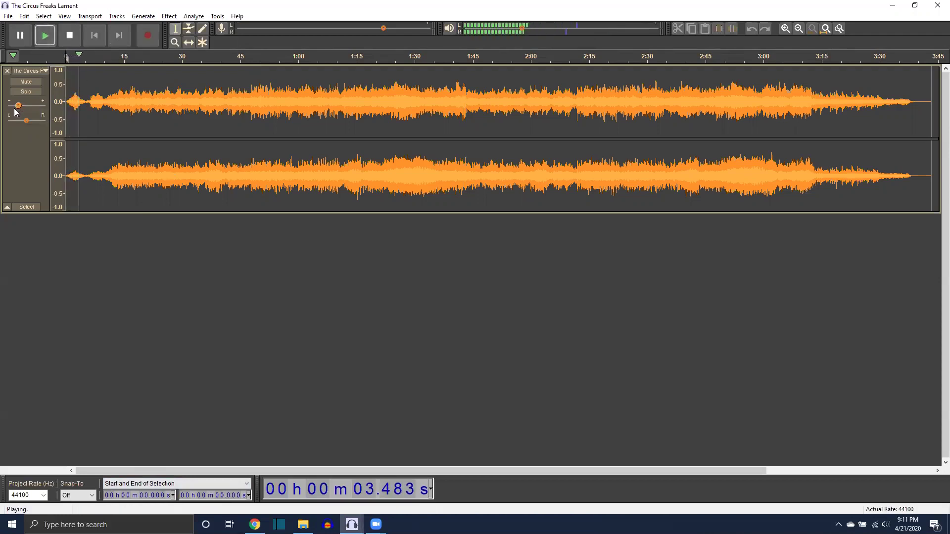
click(69, 35)
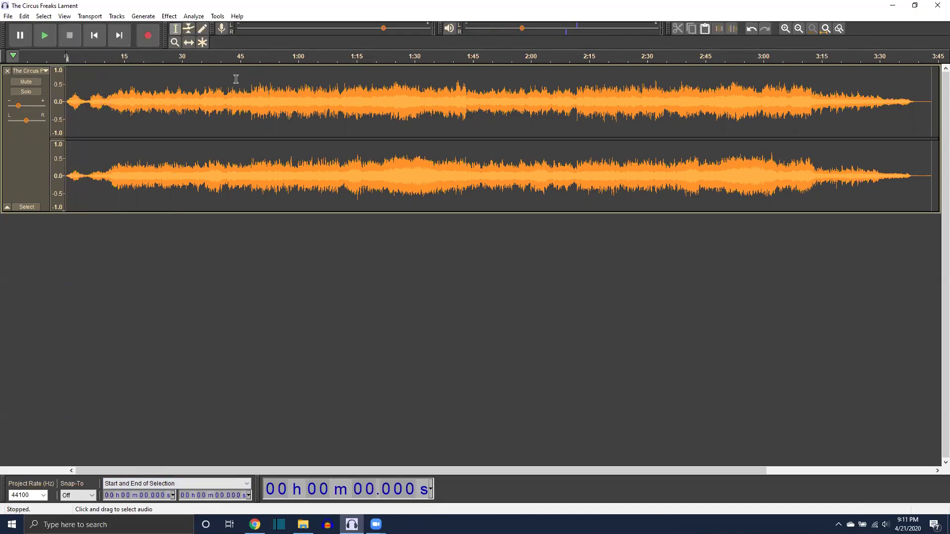
Zoom in on the waveform around 15.52 seconds with the Zoom tool to examine its individual waves.
click(174, 43)
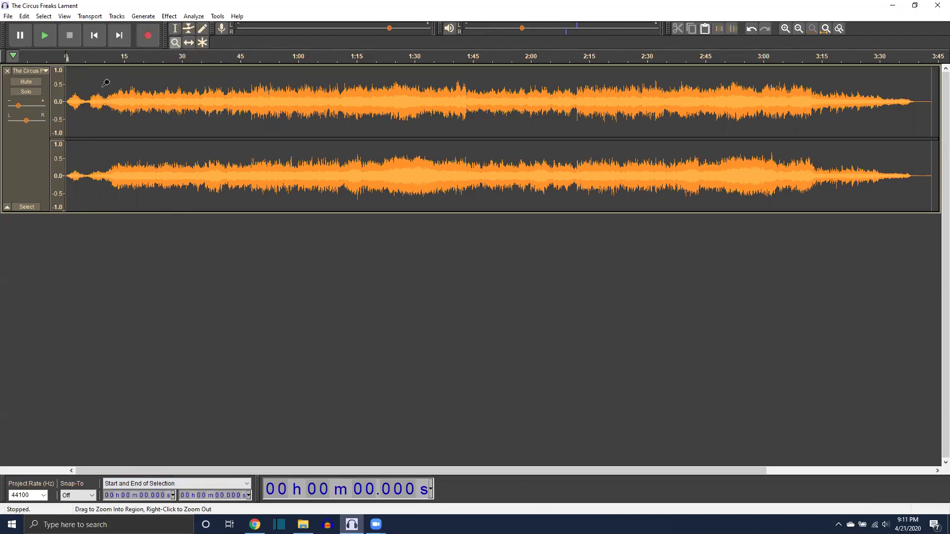
click(133, 82)
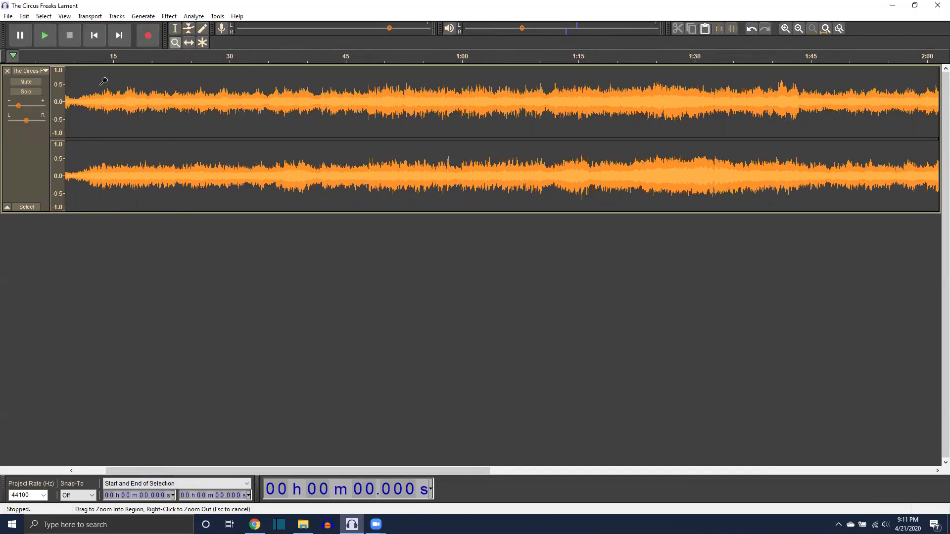
click(118, 81)
click(102, 81)
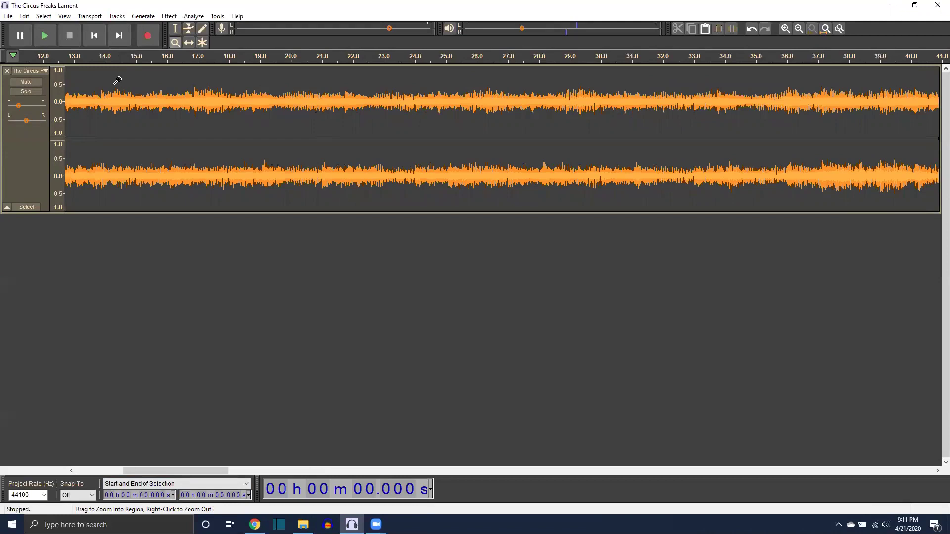
click(120, 80)
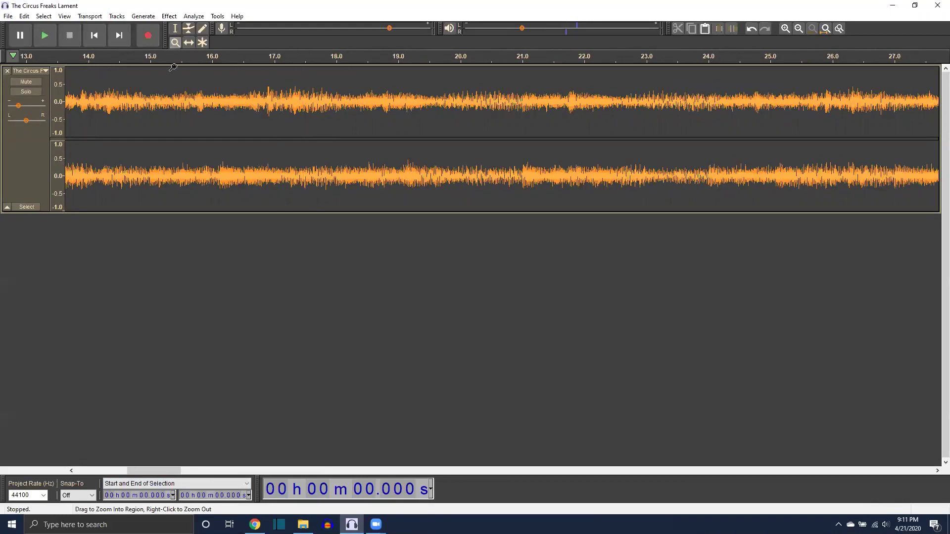
click(147, 73)
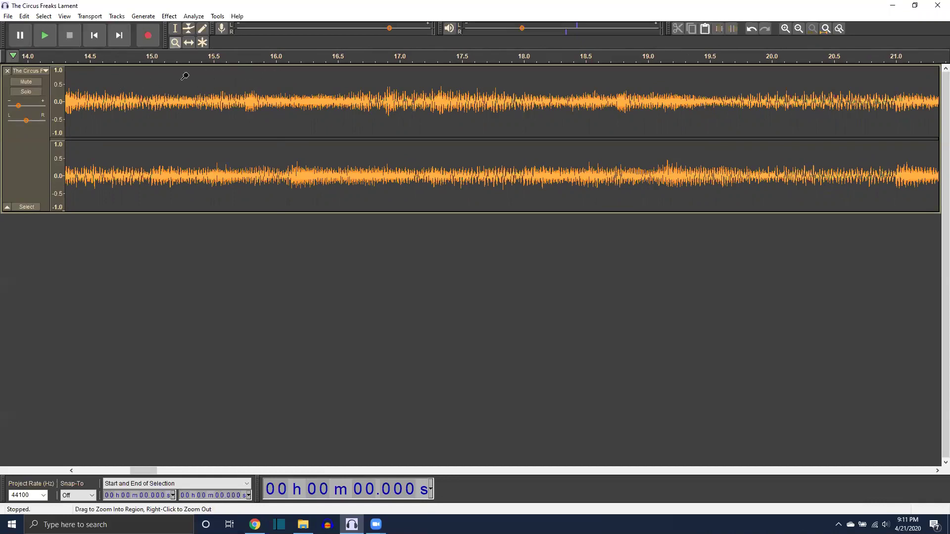
click(214, 87)
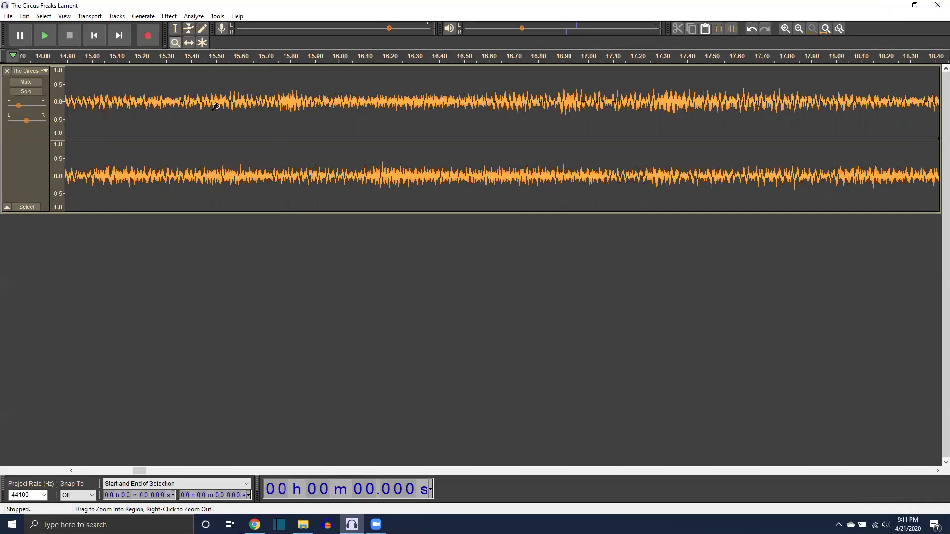
click(222, 90)
click(223, 91)
click(223, 91)
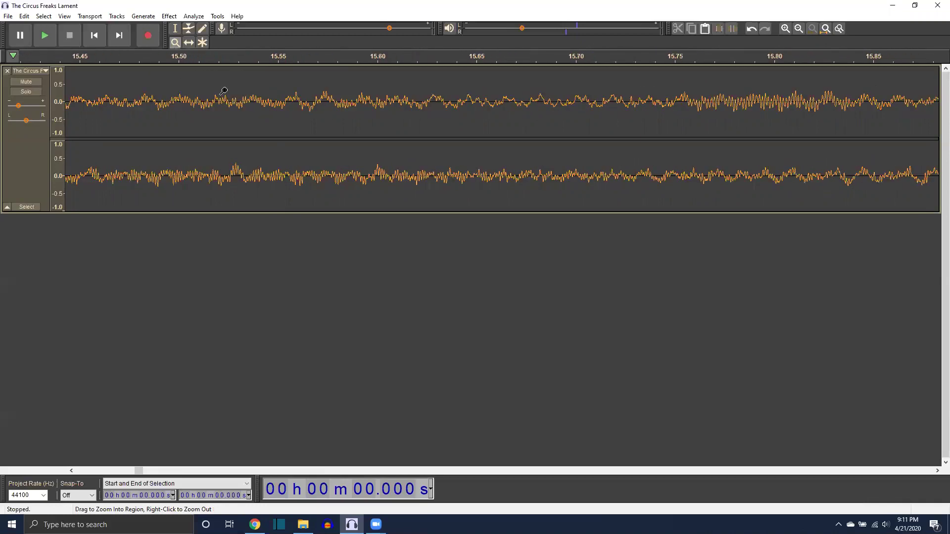
click(223, 91)
click(223, 90)
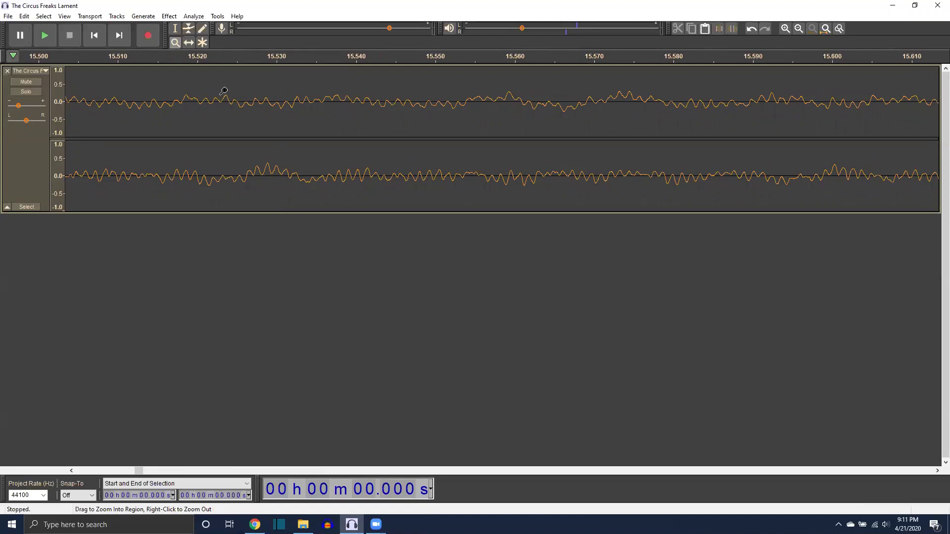
click(223, 90)
click(223, 90)
click(223, 90)
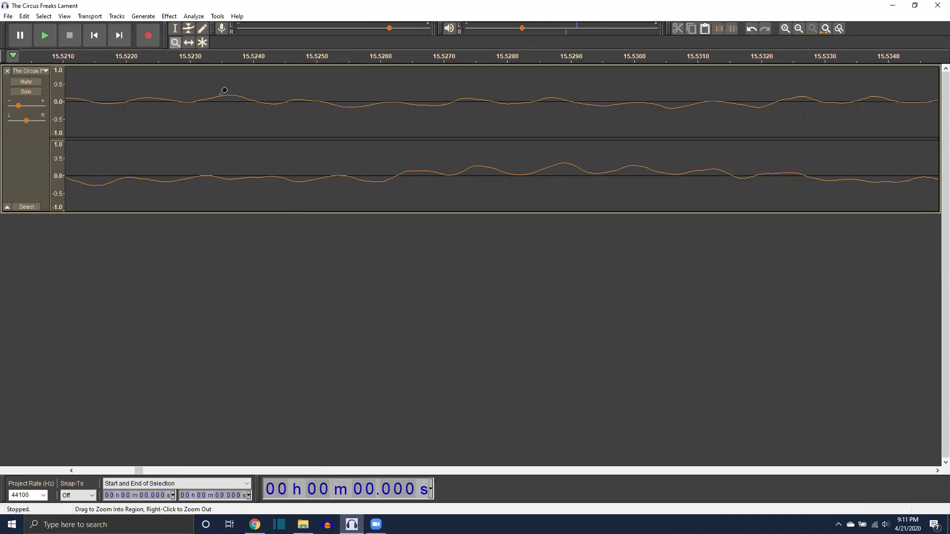
Try reshaping the track's amplitude at about 15.525 seconds with the Envelope tool, and undo back to the original envelope and gain.
click(189, 29)
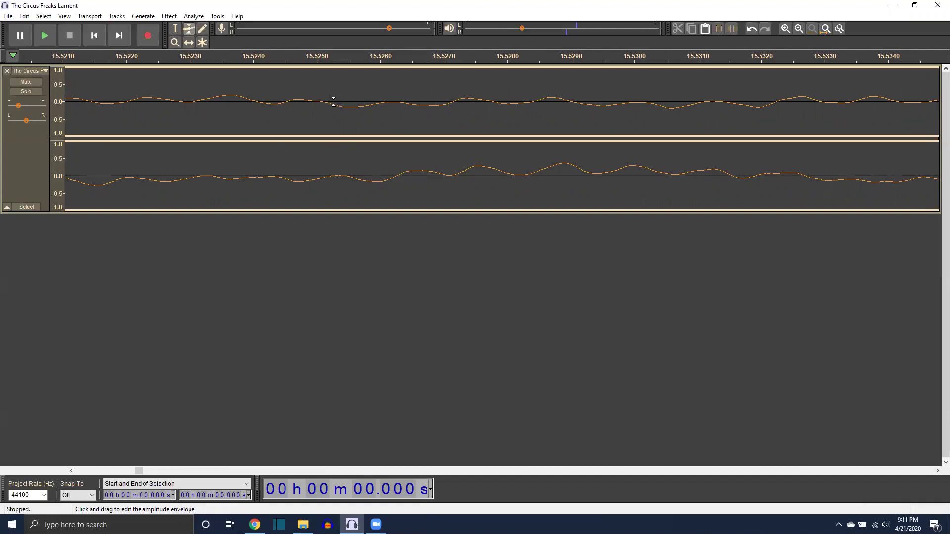
drag(334, 101, 329, 87)
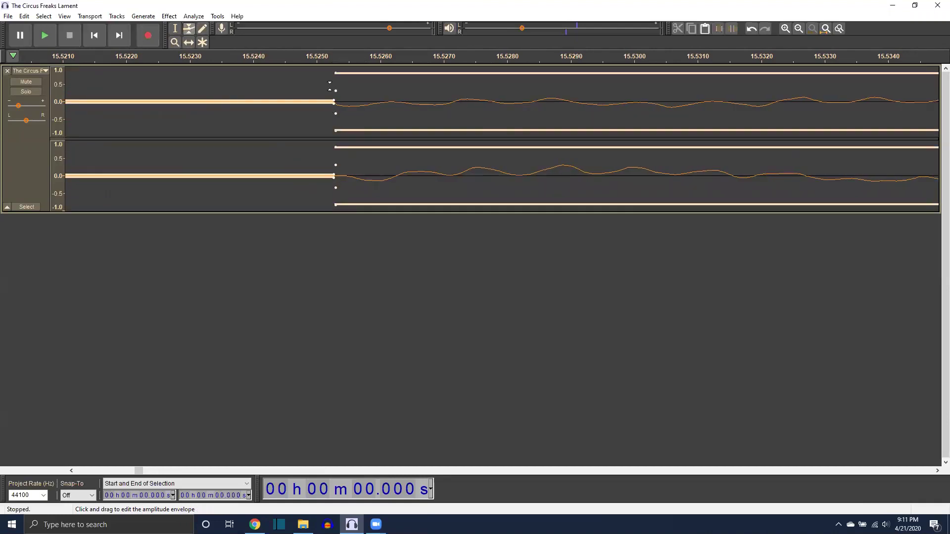
key(ctrl+z)
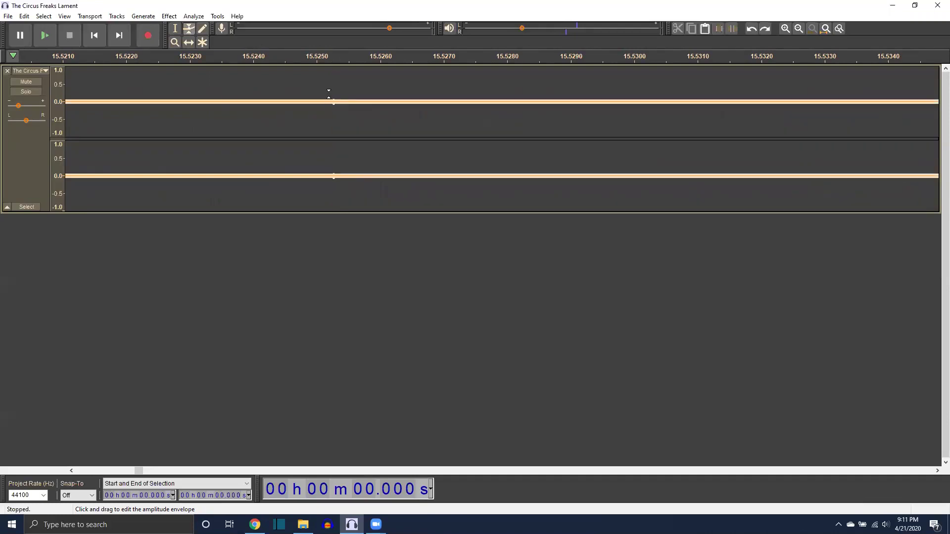
key(ctrl+z)
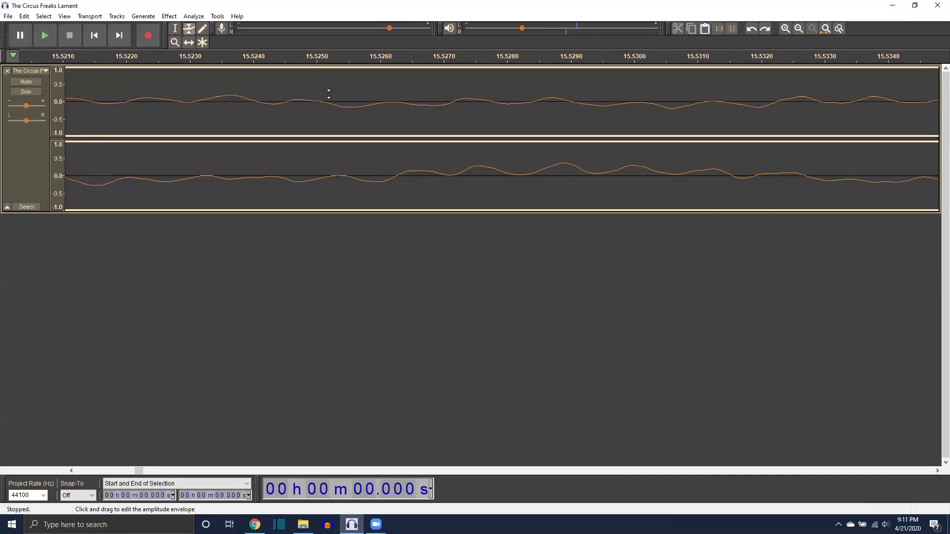
Try to redraw the upper channel's waveform at about 15.525 seconds with the Draw tool.
click(203, 28)
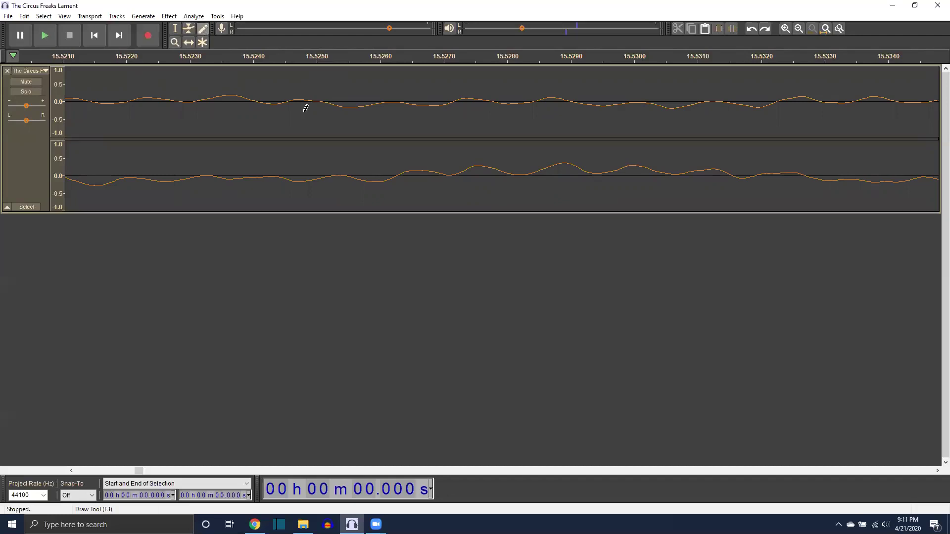
click(314, 94)
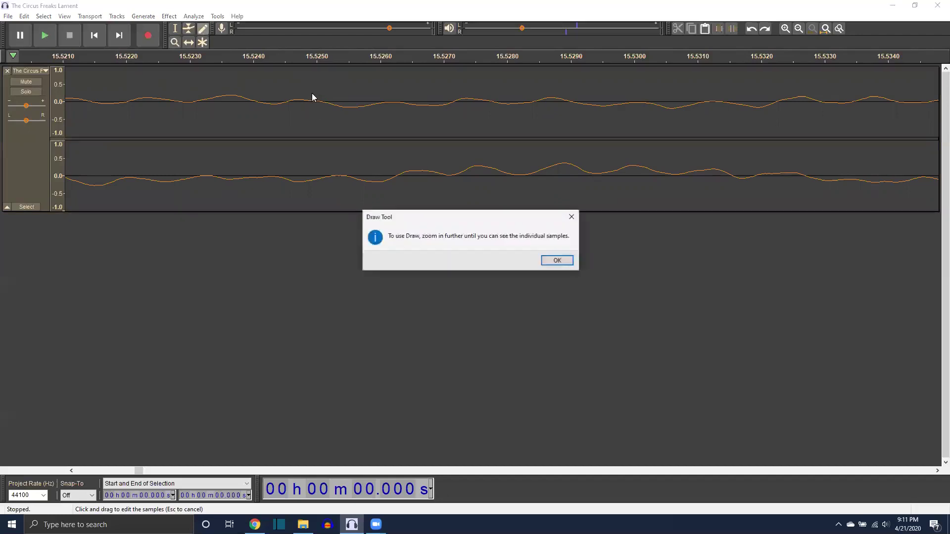
click(557, 261)
Zoom in to the individual samples and redraw the upper channel's sample near 15.52367 seconds down to about -0.75 with the Draw tool.
click(175, 42)
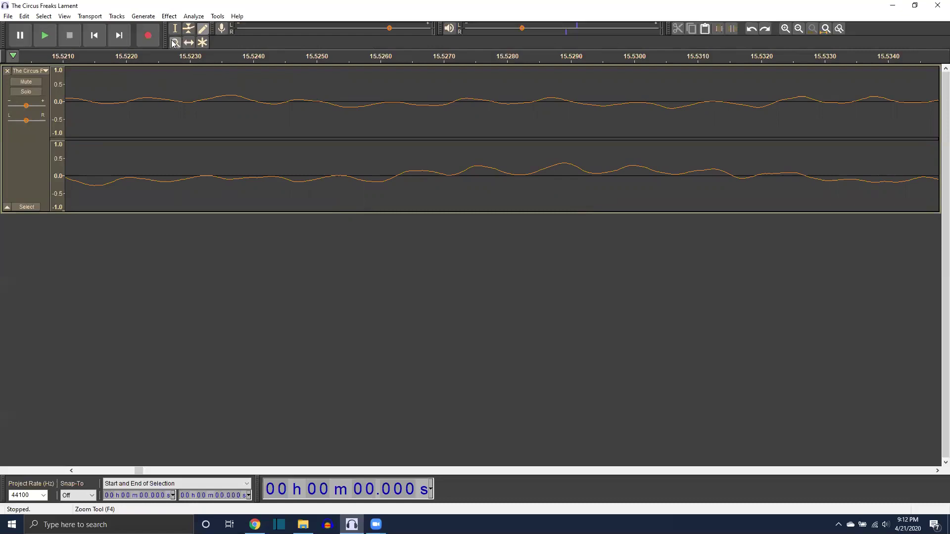
click(220, 90)
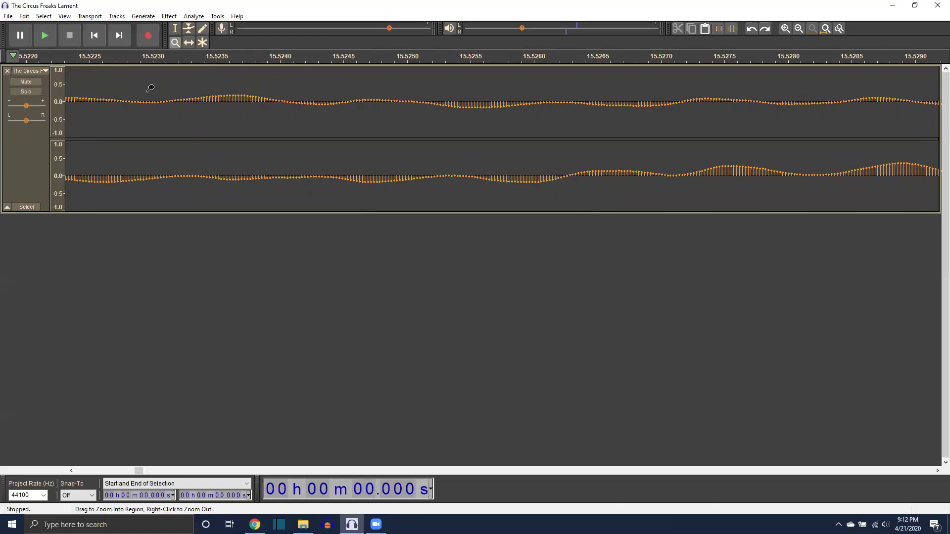
click(242, 93)
click(252, 97)
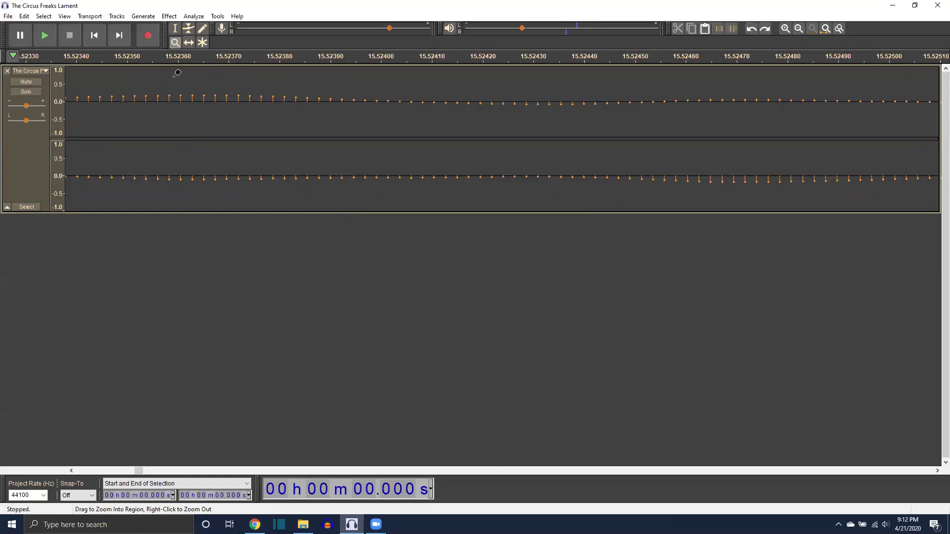
click(202, 28)
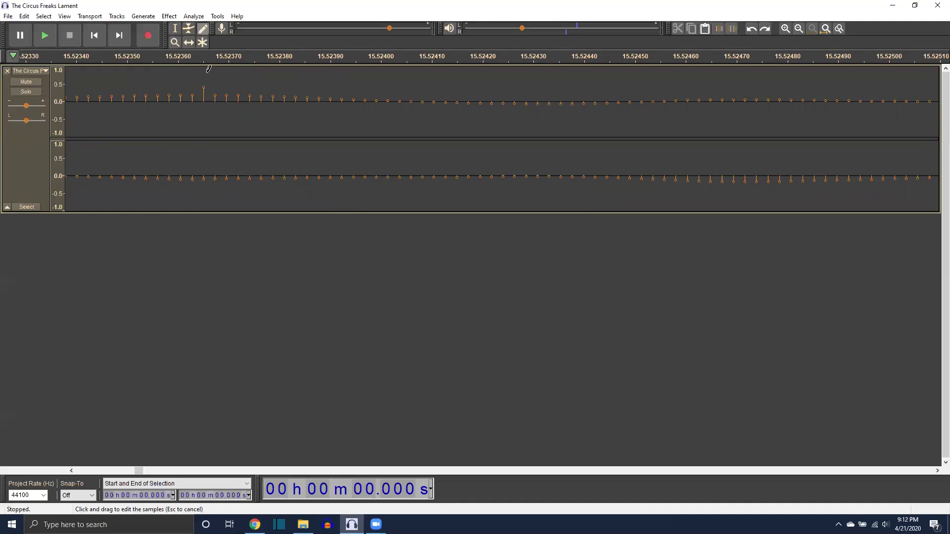
mouse_move(208, 68)
mouse_down()
mouse_move(204, 96)
mouse_move(216, 79)
mouse_move(247, 90)
mouse_up()
drag(217, 88, 216, 124)
Examine the edited sample up close with the Zoom tool and zoom out until the waveform from the track's start to past 2:30 is in view.
click(176, 43)
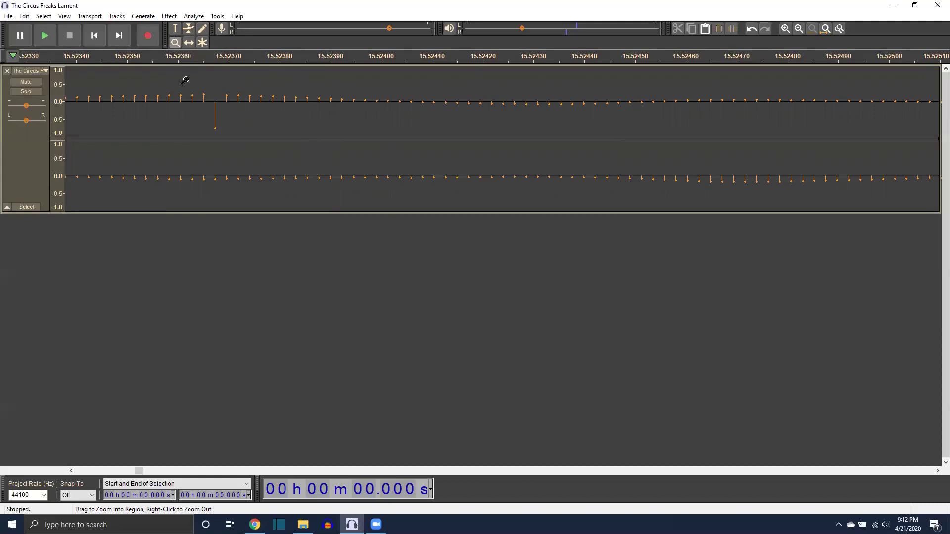
drag(340, 78, 189, 76)
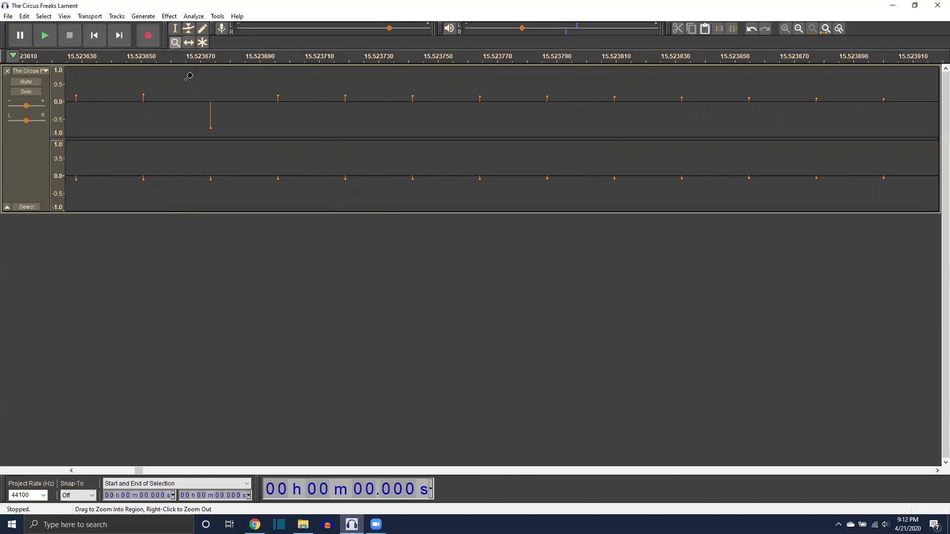
right_click(183, 88)
right_click(182, 87)
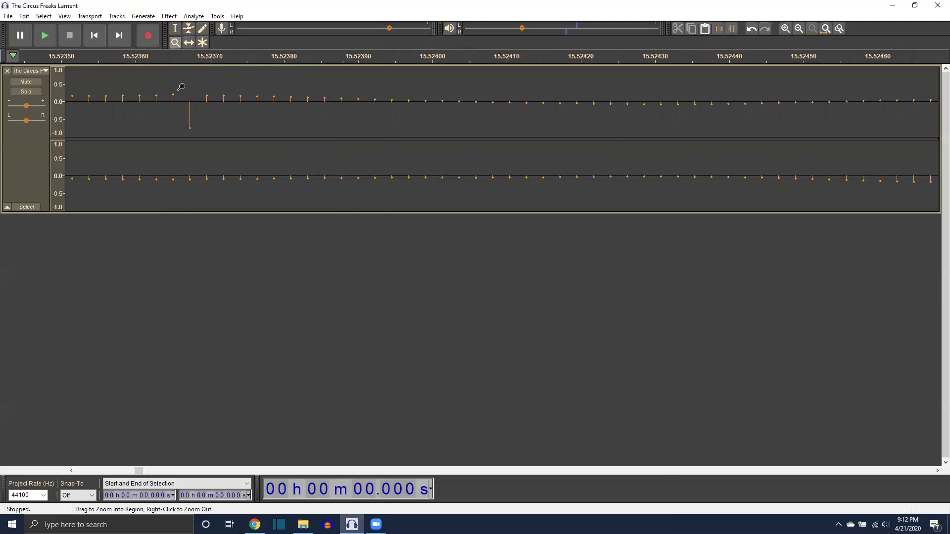
right_click(181, 87)
right_click(181, 87)
right_click(181, 87)
right_click(181, 87)
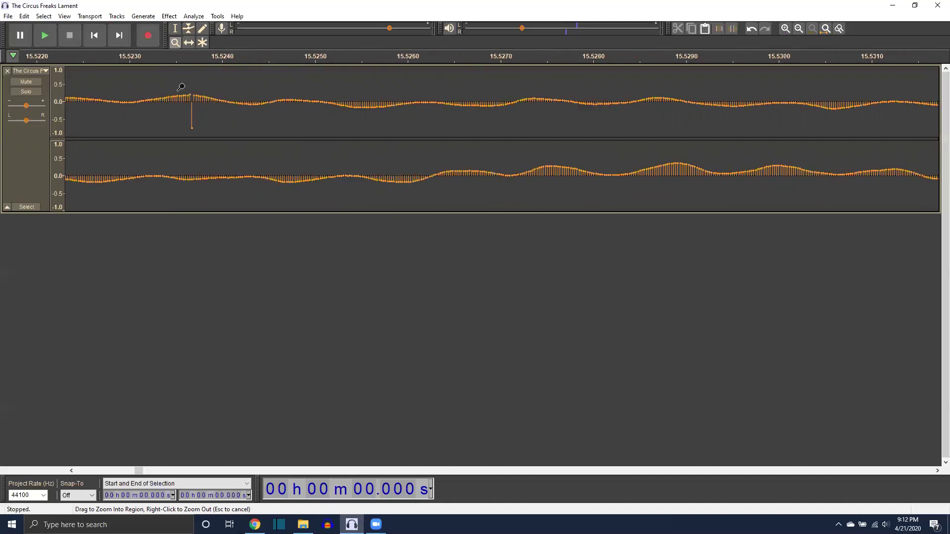
click(181, 88)
click(178, 87)
right_click(178, 87)
right_click(179, 87)
right_click(179, 87)
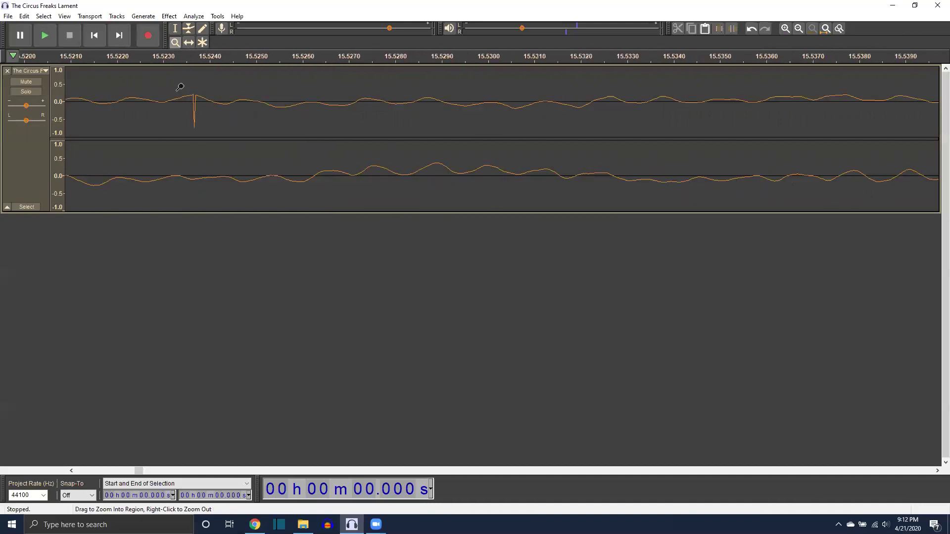
right_click(179, 87)
right_click(180, 87)
right_click(180, 88)
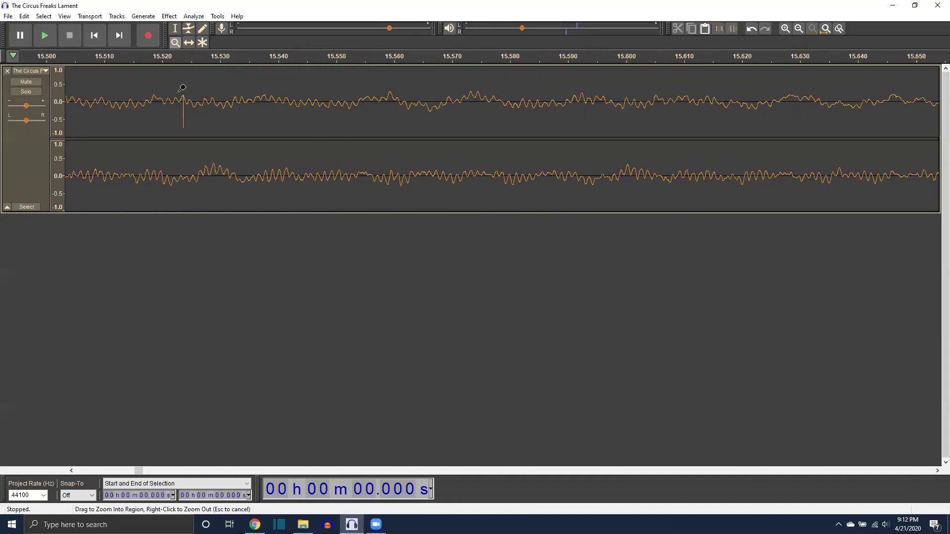
right_click(181, 89)
right_click(183, 93)
right_click(186, 97)
right_click(188, 94)
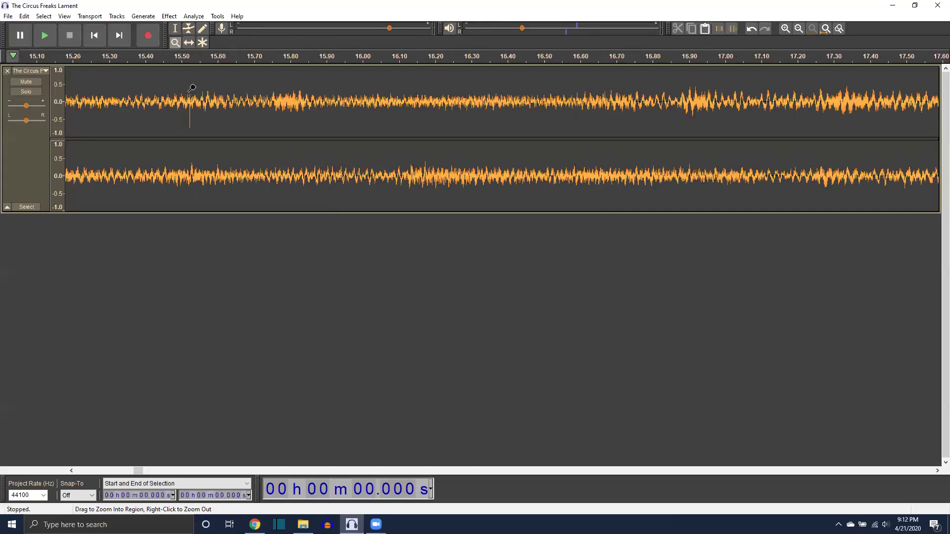
right_click(190, 91)
right_click(191, 88)
right_click(191, 88)
right_click(191, 87)
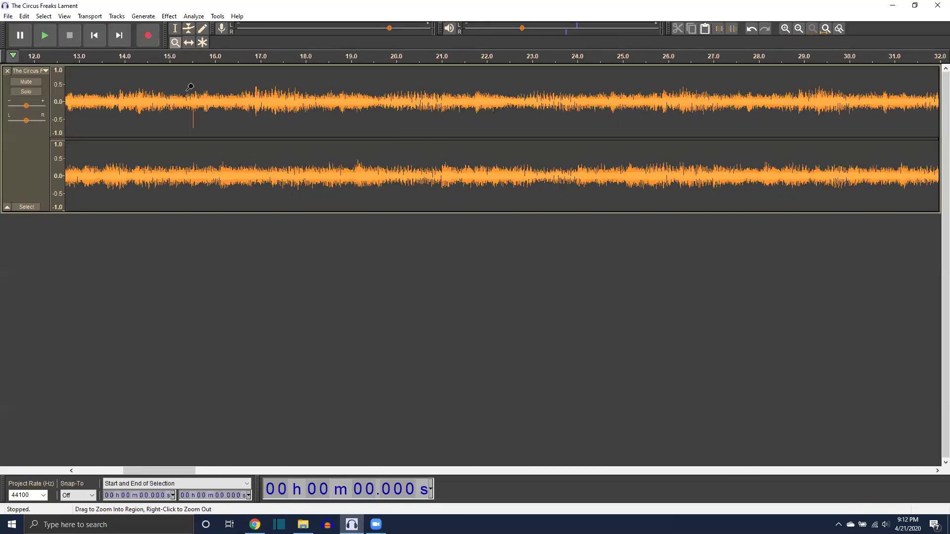
right_click(191, 87)
right_click(191, 87)
right_click(190, 87)
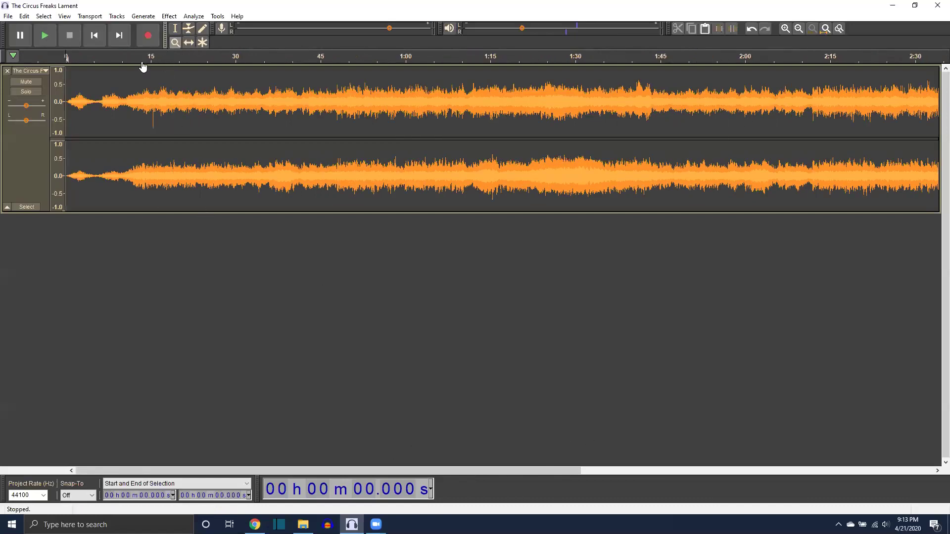
Select the audio from about 13.3 to 30.8 seconds and amplify it by 50 dB with clipping allowed.
click(175, 29)
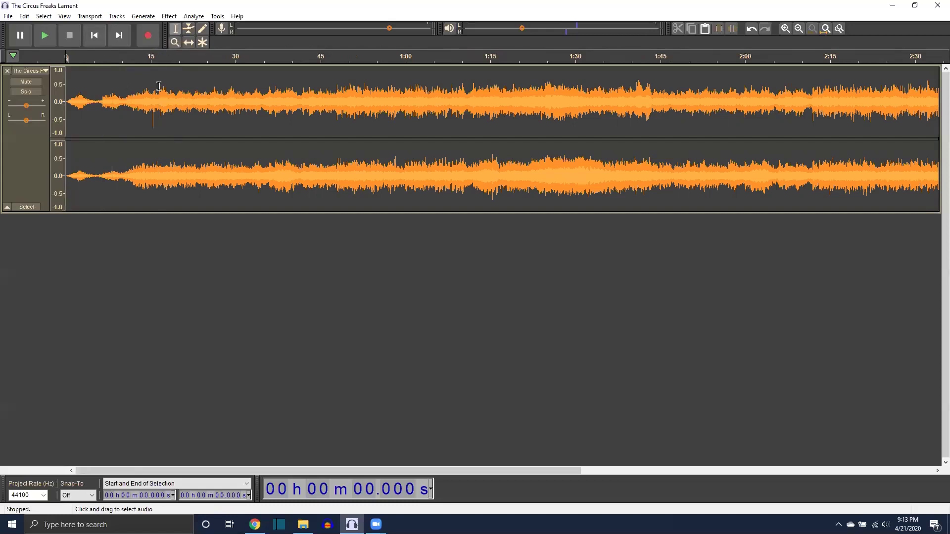
drag(141, 97, 240, 103)
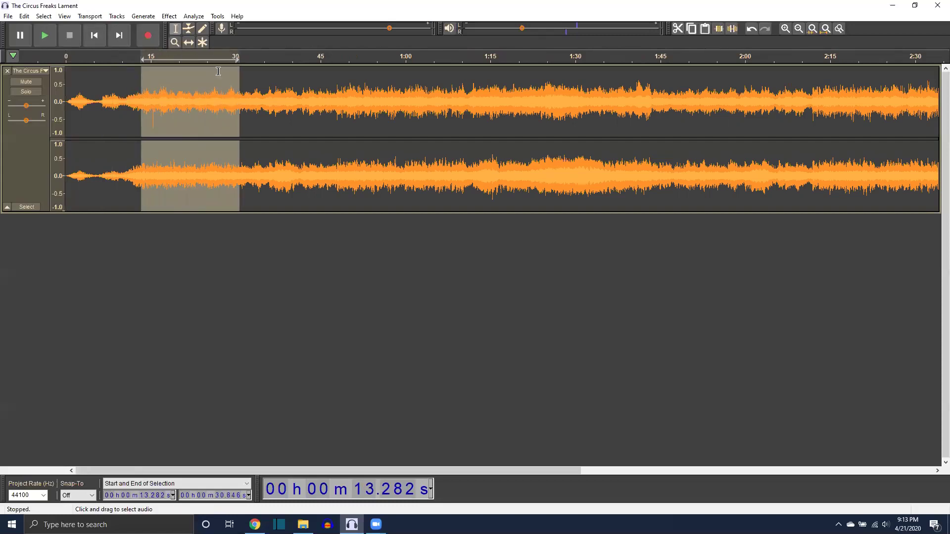
click(169, 17)
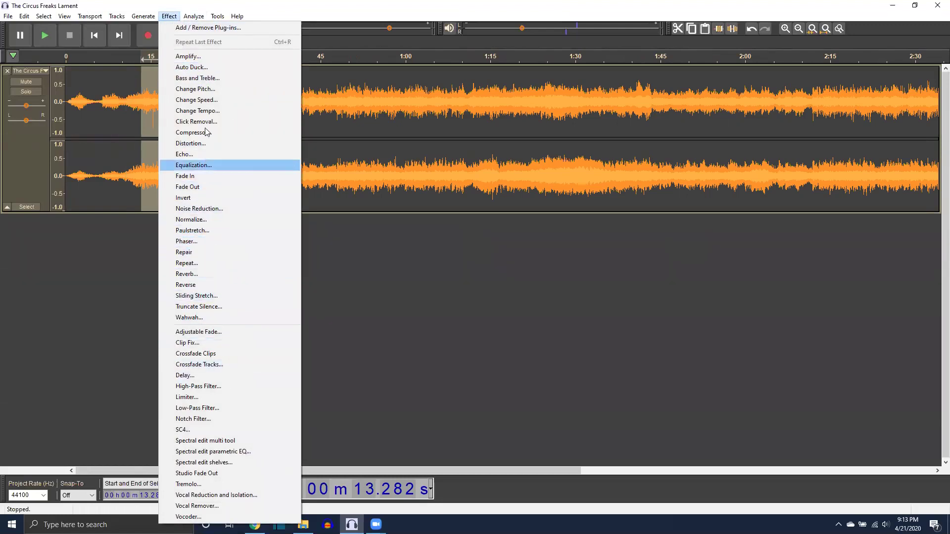
click(209, 59)
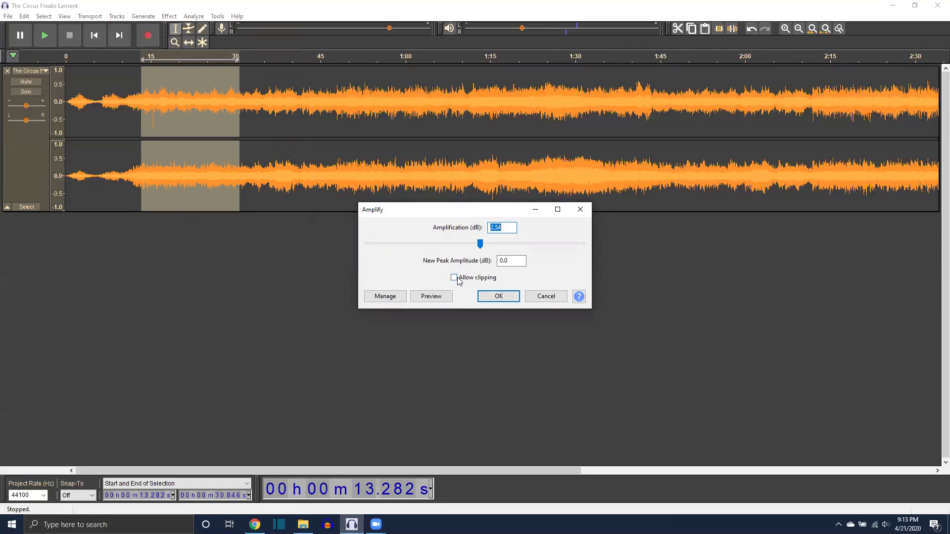
drag(480, 244, 589, 246)
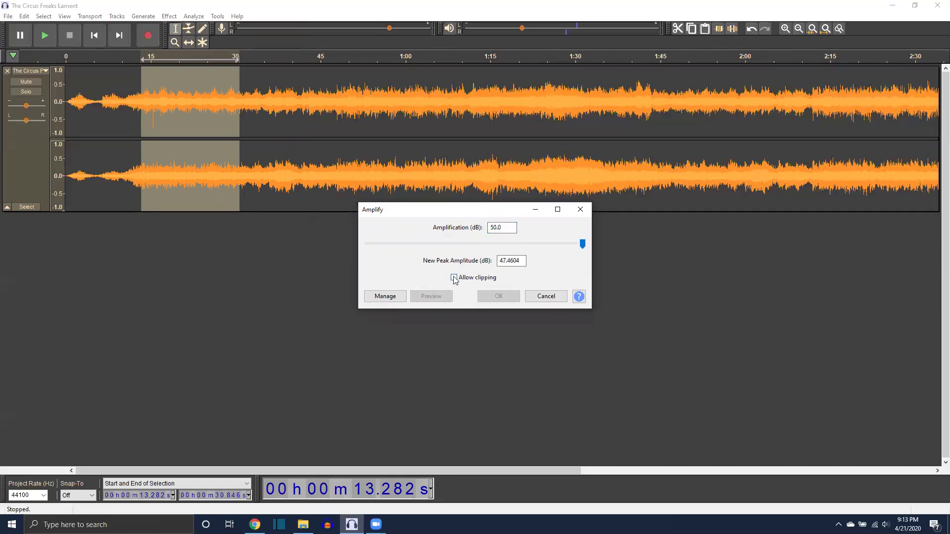
click(454, 278)
click(496, 297)
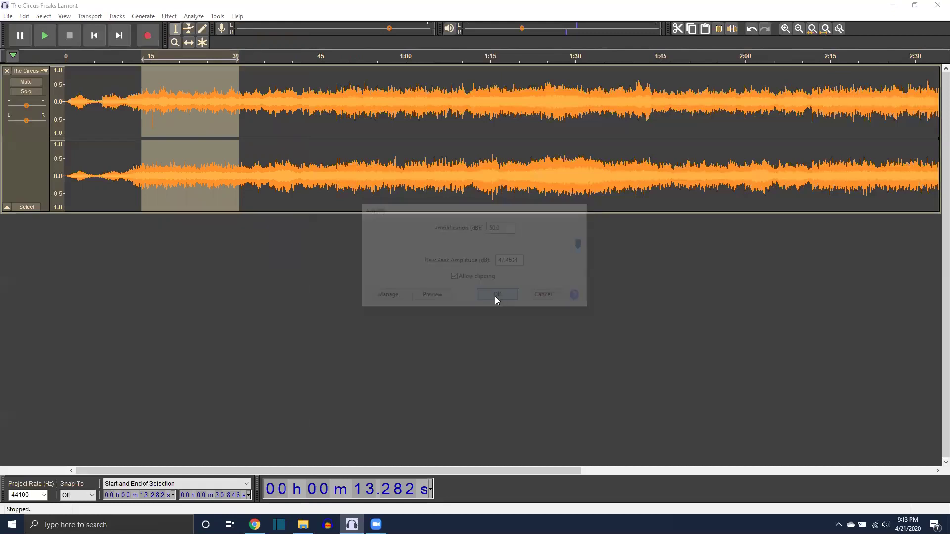
Play the track from just before the amplified section, stop playback, and undo the amplification.
click(131, 60)
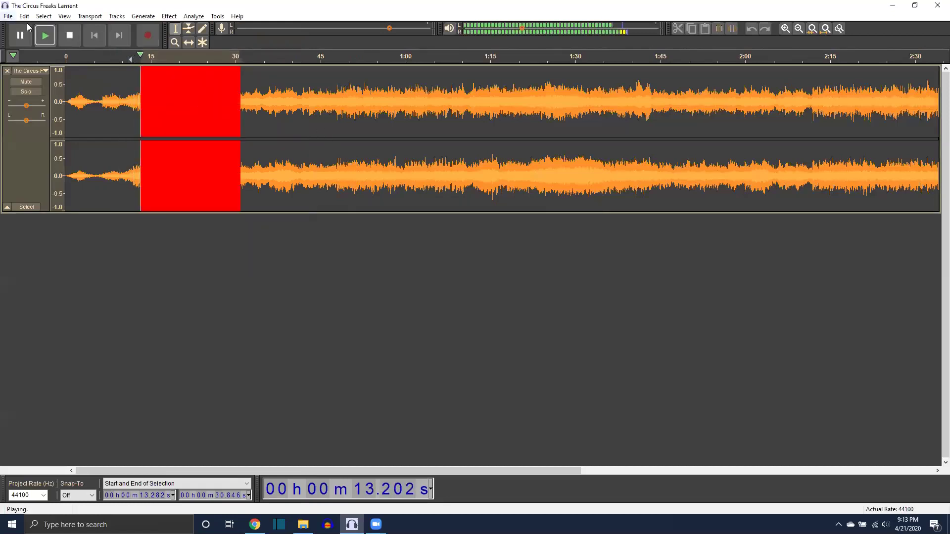
click(70, 35)
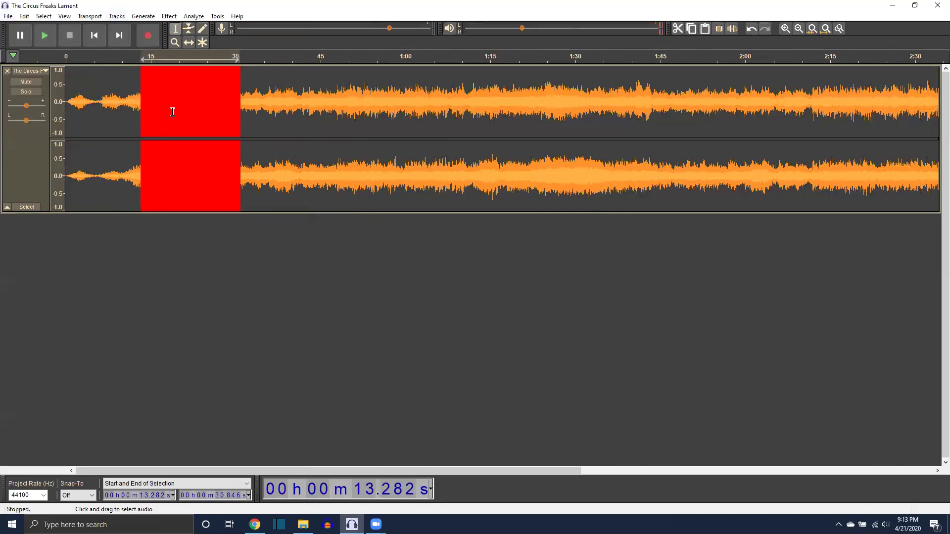
key(ctrl+z)
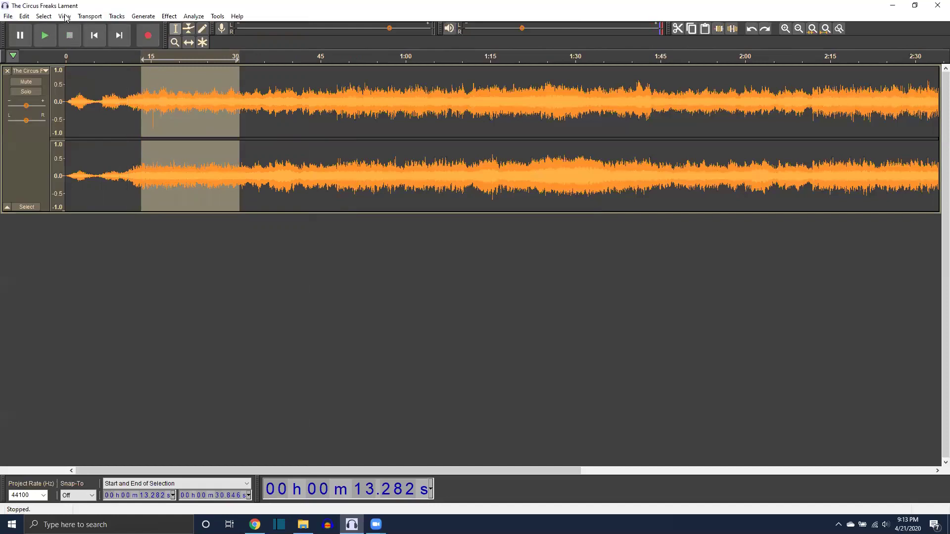
Try Amplify on the same selection with clipping disallowed, at 50 dB and at 2 dB, and cancel the effect.
click(169, 16)
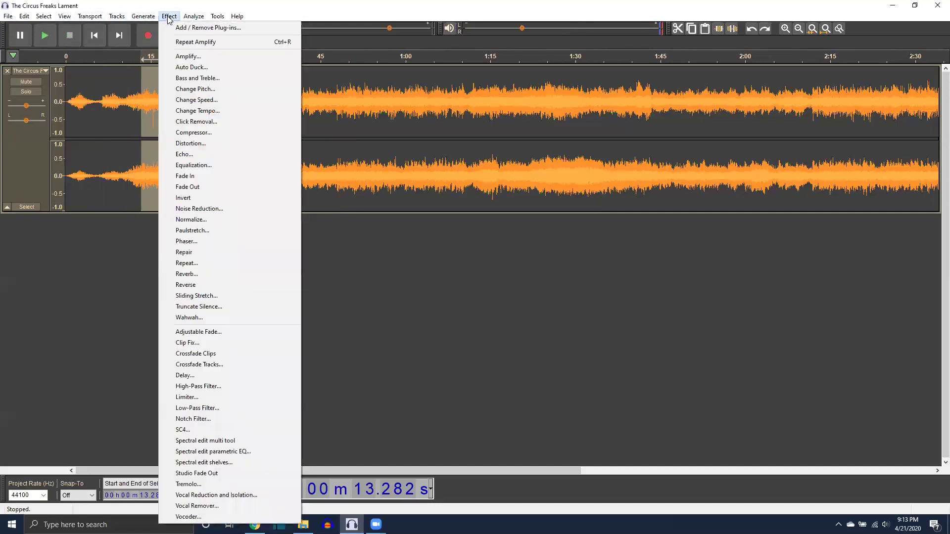
click(185, 56)
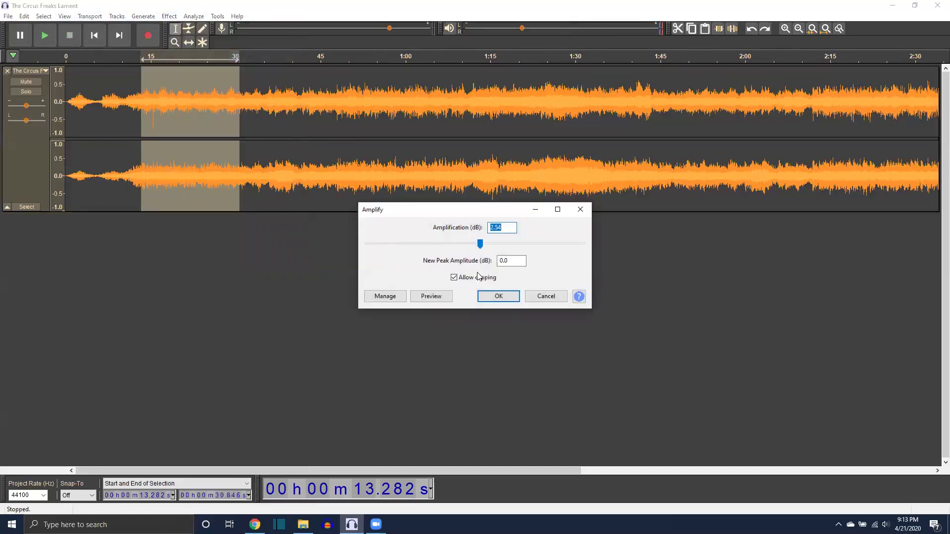
click(454, 277)
drag(479, 243, 579, 255)
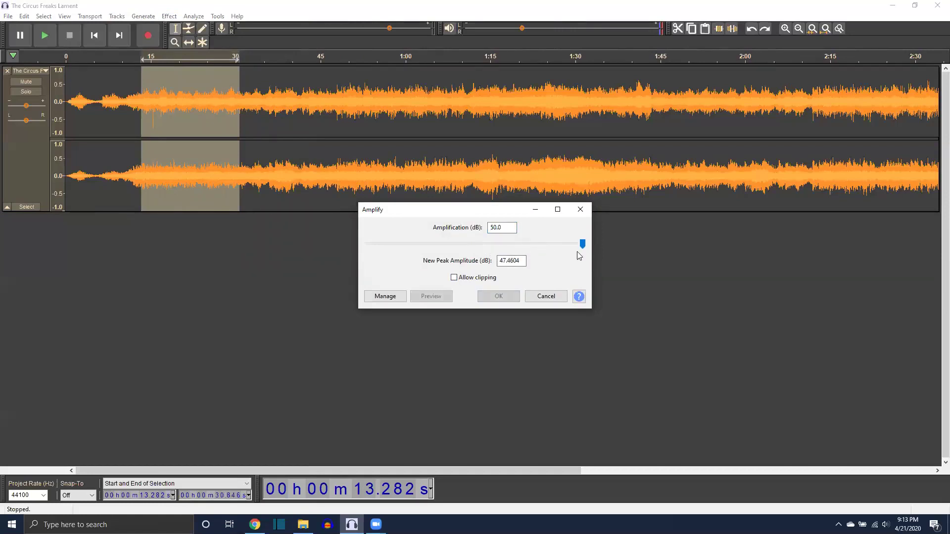
click(496, 296)
drag(580, 248, 479, 244)
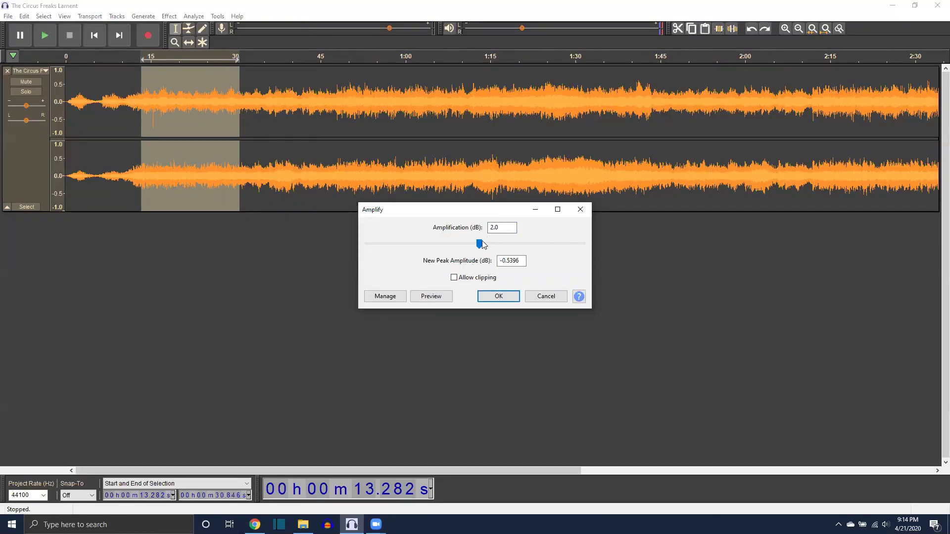
click(492, 228)
click(548, 297)
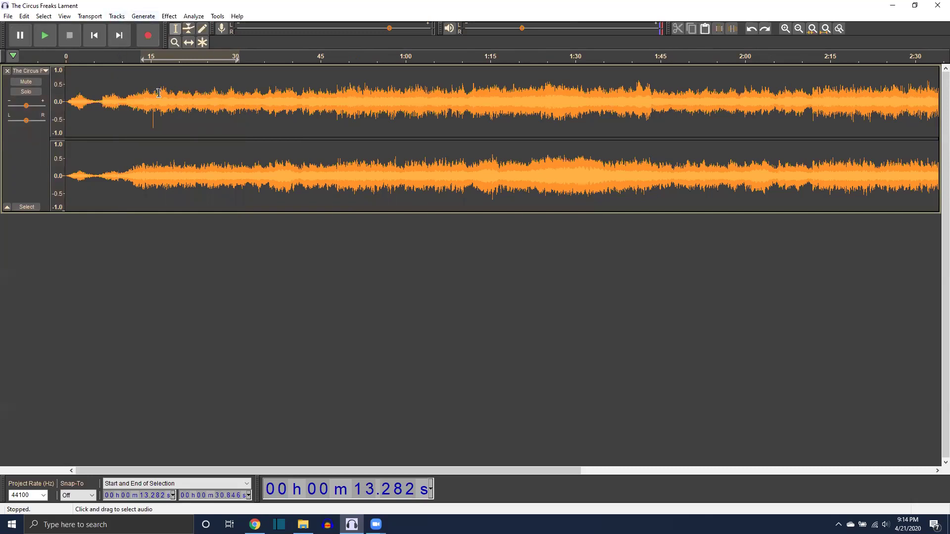
Select the audio from about 16.1 to 28.5 seconds and raise its pitch by about 34 percent.
drag(156, 93, 226, 94)
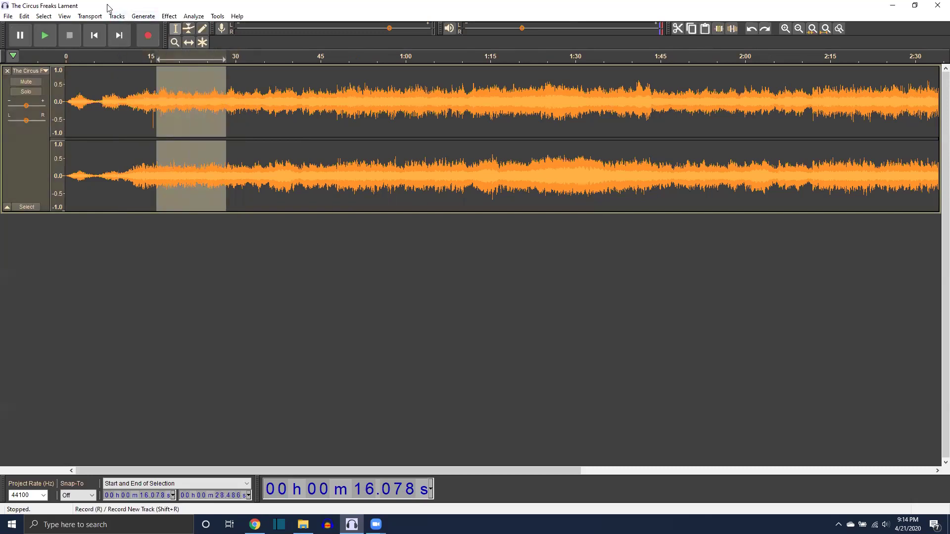
click(169, 16)
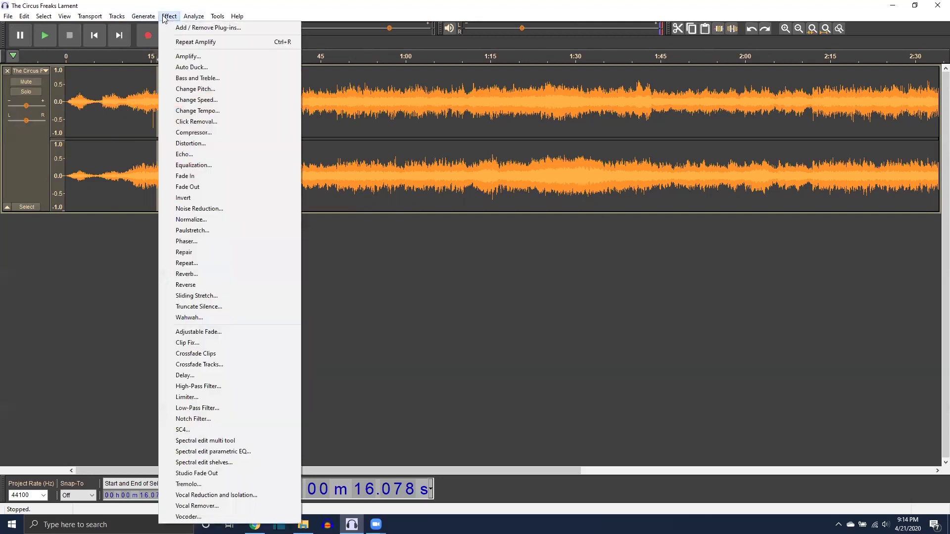
click(204, 90)
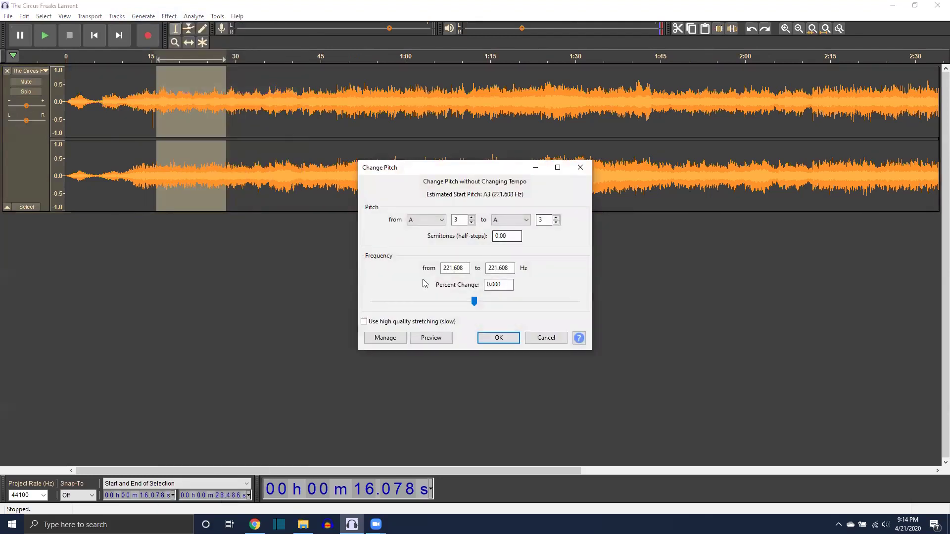
click(475, 302)
drag(476, 302, 490, 302)
click(503, 342)
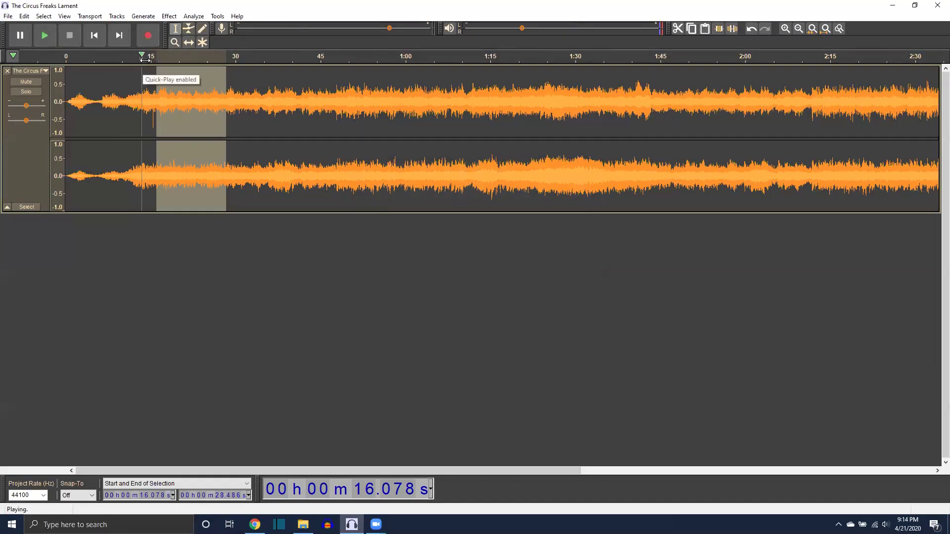
Play from about 13 seconds into the raised-pitch section, stop playback, and undo the pitch change.
click(140, 57)
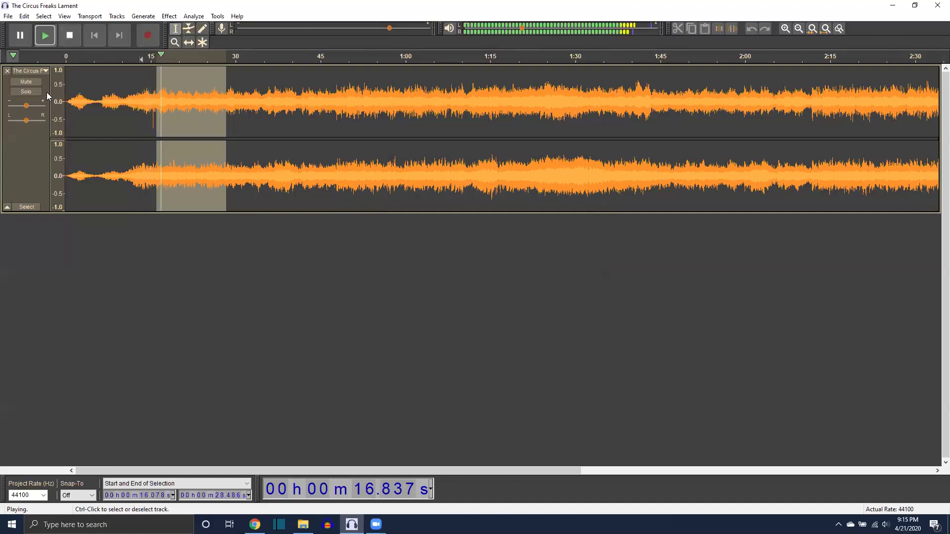
click(69, 36)
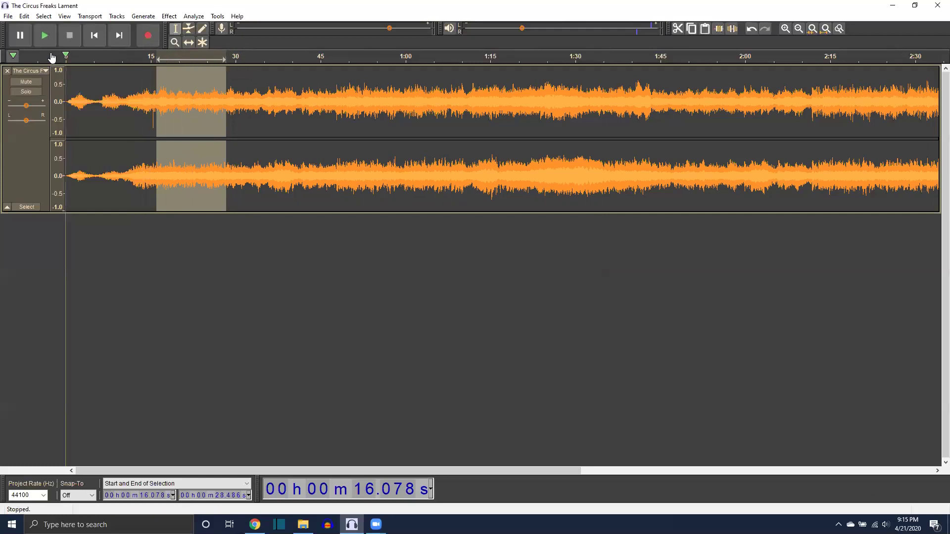
key(ctrl+z)
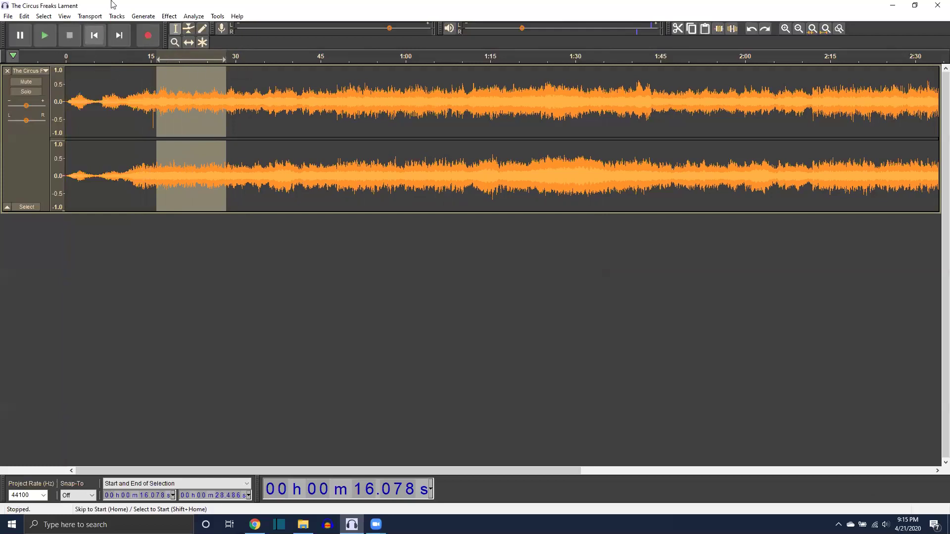
Lower the pitch of the selected section from about 16.1 to 28.5 seconds with Change Pitch.
click(169, 16)
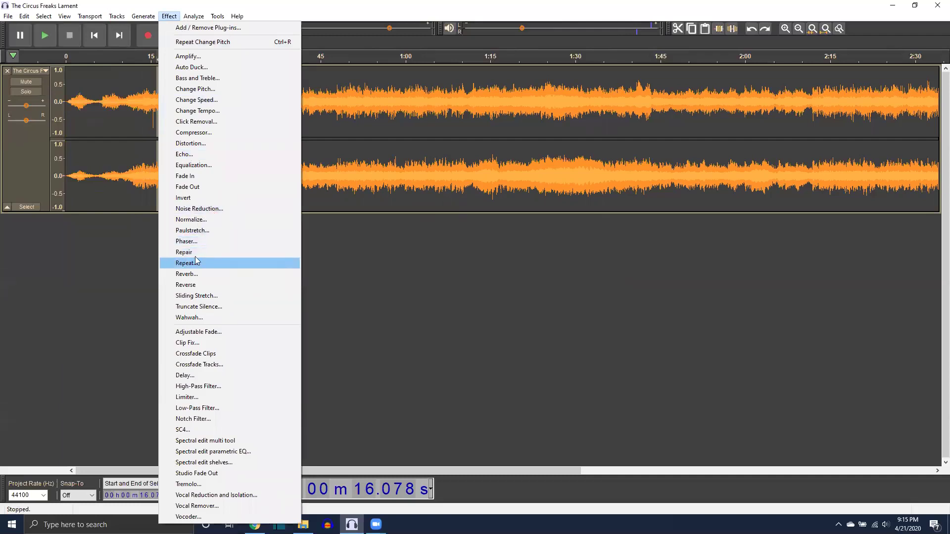
click(205, 89)
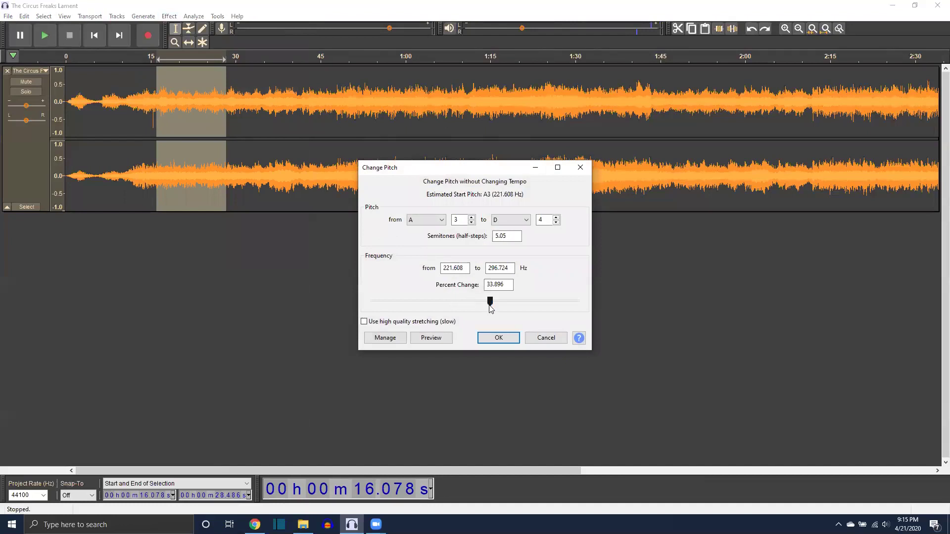
drag(490, 301, 422, 301)
click(498, 338)
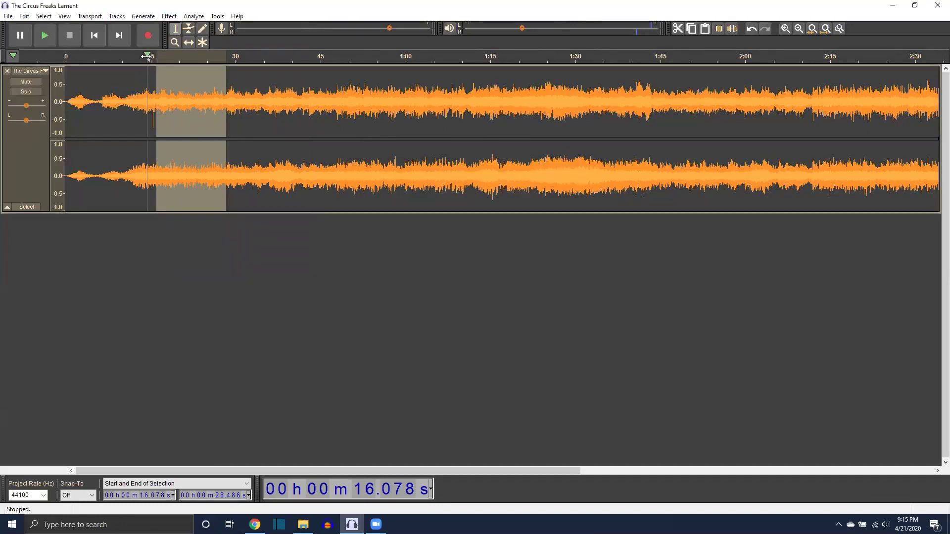
Play from about 13 seconds into the lowered-pitch section, stop playback, and undo the pitch change.
click(141, 56)
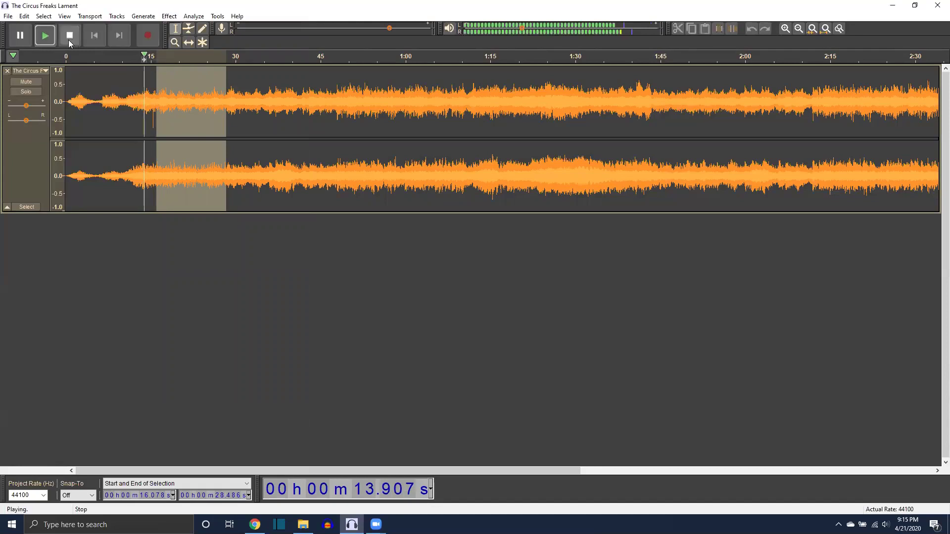
click(70, 39)
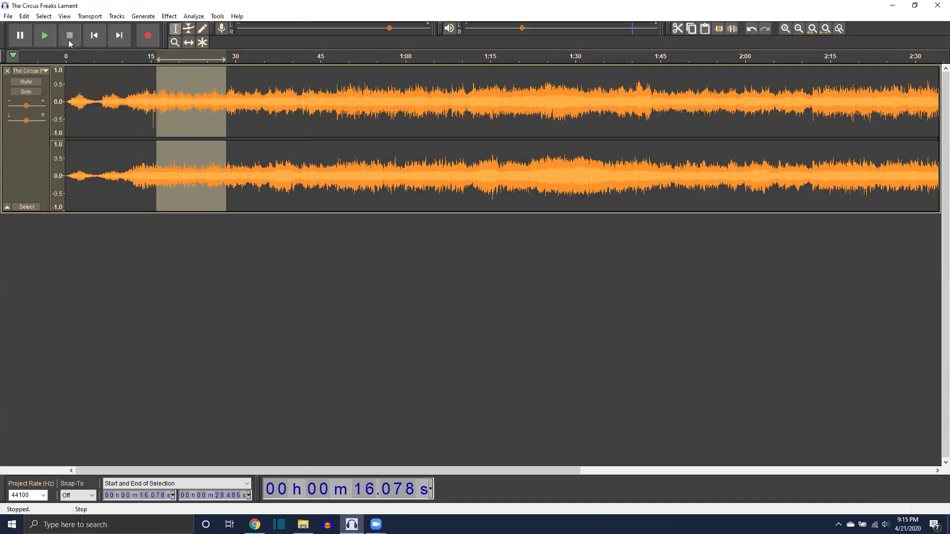
click(140, 56)
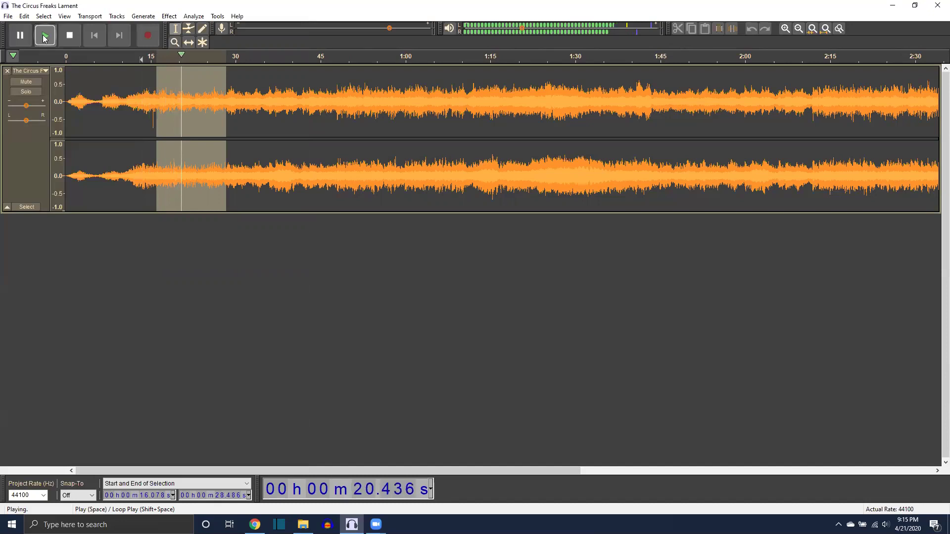
click(70, 35)
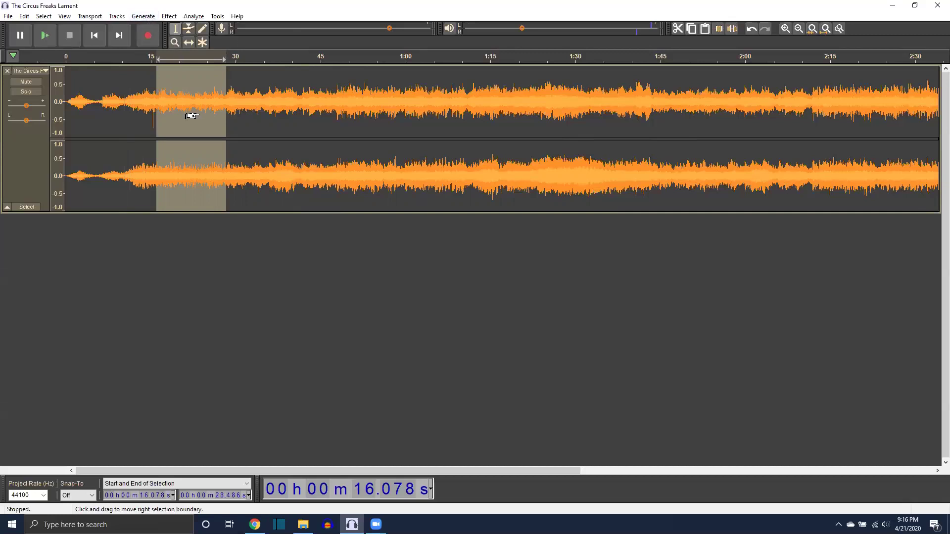
key(ctrl+z)
Select the track's opening from 0 to about 7.8 seconds and apply a Fade In.
click(168, 16)
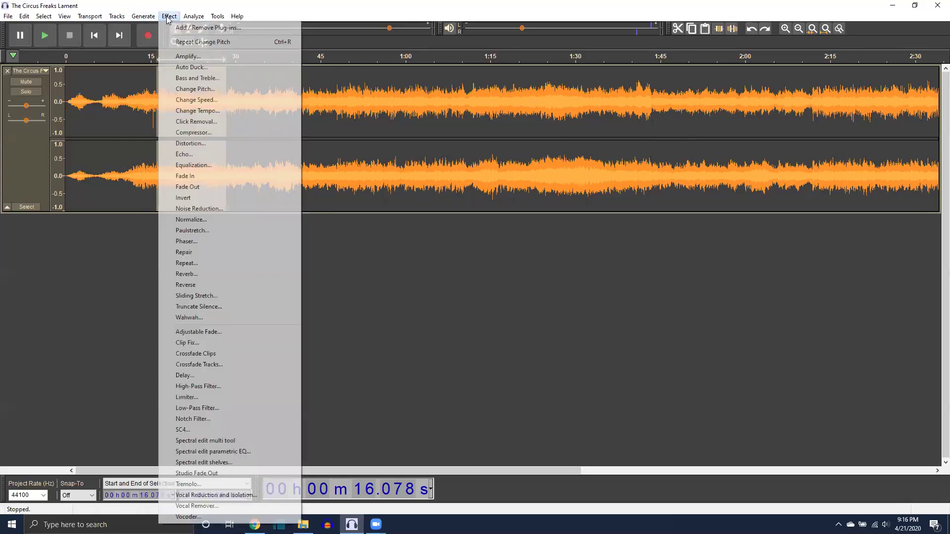
click(110, 120)
click(106, 99)
shift+click(66, 97)
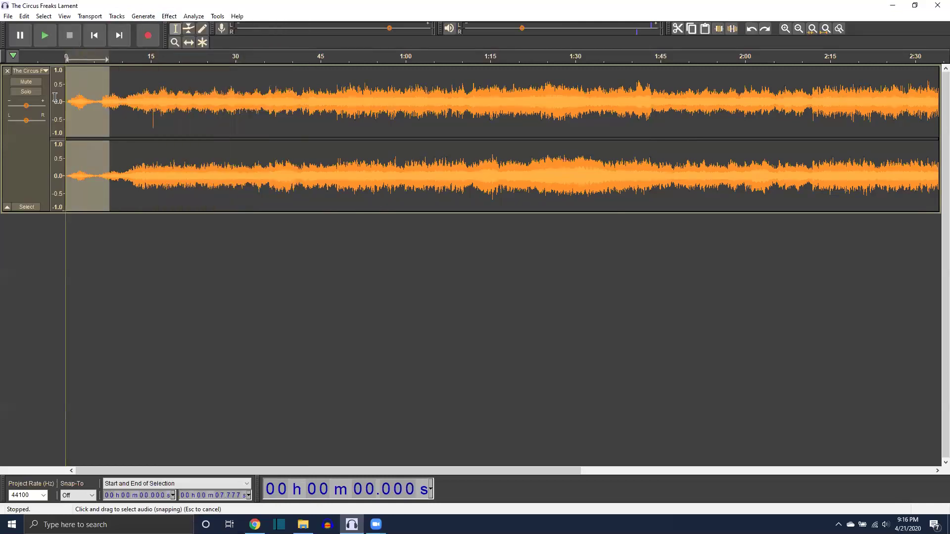
click(169, 17)
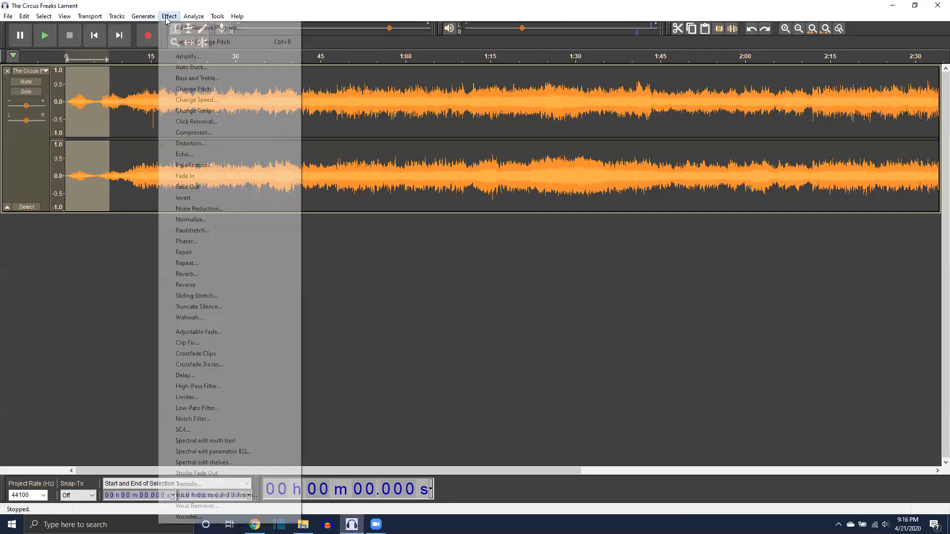
click(213, 177)
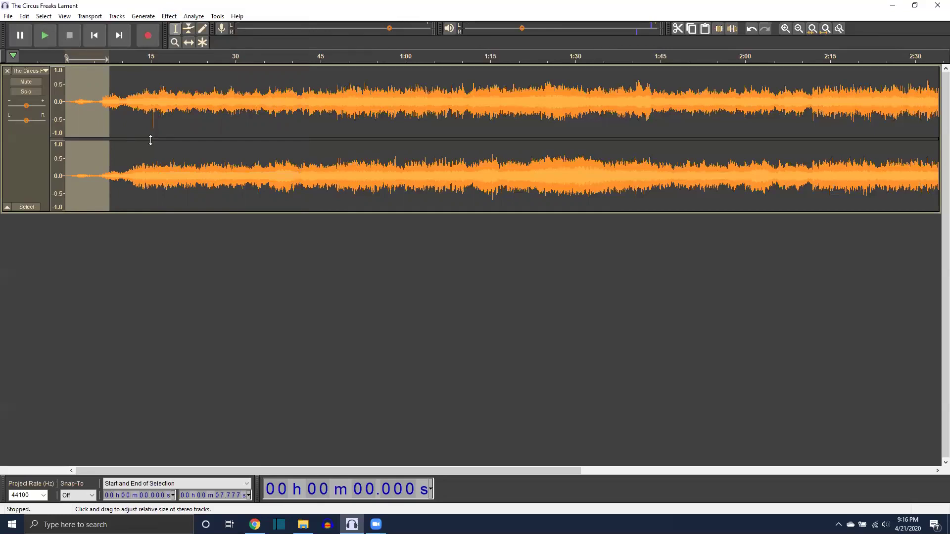
Try selecting from about 25.2 seconds to 1:27.5, clear that selection, and undo the fade-in on the track's opening.
click(67, 56)
drag(559, 99, 208, 105)
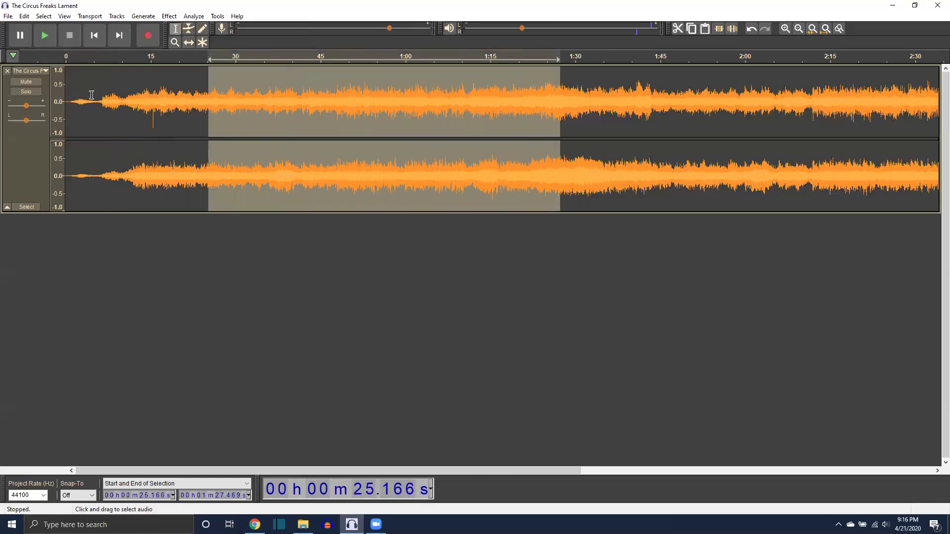
click(161, 106)
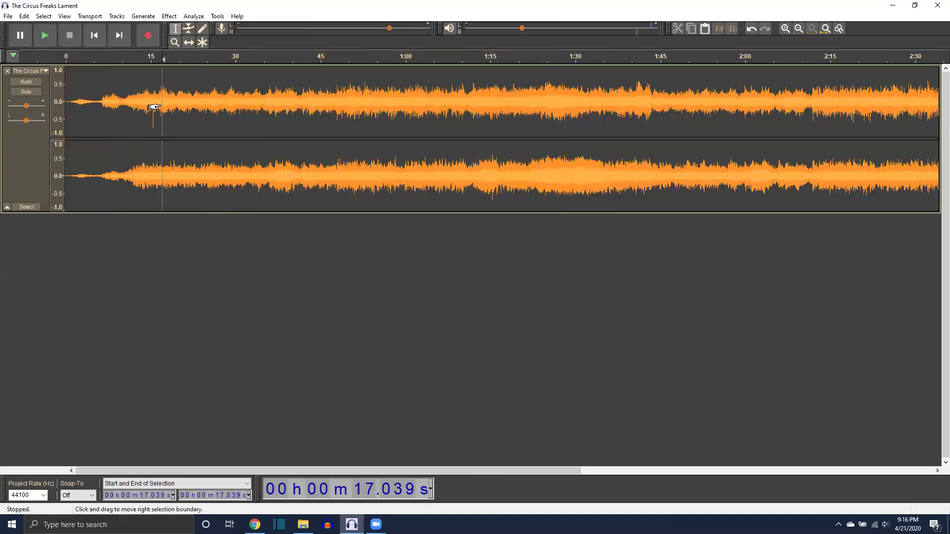
key(ctrl+z)
Select the track from 0 to about 1:36.2 and apply a Fade In.
drag(610, 100, 65, 113)
click(169, 16)
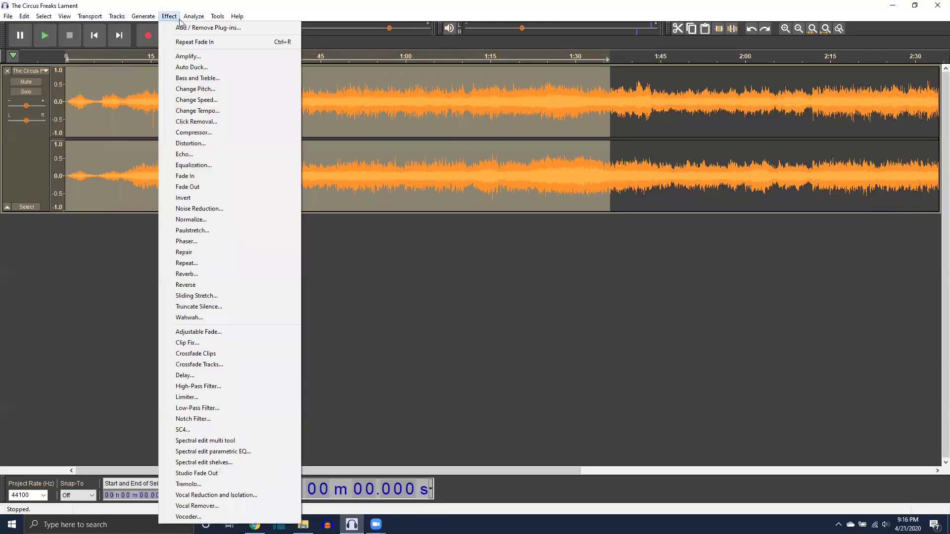
click(188, 176)
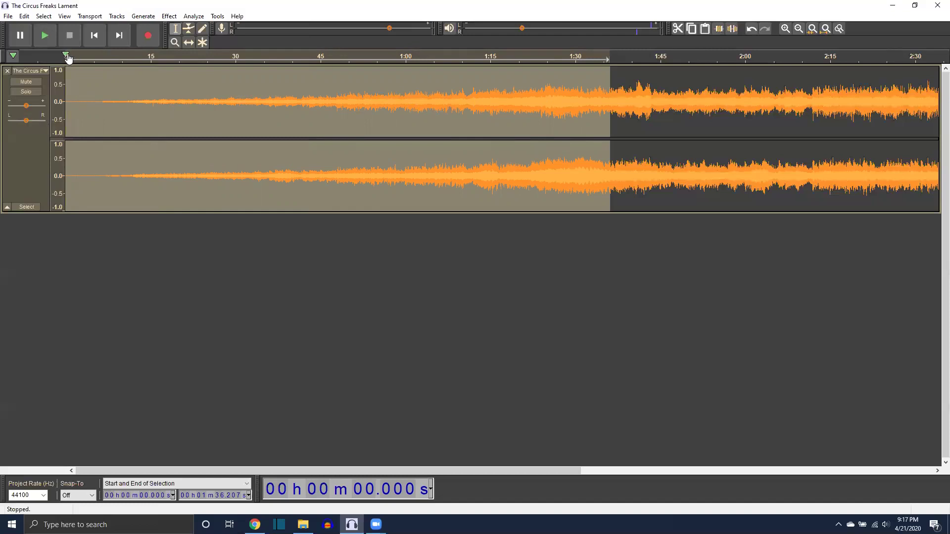
Play the faded-in opening from the start, stop playback, and undo this longer fade-in.
click(54, 36)
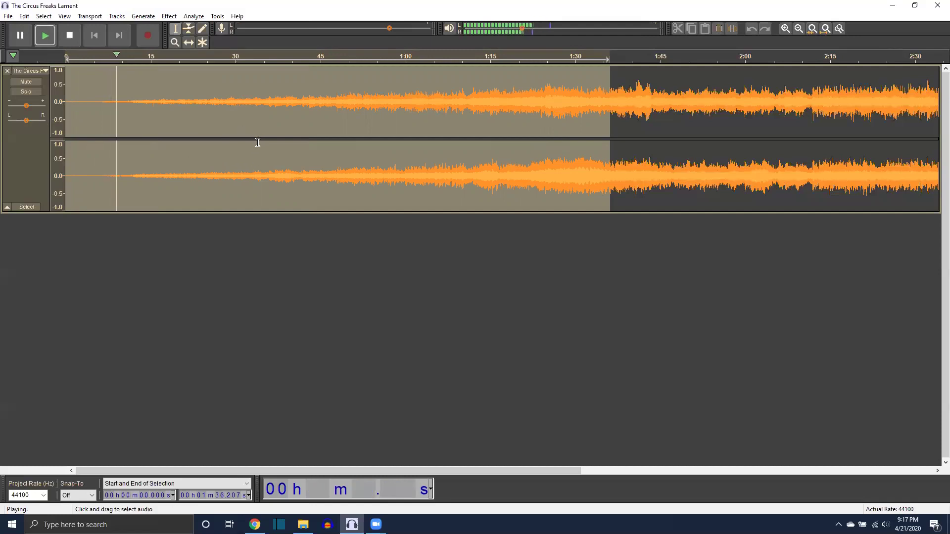
click(69, 36)
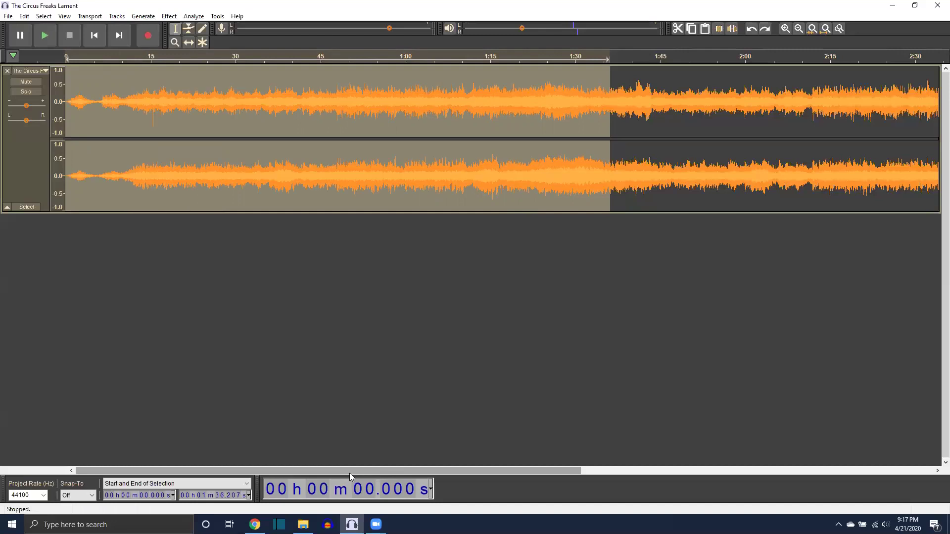
Select the track's ending from about 2:37.8 to 3:47.5 and apply a Fade Out.
drag(368, 468, 804, 485)
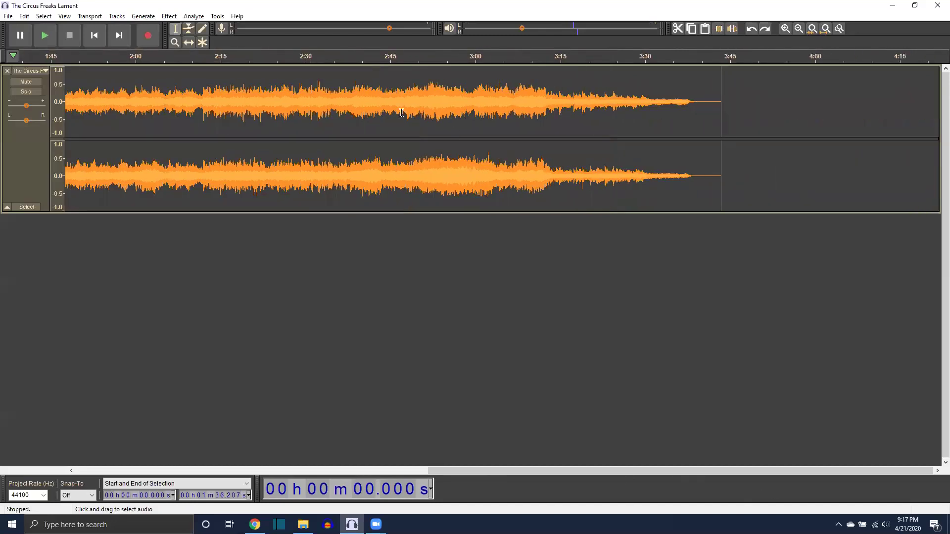
drag(350, 89, 743, 99)
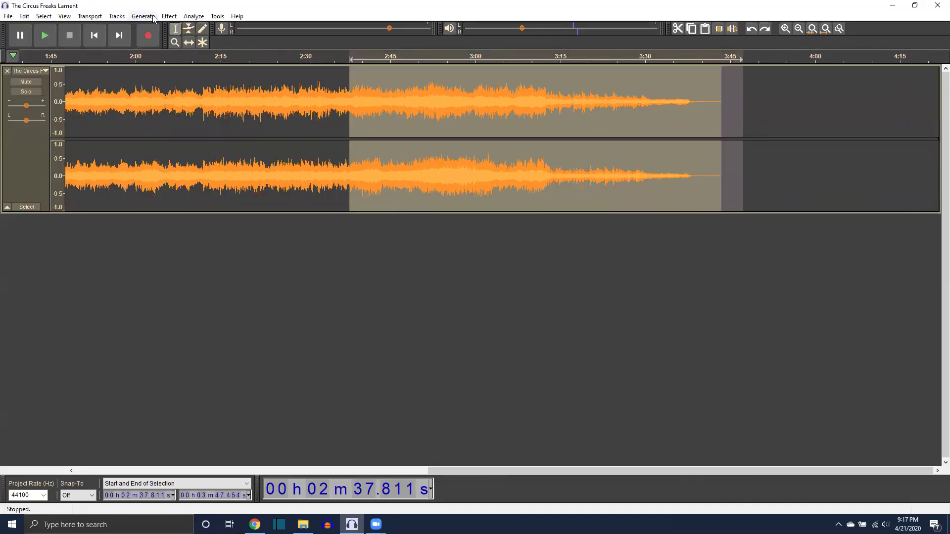
click(169, 16)
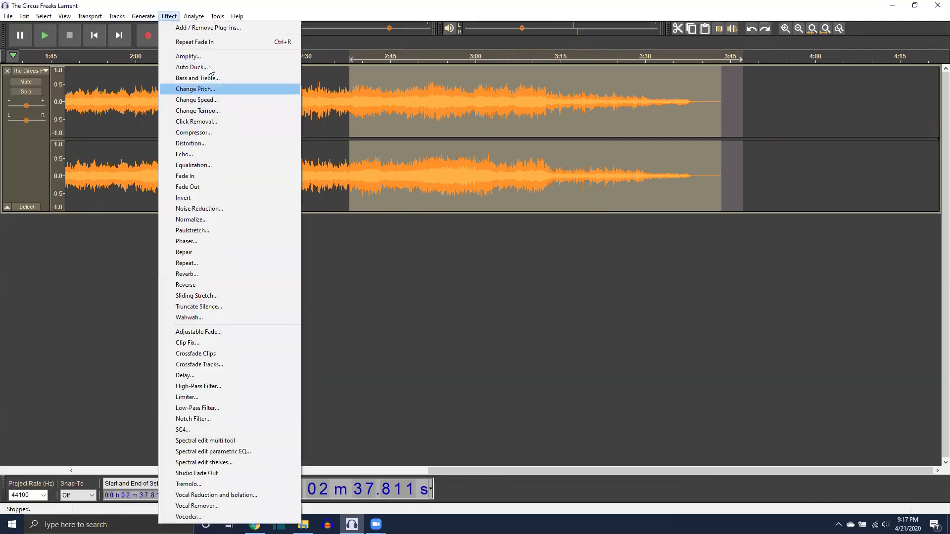
click(202, 187)
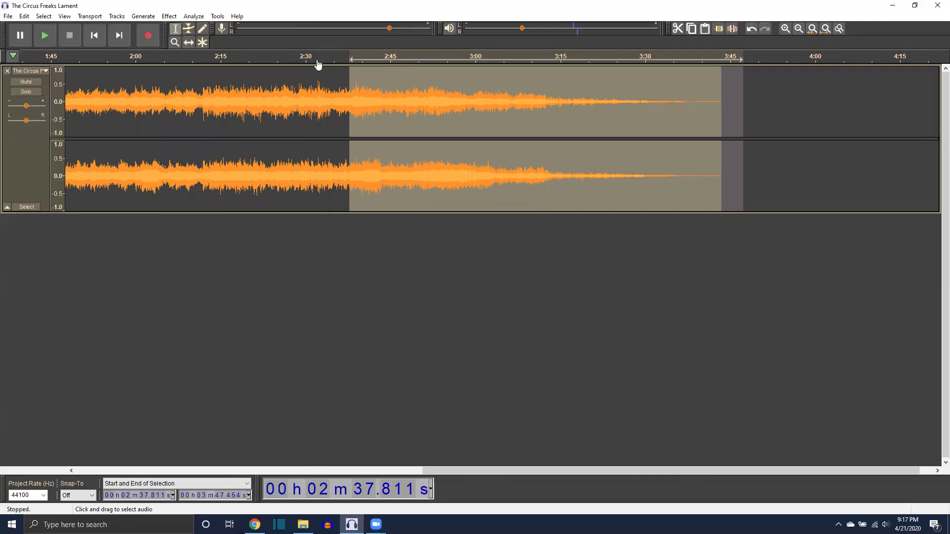
Play the faded-out ending from several successive points up to about 3:38, stop playback, and undo the fade-out.
click(324, 55)
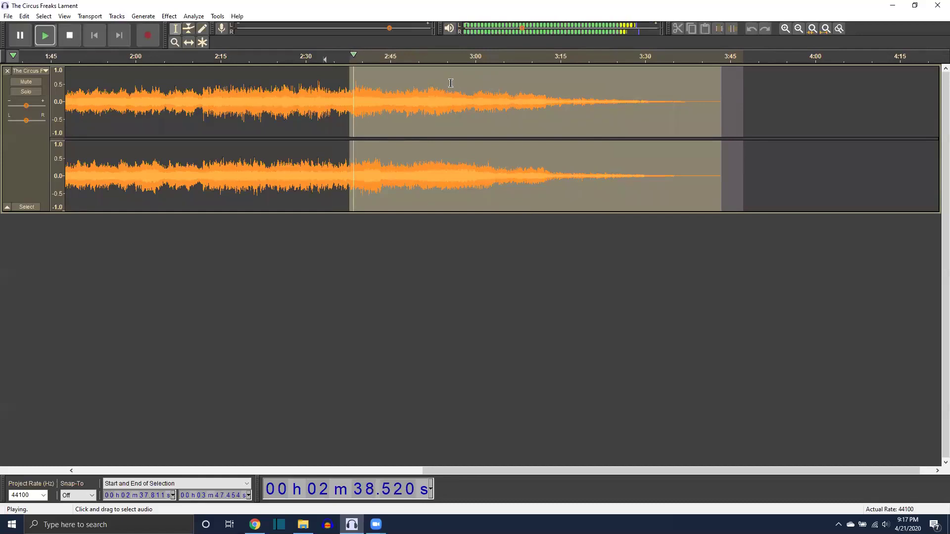
click(451, 56)
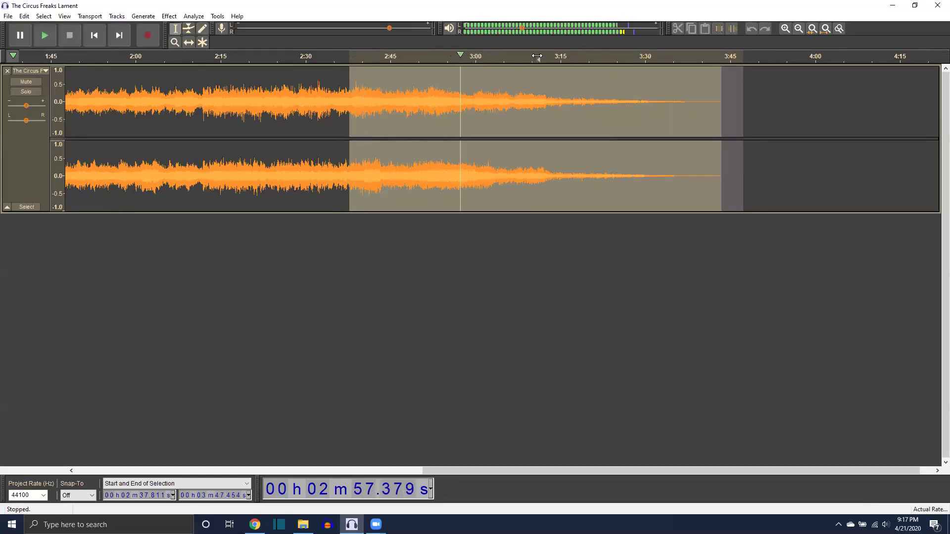
click(538, 58)
click(609, 55)
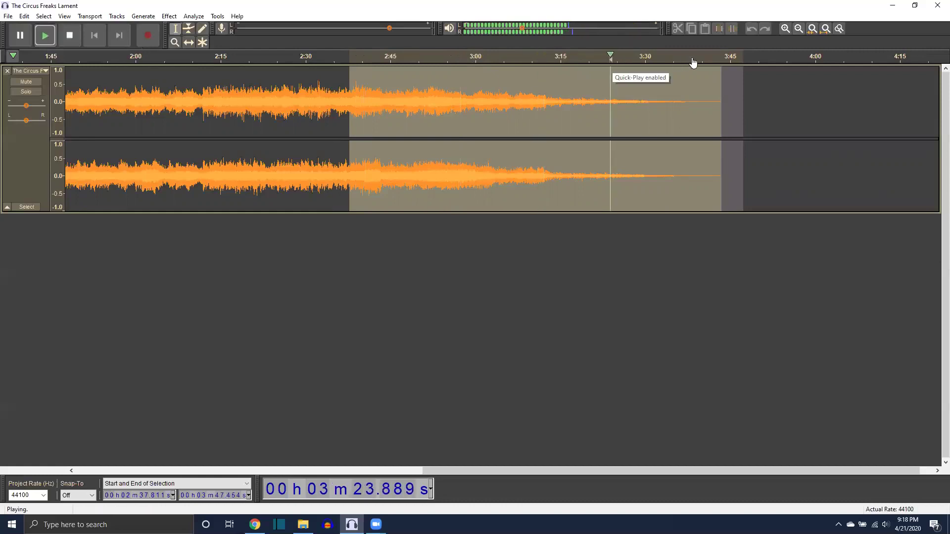
click(688, 57)
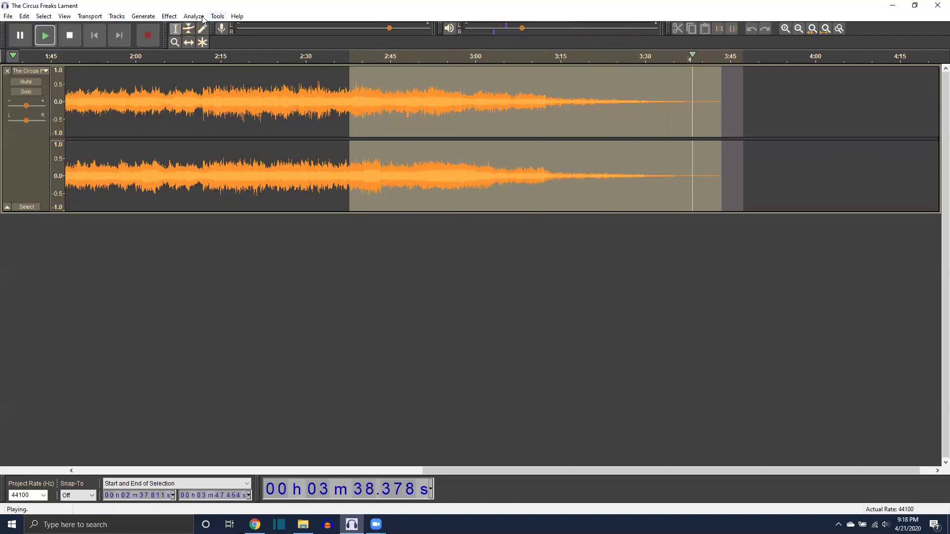
key(space)
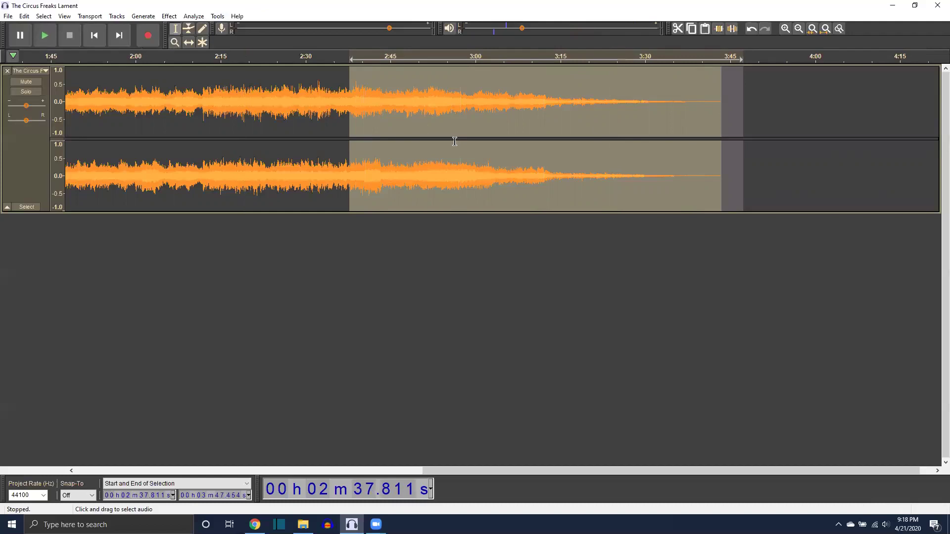
key(ctrl+z)
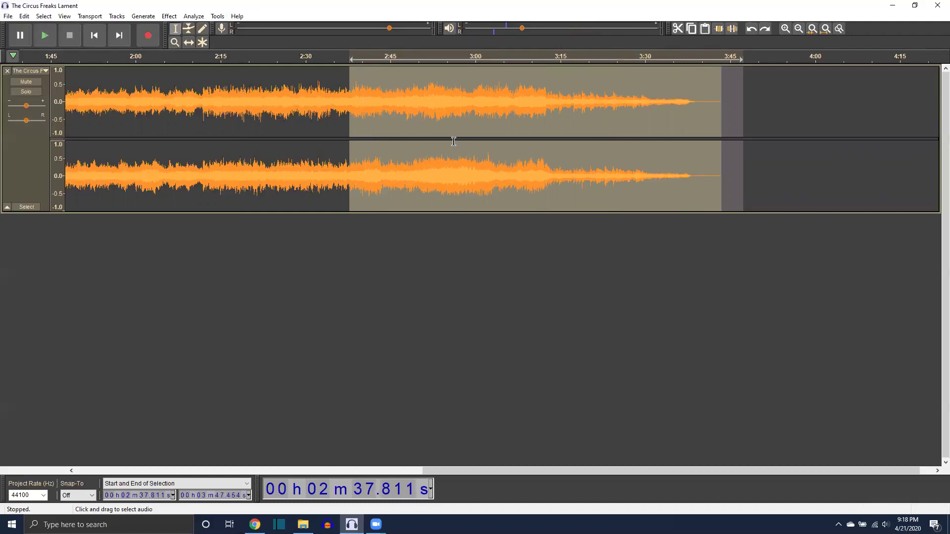
Shift the Circus Freaks Lament clip along the timeline with the Time Shift tool until it starts at about 3:07.
click(187, 42)
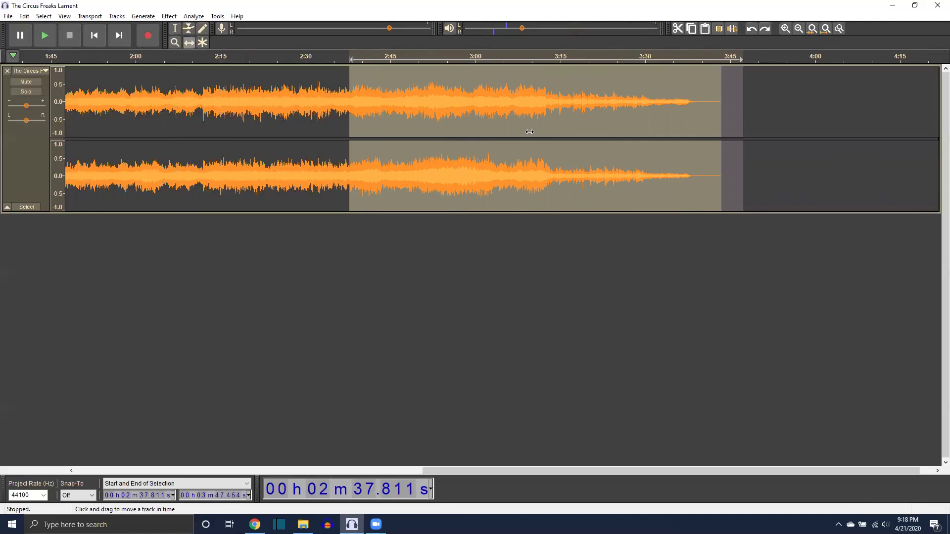
drag(514, 107, 623, 105)
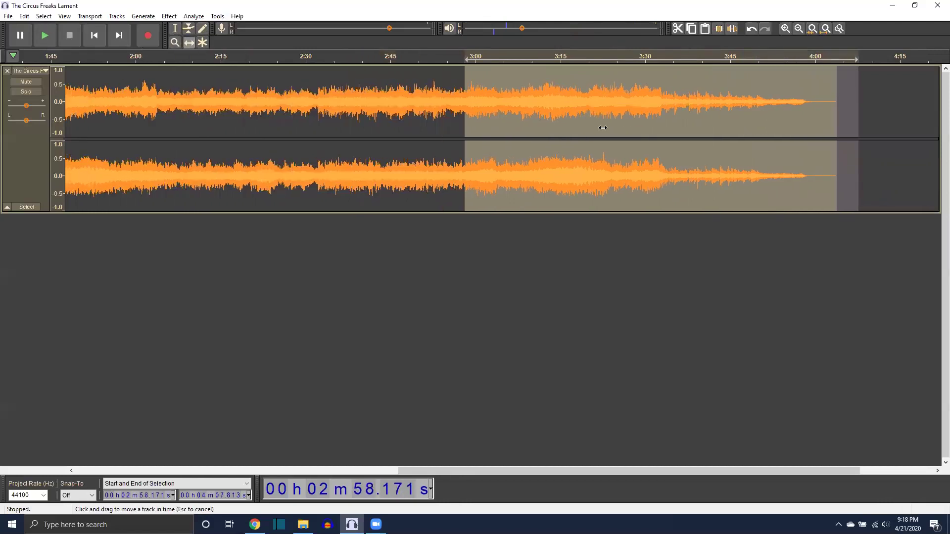
drag(566, 124, 674, 121)
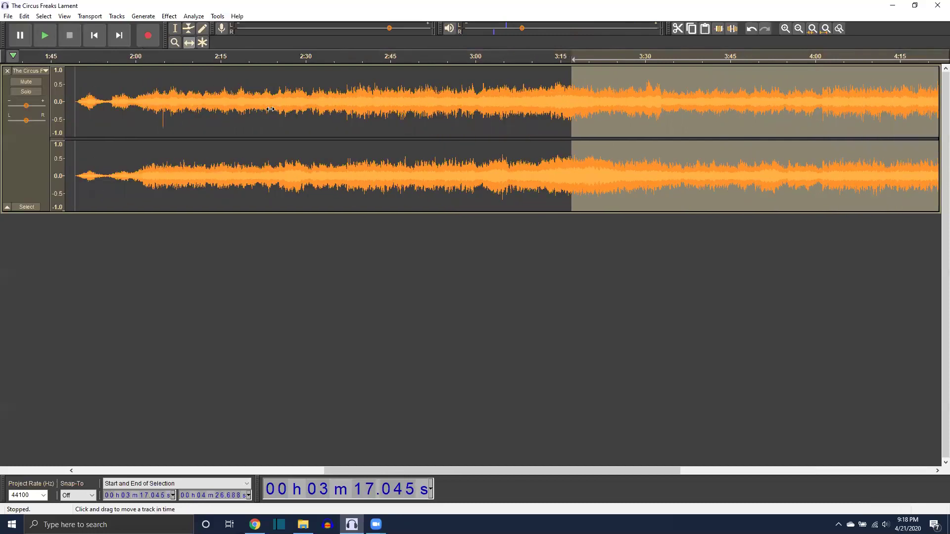
drag(507, 101, 526, 98)
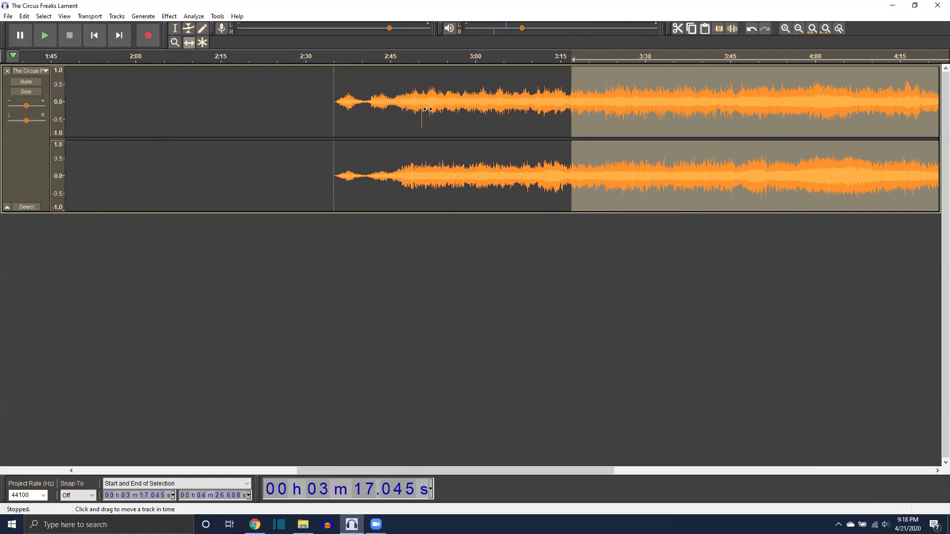
drag(427, 109, 610, 119)
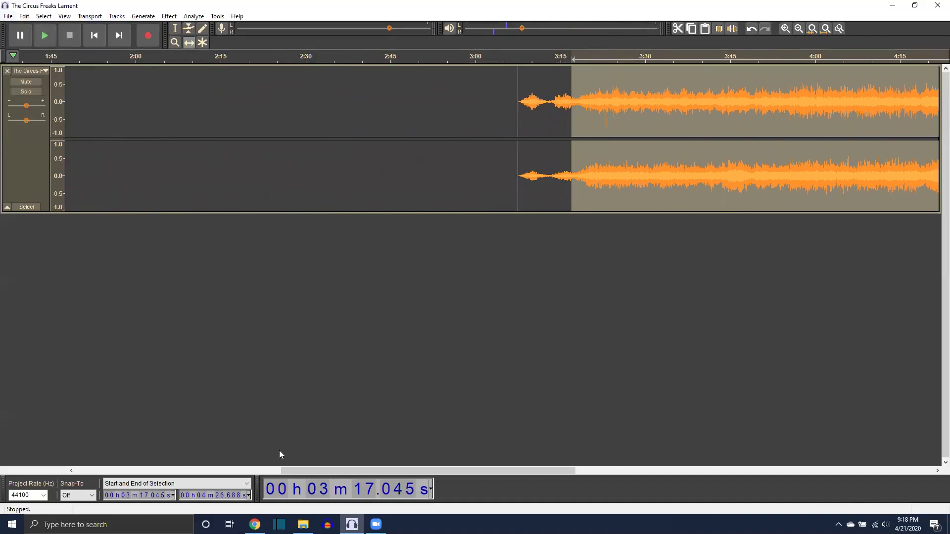
Switch to File Explorer with the Clown Town Of Terror music folder.
click(302, 524)
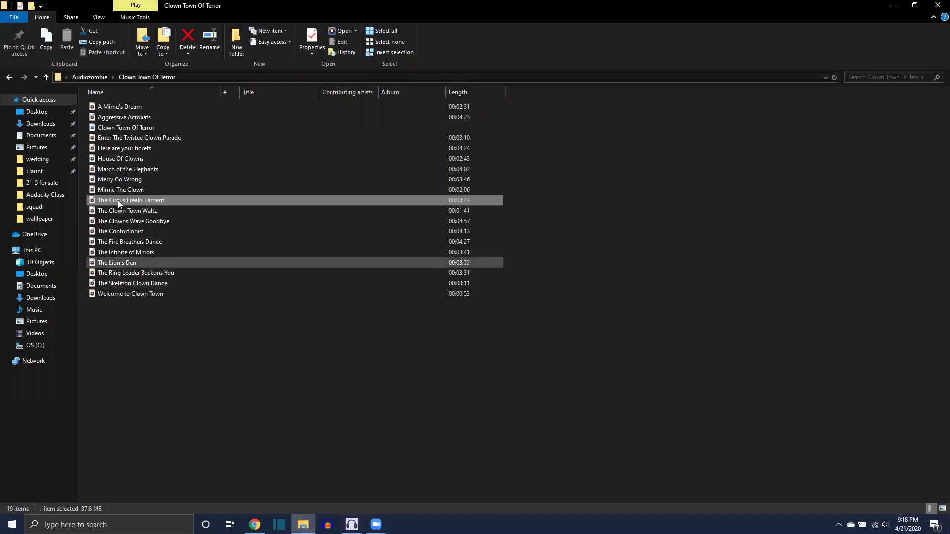
click(125, 191)
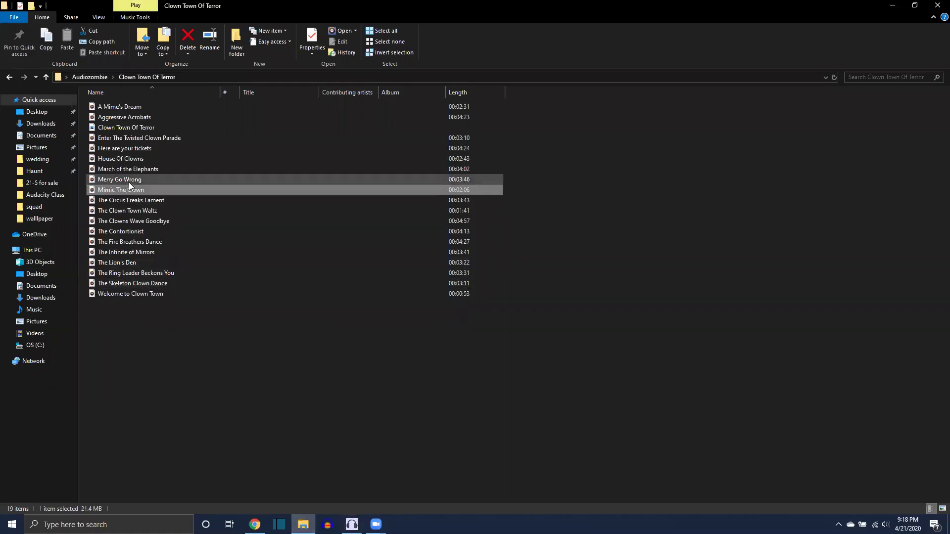
double_click(129, 182)
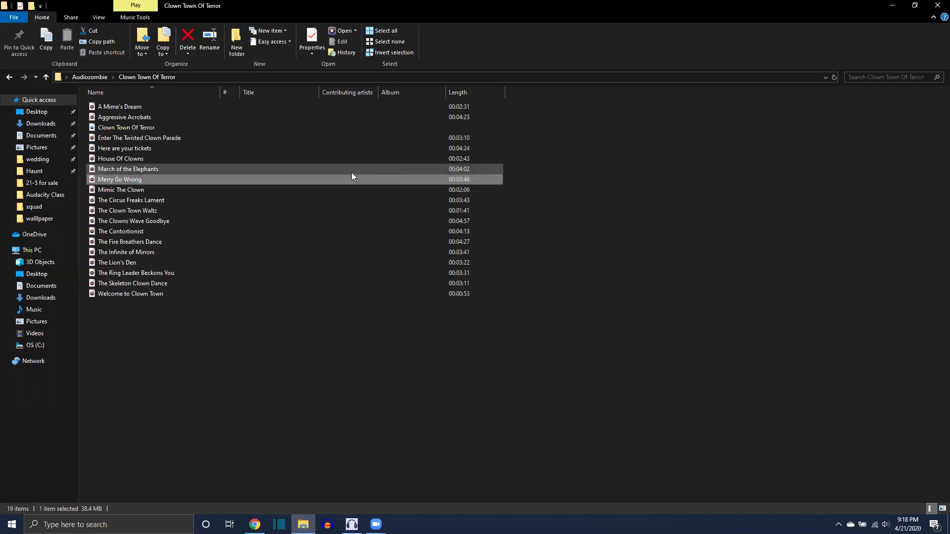
drag(105, 181, 376, 523)
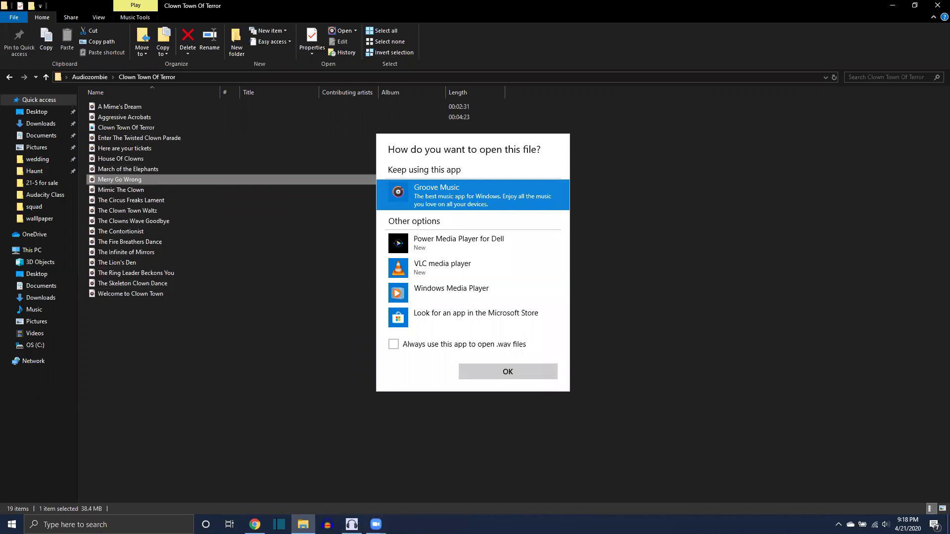
click(510, 372)
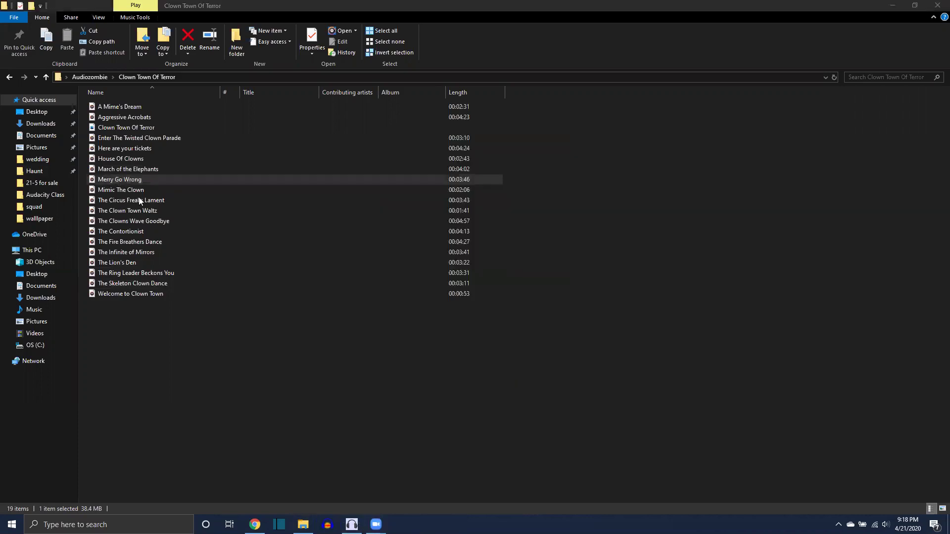
click(604, 25)
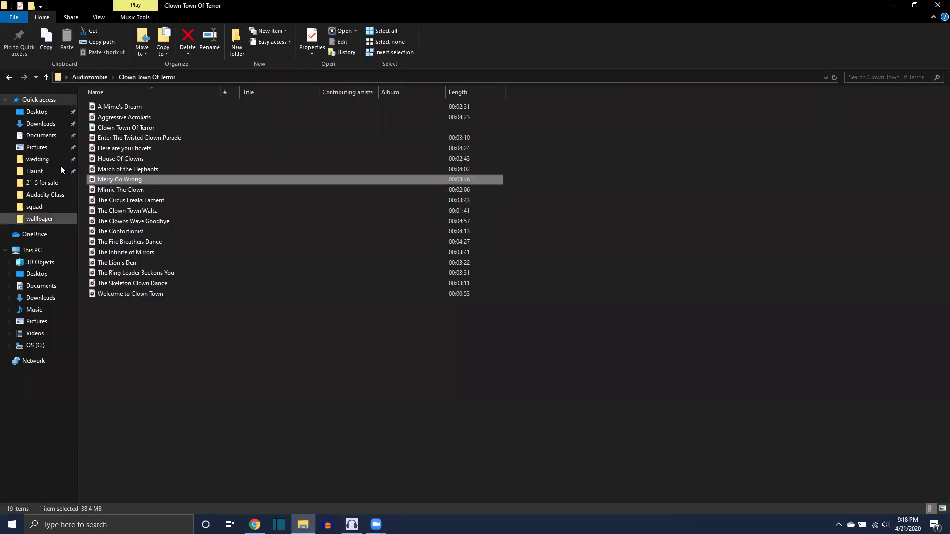
Import the Merry Go Wrong file from the folder into the DarkAudacity project, making a copy of it before editing.
drag(276, 379, 102, 122)
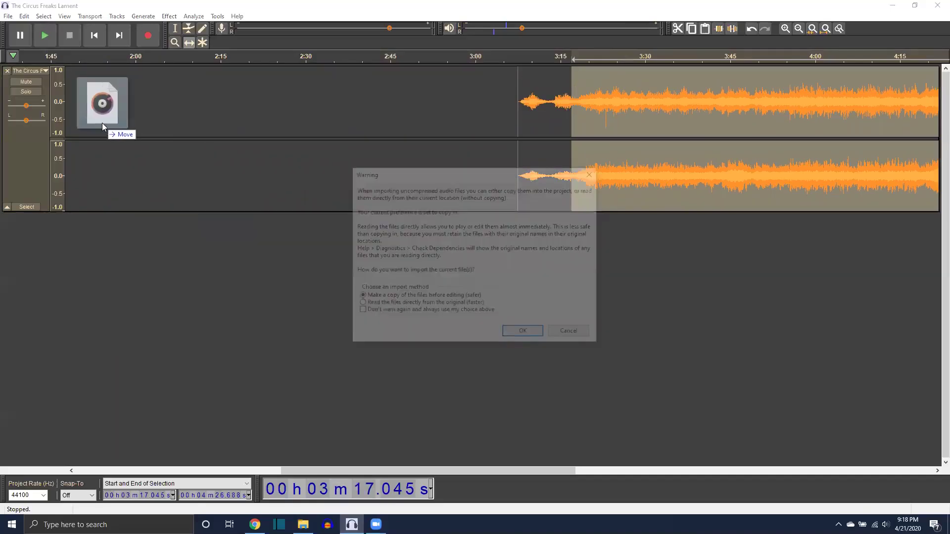
click(527, 336)
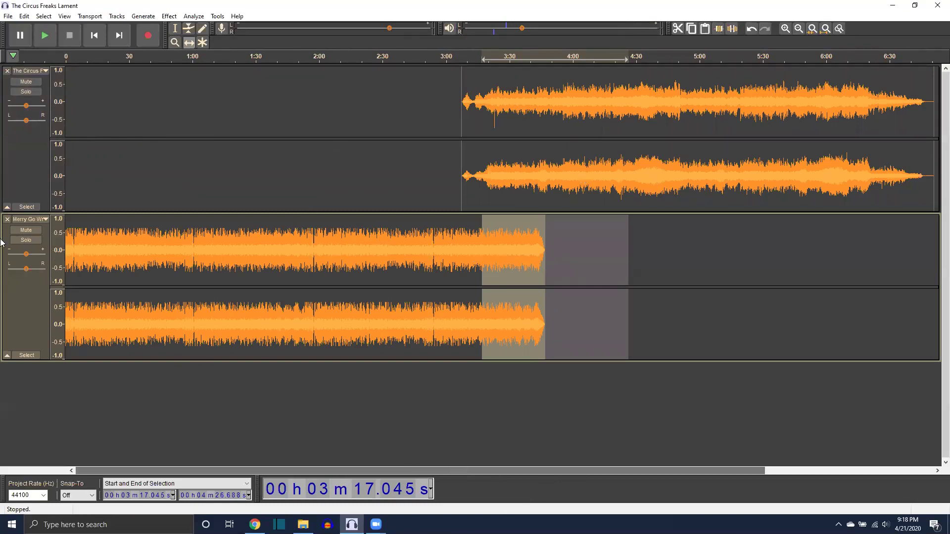
Delete the end of the Merry Go Wrong track from about 2:53.8 onward.
click(175, 28)
drag(432, 233, 583, 246)
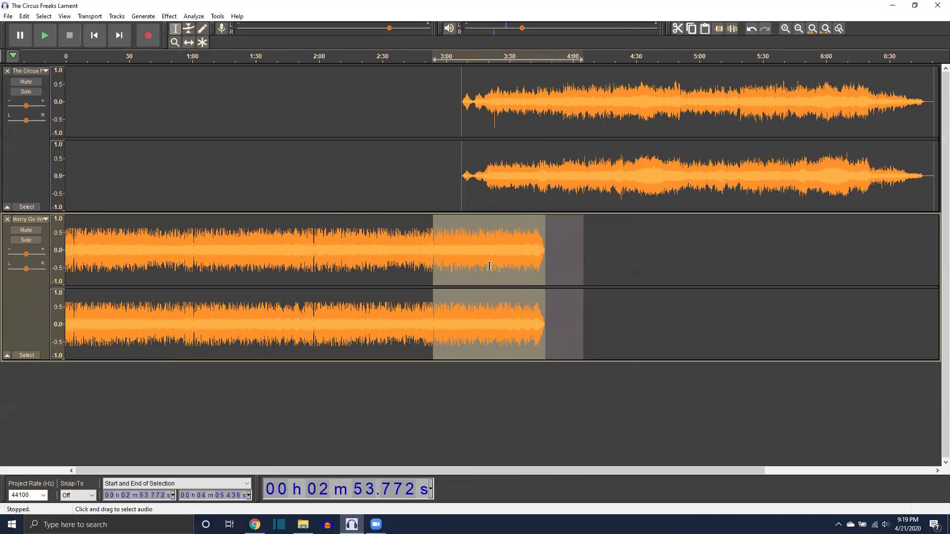
key(Delete)
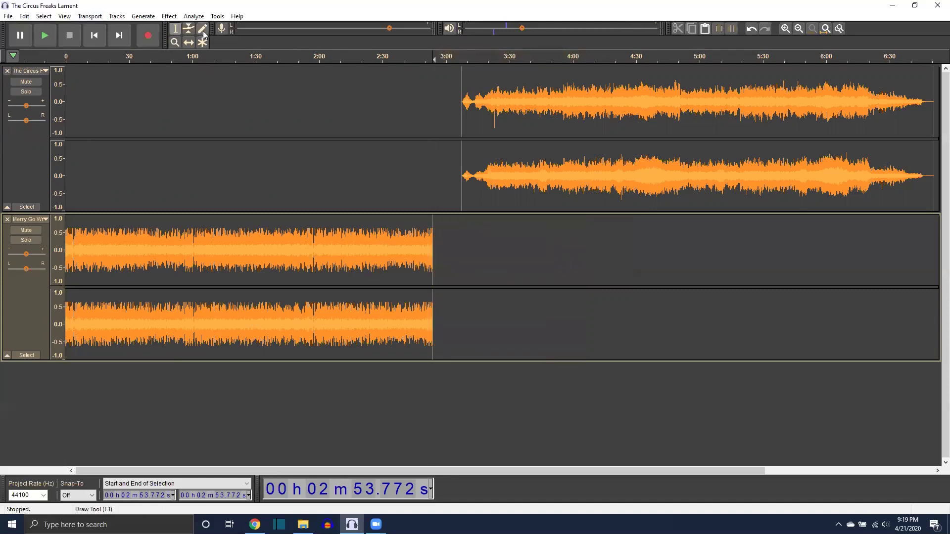
drag(194, 238, 198, 239)
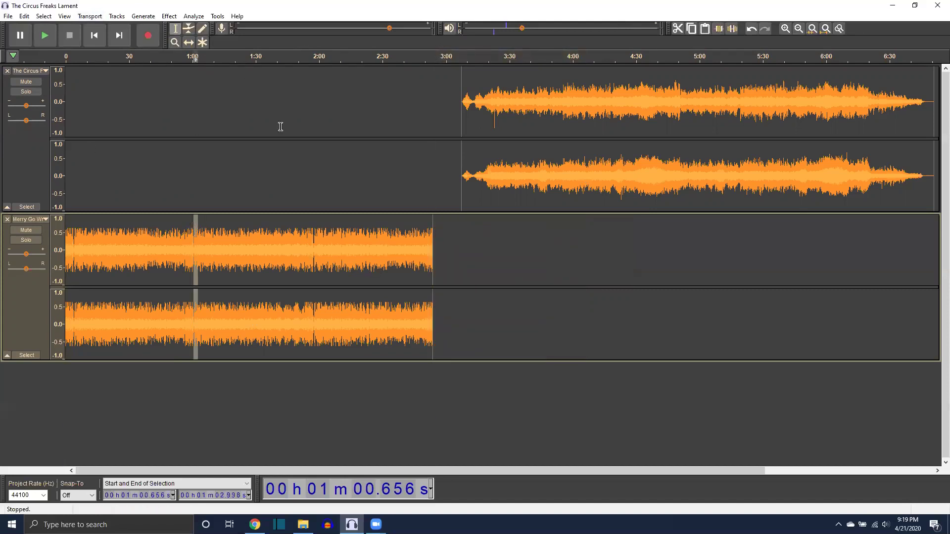
drag(458, 250, 8, 241)
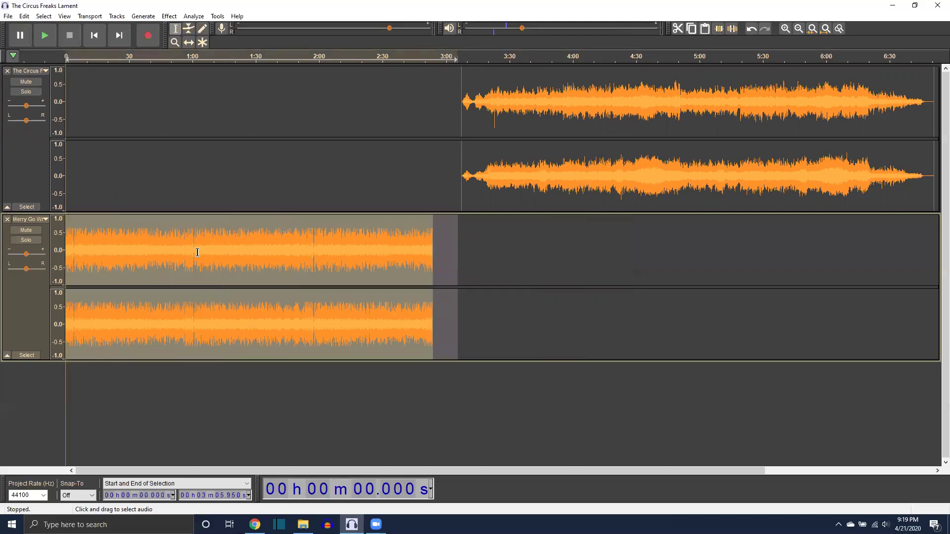
drag(238, 239, 240, 110)
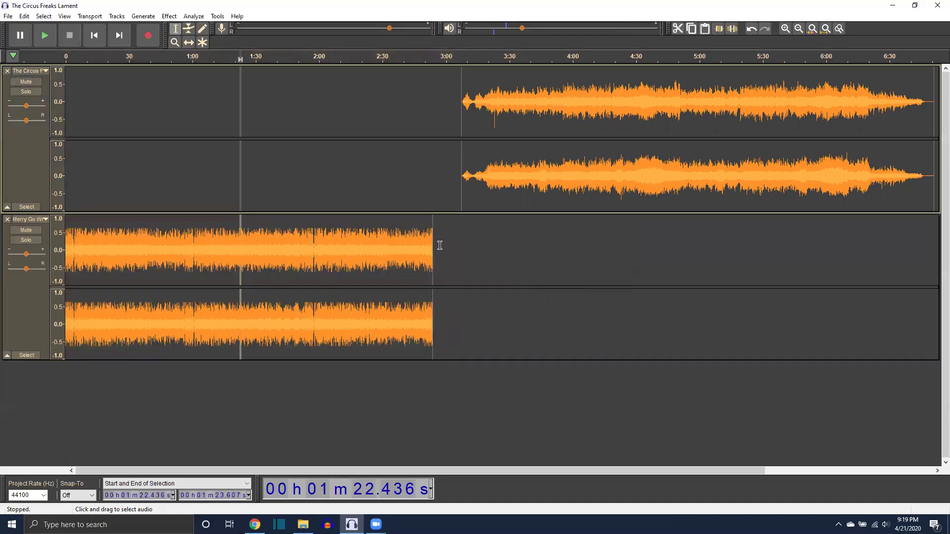
Copy the whole Merry Go Wrong clip and paste it into the Circus Freaks Lament track at about 2.1 seconds.
drag(439, 244, 62, 244)
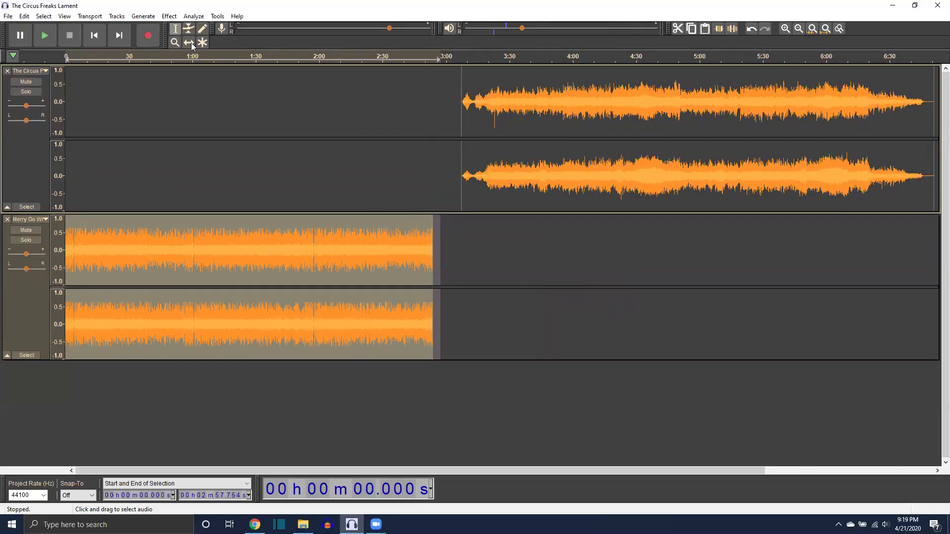
click(118, 95)
click(70, 90)
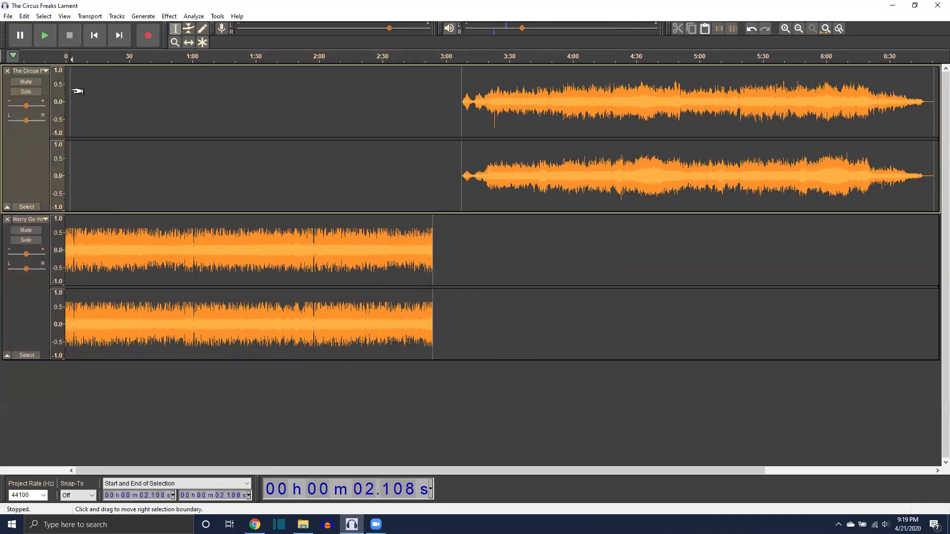
key(ctrl+v)
click(738, 107)
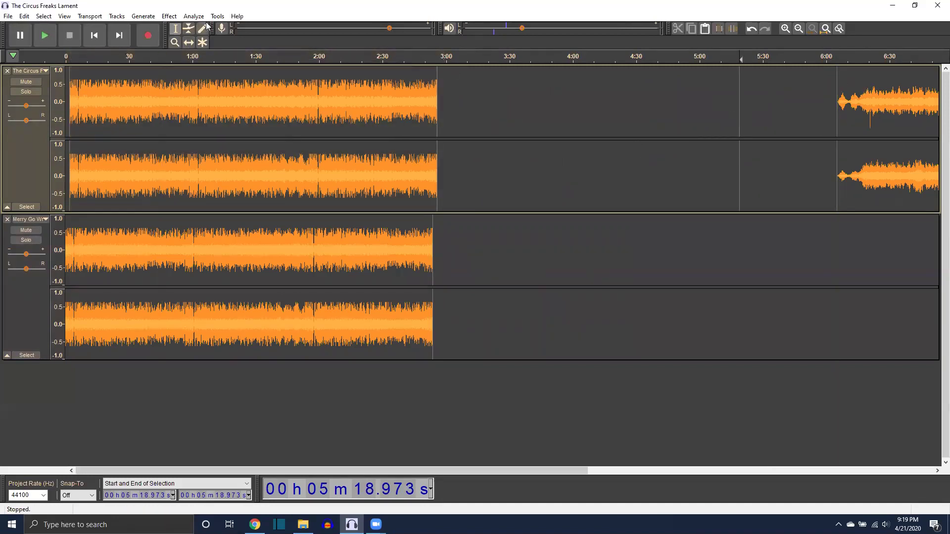
Shift the Circus Freaks Lament clip earlier to meet the end of the pasted clip at about 2:56, and play the join briefly.
click(189, 44)
drag(790, 107, 455, 119)
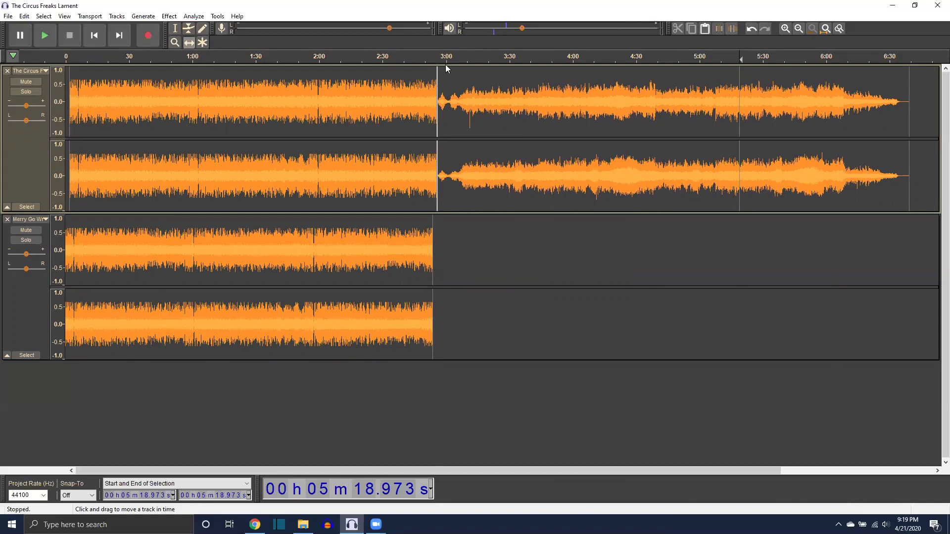
click(420, 57)
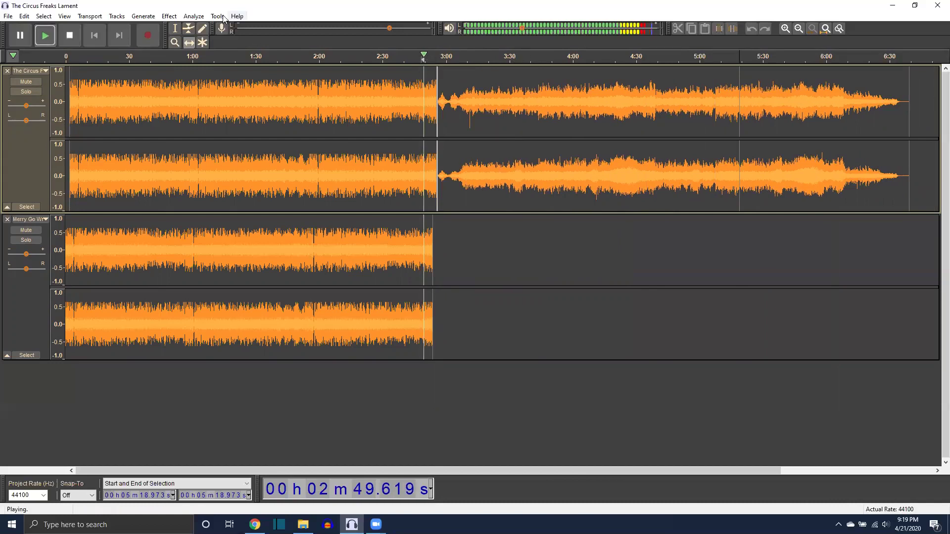
key(space)
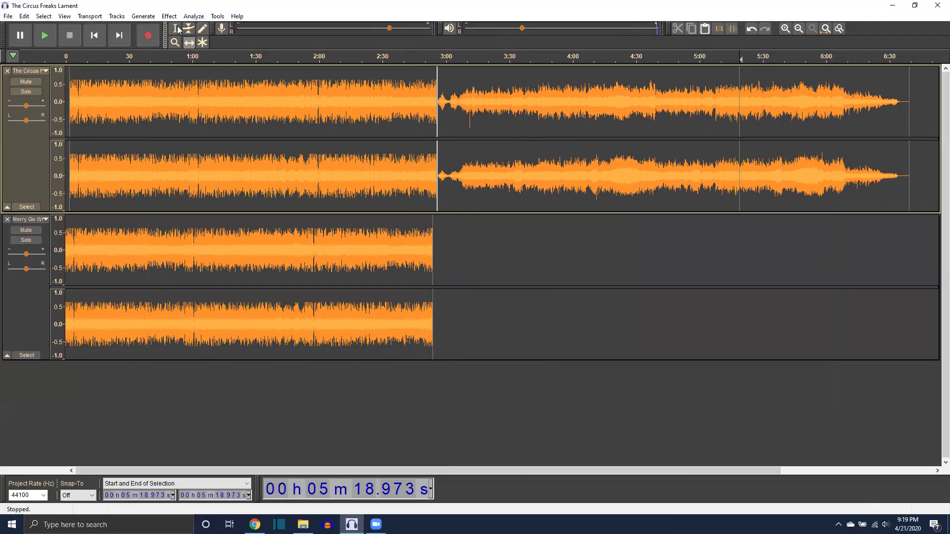
Select the pasted clip from about 0:02.1 to 2:56.6 and lower its volume evenly with envelope points, rising sharply at its end.
key(F1)
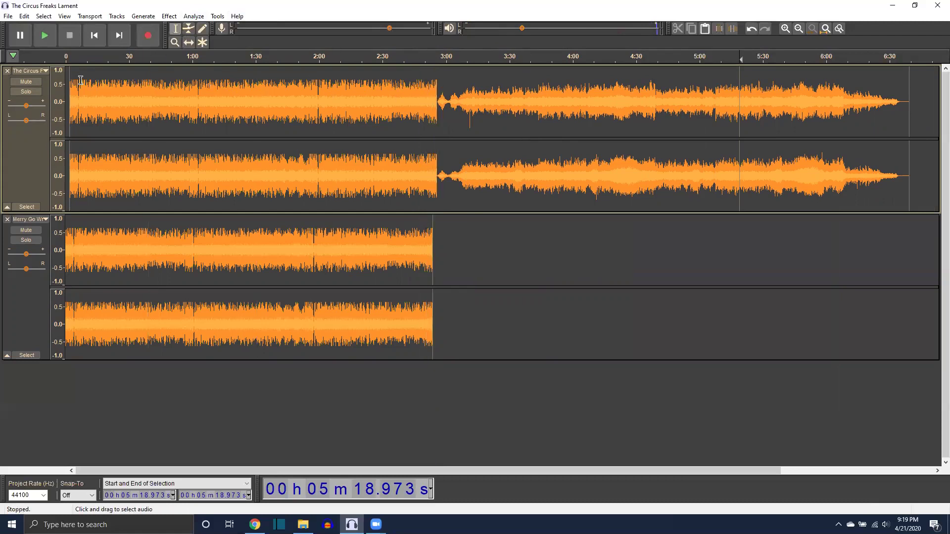
drag(70, 81, 437, 95)
click(188, 28)
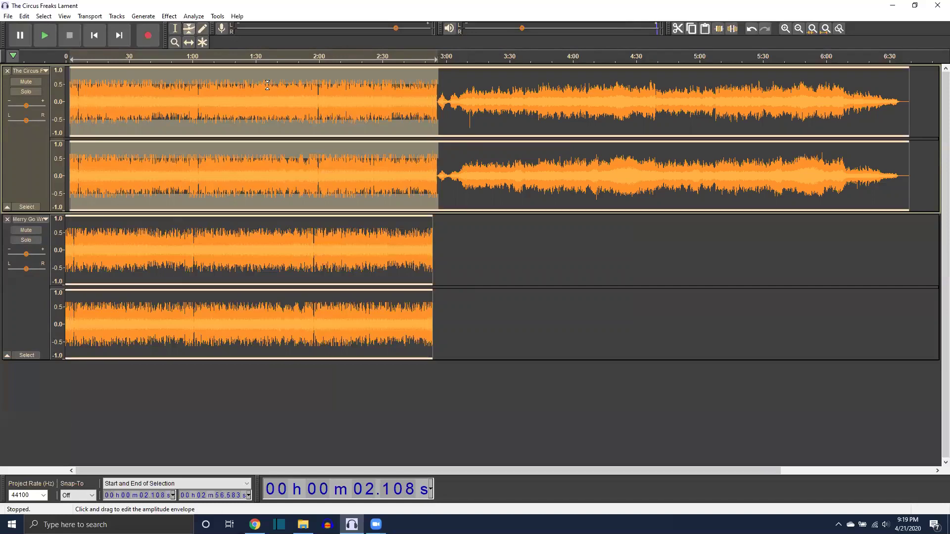
click(437, 71)
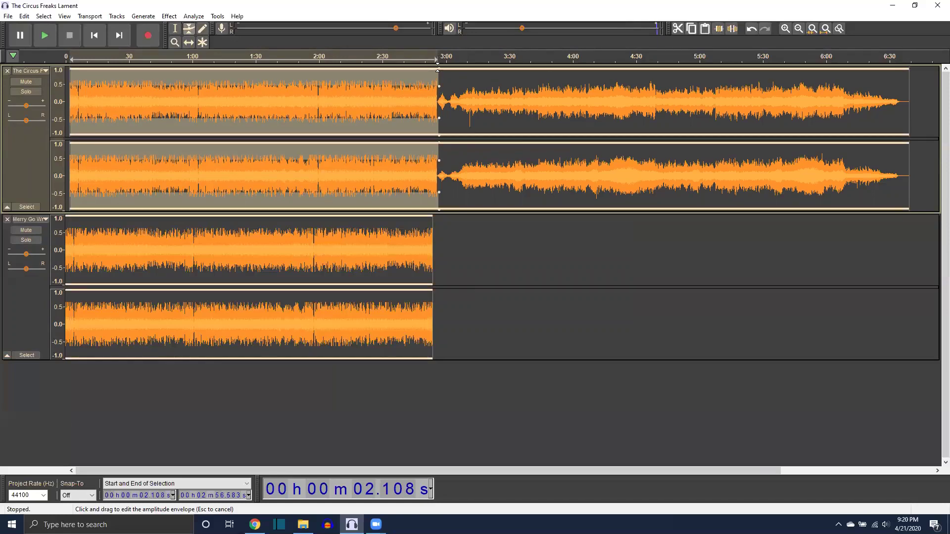
drag(438, 71, 129, 76)
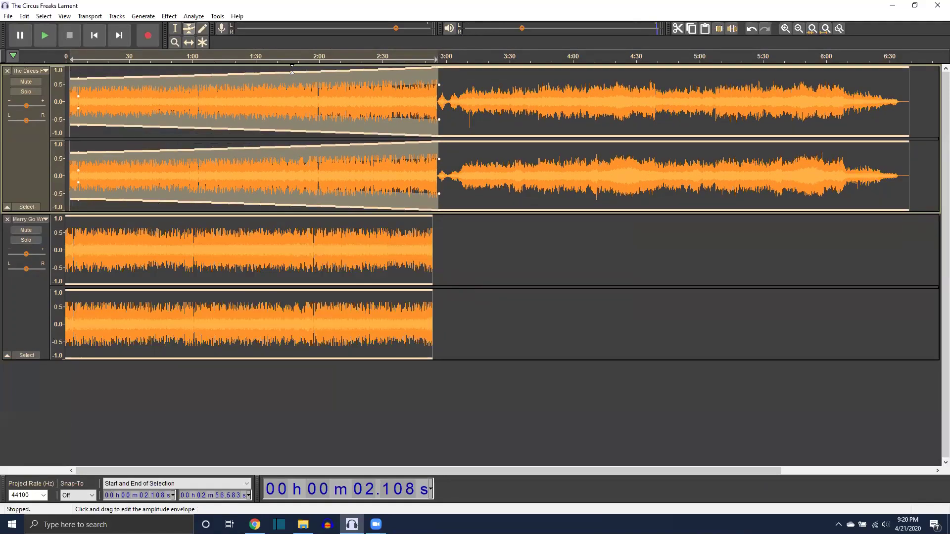
drag(292, 72, 293, 79)
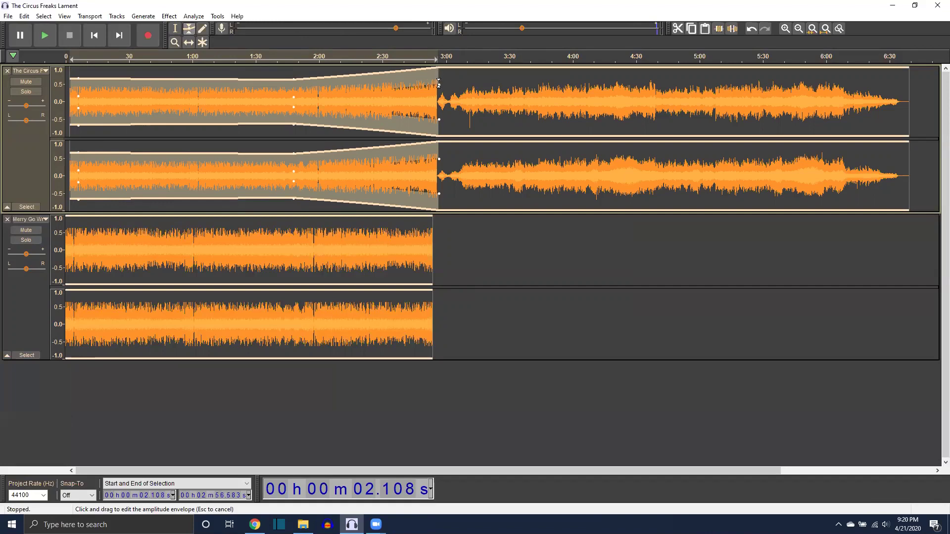
mouse_move(436, 69)
mouse_down()
mouse_move(436, 80)
mouse_move(441, 68)
mouse_up()
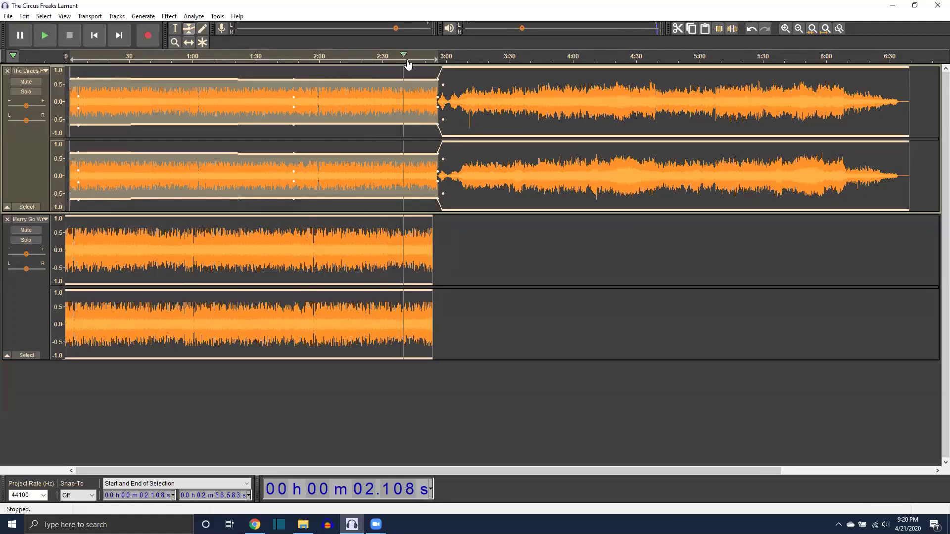
Play the transition between the pasted clip and Circus Freaks Lament from about 2:49, then stop playback.
click(175, 28)
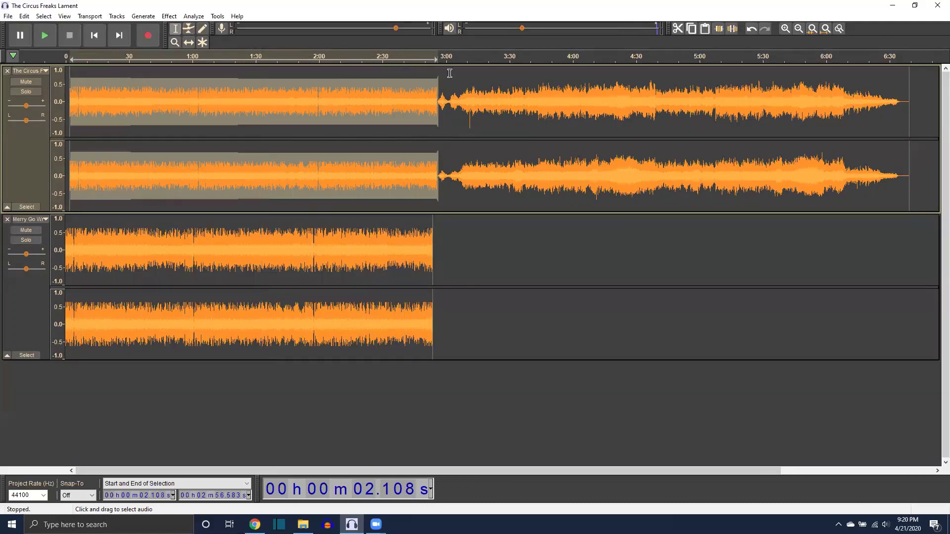
click(421, 57)
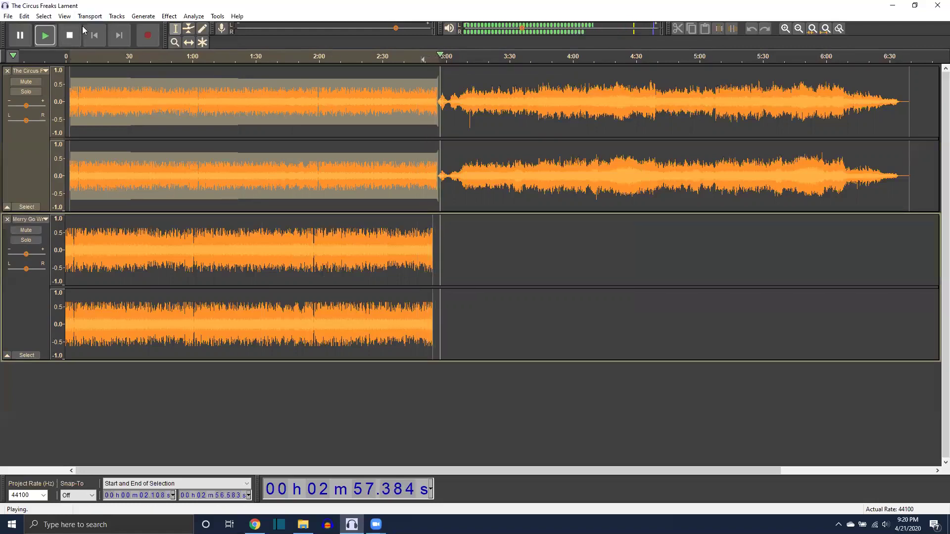
click(70, 34)
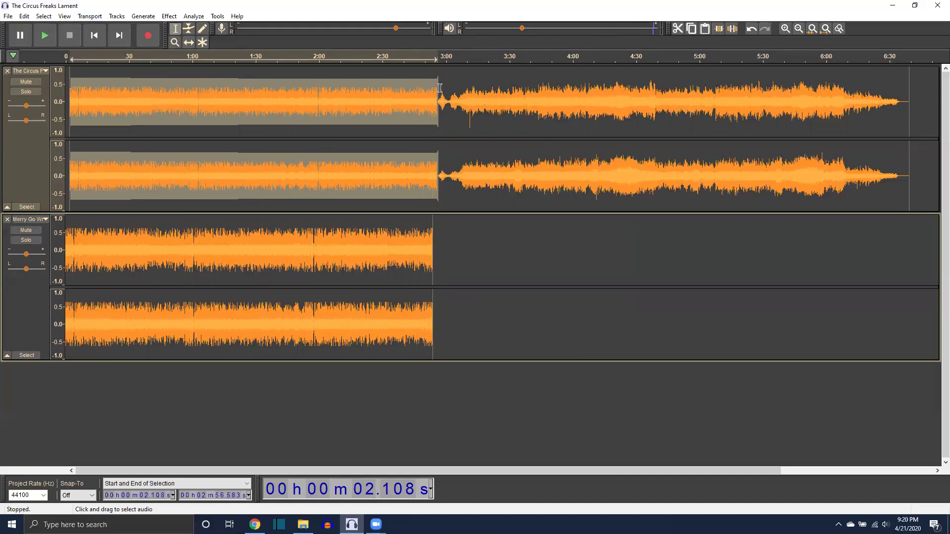
Delete the first 2:57.3 of the Circus Freaks Lament track and shift the remaining clip to start at about 2:40, overlapping Merry Go Wrong.
drag(439, 88, 65, 101)
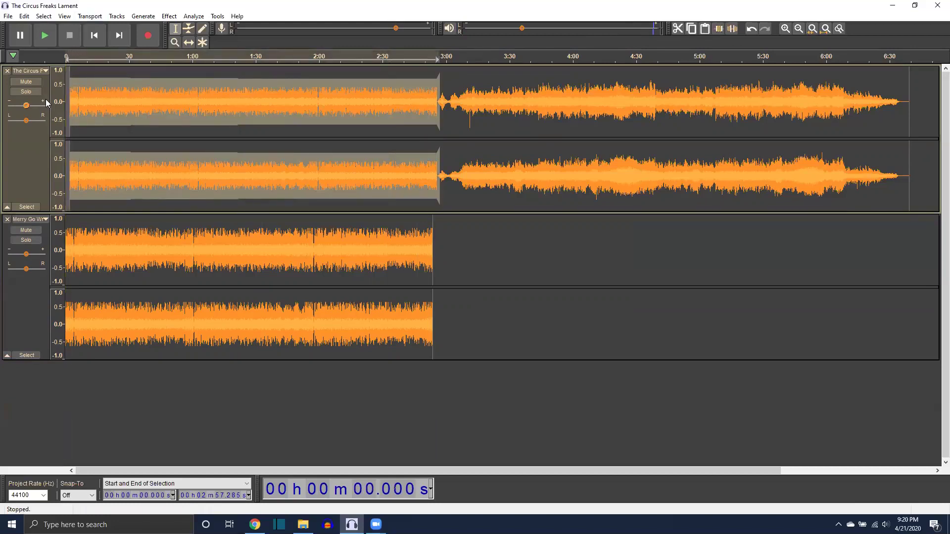
key(Delete)
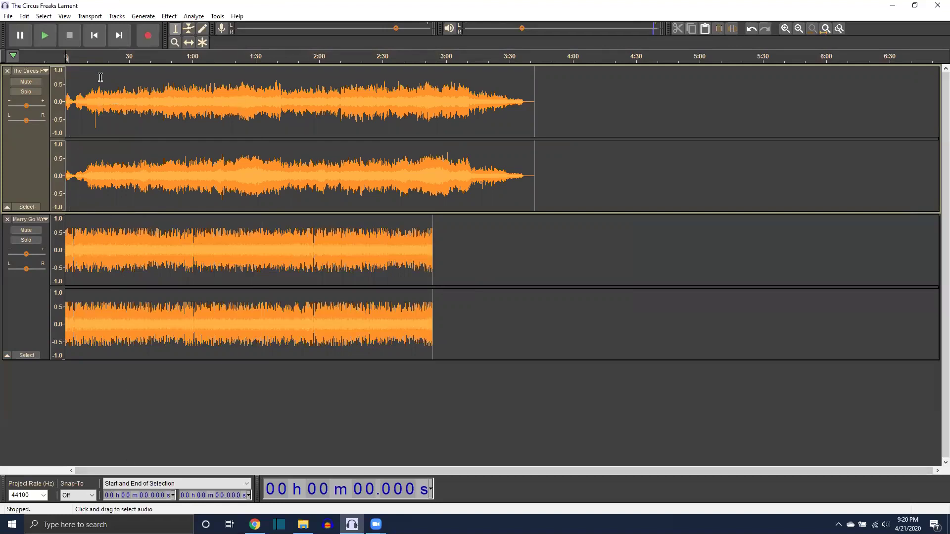
click(189, 43)
drag(163, 101, 499, 110)
Apply a Fade Out to the end of the Merry Go Wrong track from about 2:37.1 to 2:53.8.
key(F1)
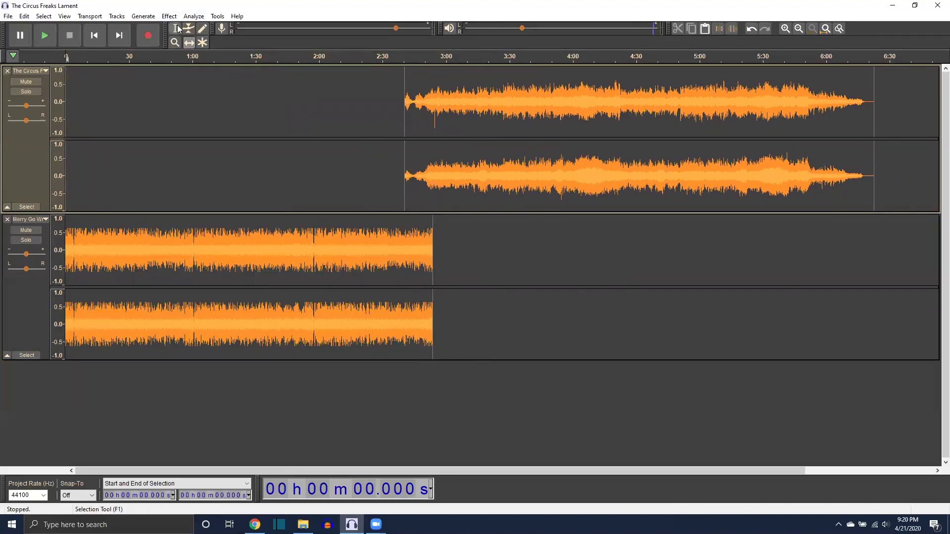
drag(433, 228, 397, 226)
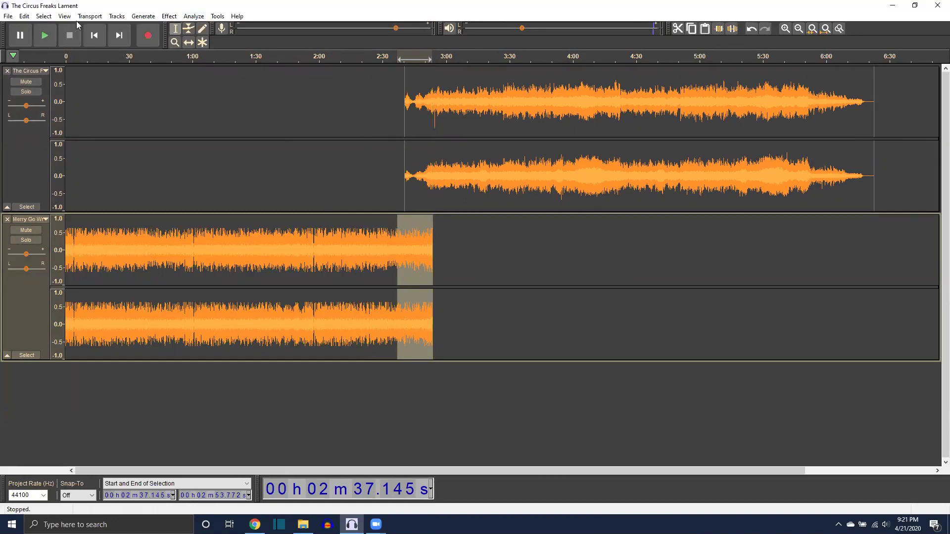
click(169, 15)
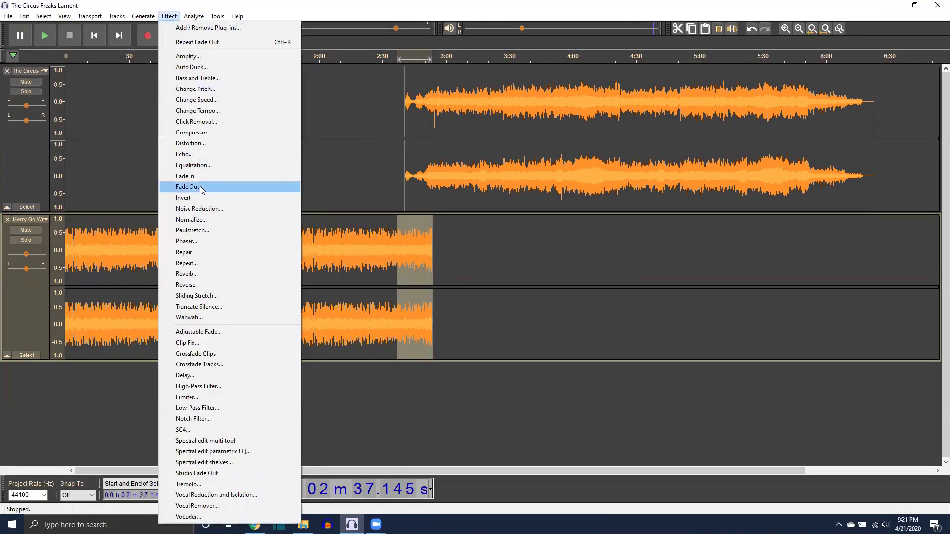
click(201, 188)
Apply a Fade In to Circus Freaks Lament from about 2:38.1 to 3:01.5 and shift its clip slightly earlier to start at about 2:37.
drag(400, 113, 448, 113)
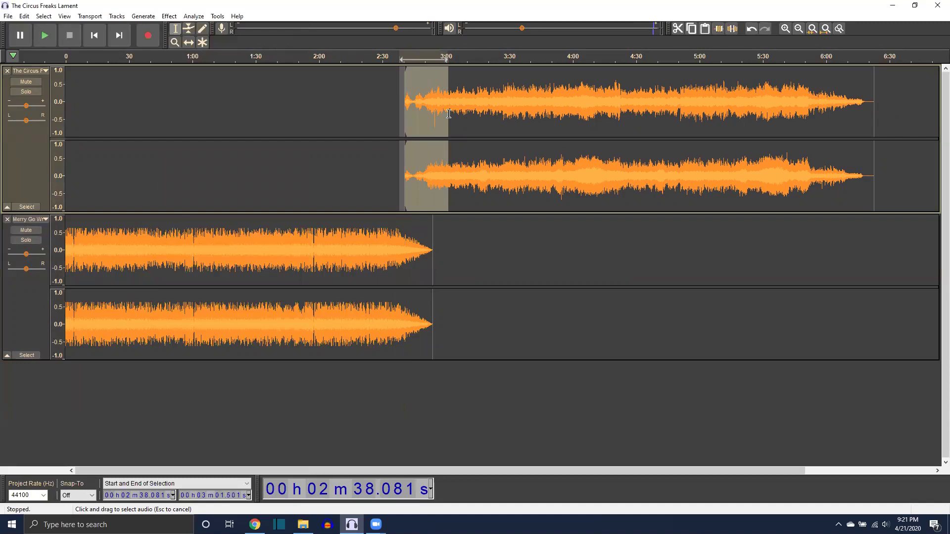
click(170, 17)
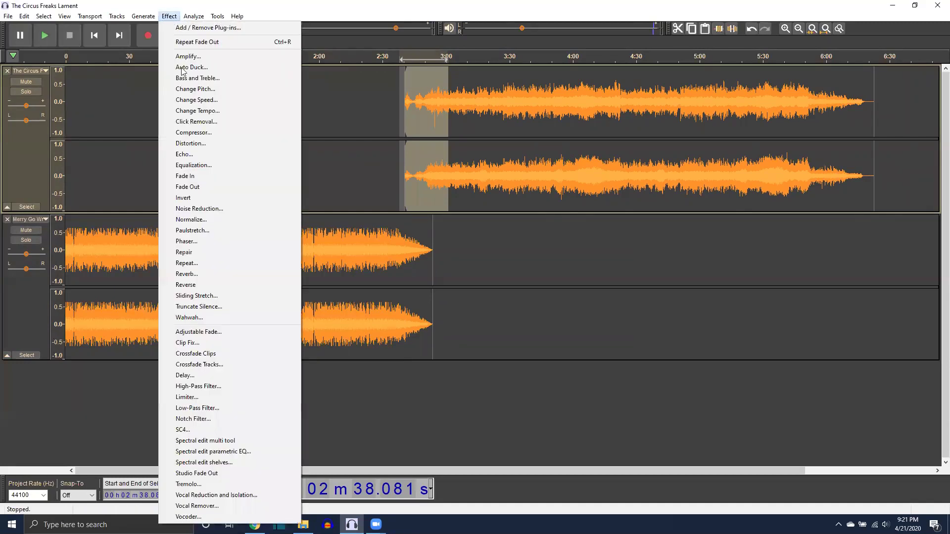
click(187, 176)
click(189, 42)
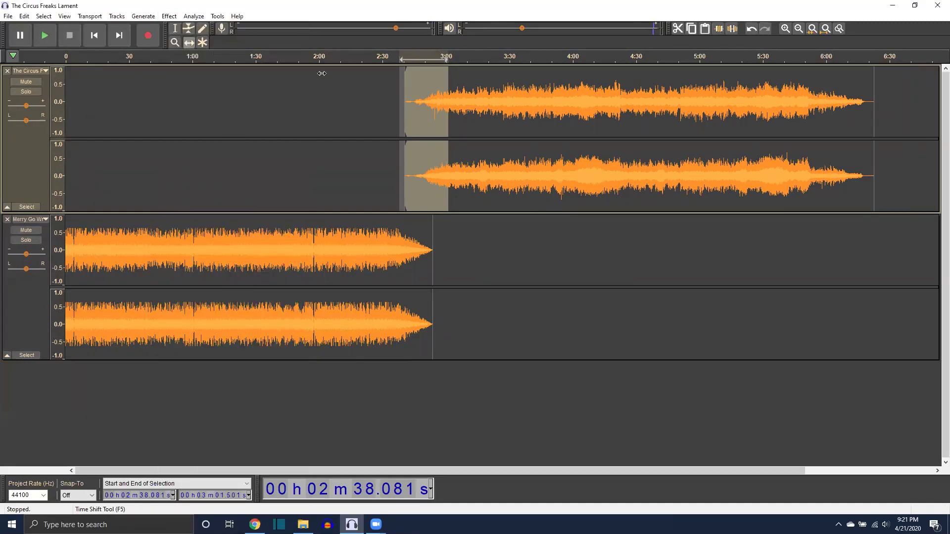
drag(514, 105, 507, 106)
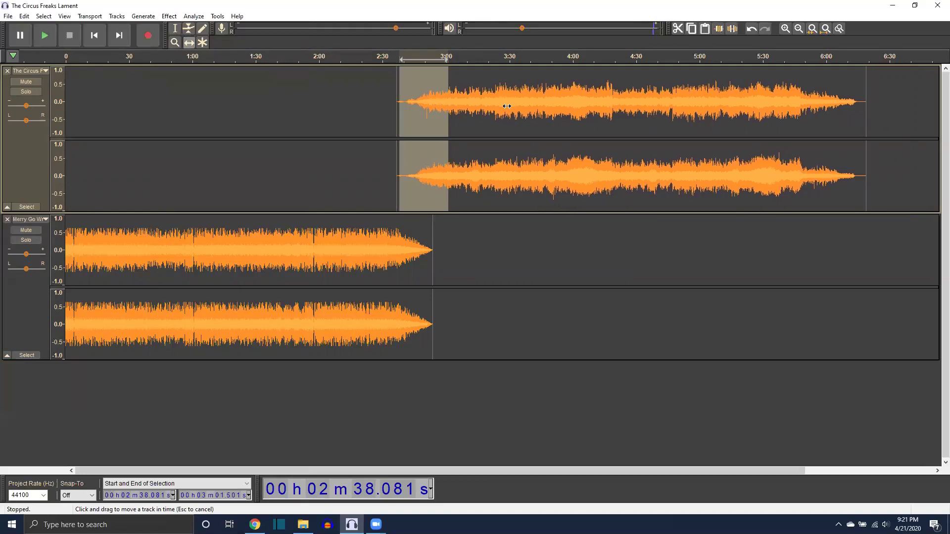
Lower the Merry Go Wrong track's gain and fine-tune it while playing the crossfade from about 2:33, then stop playback.
click(15, 257)
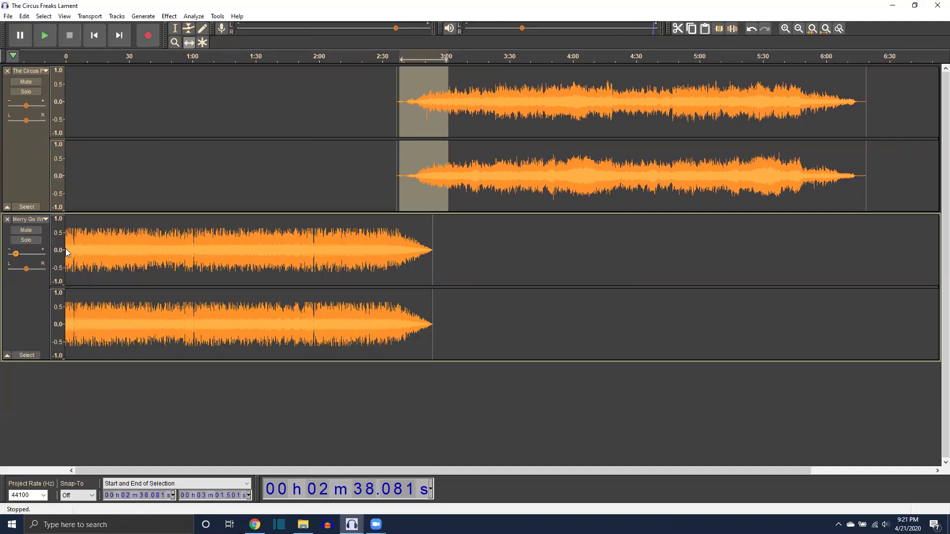
click(389, 56)
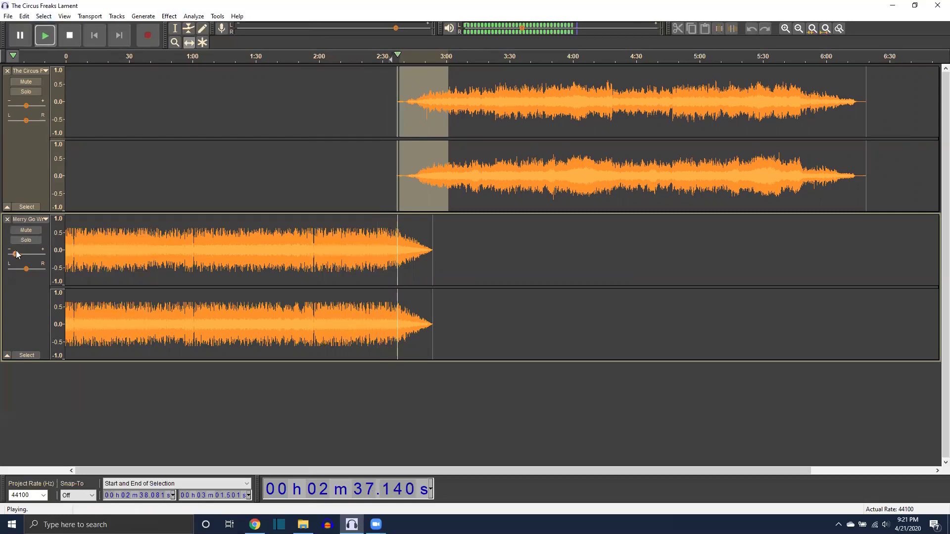
drag(16, 254, 20, 256)
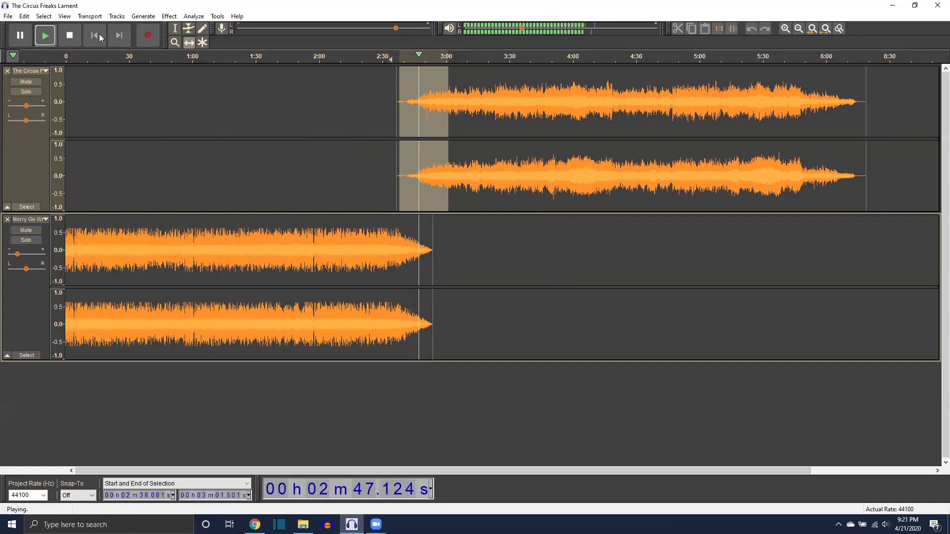
click(69, 35)
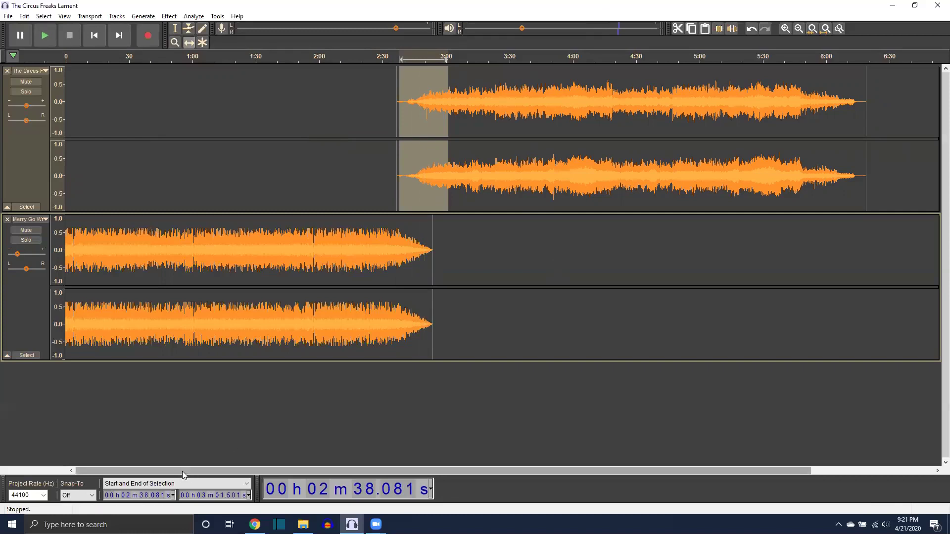
Examine the overlapping tracks at several zoom levels with the Zoom tool and return to the start of the timeline.
drag(183, 474, 380, 490)
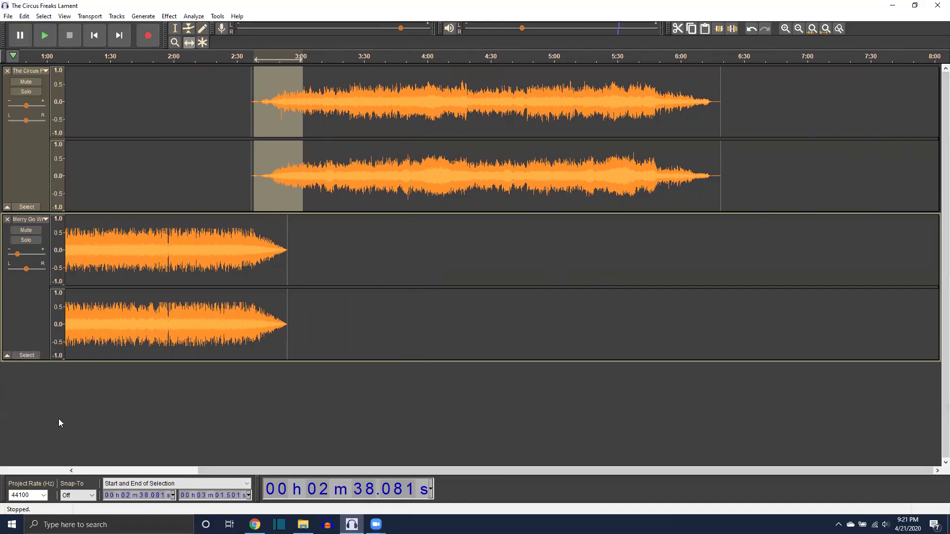
click(174, 43)
click(245, 109)
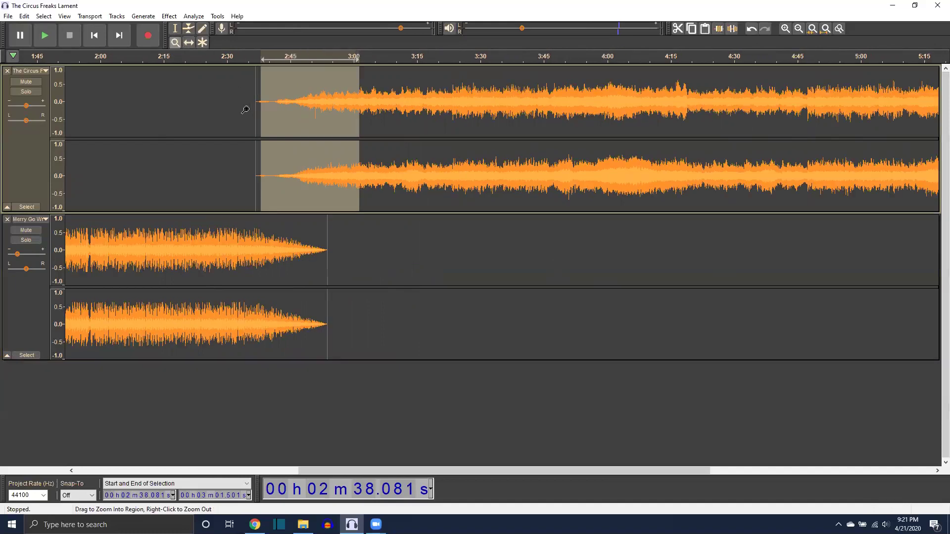
right_click(245, 110)
right_click(245, 109)
right_click(245, 109)
right_click(245, 110)
right_click(245, 109)
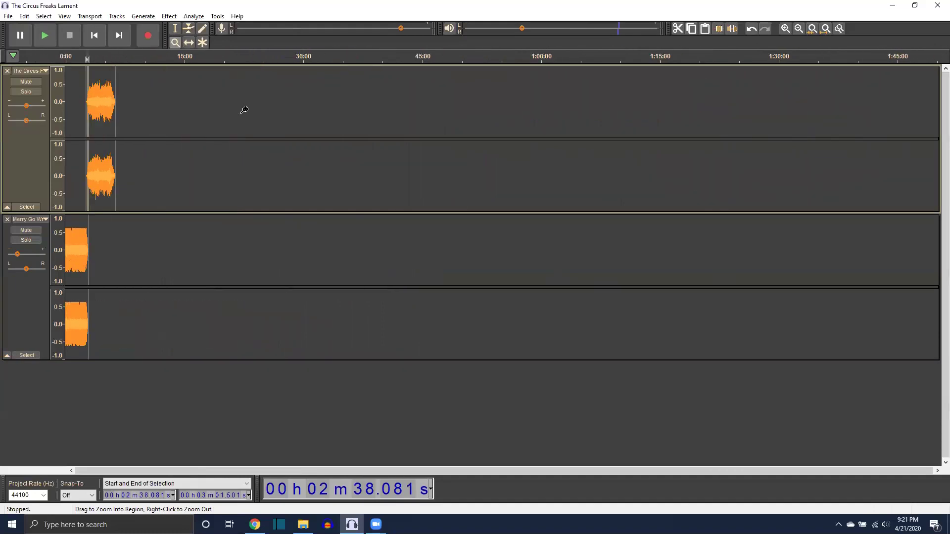
right_click(244, 109)
right_click(243, 110)
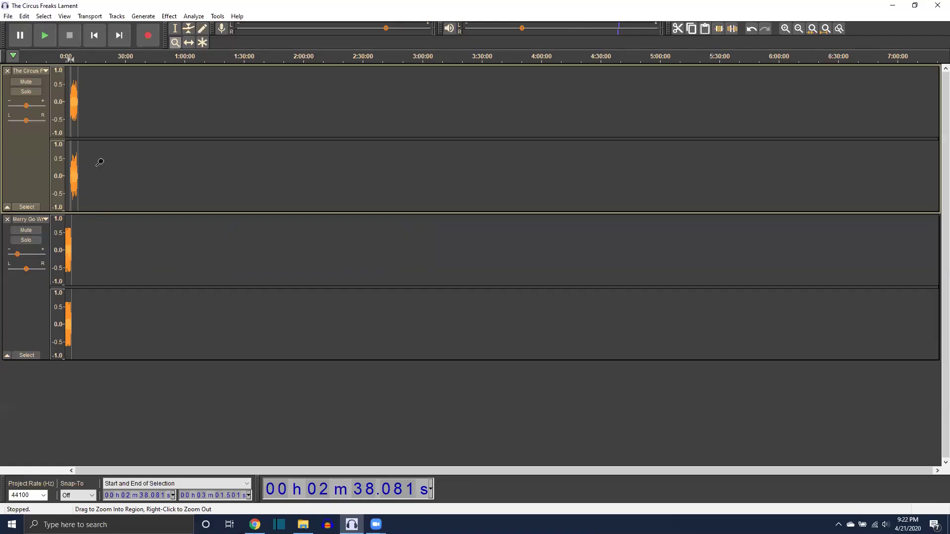
click(82, 166)
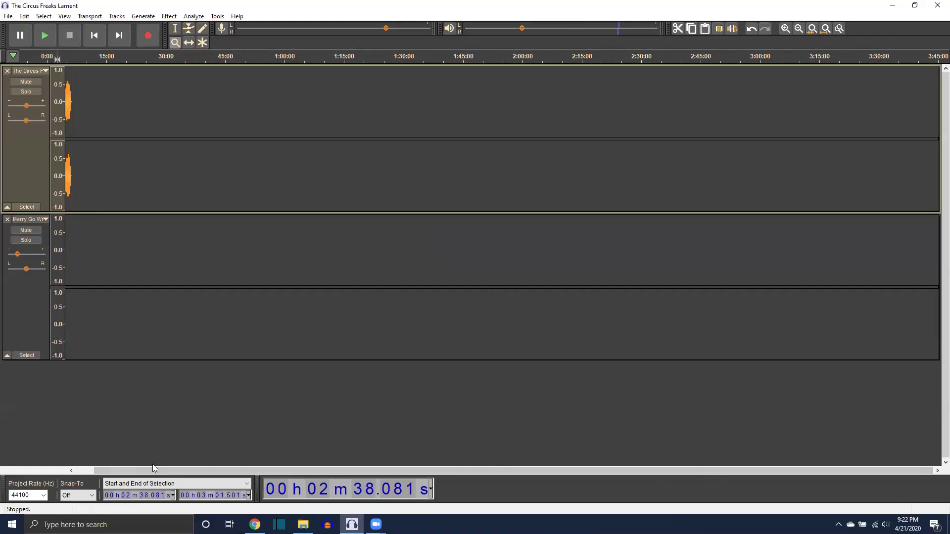
drag(152, 470, 79, 472)
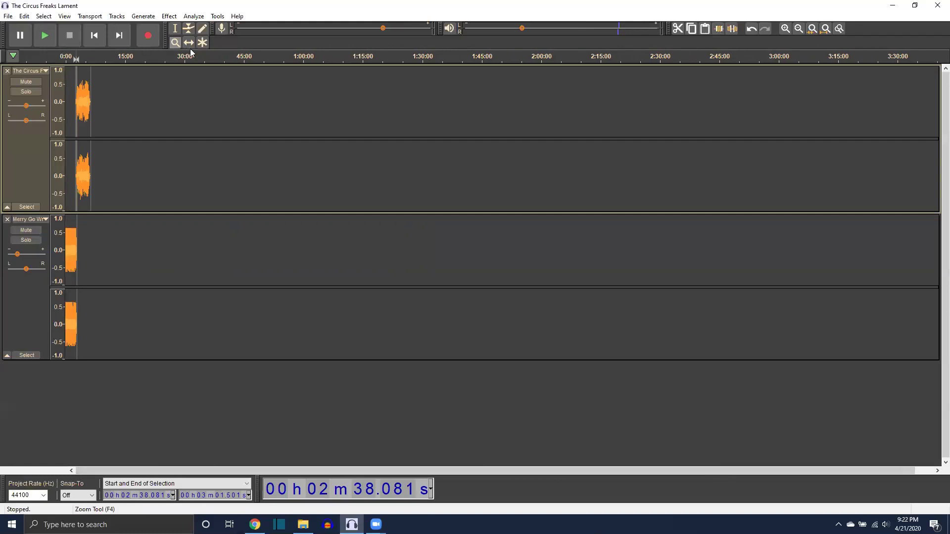
drag(103, 119, 77, 118)
click(76, 119)
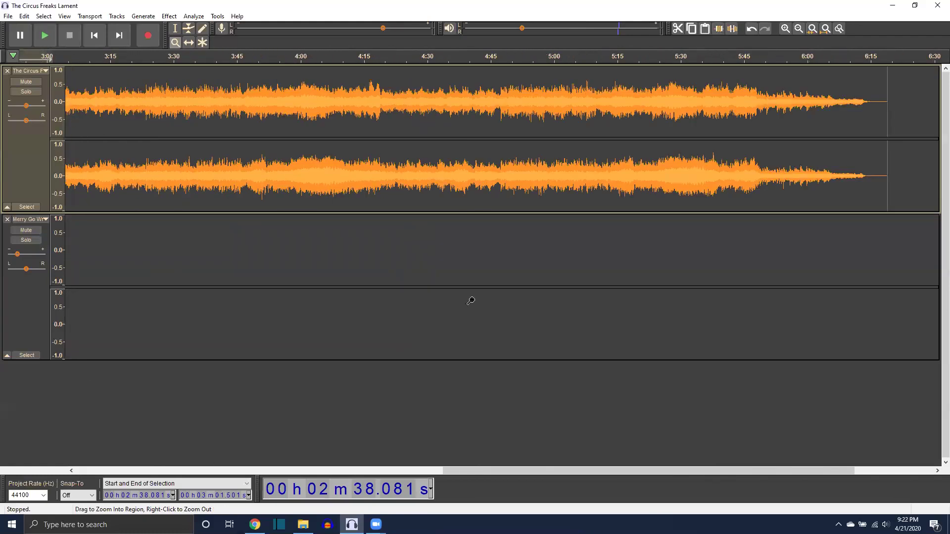
drag(487, 471, 102, 470)
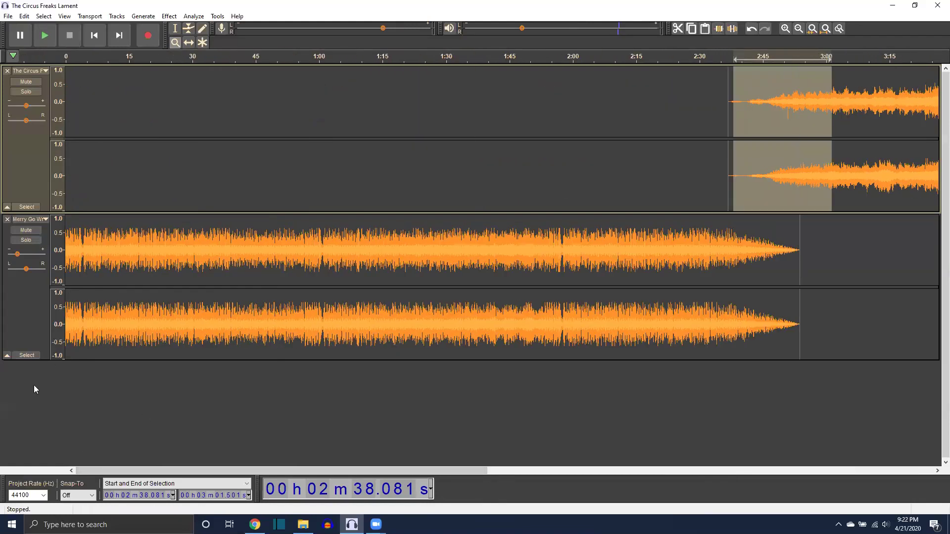
Clear the audio selection and switch to File Explorer with the Clown Town Of Terror folder.
click(26, 371)
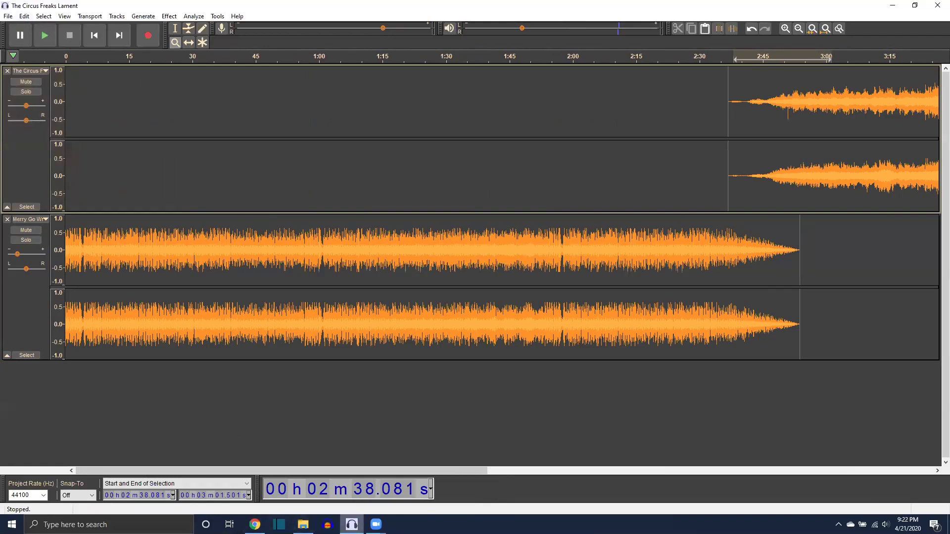
click(303, 524)
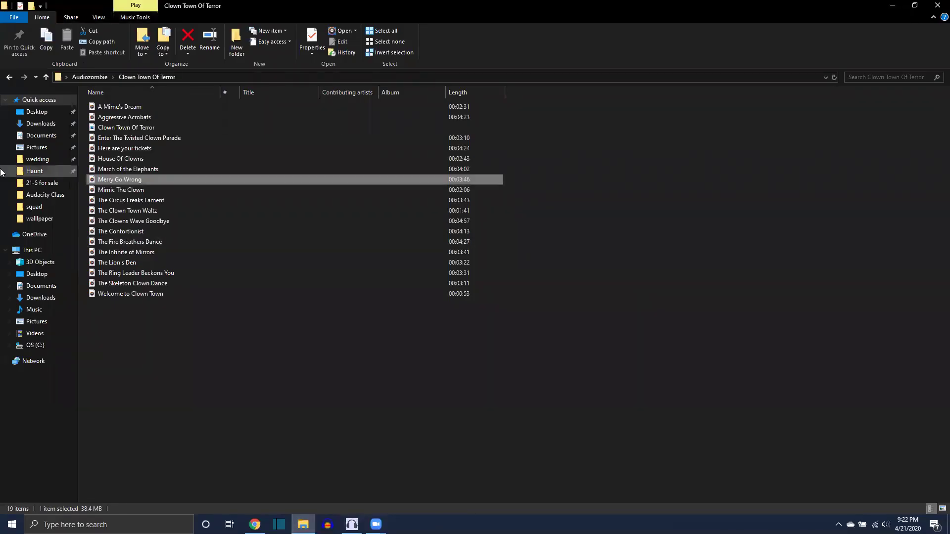
Import Big Clown Horn from the Audiozombie Horror Fx folder into the Audacity project and shift its clip to start at about 0:08.
click(82, 77)
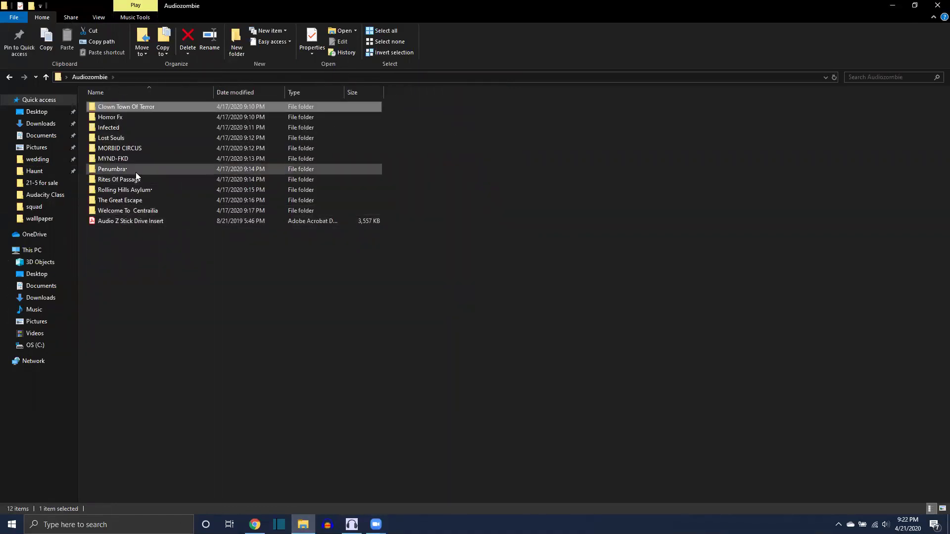
double_click(122, 116)
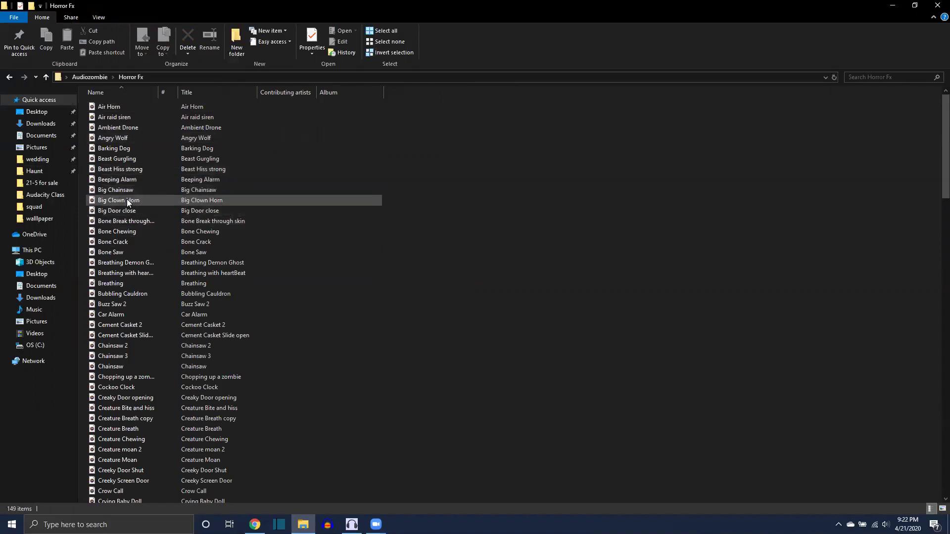
drag(127, 199, 126, 420)
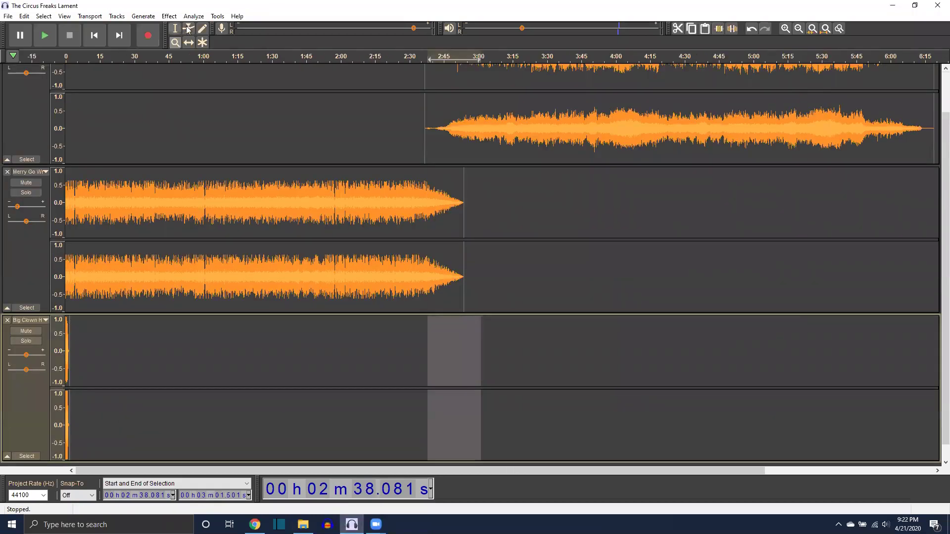
click(188, 43)
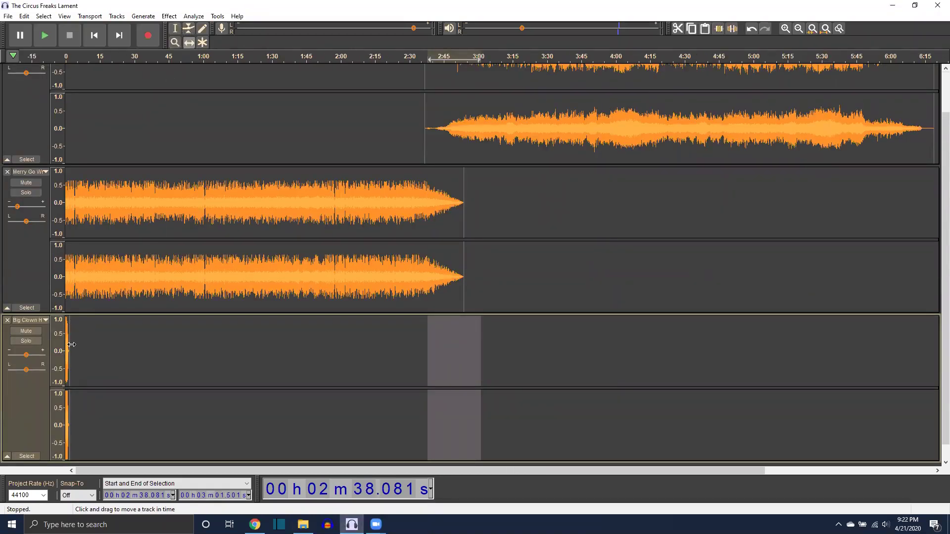
drag(72, 345, 86, 344)
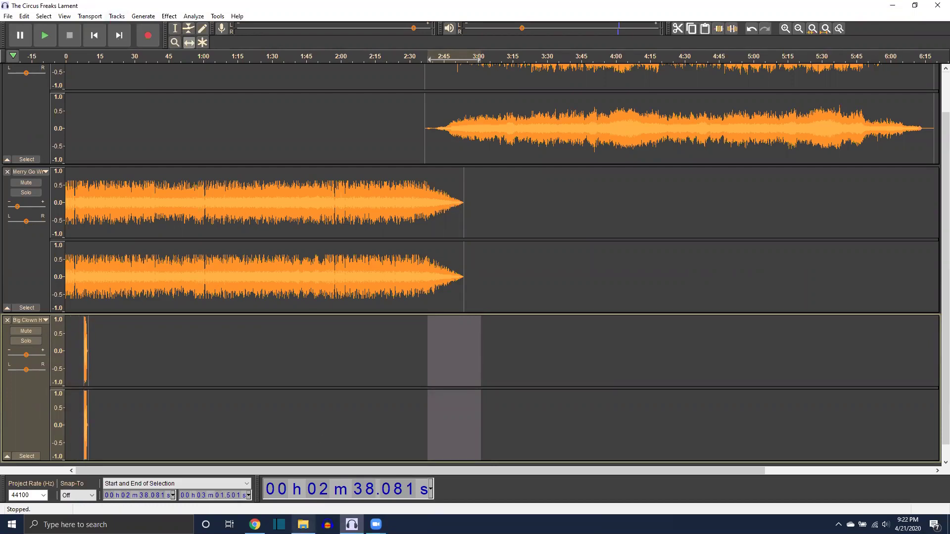
Import Crying Baby Doll from the Horror Fx folder as another track and shift its clip to start at about 0:10.
click(303, 525)
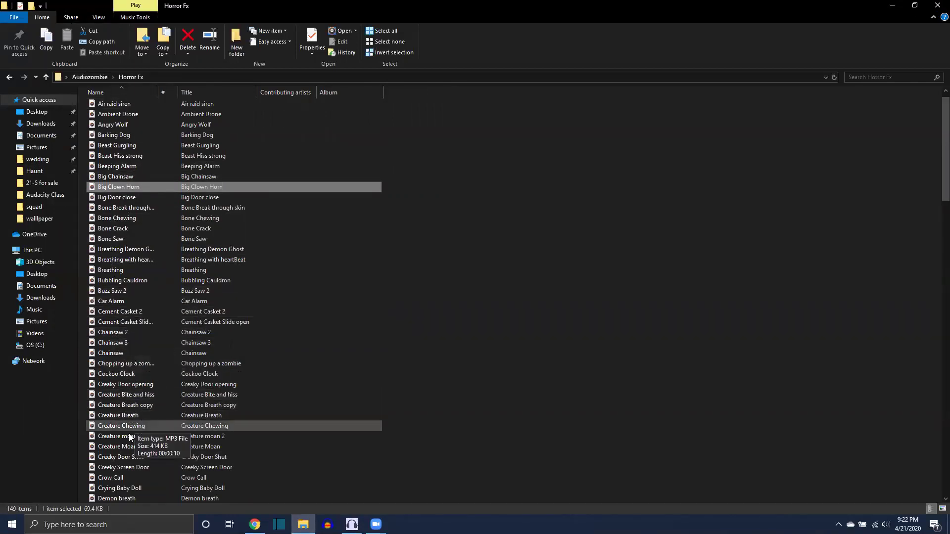
scroll(157, 437, down, 3)
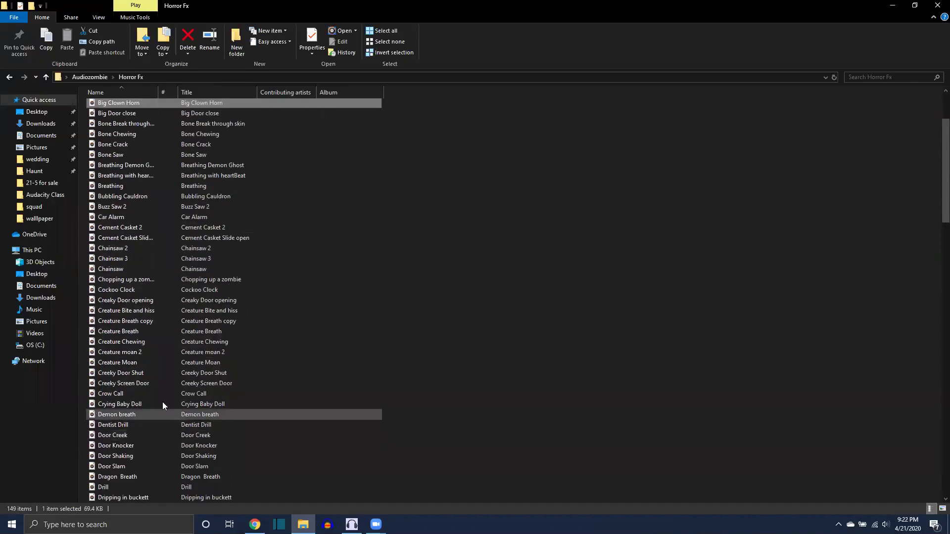
scroll(154, 371, down, 1)
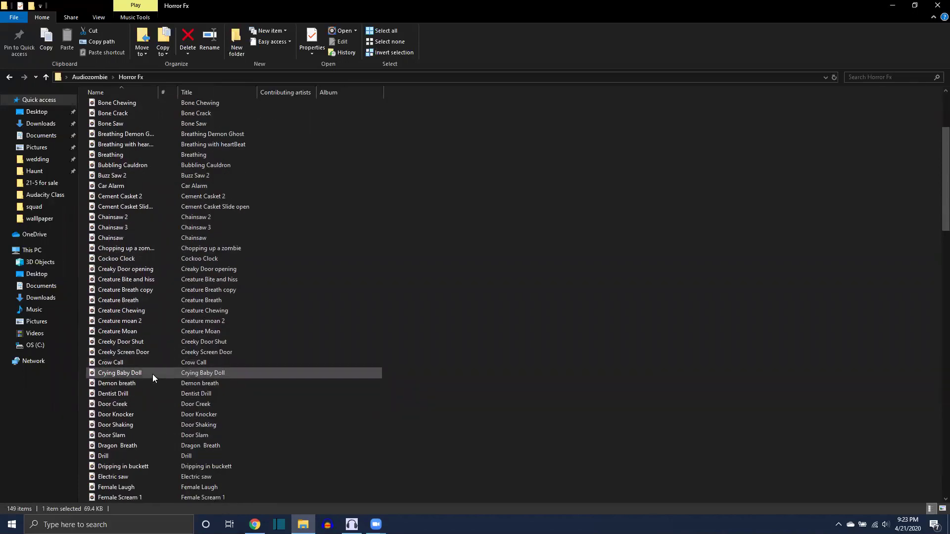
click(153, 374)
drag(124, 371, 136, 114)
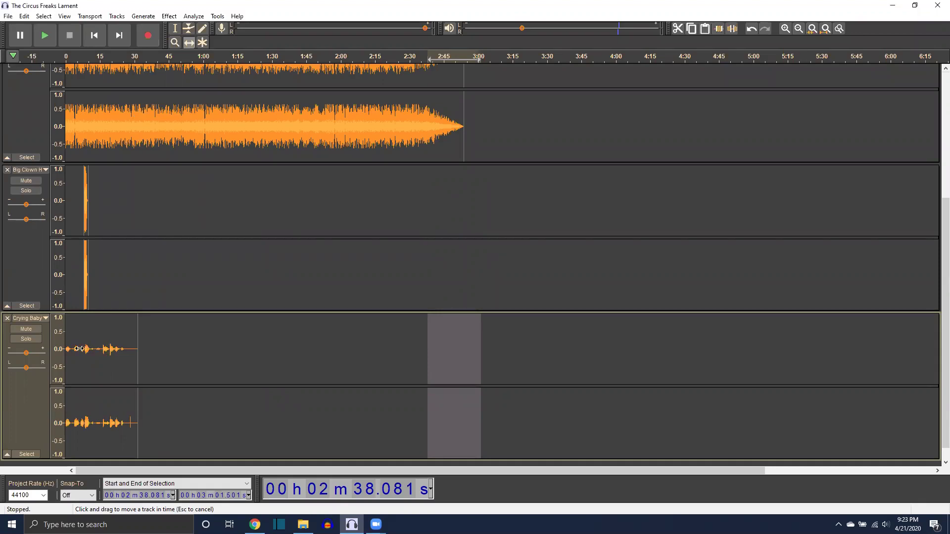
drag(79, 349, 121, 351)
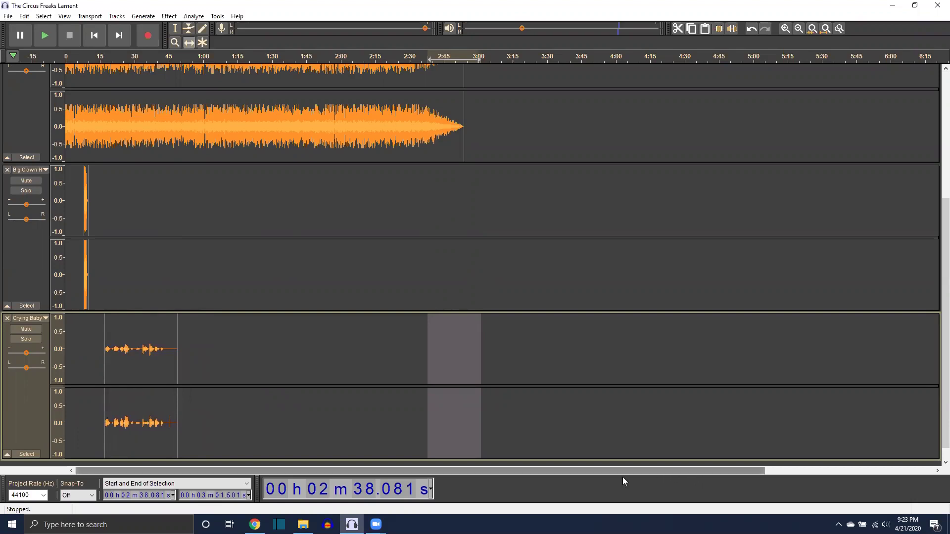
drag(129, 356, 114, 356)
Play the mix from about 0:05, shift the Big Clown Horn clip to about 0:20 and audition it there.
click(78, 56)
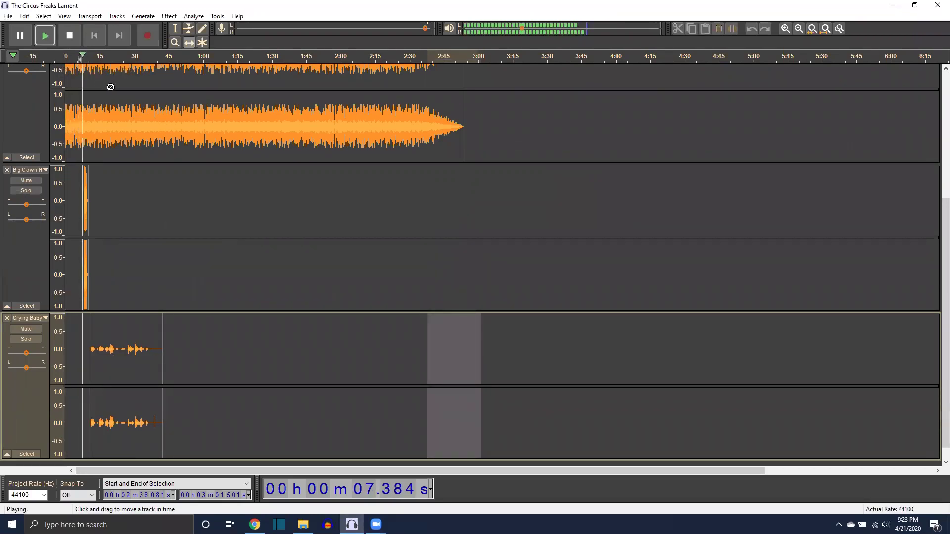
click(68, 37)
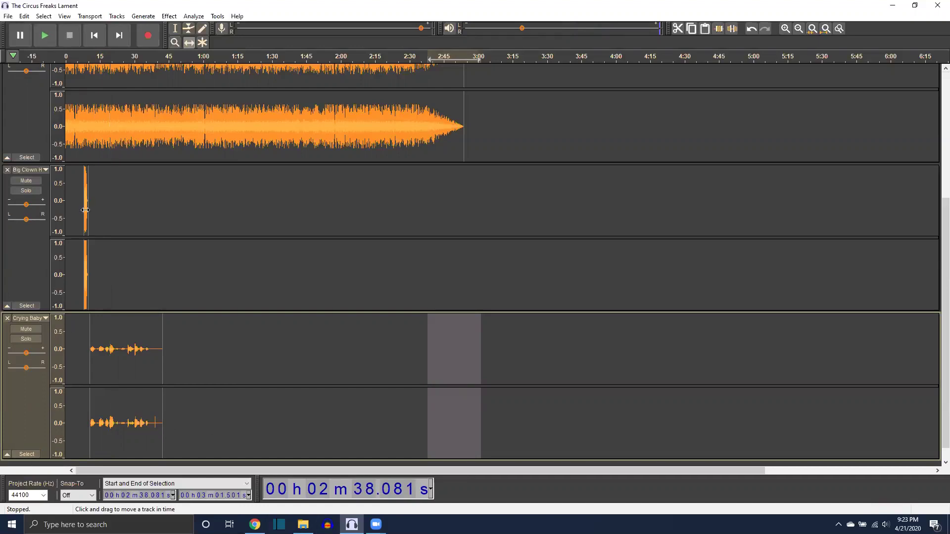
drag(85, 211, 113, 210)
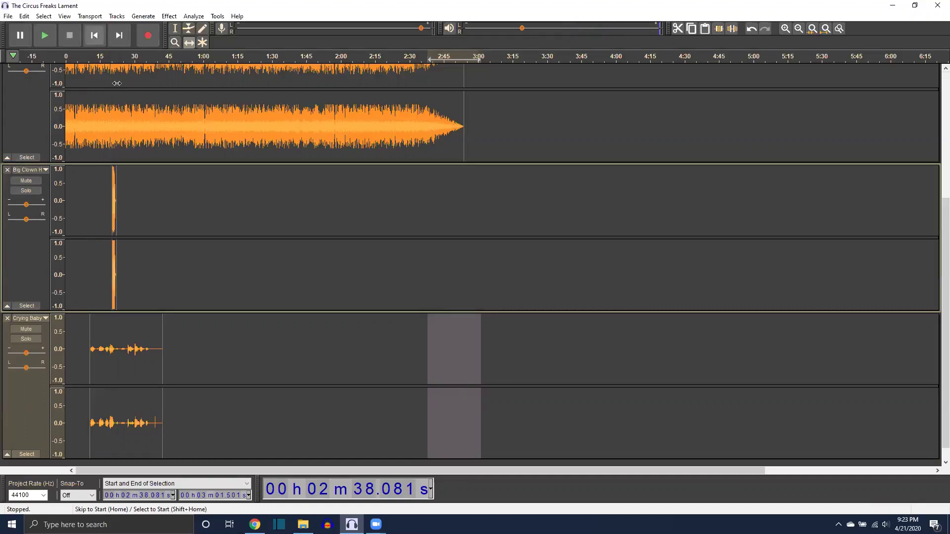
click(112, 57)
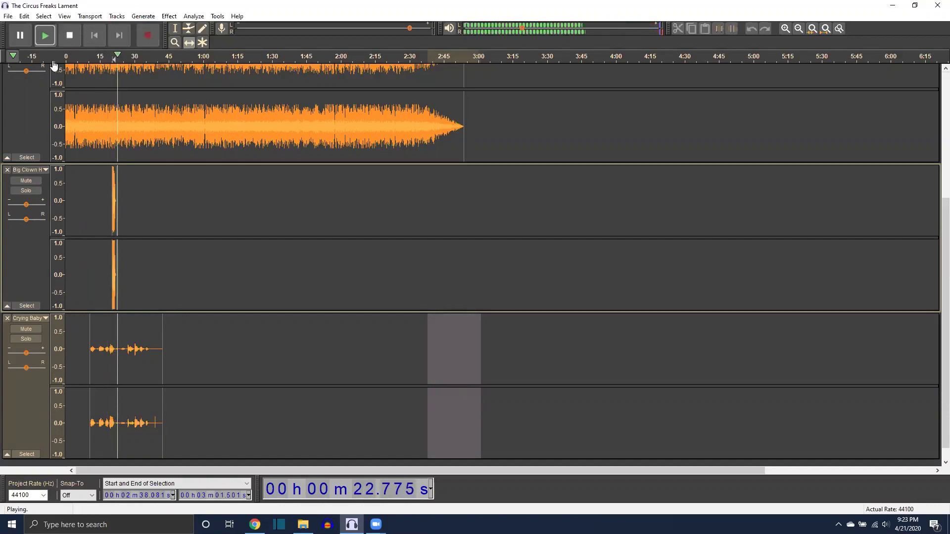
key(space)
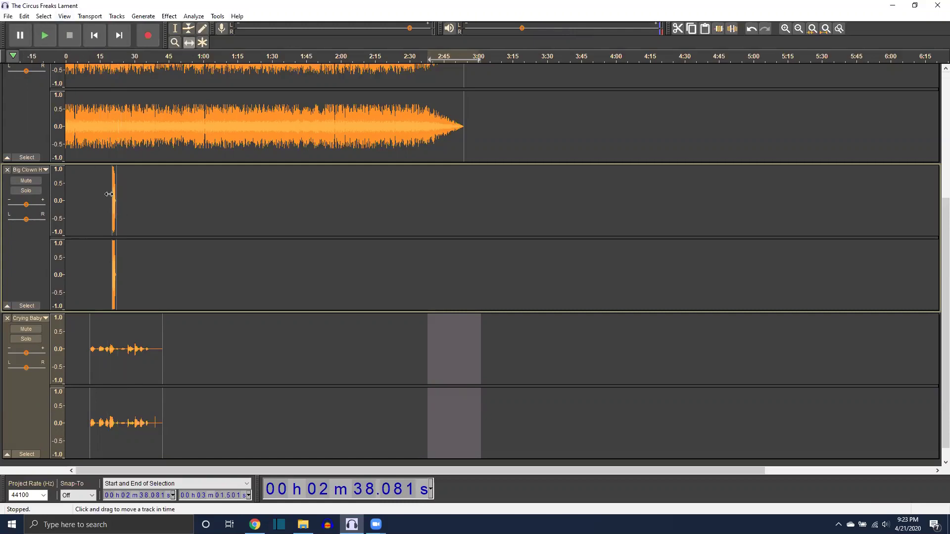
Apply the Invert effect to the whole Big Clown Horn clip and play it from about 0:19.
click(175, 28)
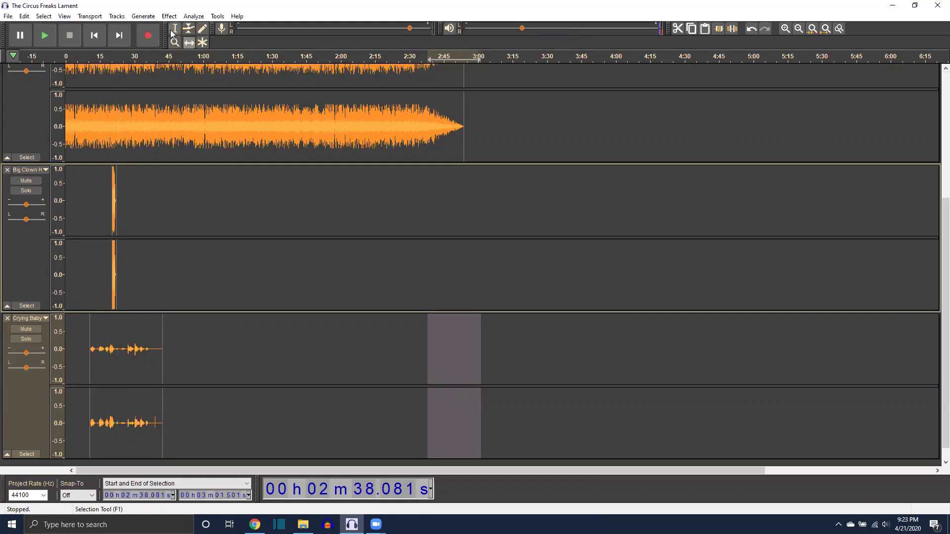
double_click(116, 187)
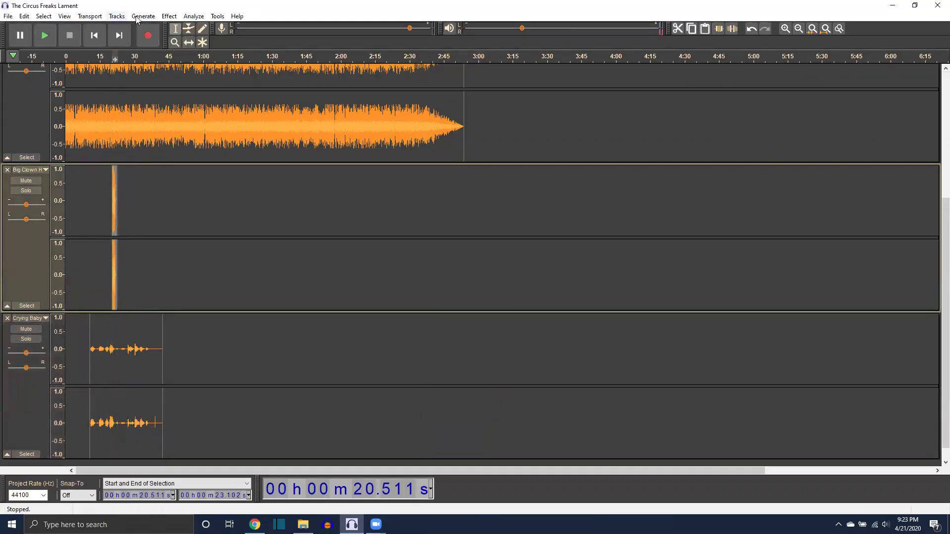
click(169, 17)
mouse_move(193, 16)
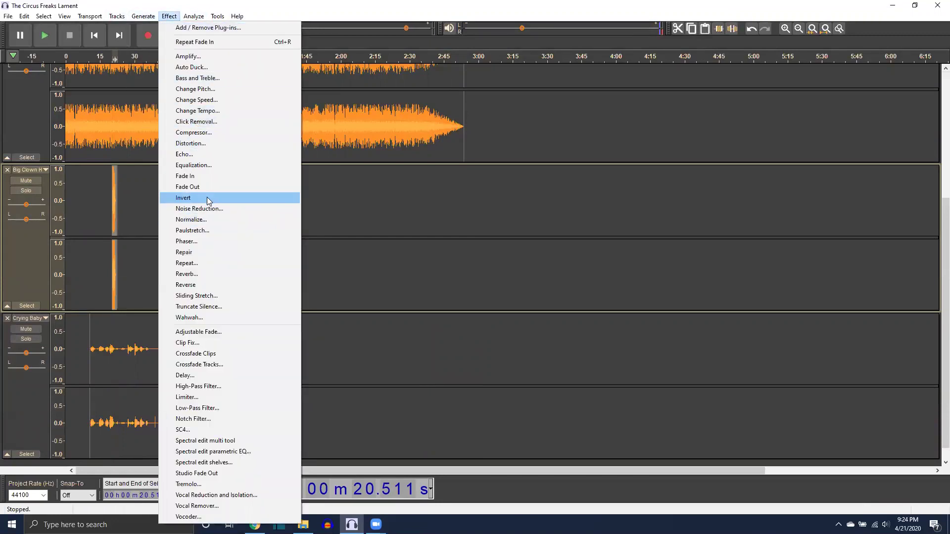
click(206, 196)
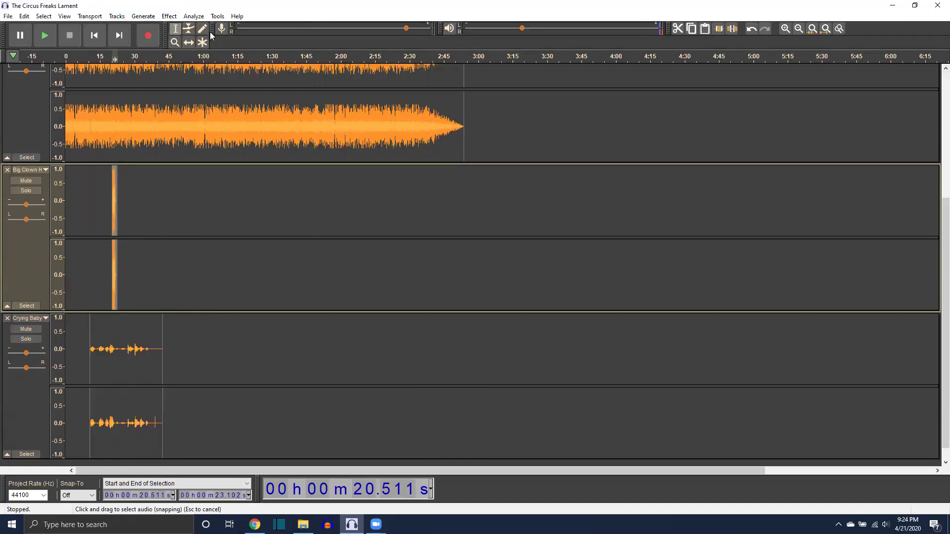
click(109, 60)
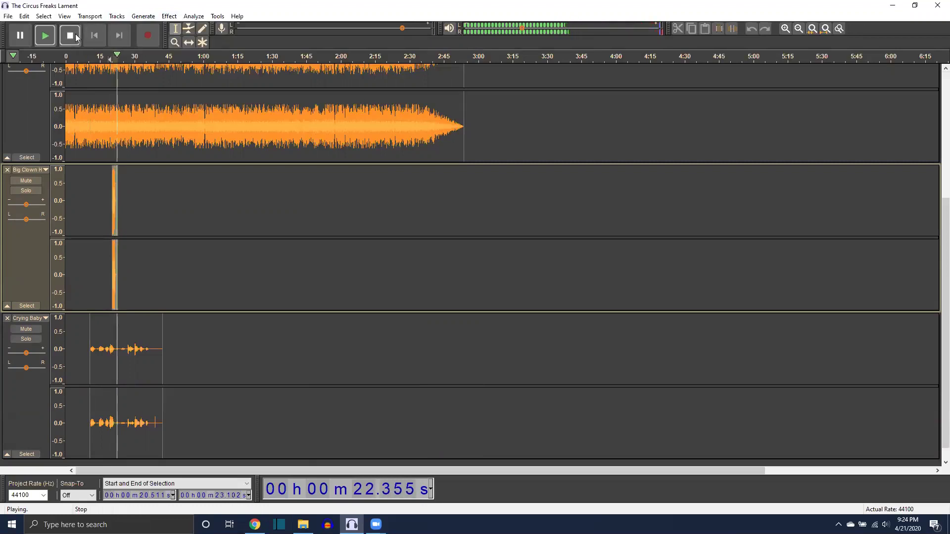
click(70, 35)
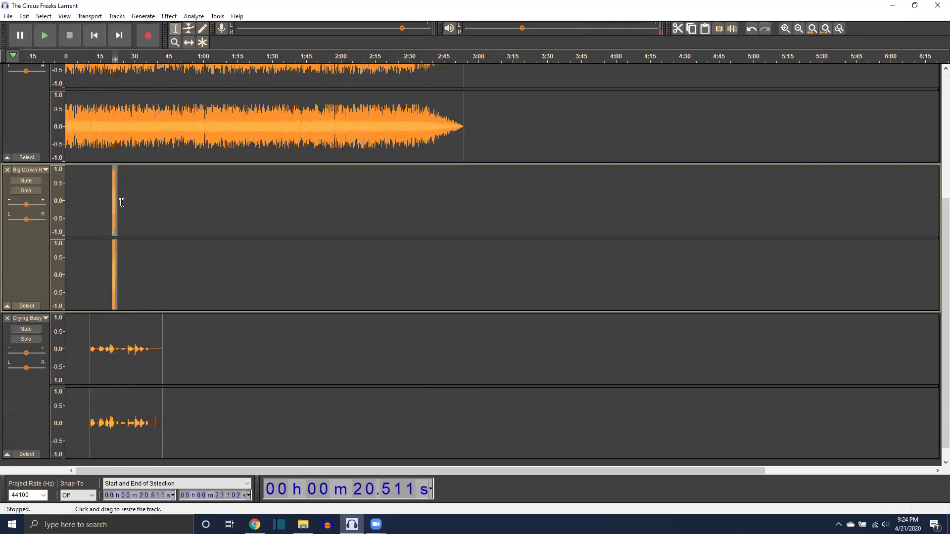
Apply a Phaser with 22 stages and -6.0 dB output gain to the Big Clown Horn clip and play it from about 0:18.
click(173, 16)
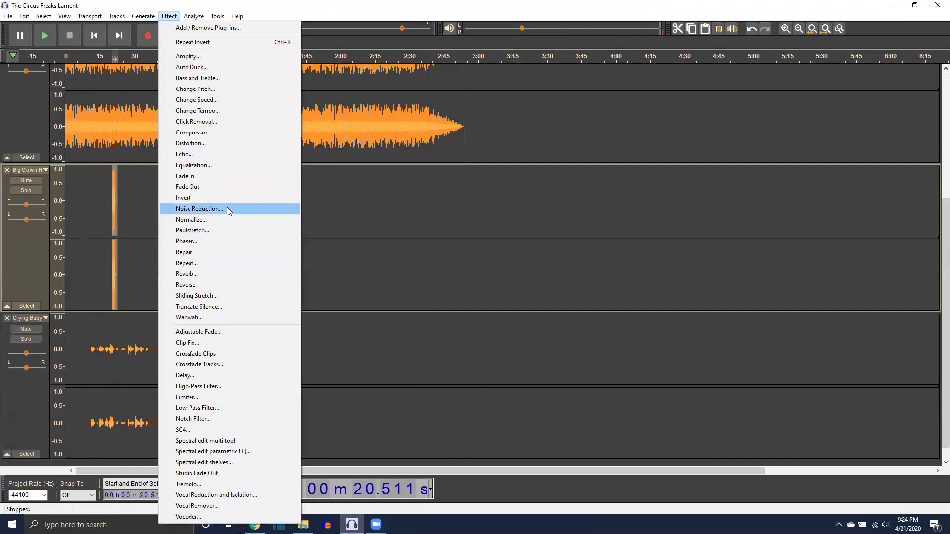
click(224, 242)
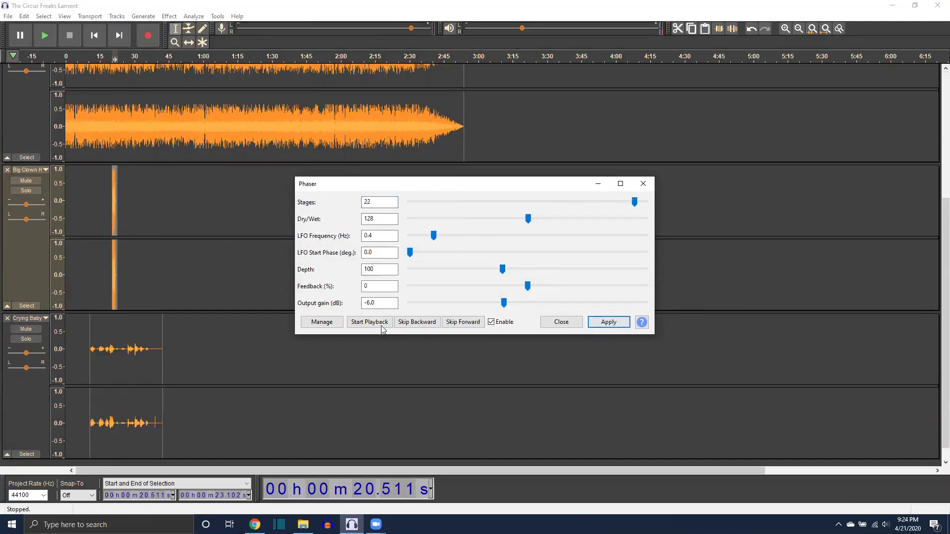
click(611, 324)
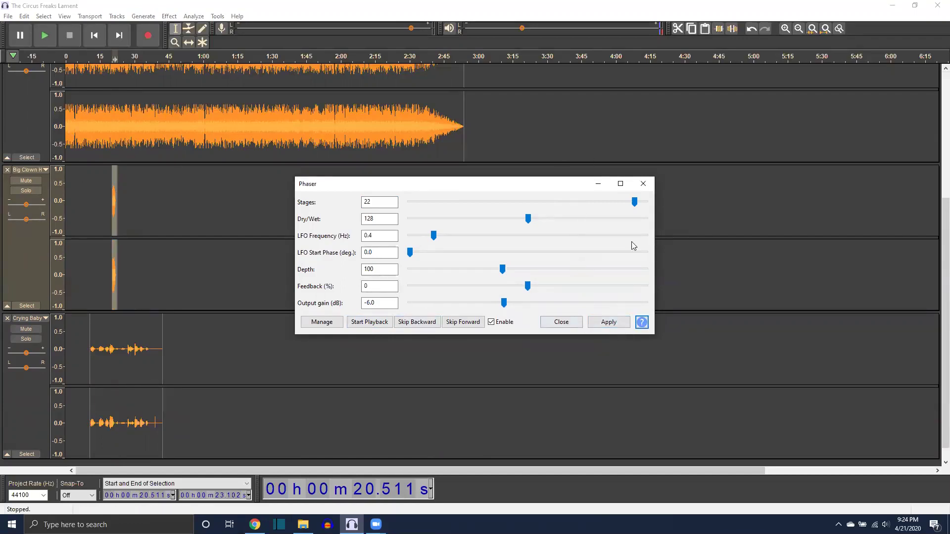
click(642, 184)
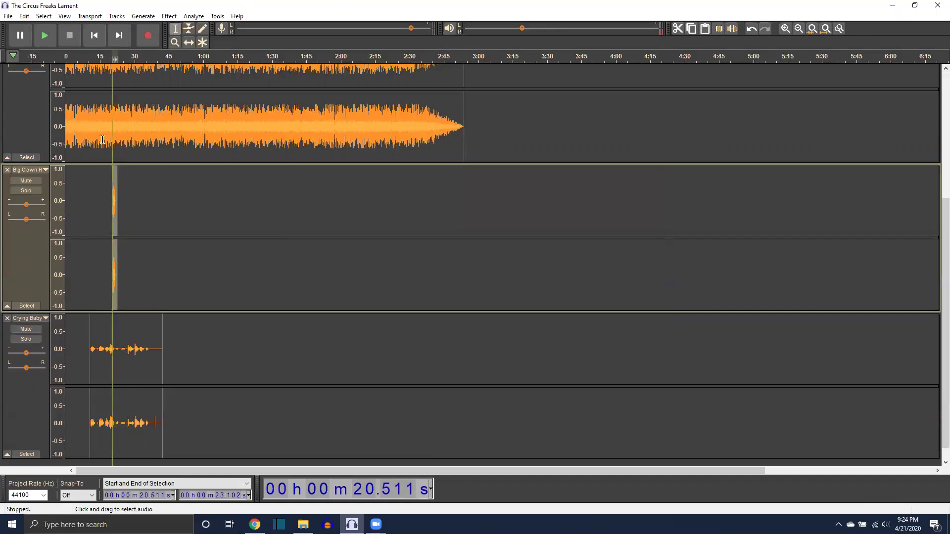
click(107, 56)
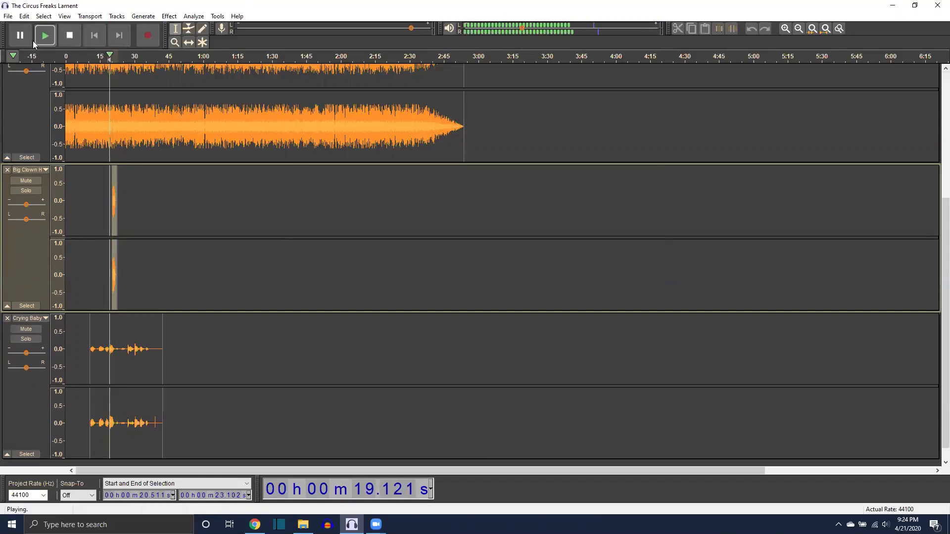
click(70, 36)
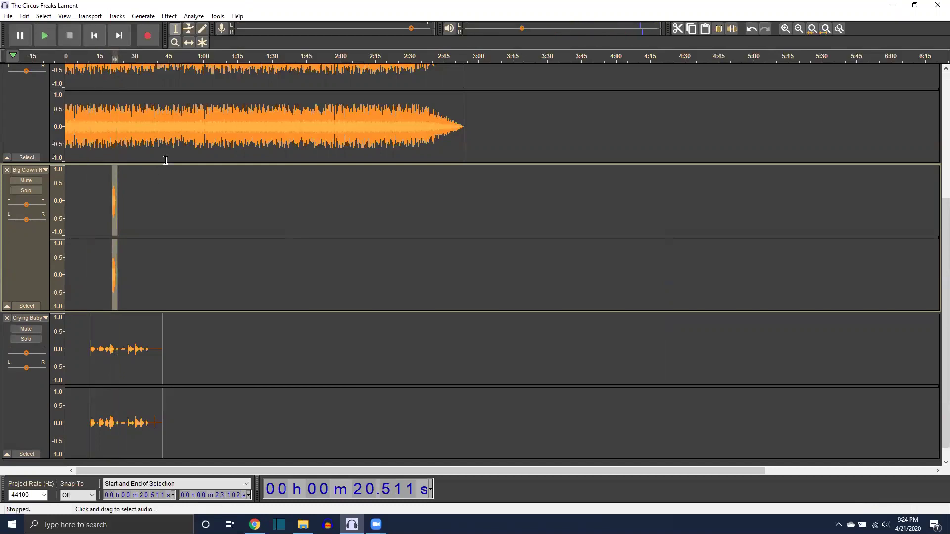
Apply a Phaser with 24 stages to the Merry Go Wrong section from about 0:24.8 to 0:39.1.
drag(123, 123, 154, 124)
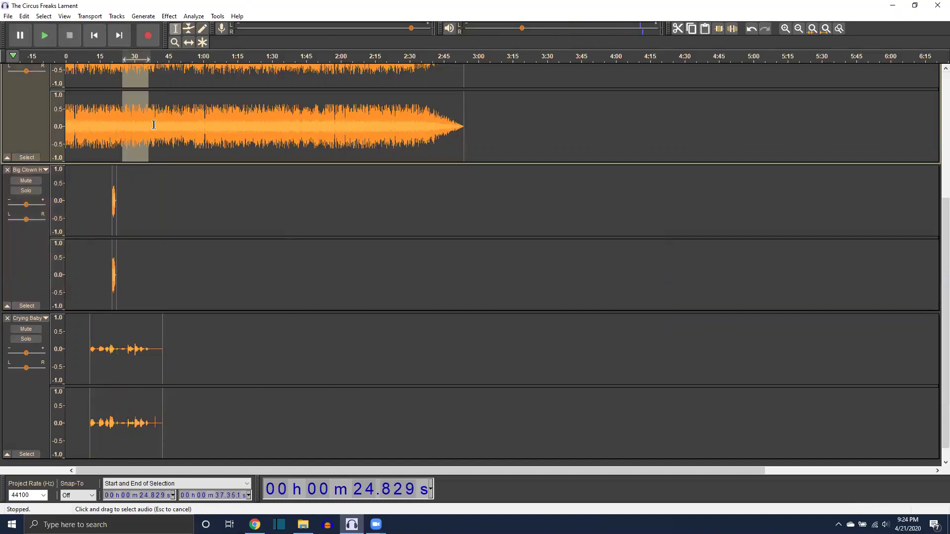
scroll(146, 126, up, 2)
click(169, 16)
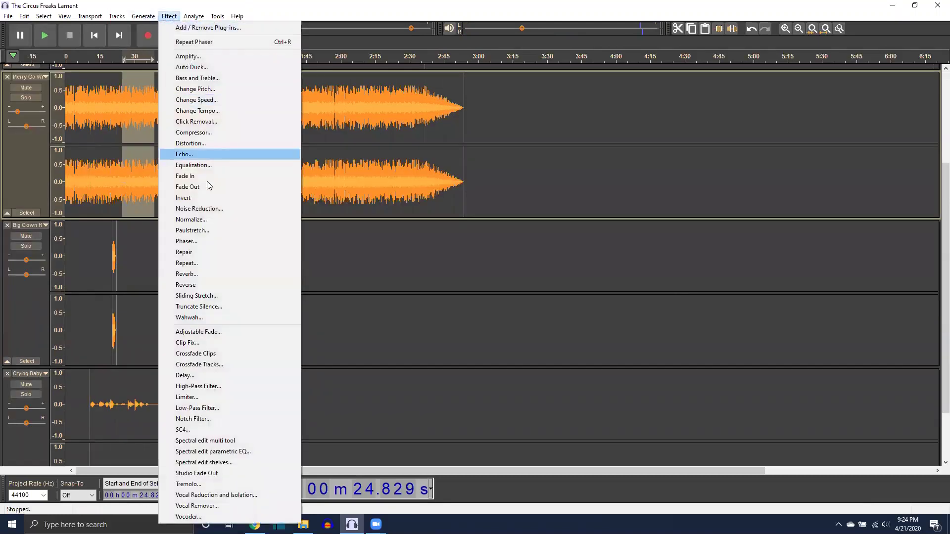
click(187, 241)
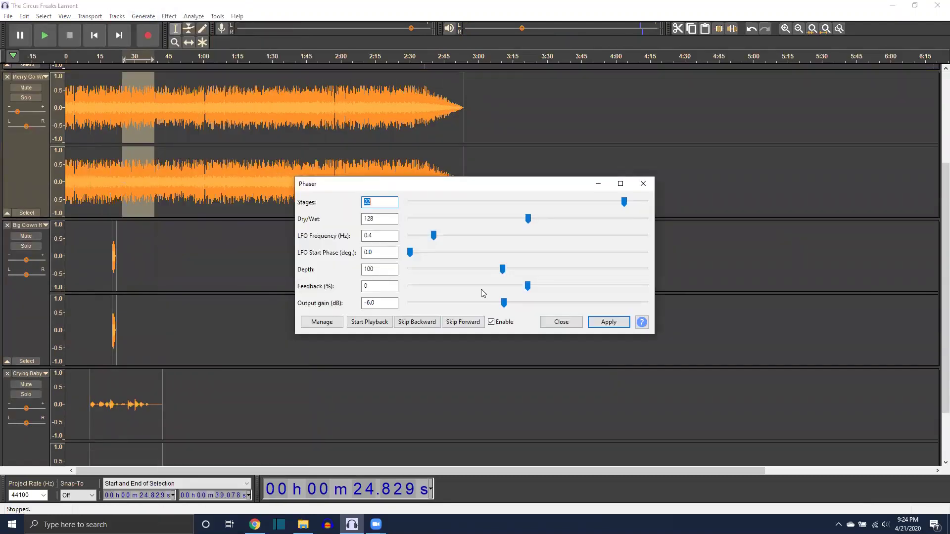
click(604, 323)
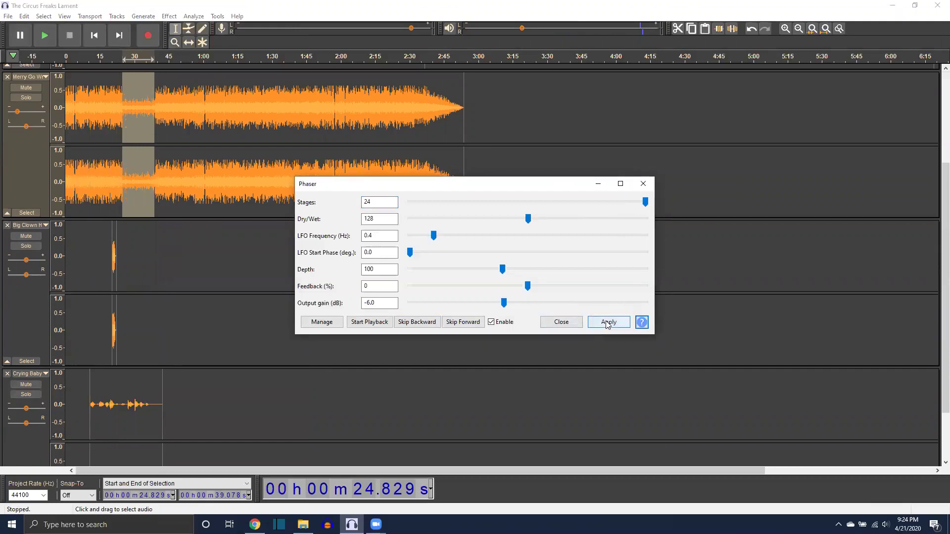
Play the phased section from about 0:23 while raising the Merry Go Wrong track's gain, close the Phaser settings and stop playback.
click(117, 56)
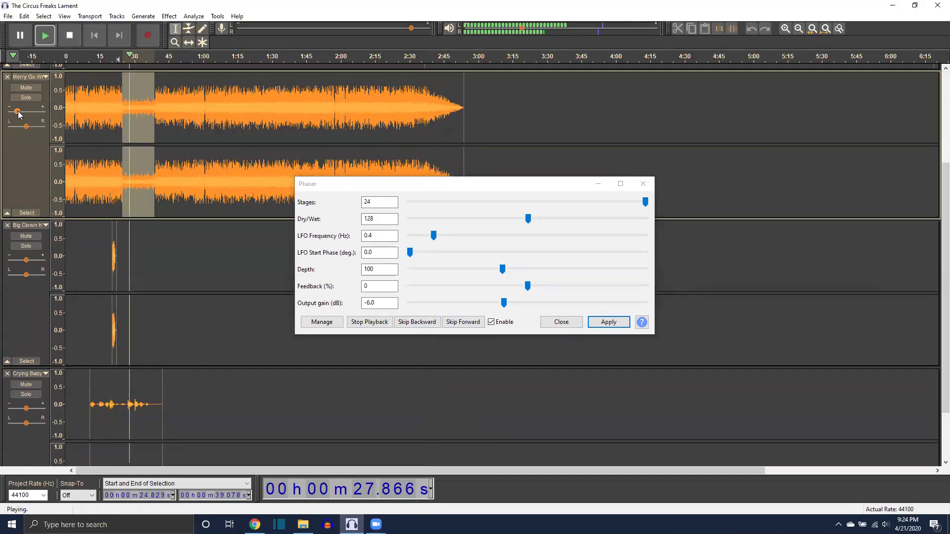
mouse_move(25, 115)
drag(24, 115, 36, 115)
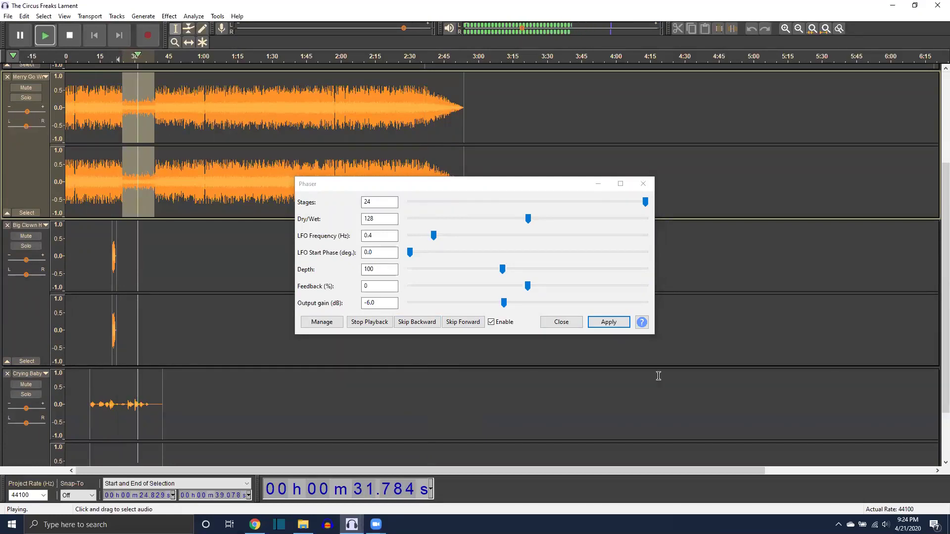
click(566, 322)
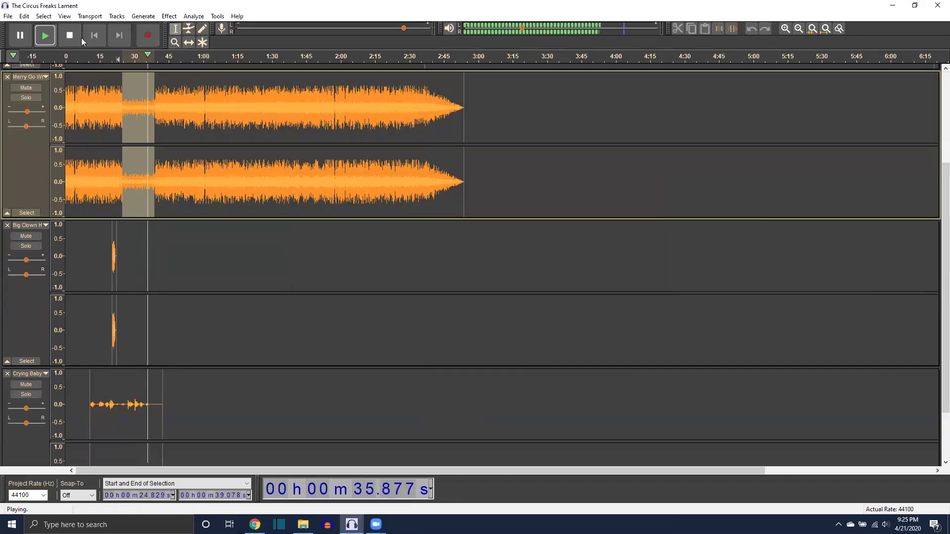
click(73, 37)
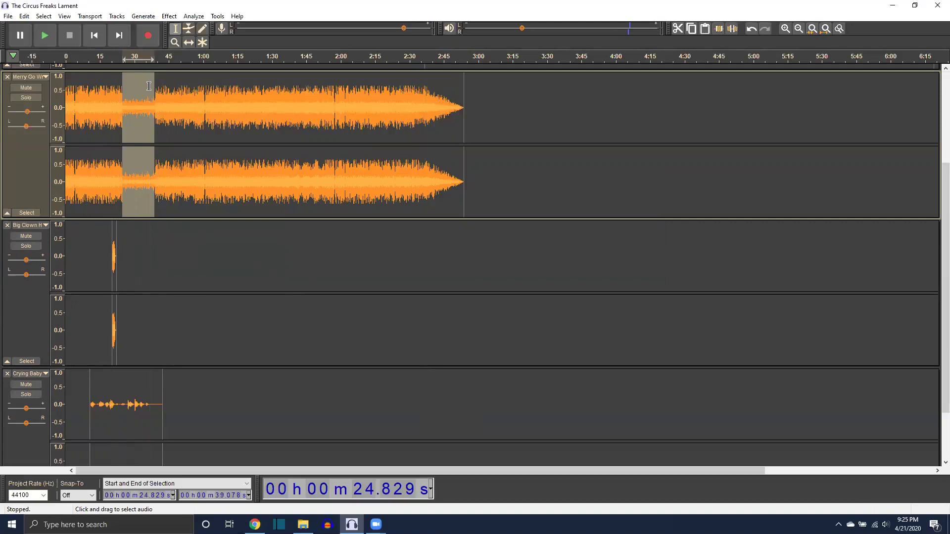
Apply Wahwah with 1.5 Hz LFO frequency, 70% depth and -6.0 dB output gain to the Merry Go Wrong section from about 0:55.7 to 1:12.5.
click(170, 16)
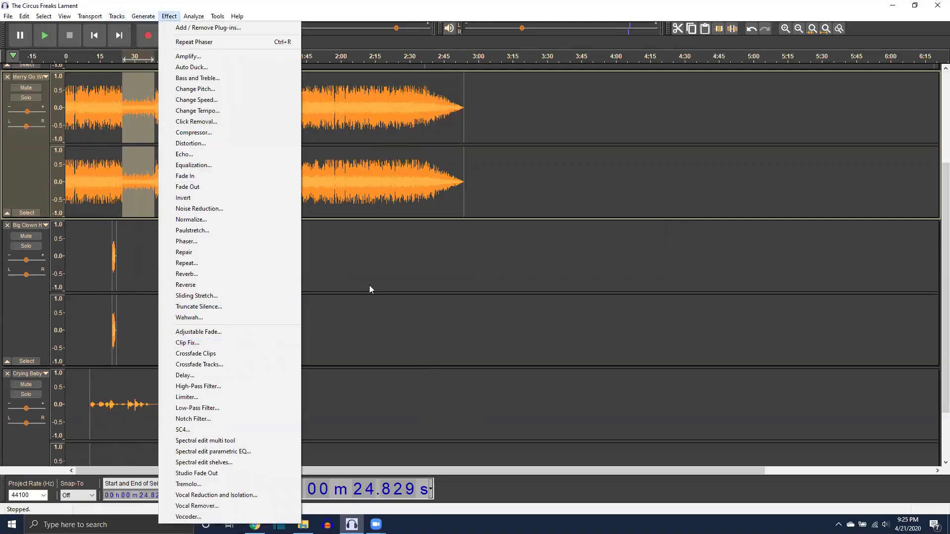
click(368, 285)
drag(194, 81, 229, 94)
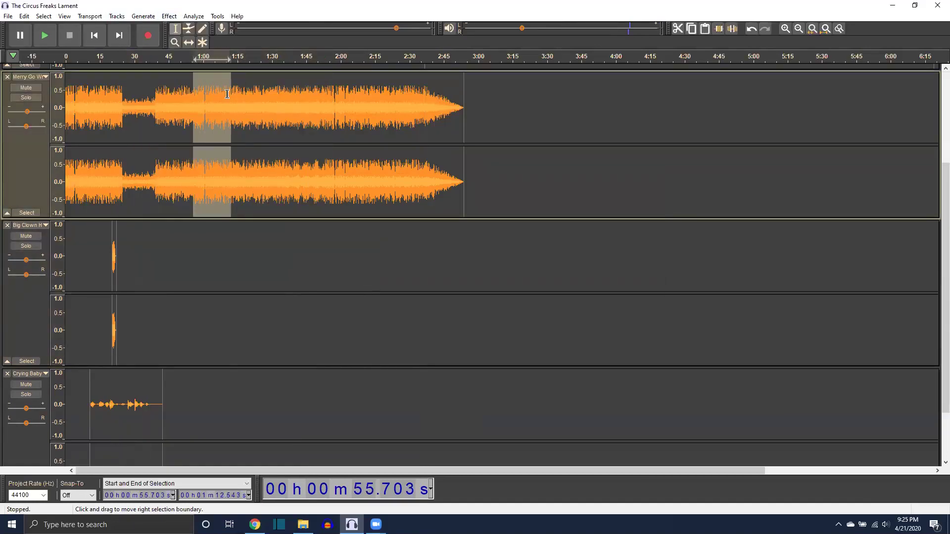
click(169, 15)
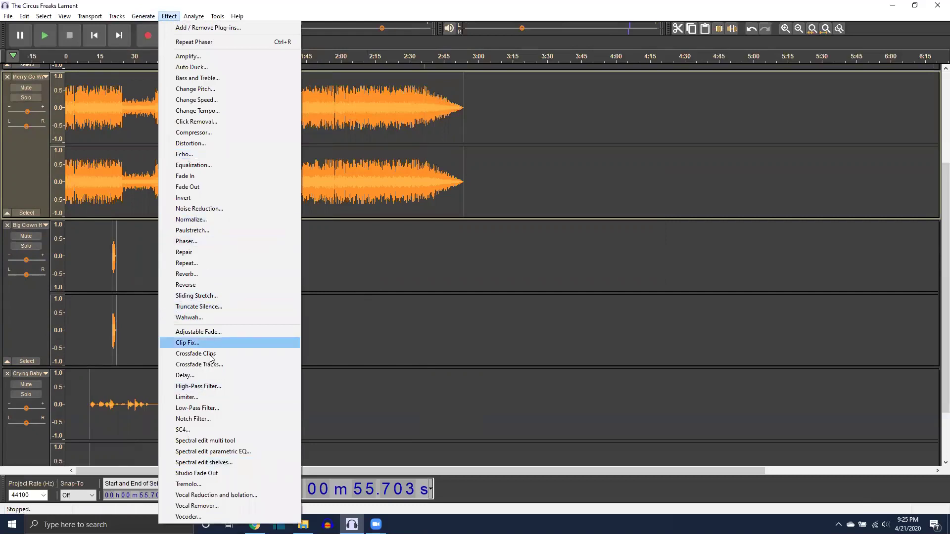
click(189, 317)
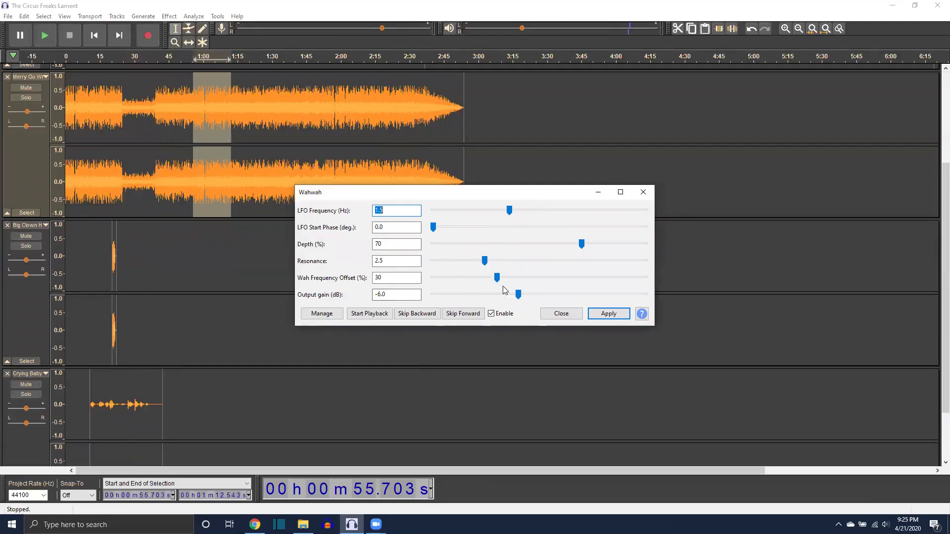
click(597, 315)
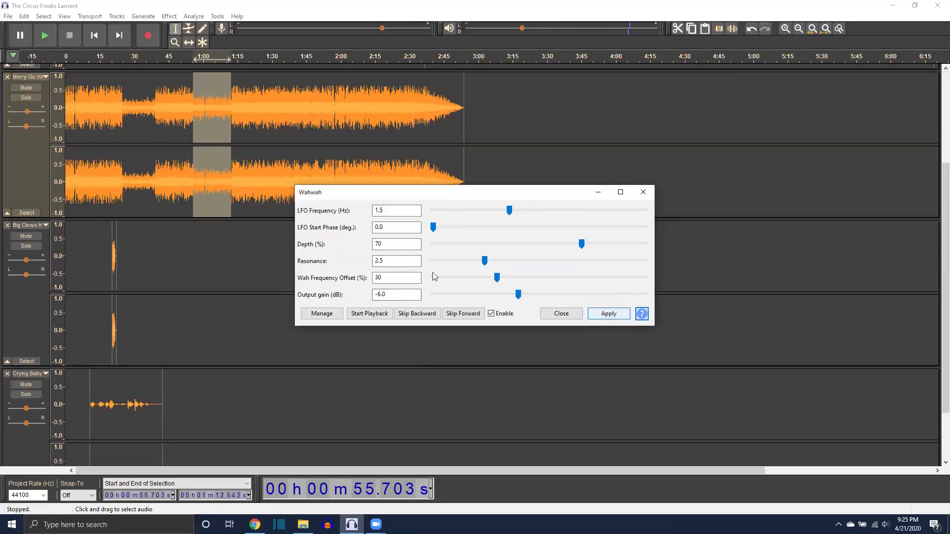
Play the Merry Go Wrong section with Wahwah from about 0:56, close the effect settings and stop playback.
click(193, 58)
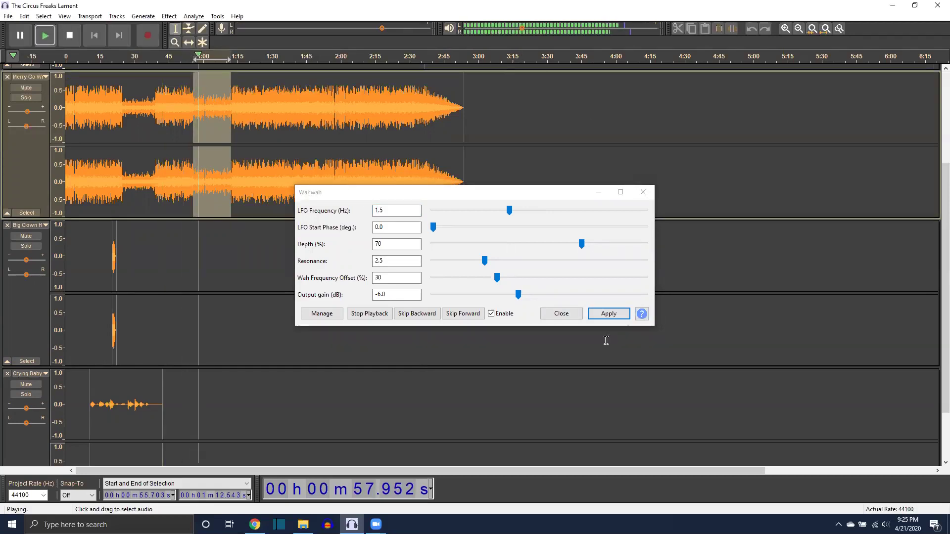
click(564, 316)
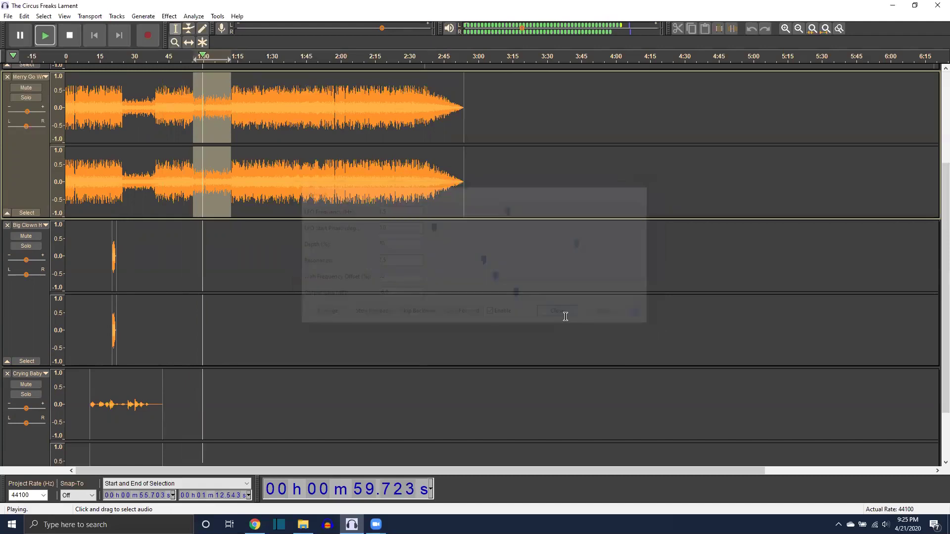
click(73, 35)
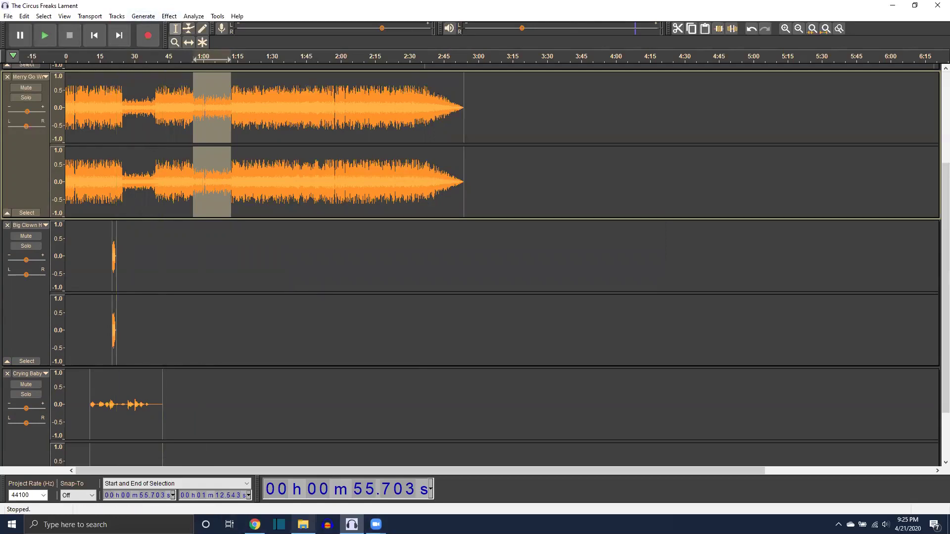
Switch to File Explorer, find Music Box in the Horror Fx folder and import it into the Audacity project as a new track.
click(302, 525)
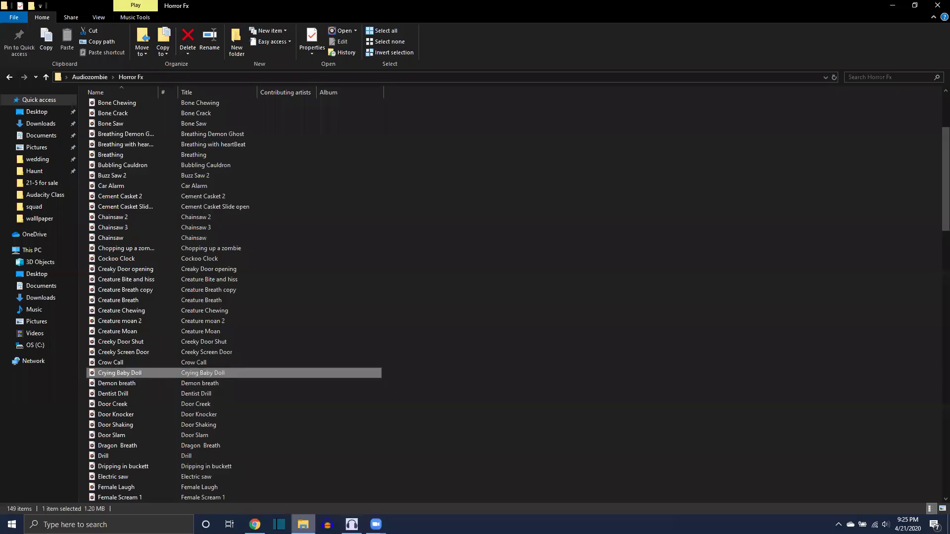
scroll(322, 337, down, 3)
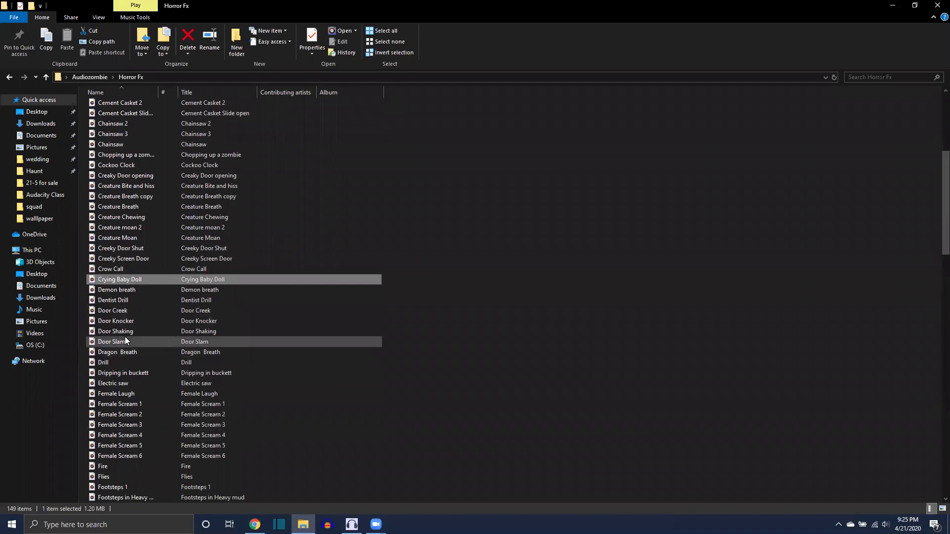
scroll(124, 336, down, 3)
scroll(188, 333, down, 2)
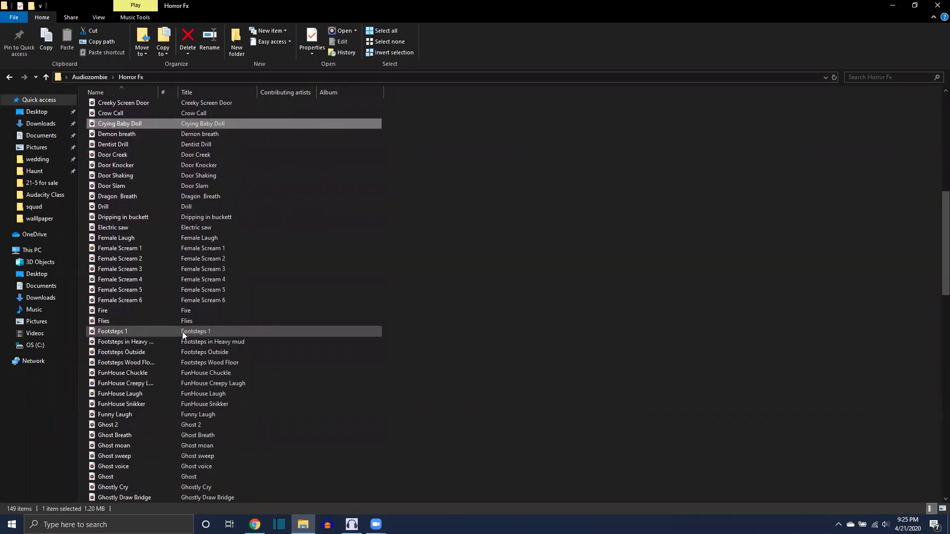
scroll(182, 332, down, 8)
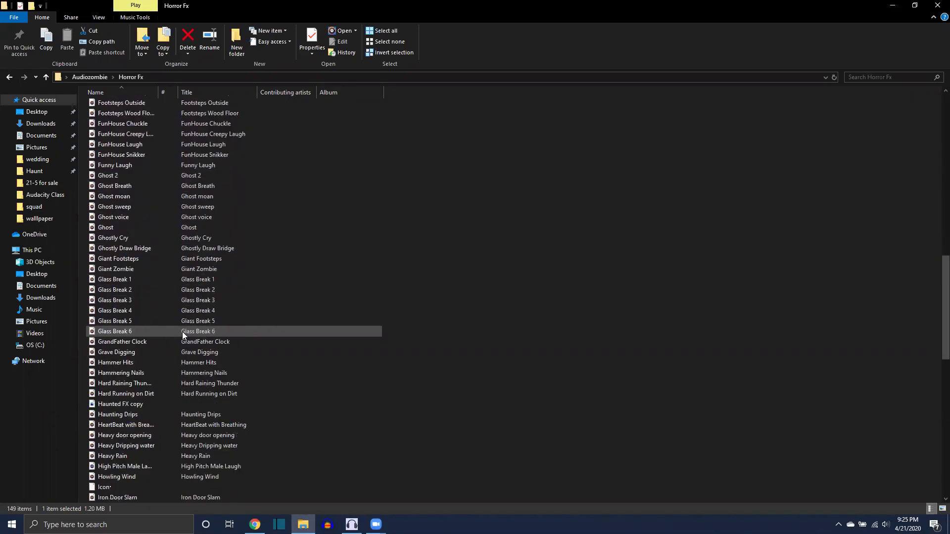
scroll(182, 332, down, 3)
scroll(182, 332, down, 4)
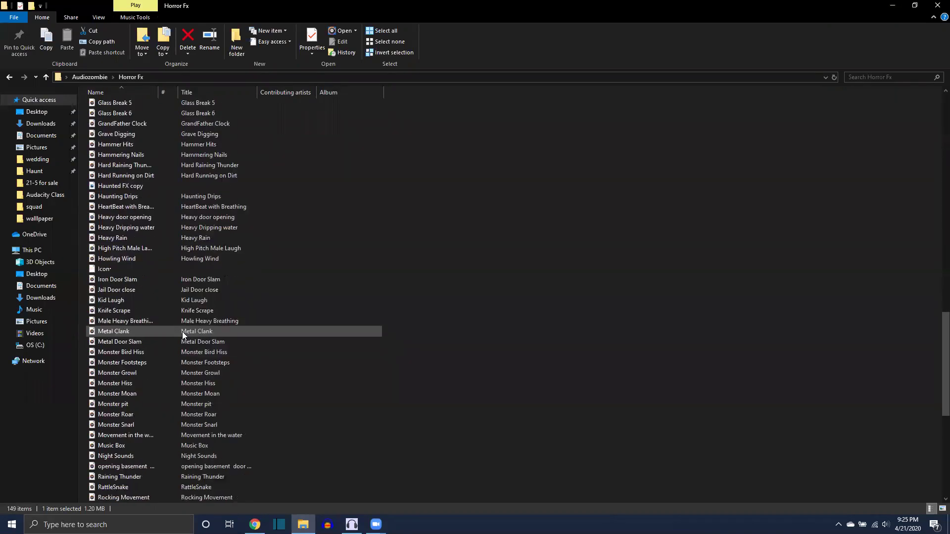
scroll(182, 332, down, 9)
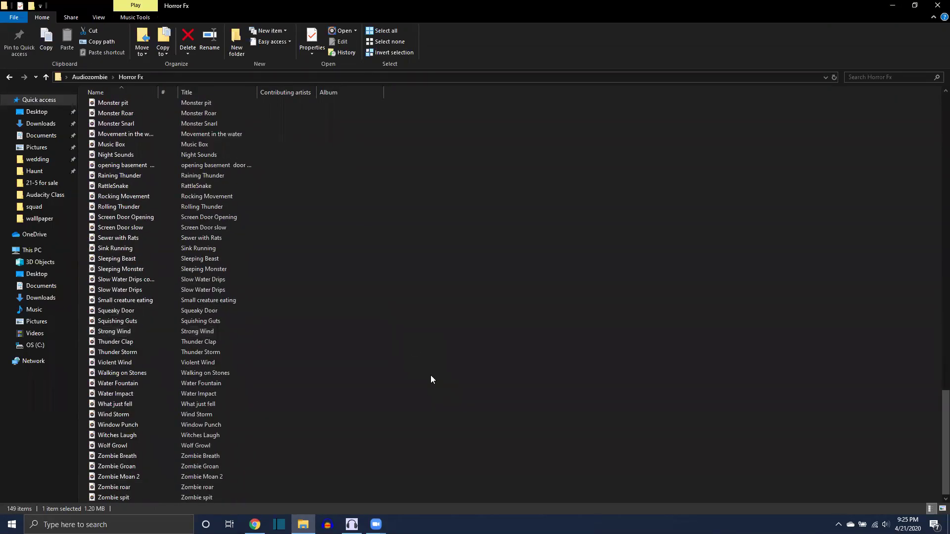
scroll(429, 376, up, 11)
scroll(428, 379, up, 13)
scroll(428, 380, down, 9)
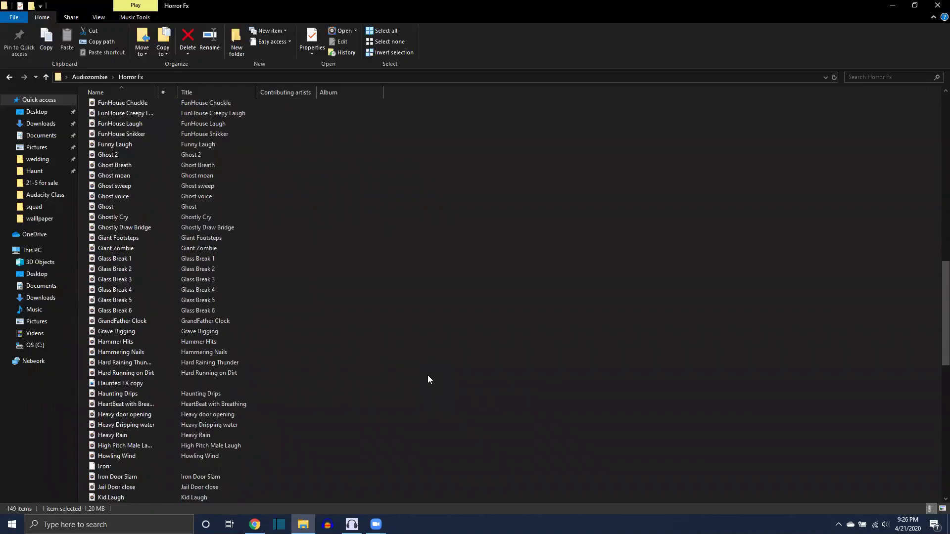
scroll(428, 379, down, 4)
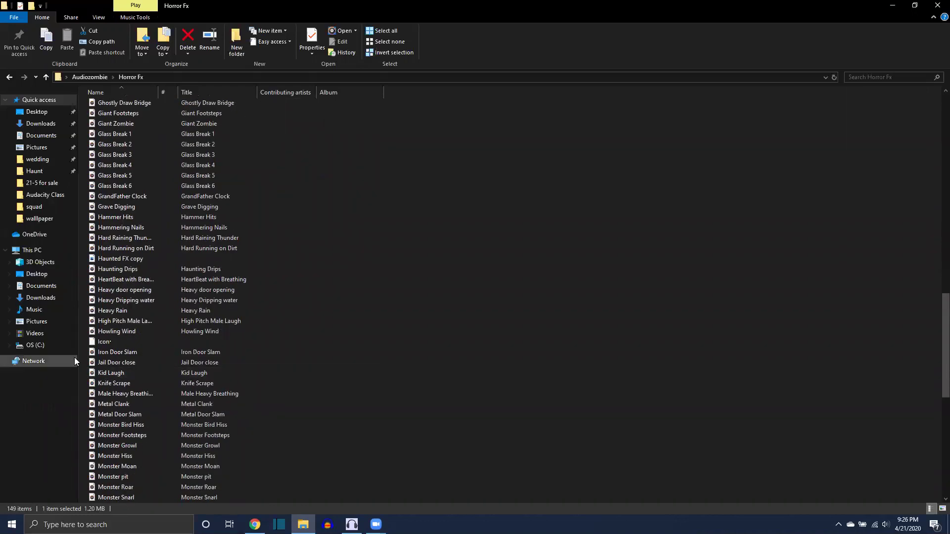
scroll(208, 395, down, 3)
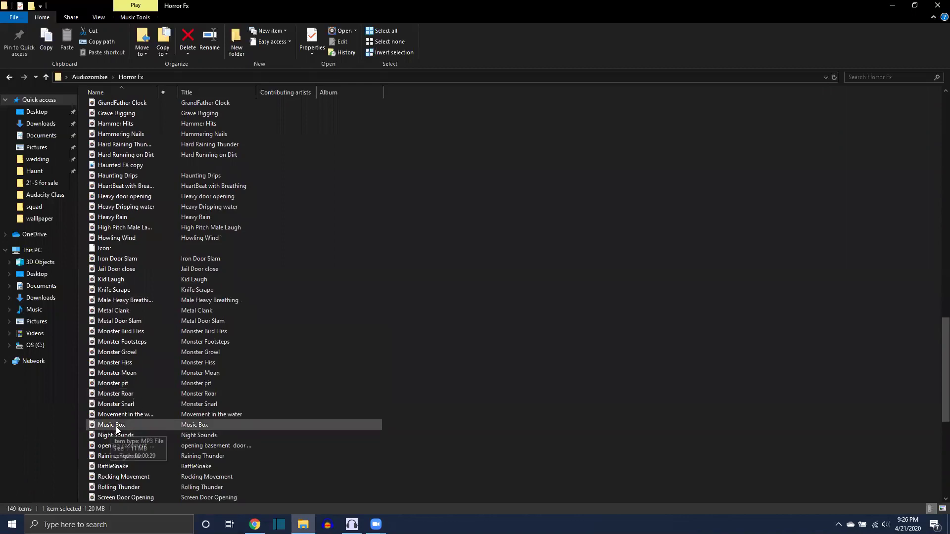
drag(112, 425, 595, 334)
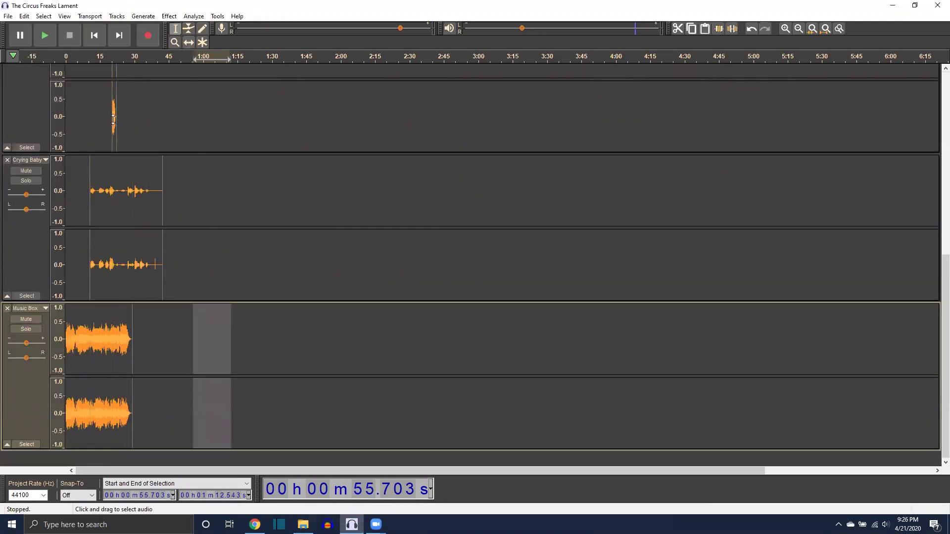
Remove every track except Music Box from the project and play the Music Box track briefly from the start.
scroll(47, 136, up, 5)
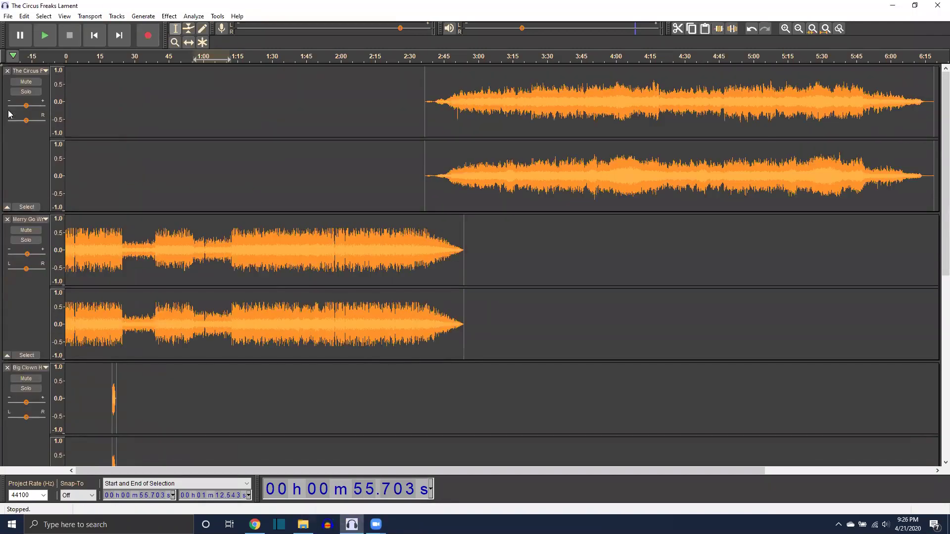
click(7, 71)
click(7, 71)
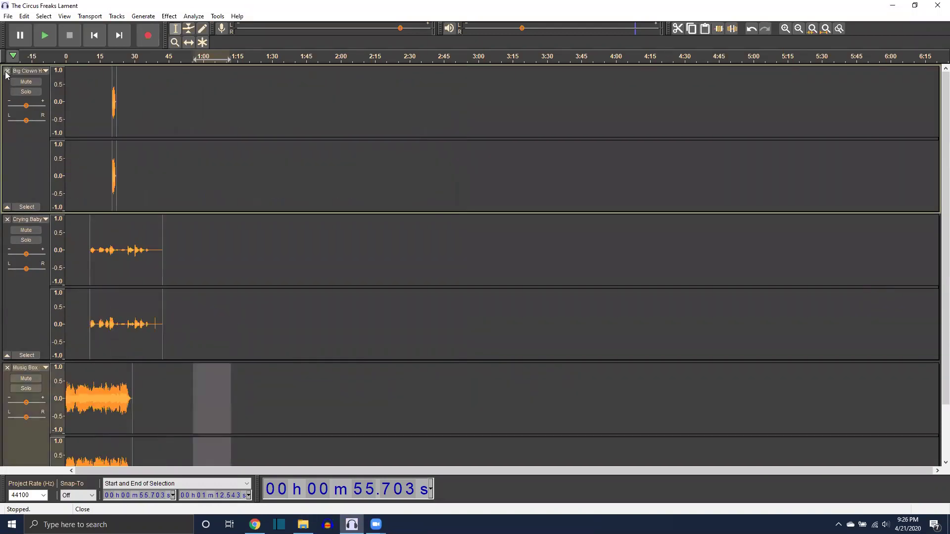
click(7, 70)
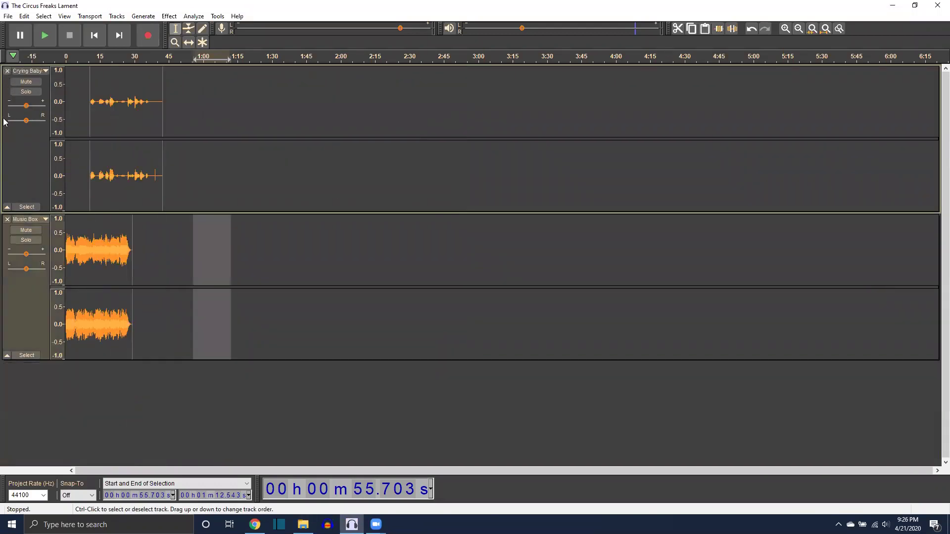
click(7, 71)
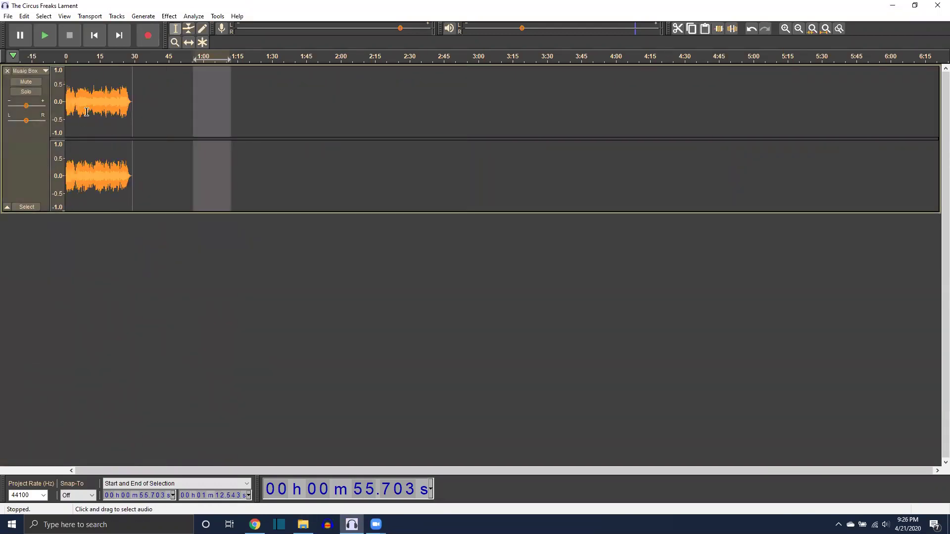
click(40, 35)
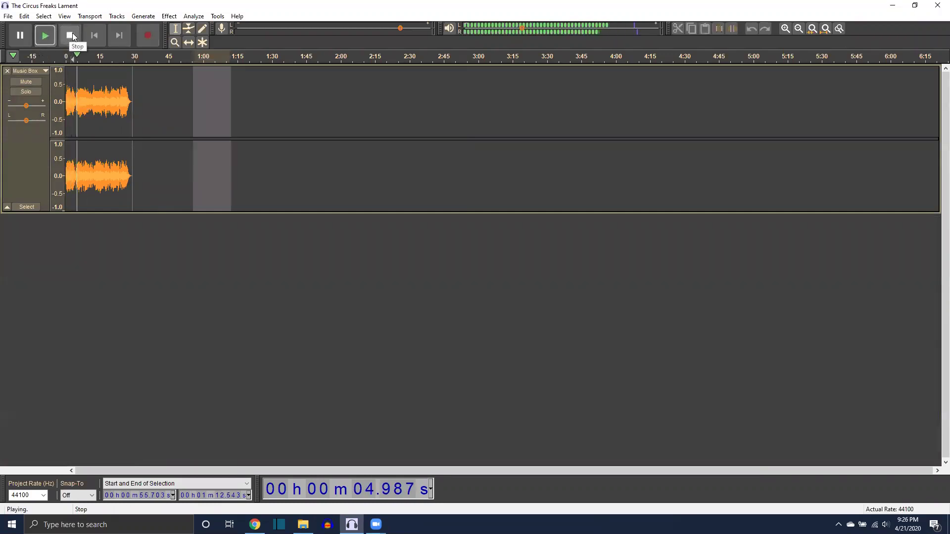
click(69, 34)
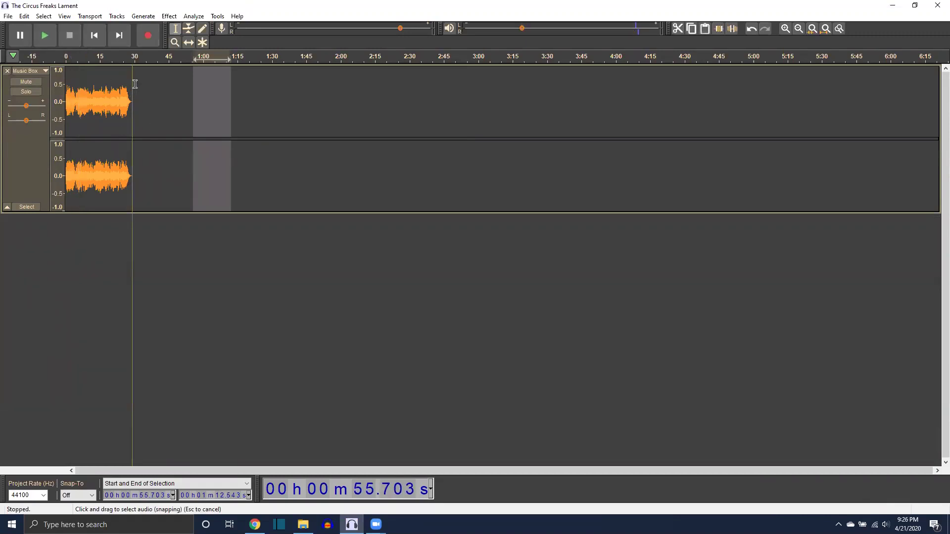
Select the whole Music Box clip and slow it with Change Tempo at -11 percent.
drag(142, 84, 53, 79)
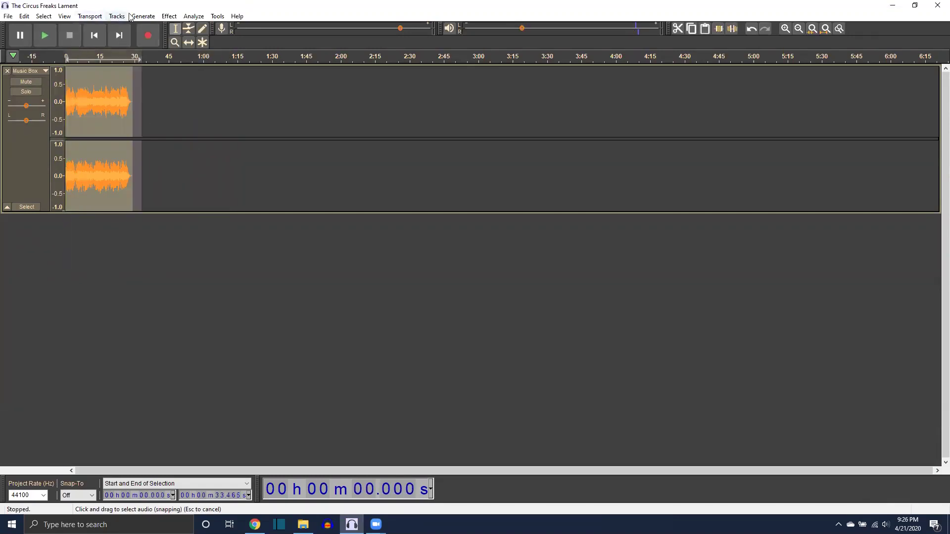
click(169, 16)
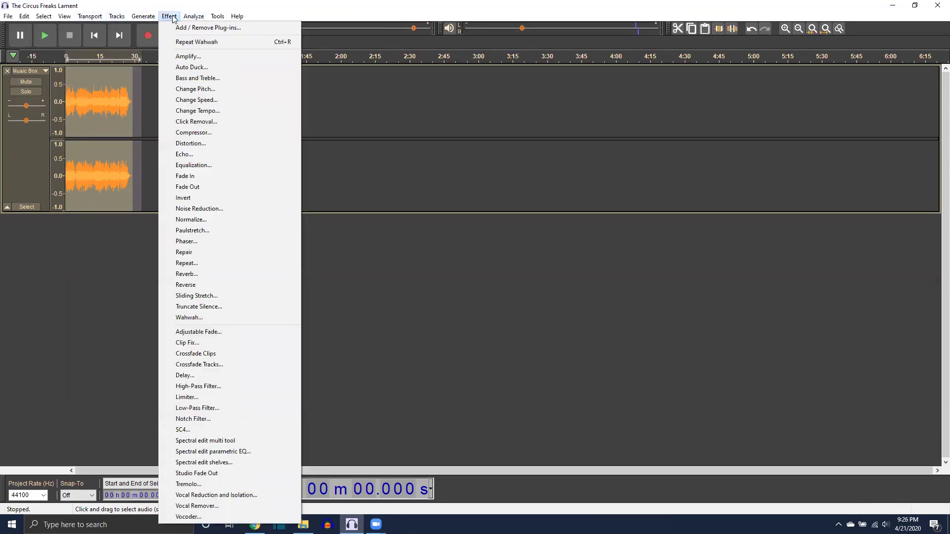
click(203, 111)
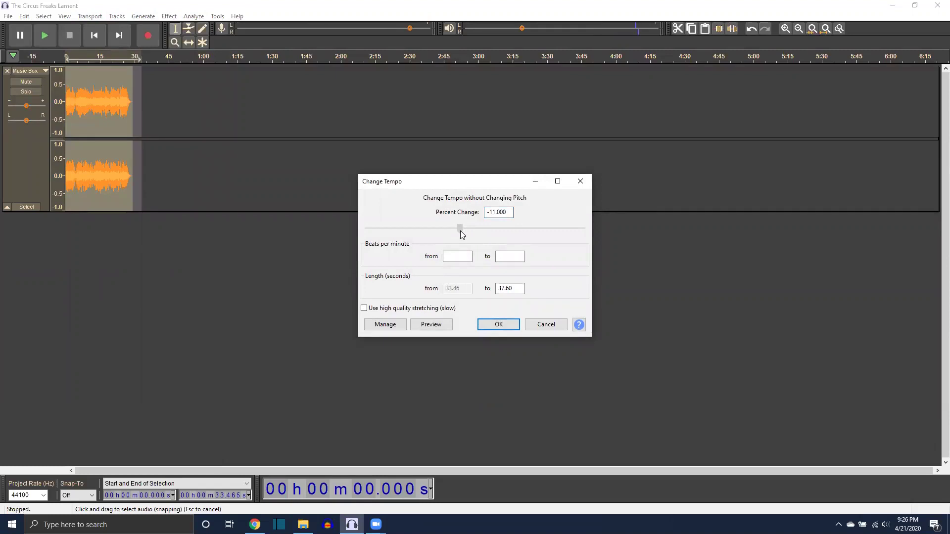
drag(460, 230, 460, 230)
click(493, 326)
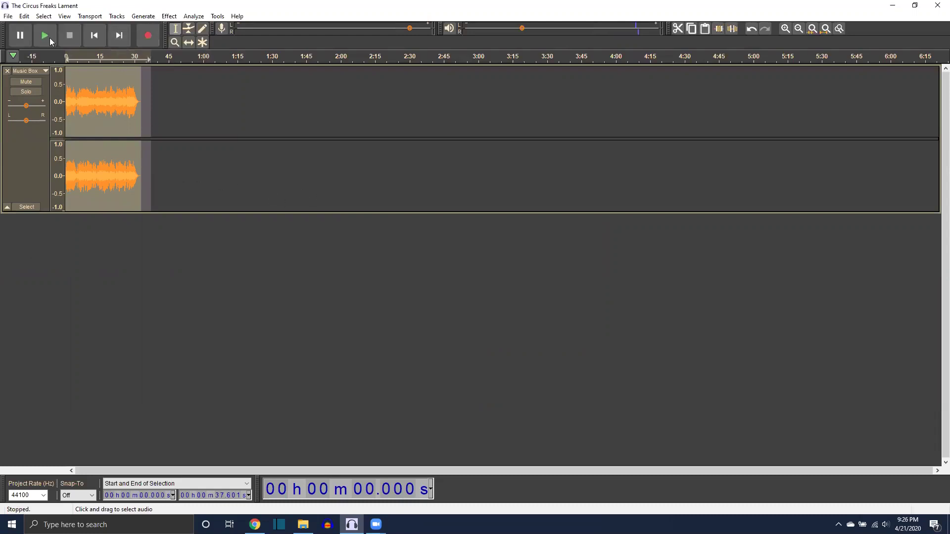
Play the slowed Music Box clip from near its start and stop playback after a few seconds.
click(72, 54)
click(69, 55)
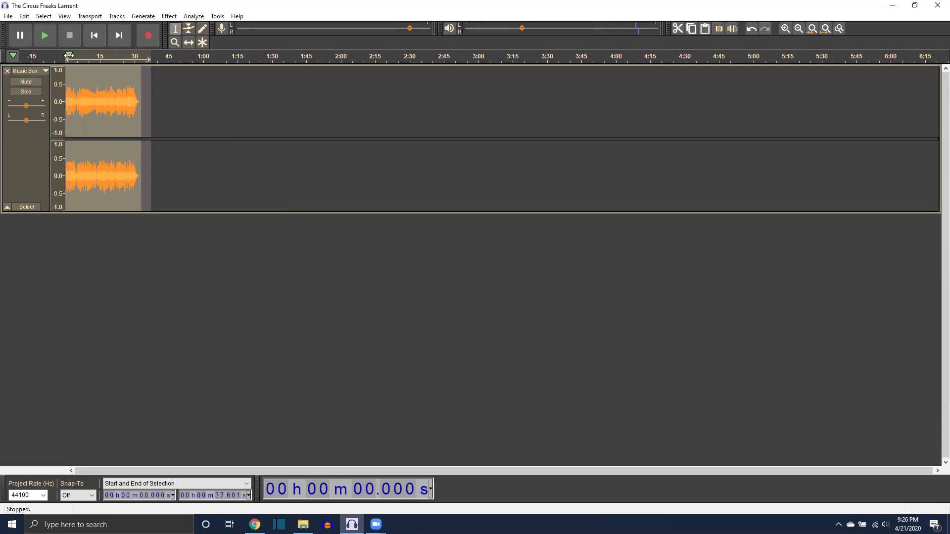
click(69, 55)
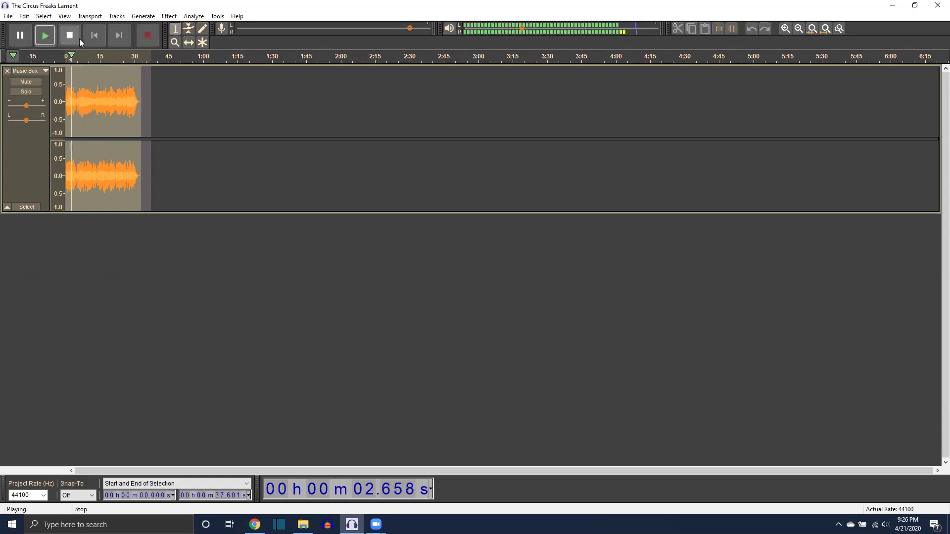
click(69, 36)
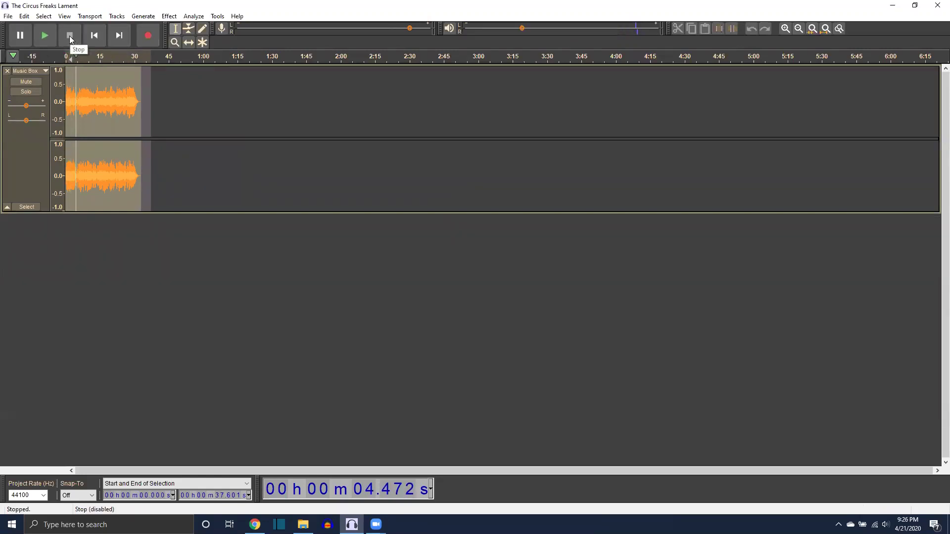
Slow the Music Box selection with Change Tempo to a length of about 66 seconds and play it from about 0:05.
click(169, 16)
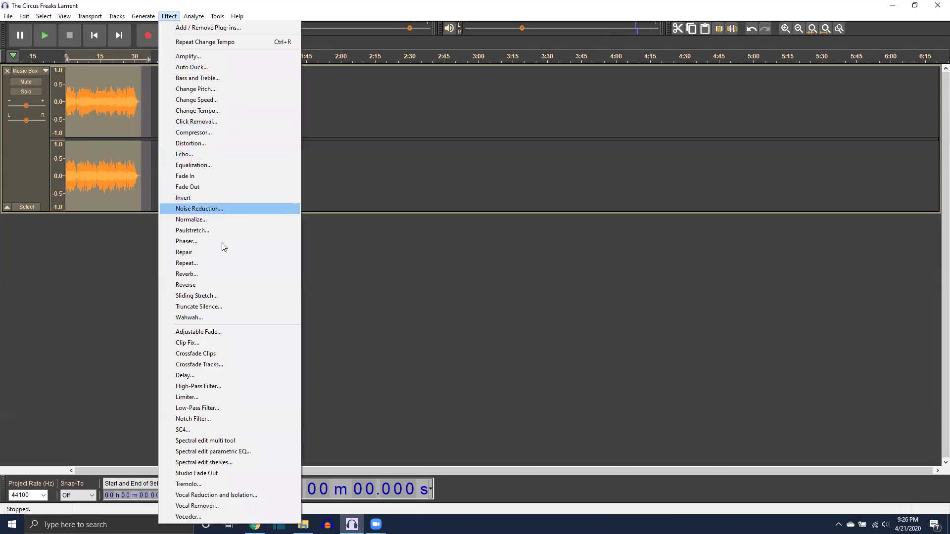
click(213, 115)
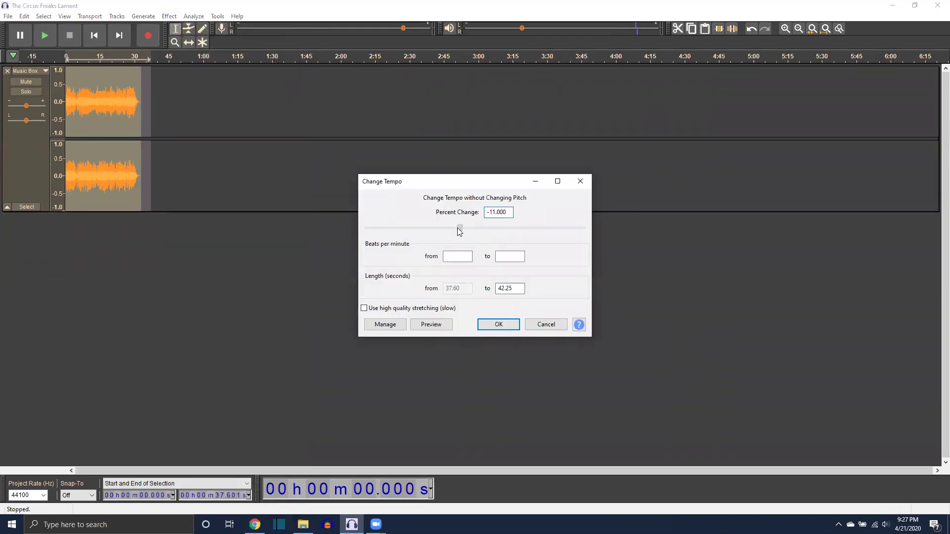
click(504, 327)
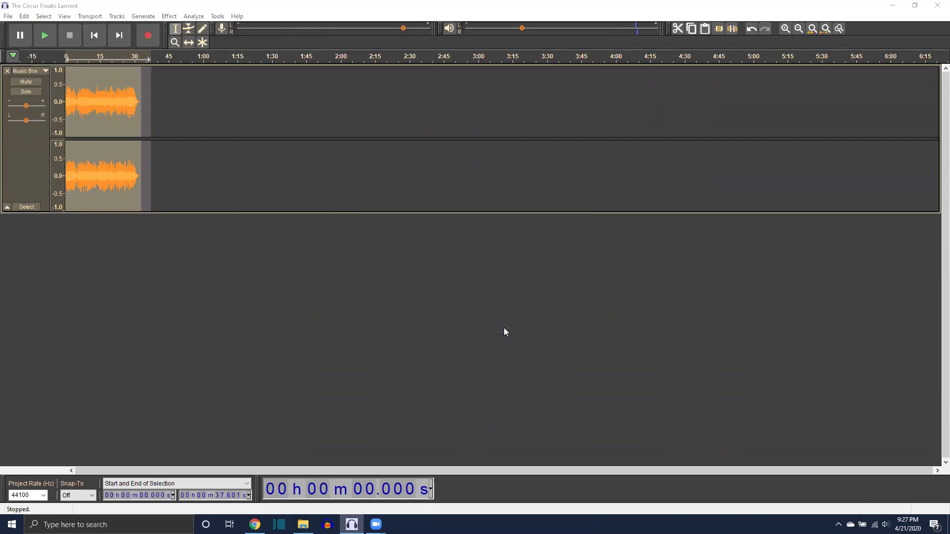
click(78, 58)
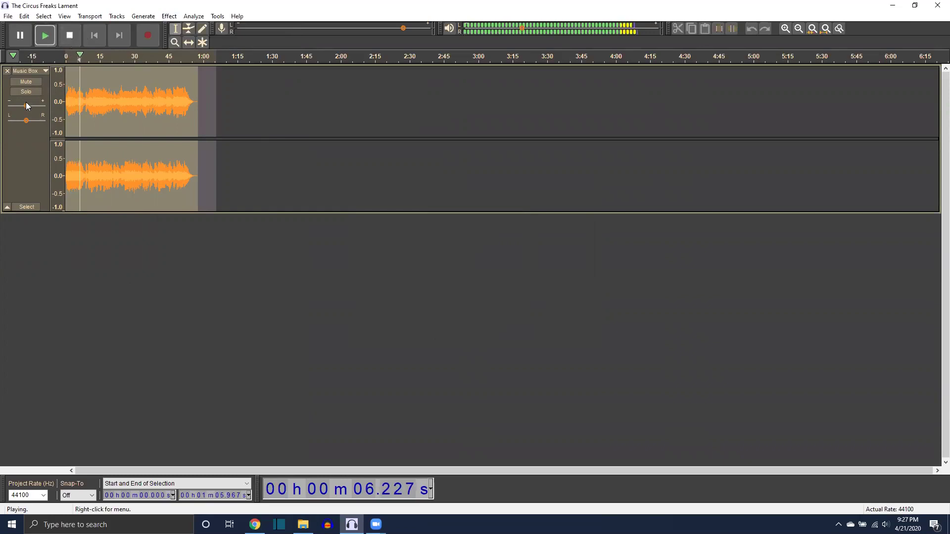
Lower the Music Box track's gain slightly during playback and stop the playback.
drag(25, 106, 23, 107)
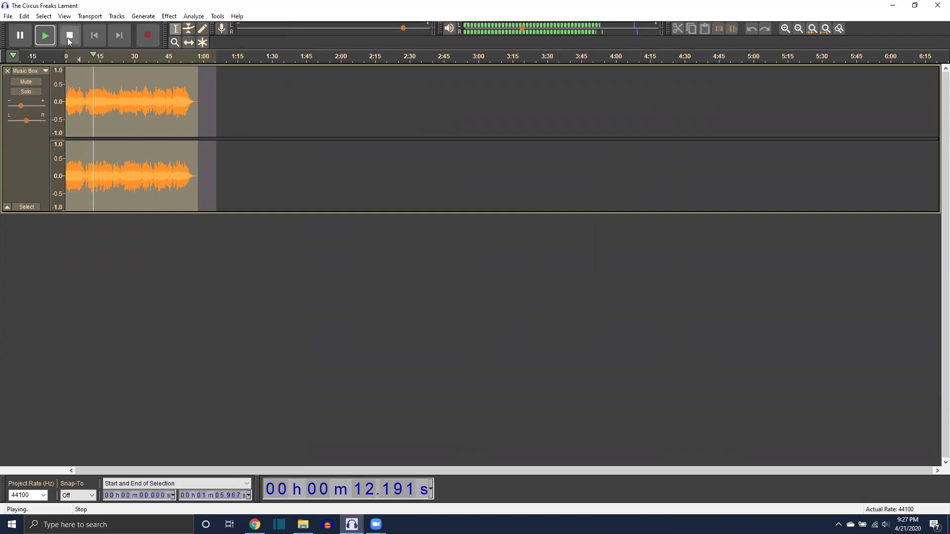
click(78, 41)
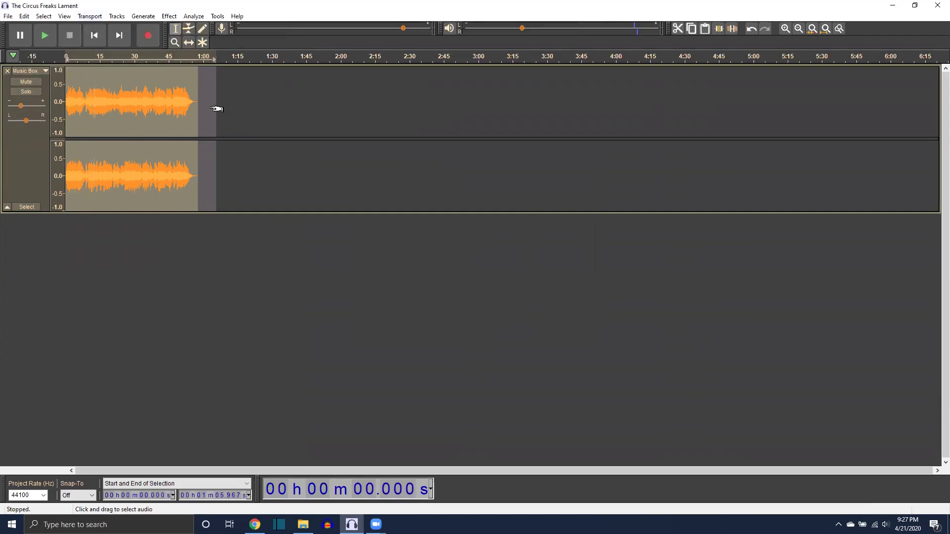
Select the whole Music Box clip, lower it with Change Pitch at -74 percent using high quality stretching, and play the result for a few seconds.
drag(205, 106, 63, 99)
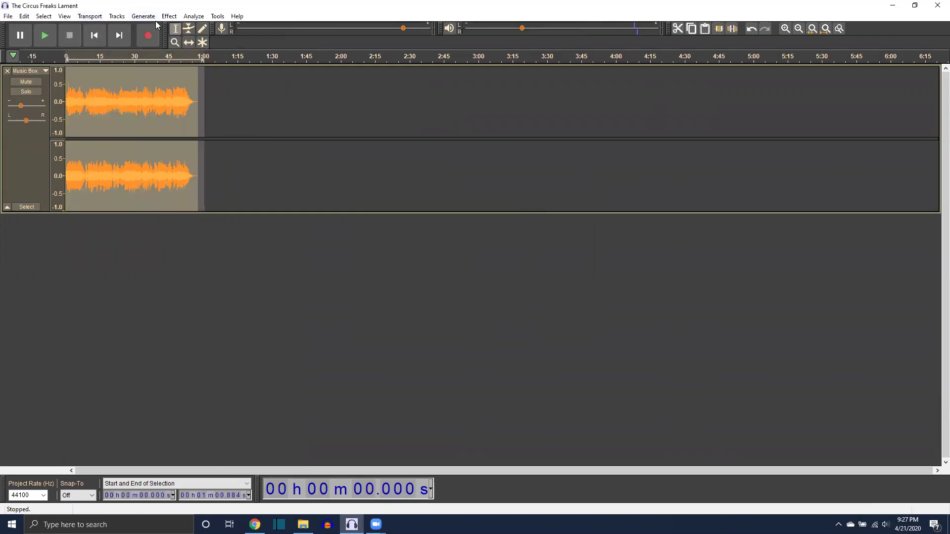
click(169, 17)
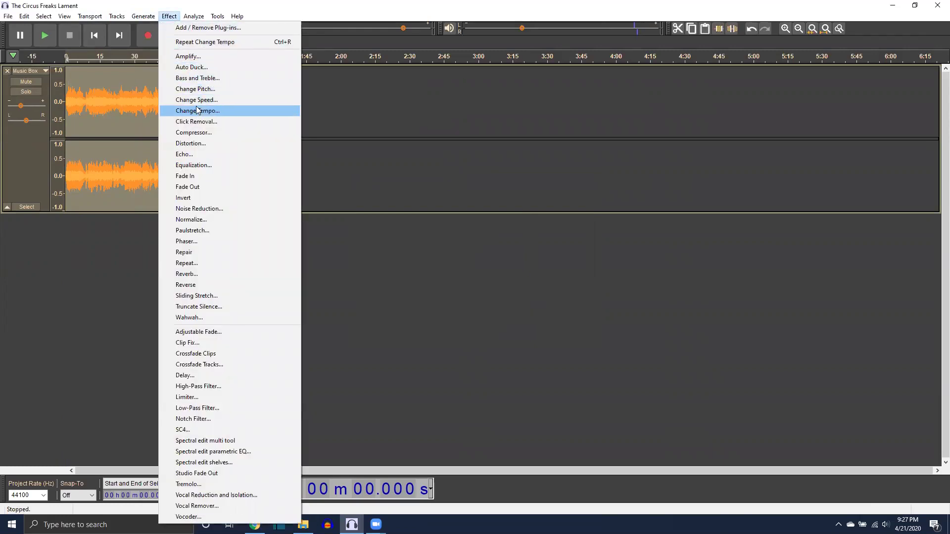
click(189, 91)
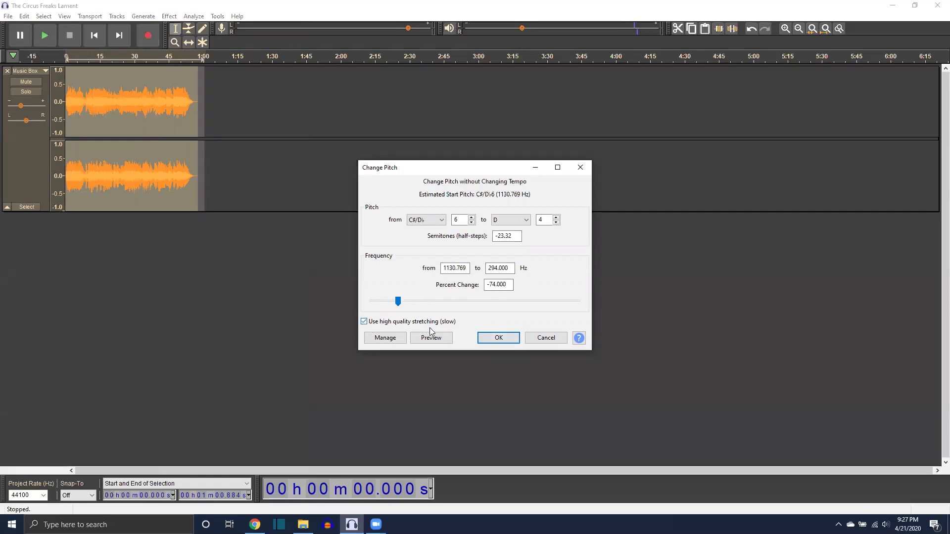
click(498, 338)
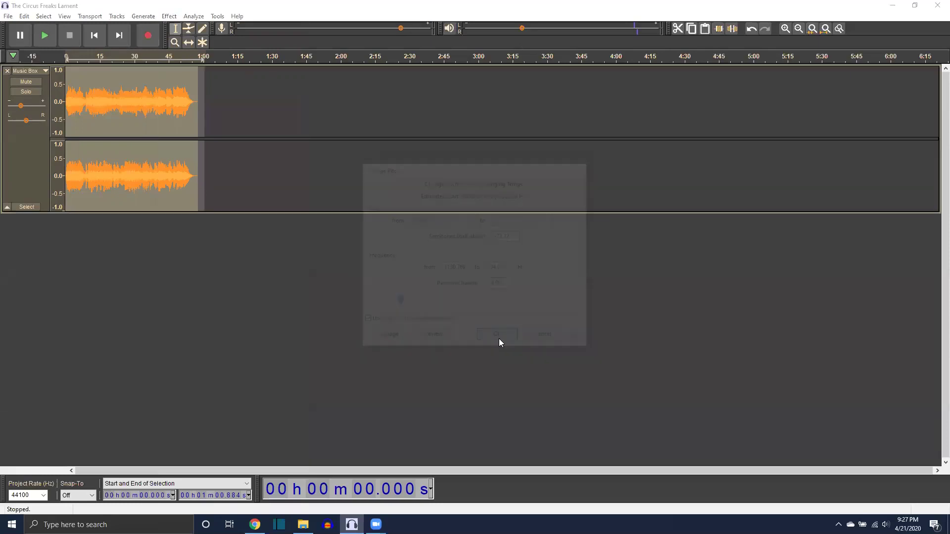
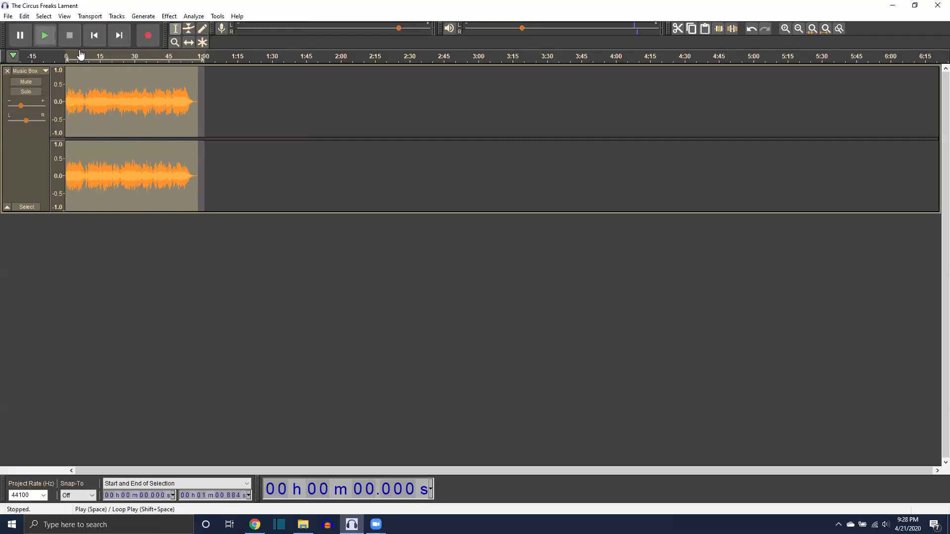
click(45, 36)
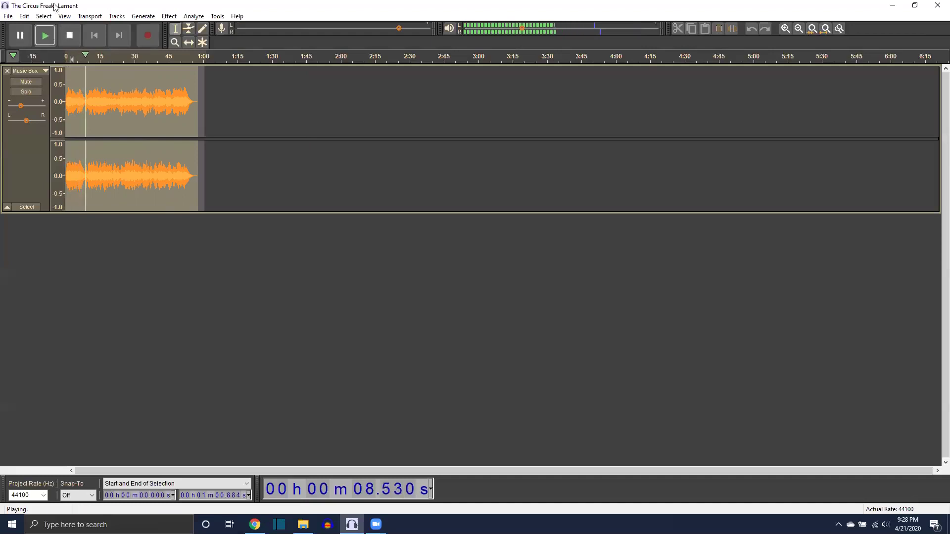
click(70, 35)
Slow the Music Box selection with Change Tempo to a length of about 85 seconds and play it briefly from near the start.
click(168, 16)
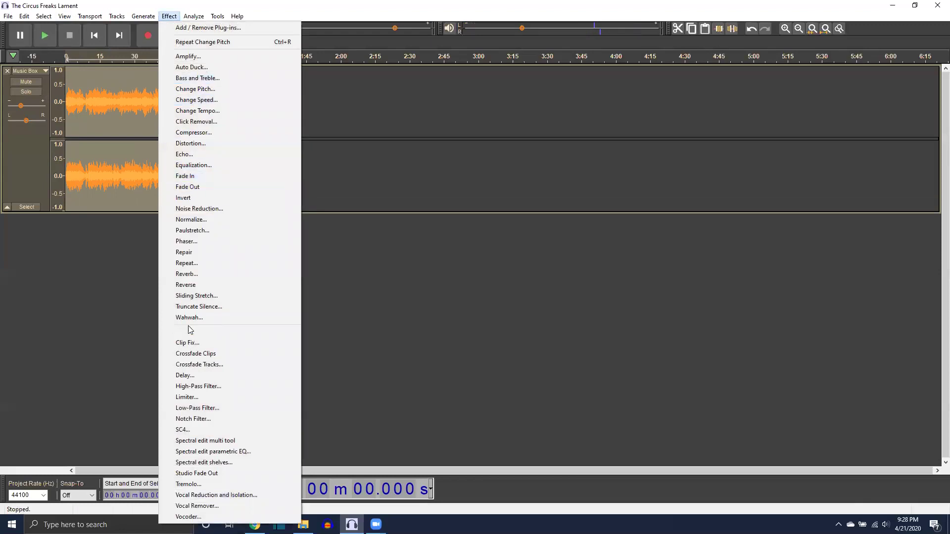
click(200, 110)
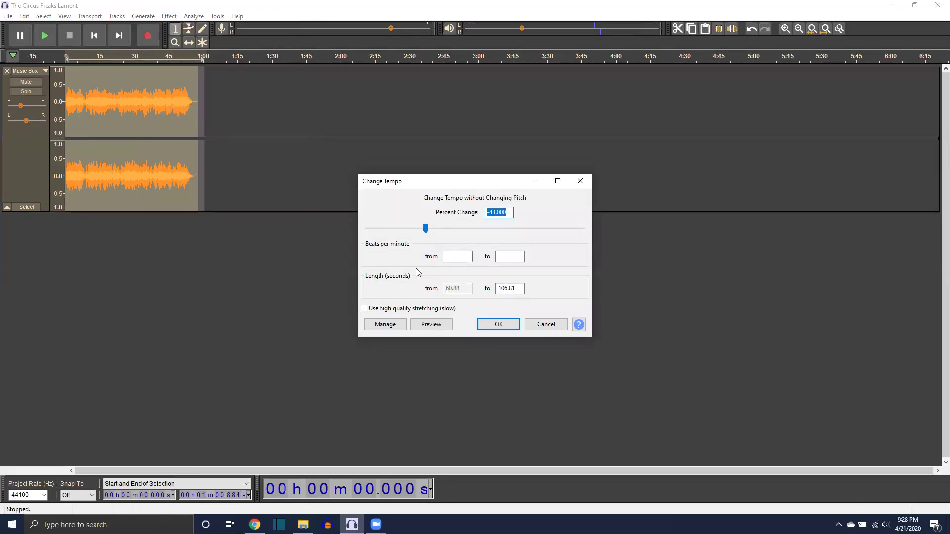
drag(426, 229, 442, 229)
click(499, 324)
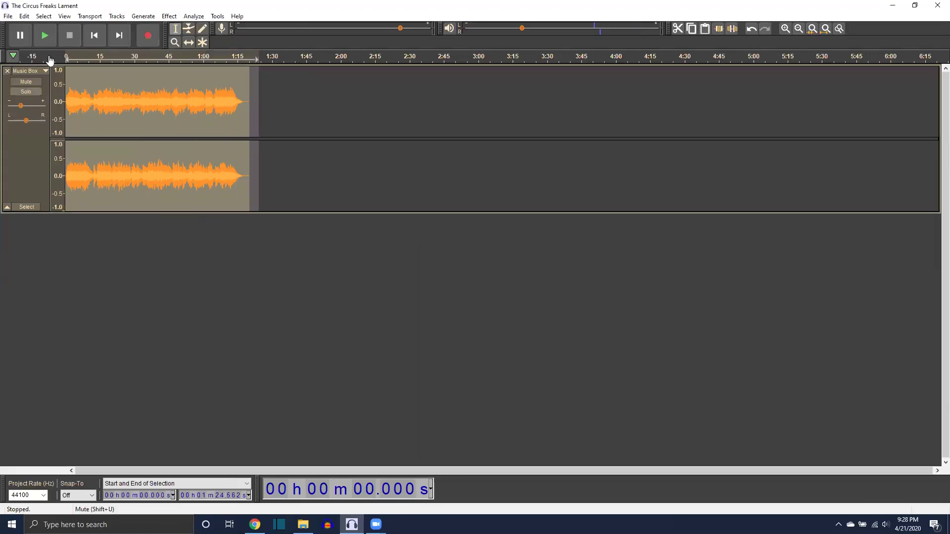
click(82, 56)
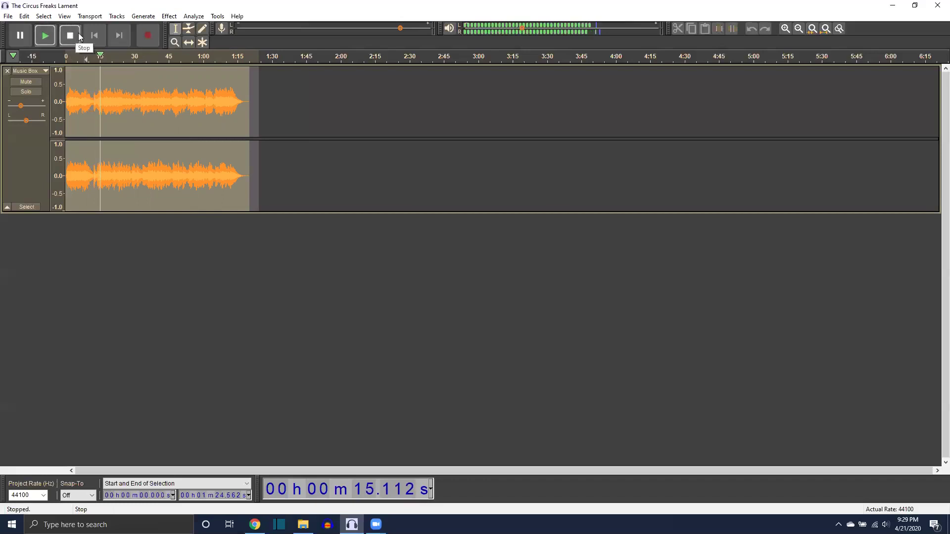
click(75, 33)
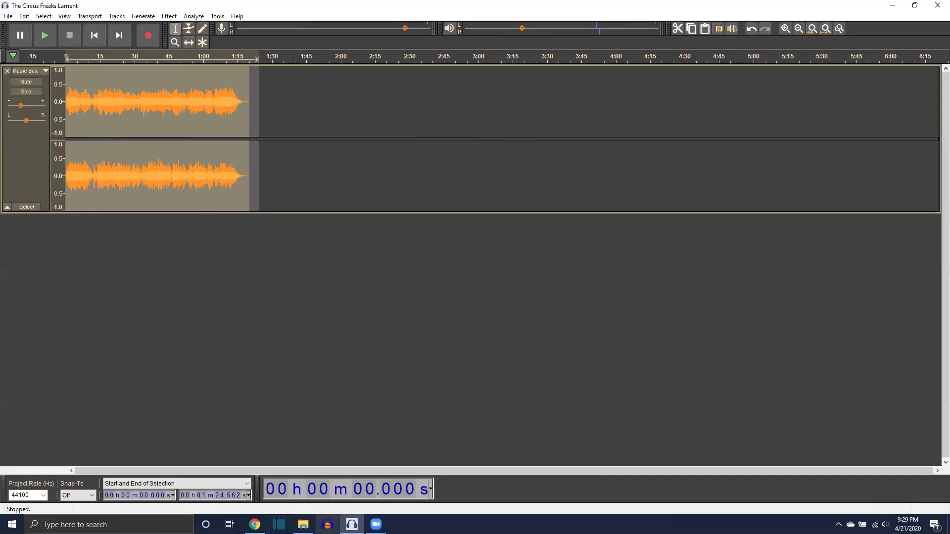
Import Kid Laugh from the Horror Fx folder as a new track and shift its clip to start at about 0:15.
click(302, 524)
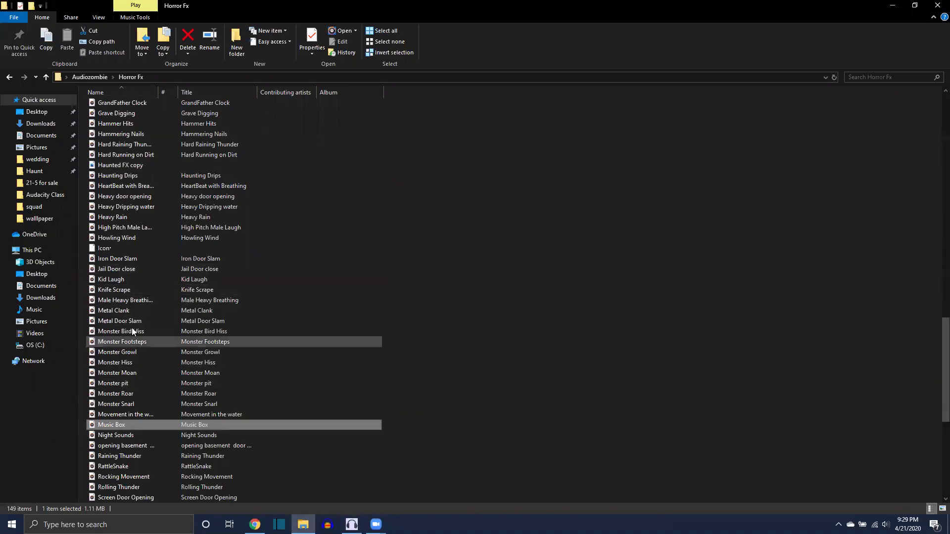
click(119, 302)
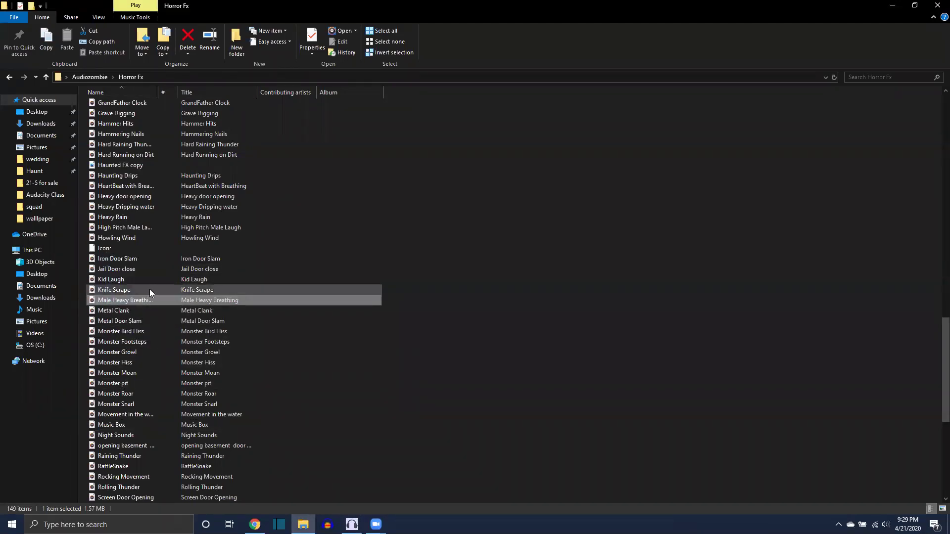
click(115, 280)
mouse_move(376, 523)
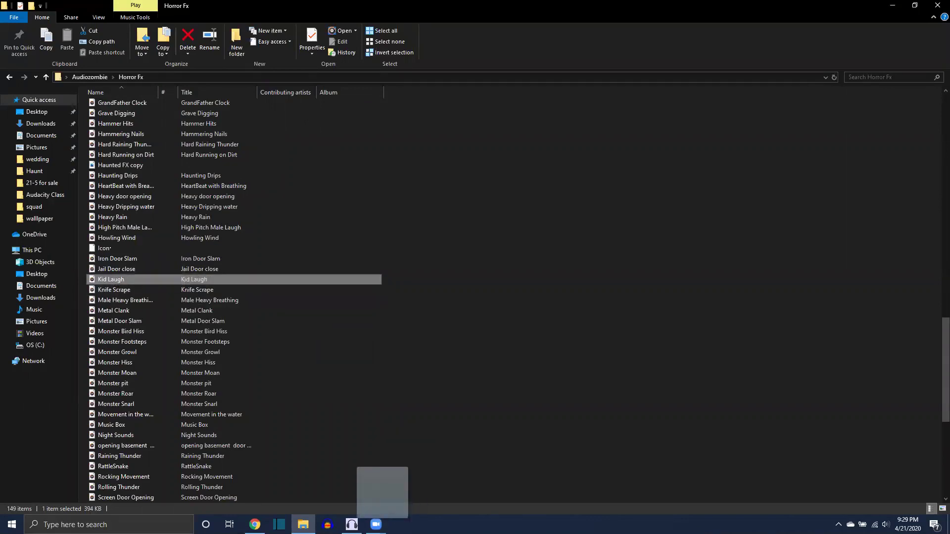
drag(376, 523, 289, 345)
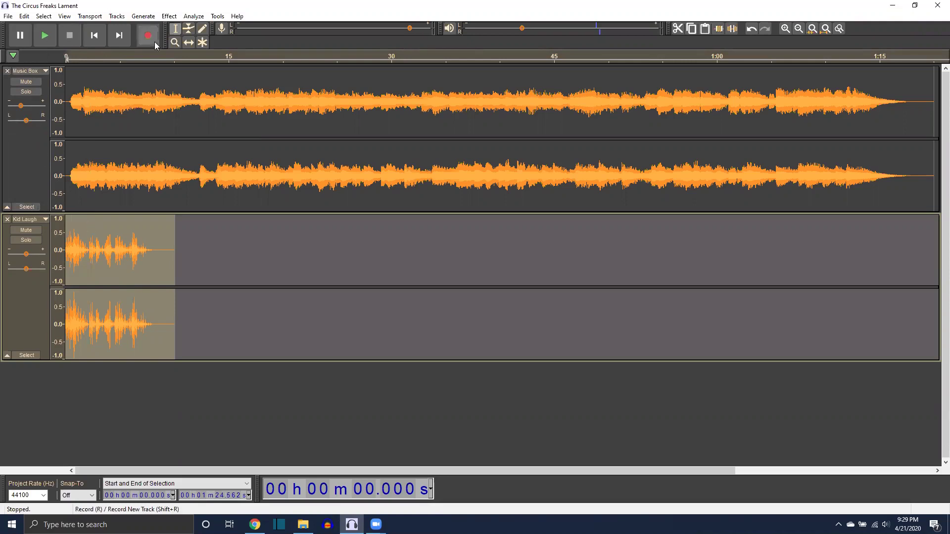
click(189, 42)
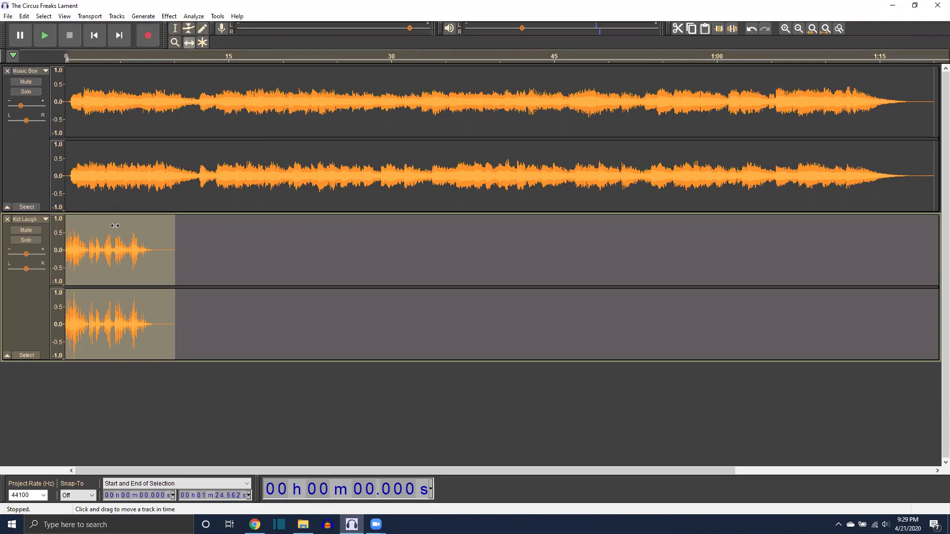
drag(143, 230, 277, 247)
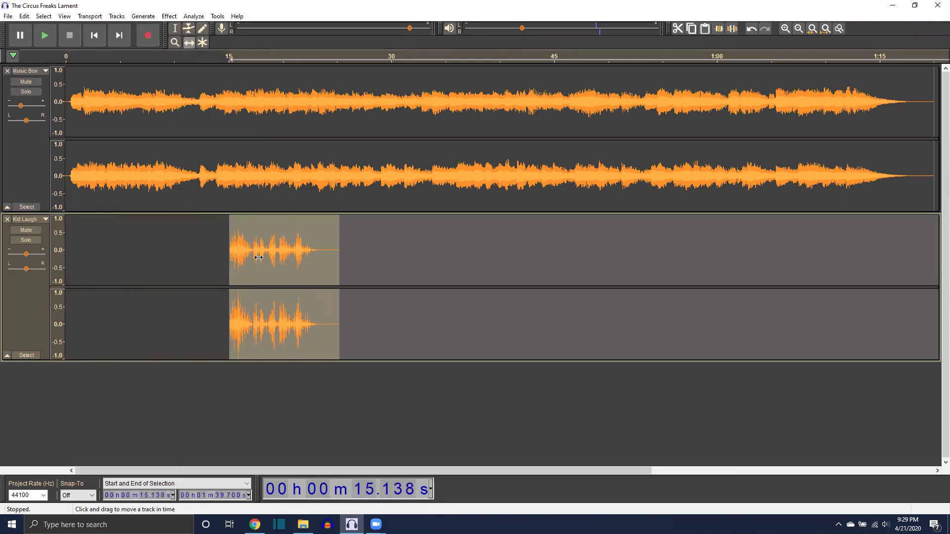
Apply Fade In to the opening of the Kid Laugh clip, from about 13.9 to 17.1 seconds, and play both tracks from just before it.
click(174, 28)
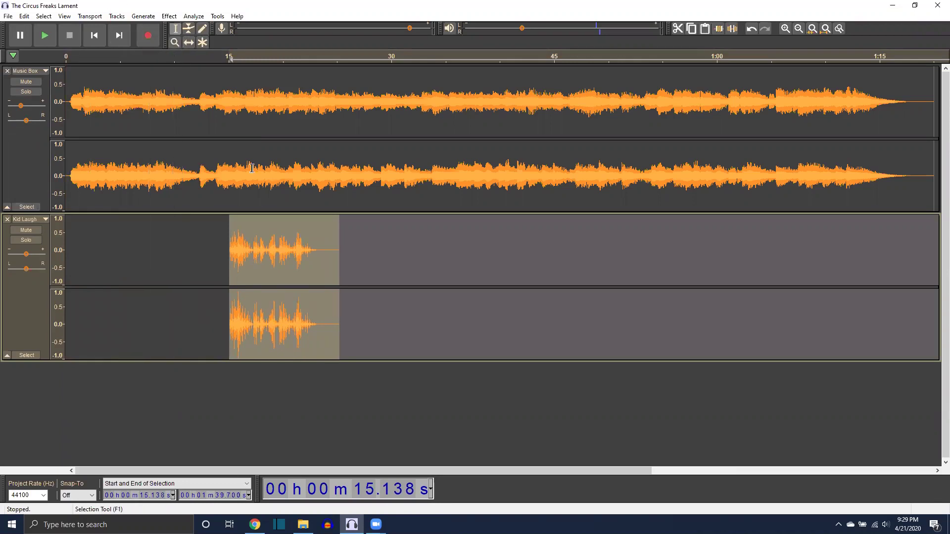
drag(250, 232, 217, 239)
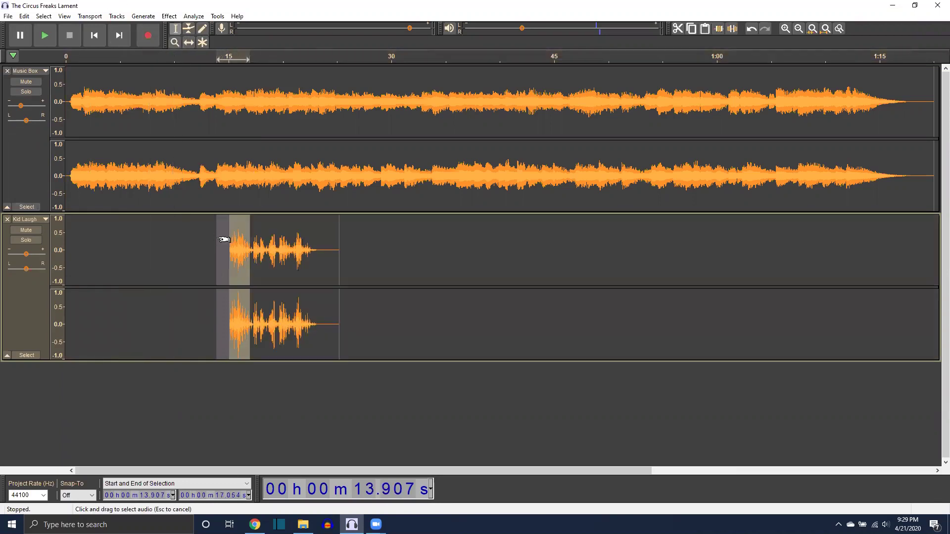
click(170, 16)
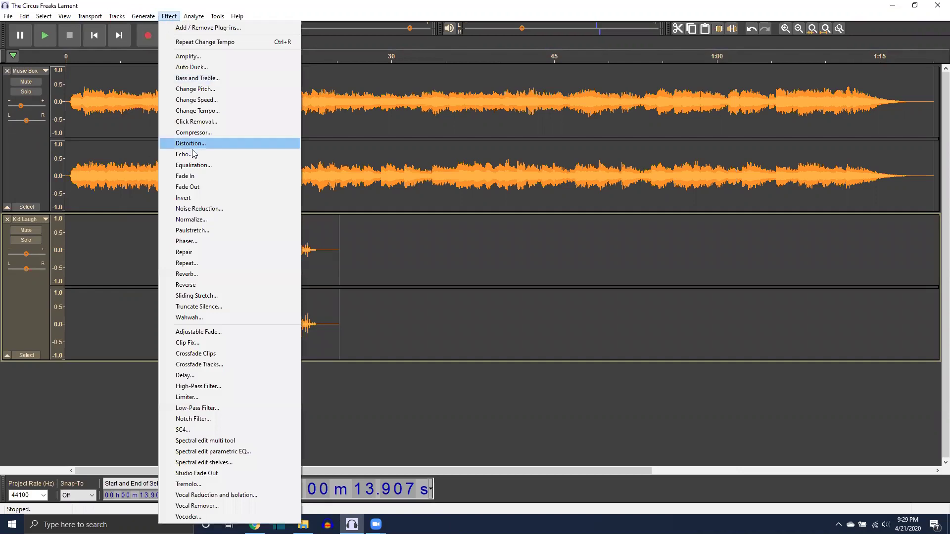
click(187, 176)
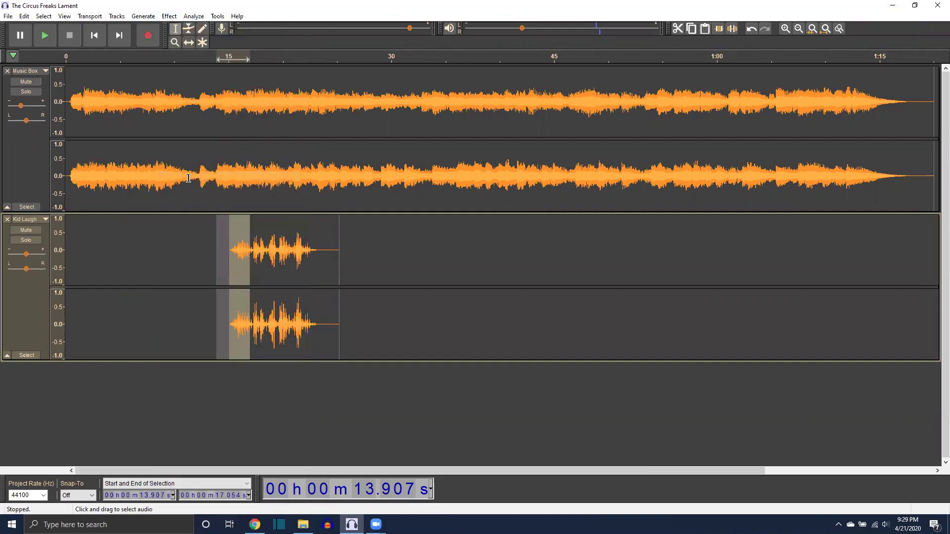
click(205, 56)
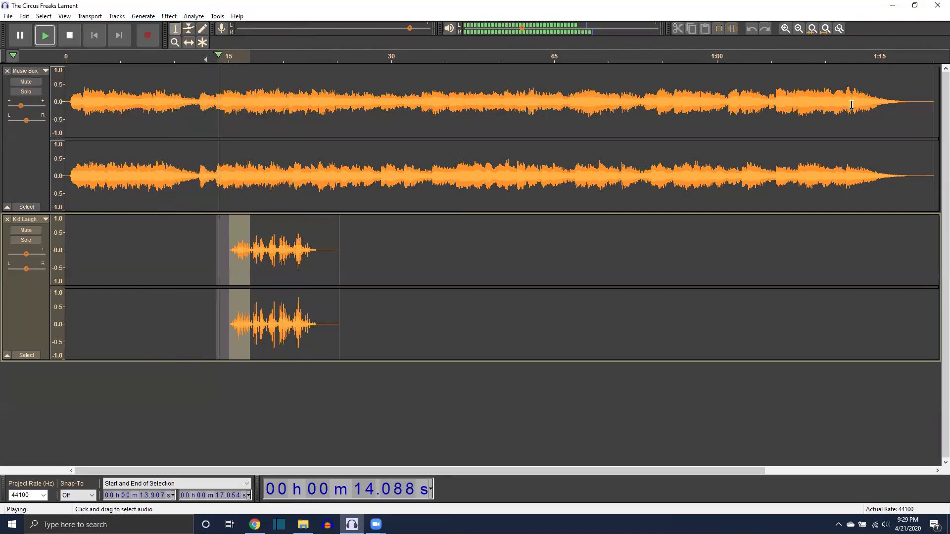
click(70, 35)
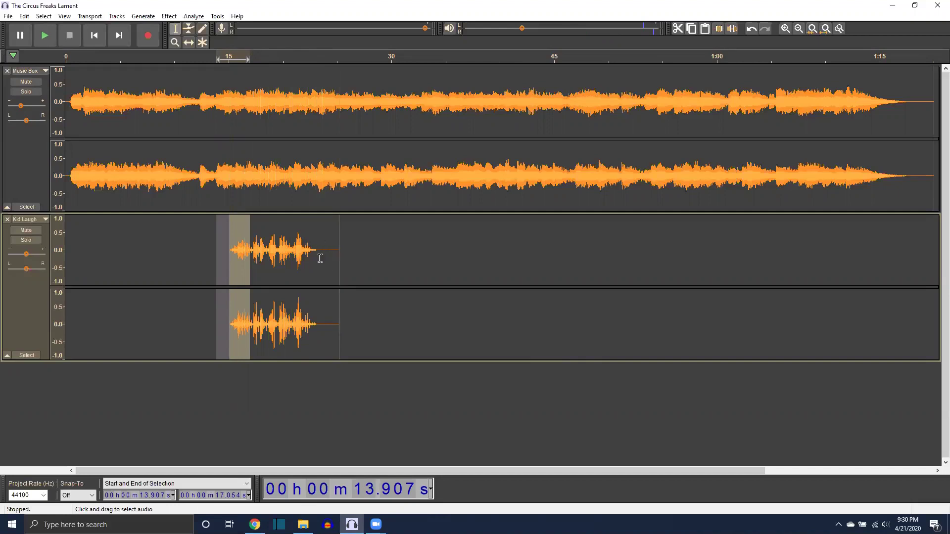
Zoom in on the Kid Laugh clip, select its section from about 17.3 to 19.7 seconds, and clear the selection.
click(175, 44)
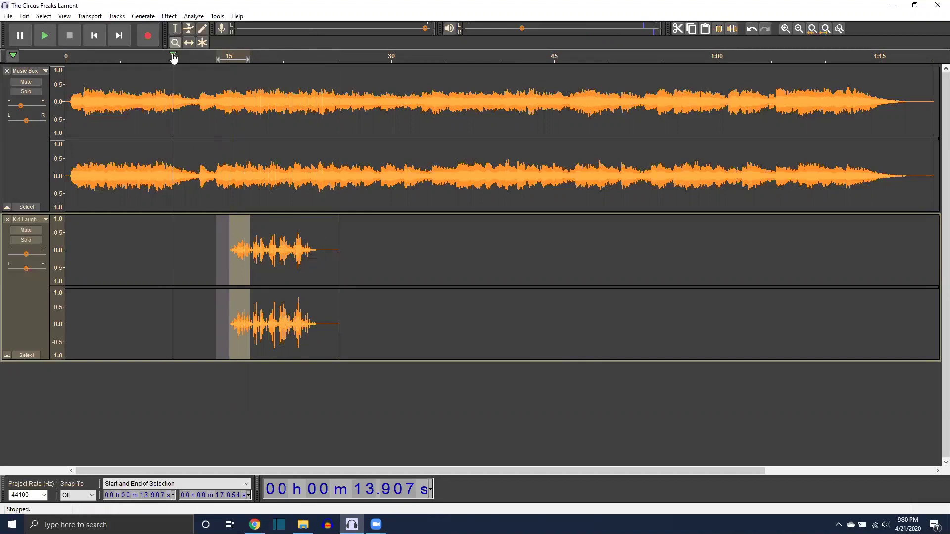
click(308, 254)
click(290, 264)
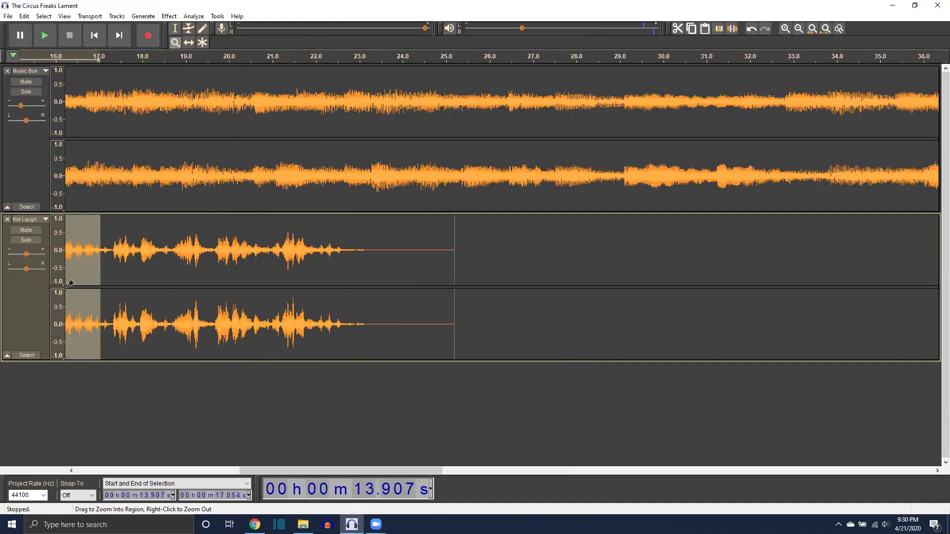
drag(423, 468, 387, 472)
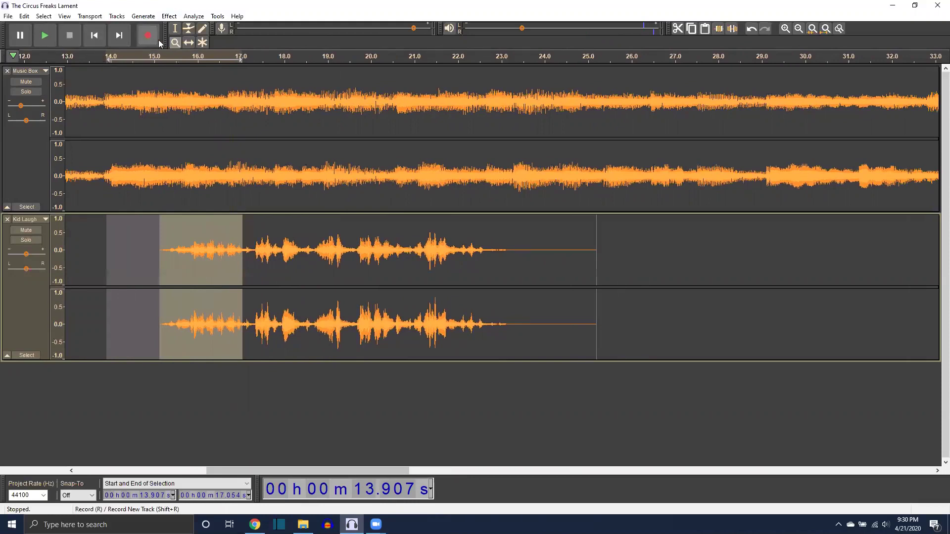
double_click(253, 238)
click(254, 241)
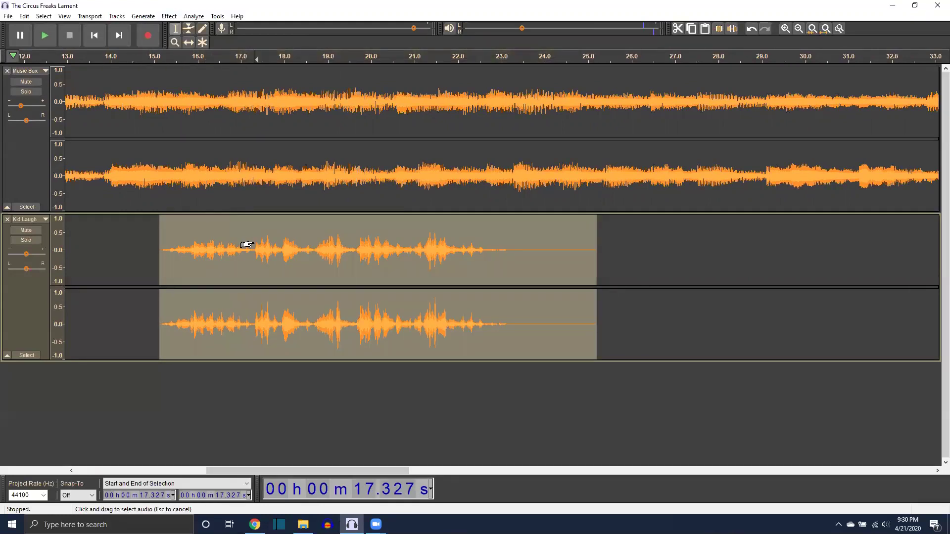
drag(253, 241, 356, 238)
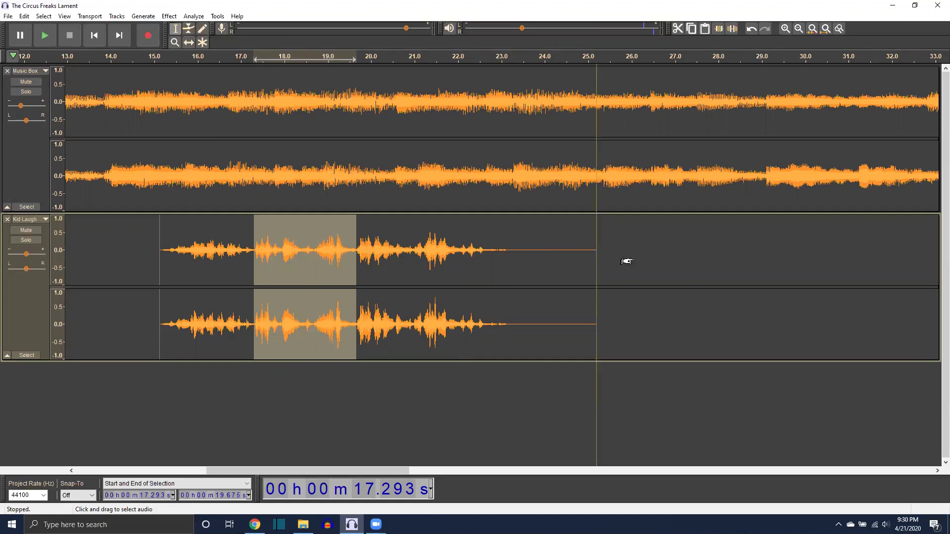
click(648, 256)
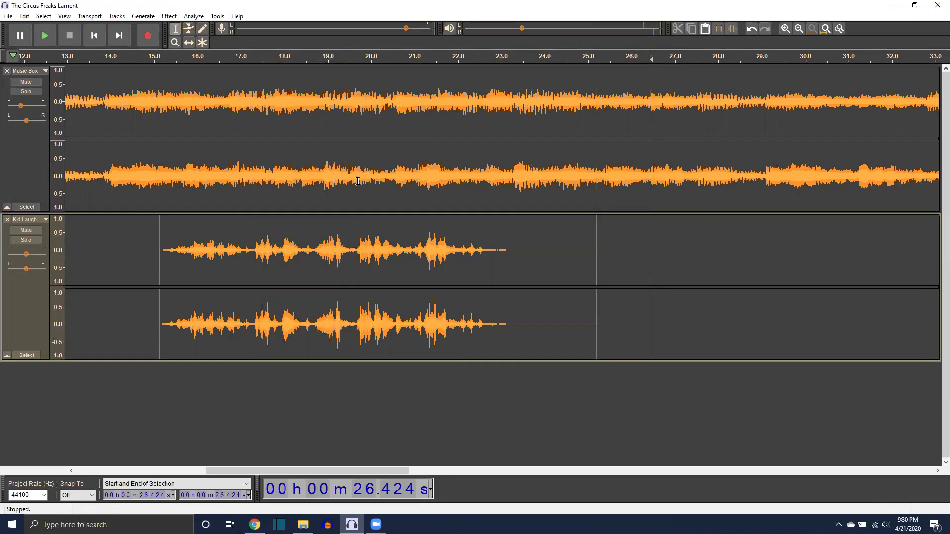
Undo the fade-in on the Kid Laugh clip and copy its section from about 17.3 to 19.7 seconds.
key(ctrl+z)
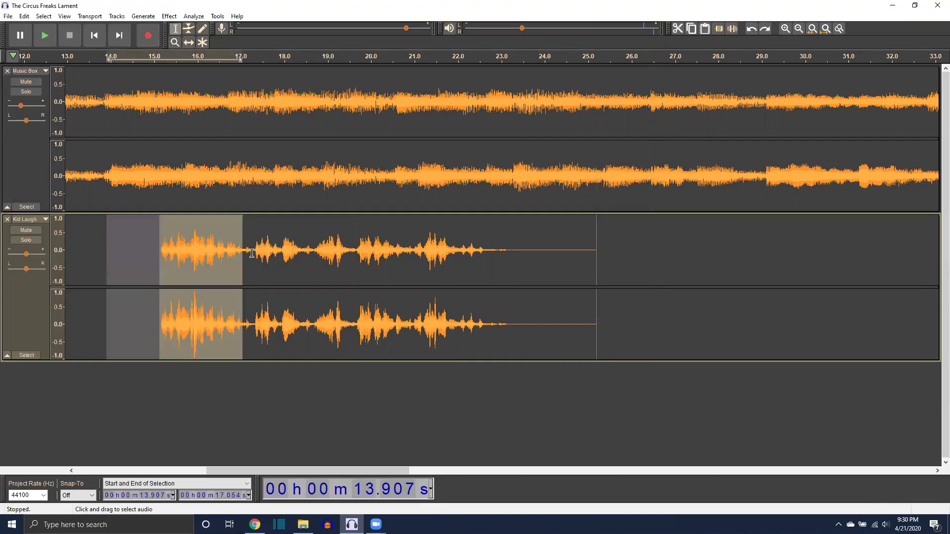
click(258, 245)
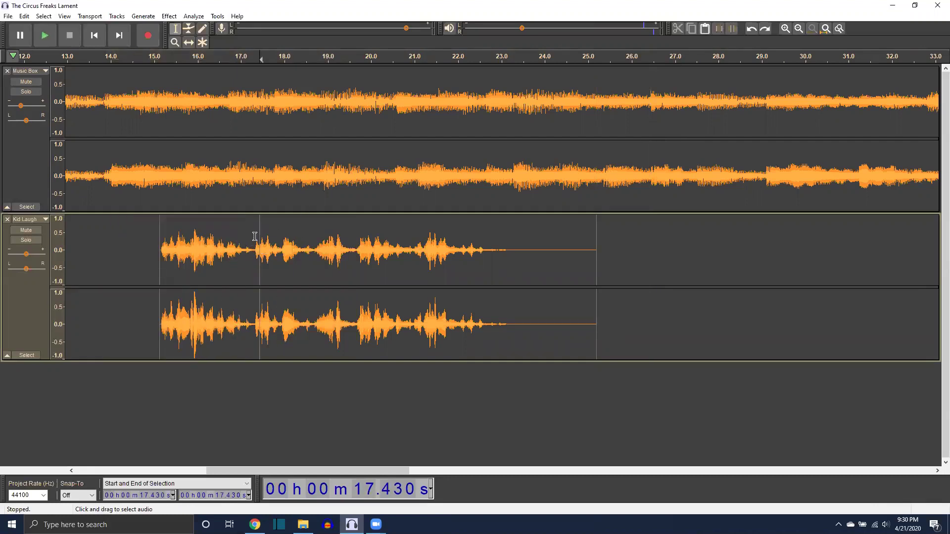
drag(255, 236, 357, 235)
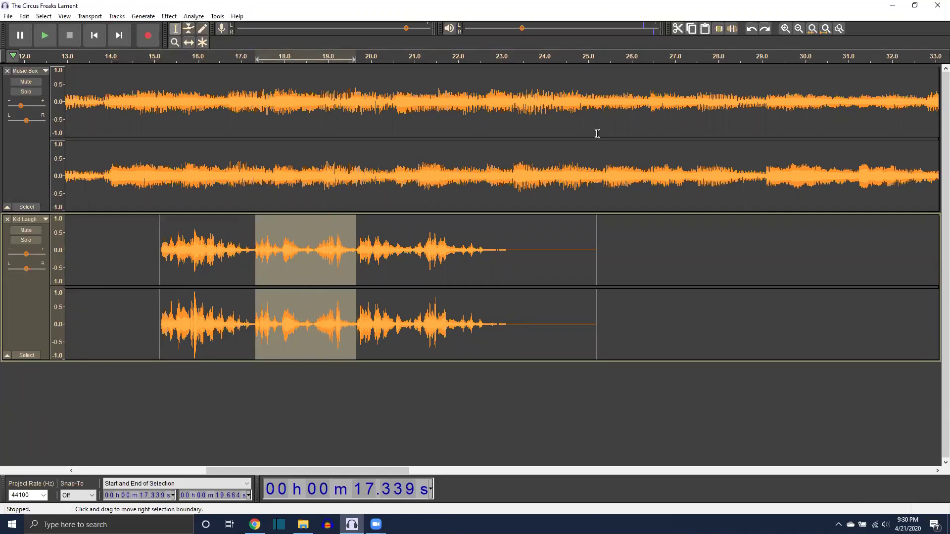
click(693, 30)
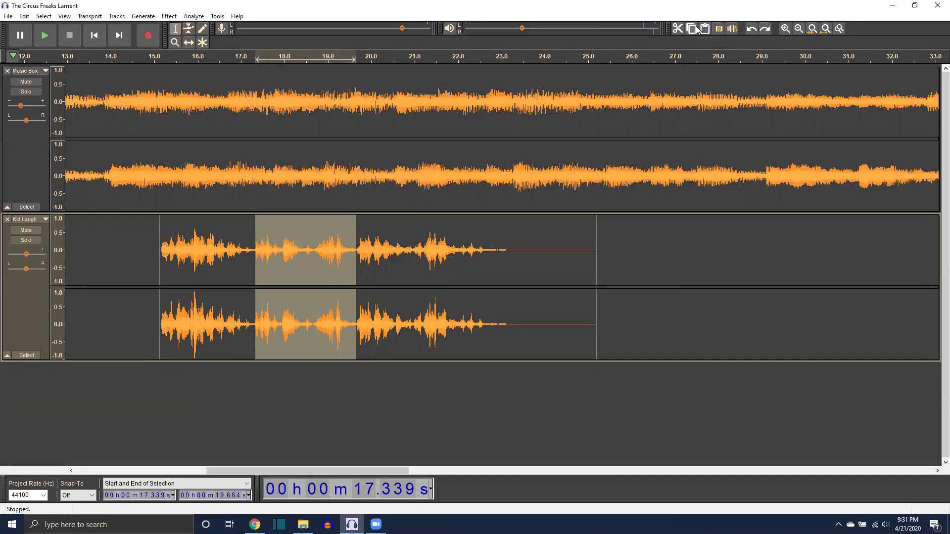
Paste the copied laugh section at about 25.7 seconds on the Kid Laugh track and slide the pasted clip to start at about 30.2 seconds.
click(616, 232)
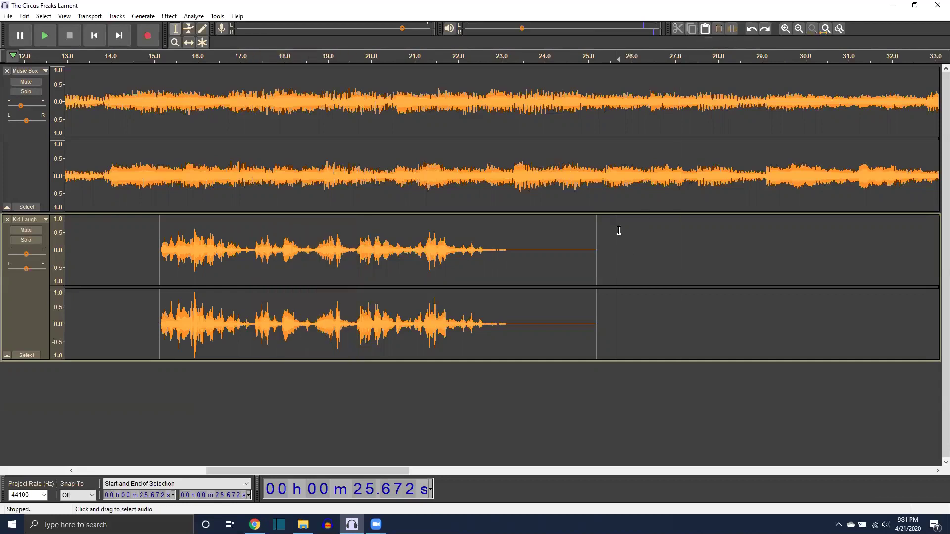
click(705, 30)
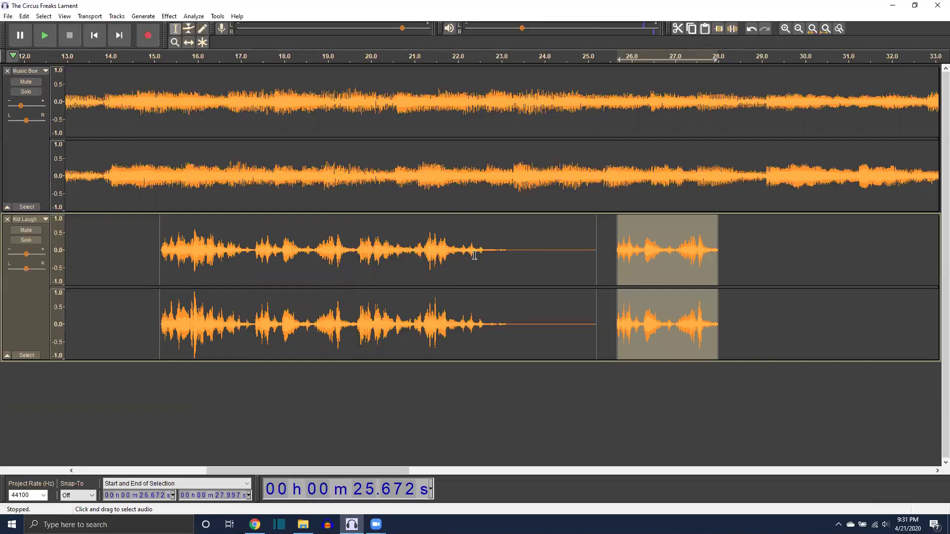
click(356, 233)
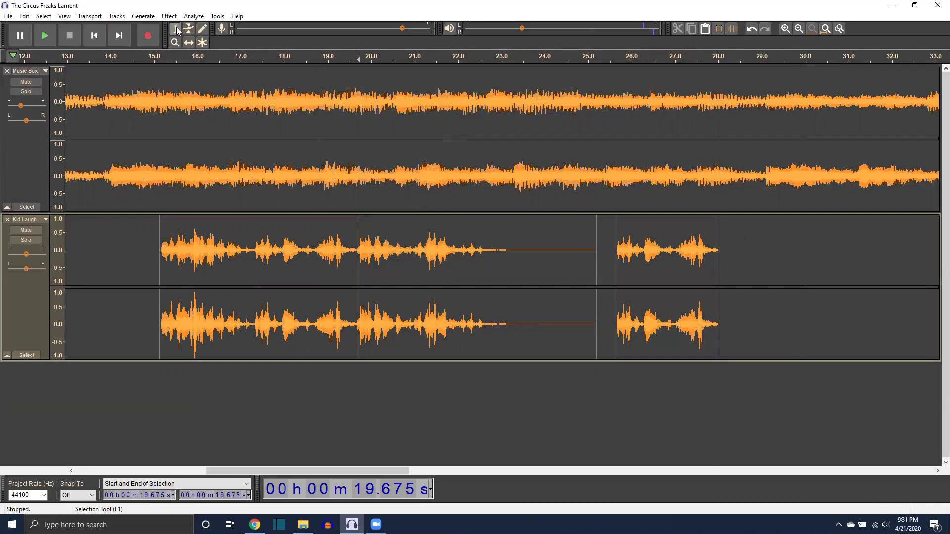
click(189, 42)
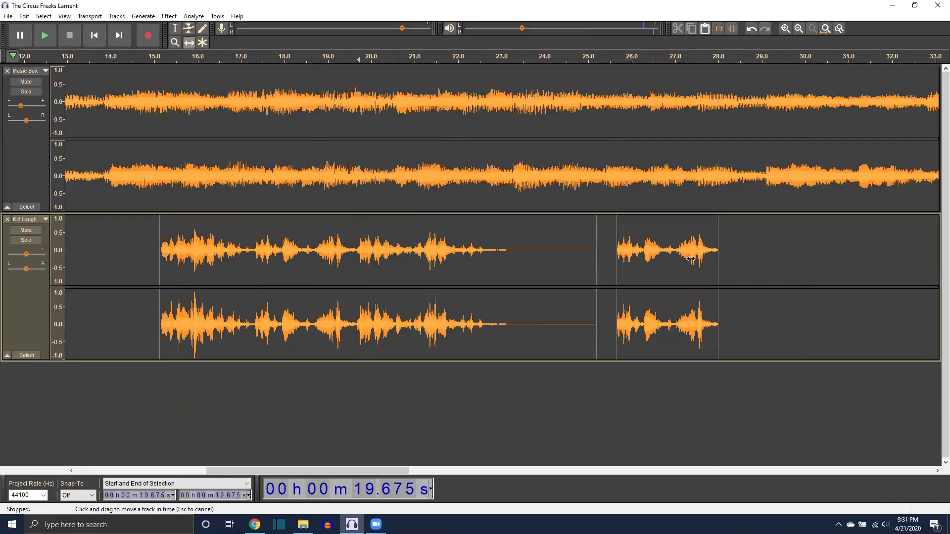
drag(791, 255, 858, 250)
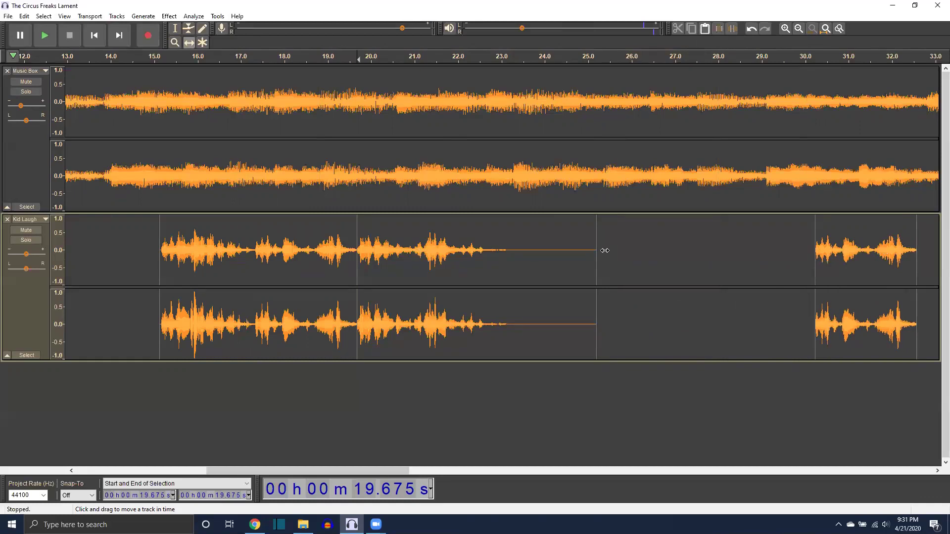
Cut the Kid Laugh section from about 19.7 to 25.3 seconds and paste it at about 28.2 seconds.
click(175, 28)
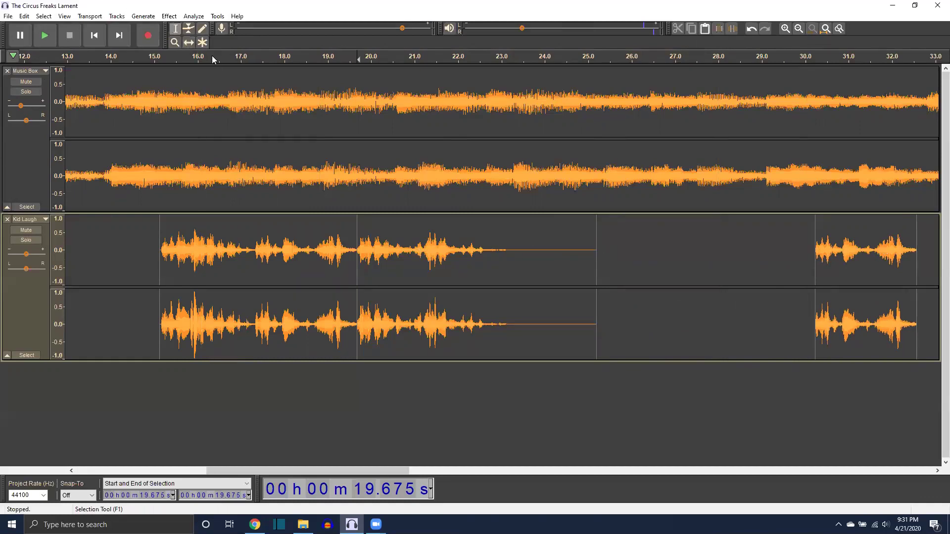
drag(596, 248, 356, 249)
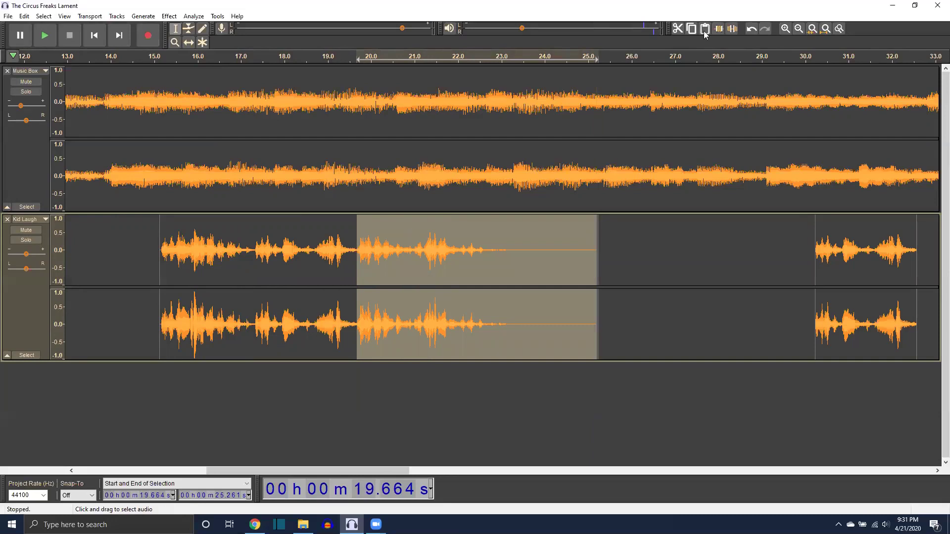
click(677, 30)
click(724, 231)
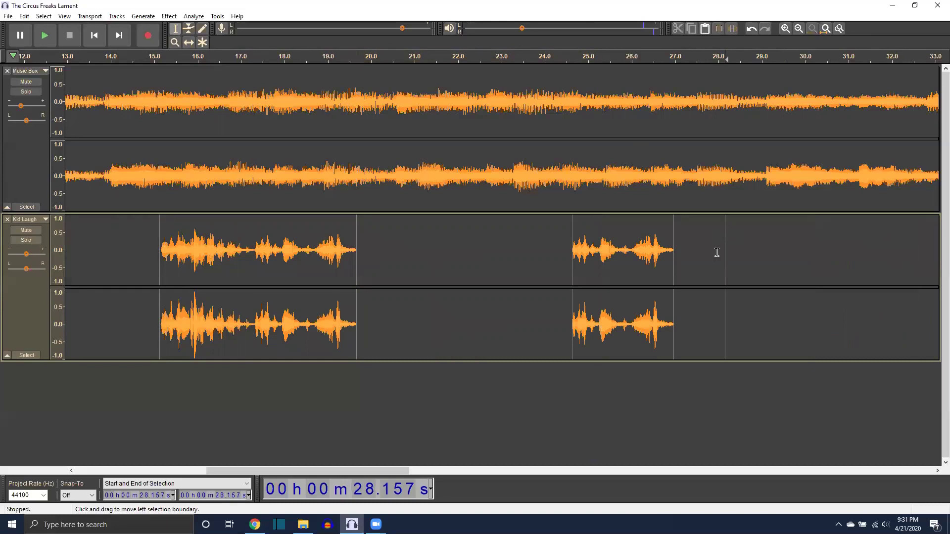
click(706, 30)
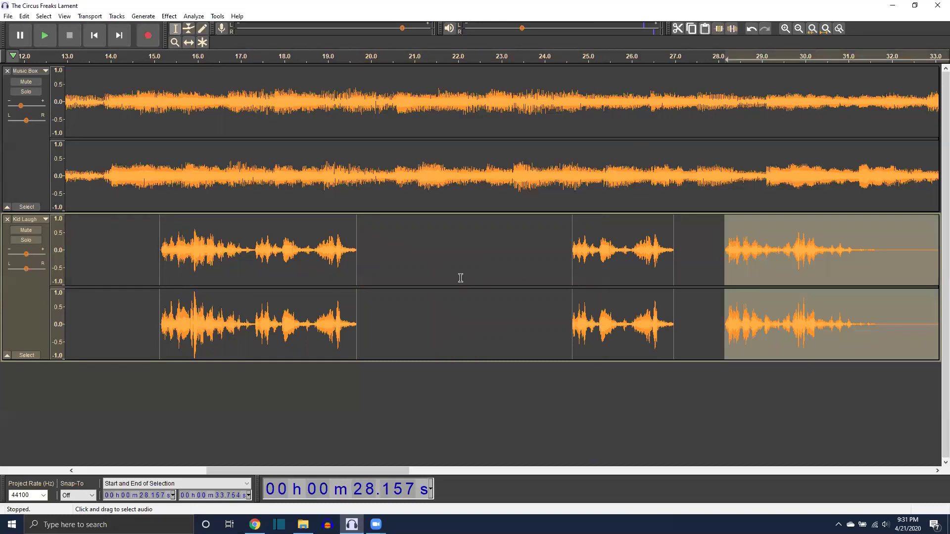
Slide the two loose laugh clips end to end, starting at about 19.7 and 22.0 seconds, and play the mix from about 15 seconds.
click(189, 43)
drag(566, 239, 368, 265)
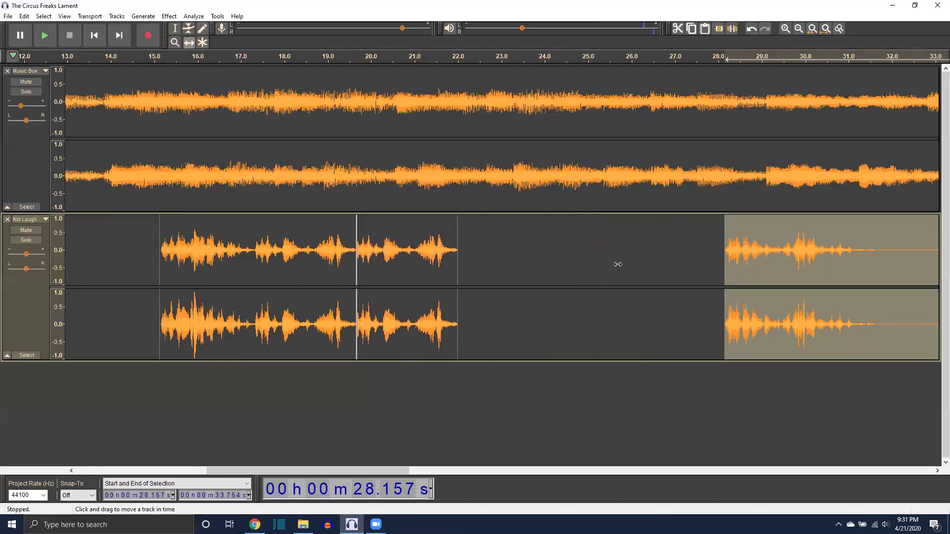
drag(806, 255, 534, 266)
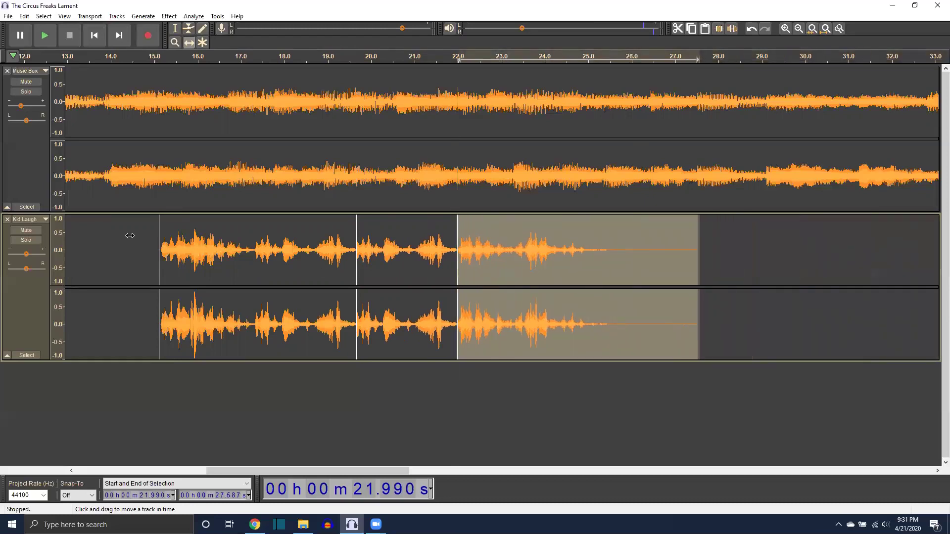
click(152, 56)
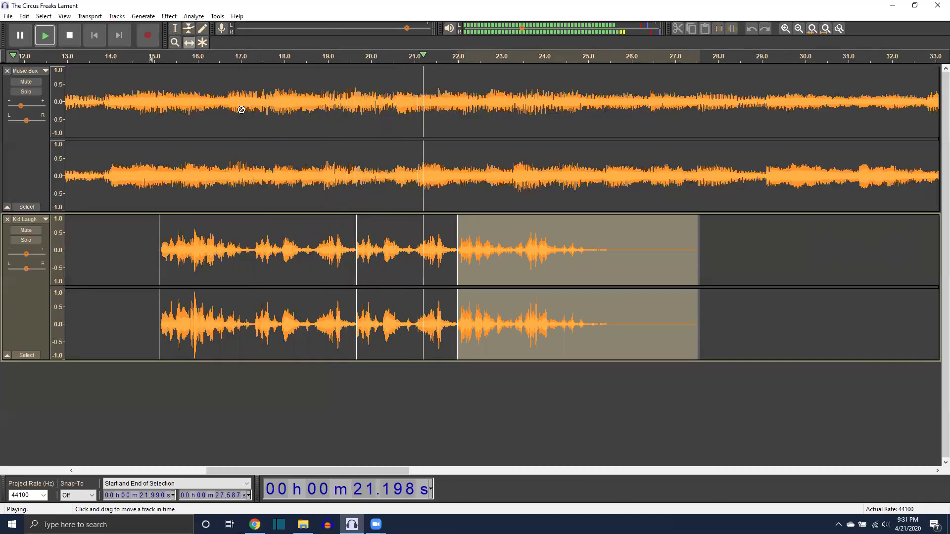
click(74, 36)
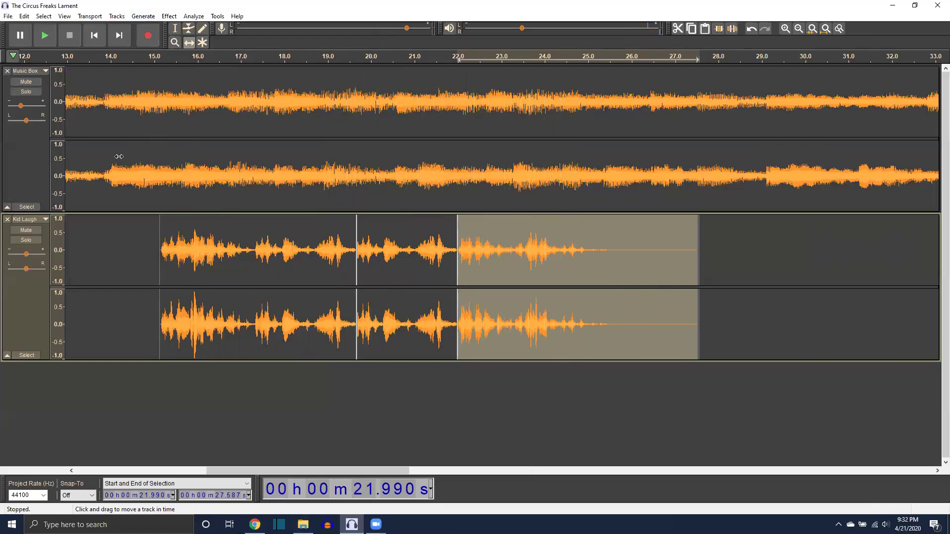
click(8, 17)
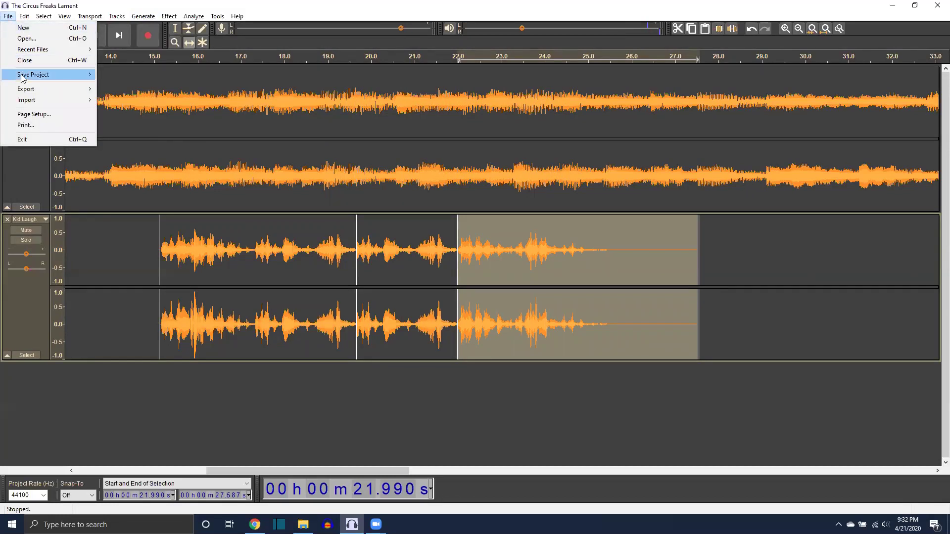
mouse_move(22, 75)
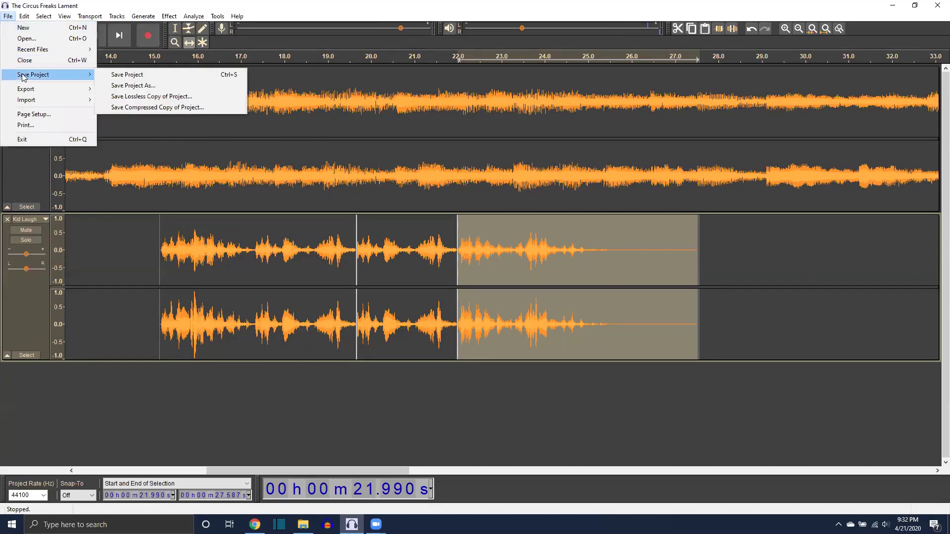
click(131, 75)
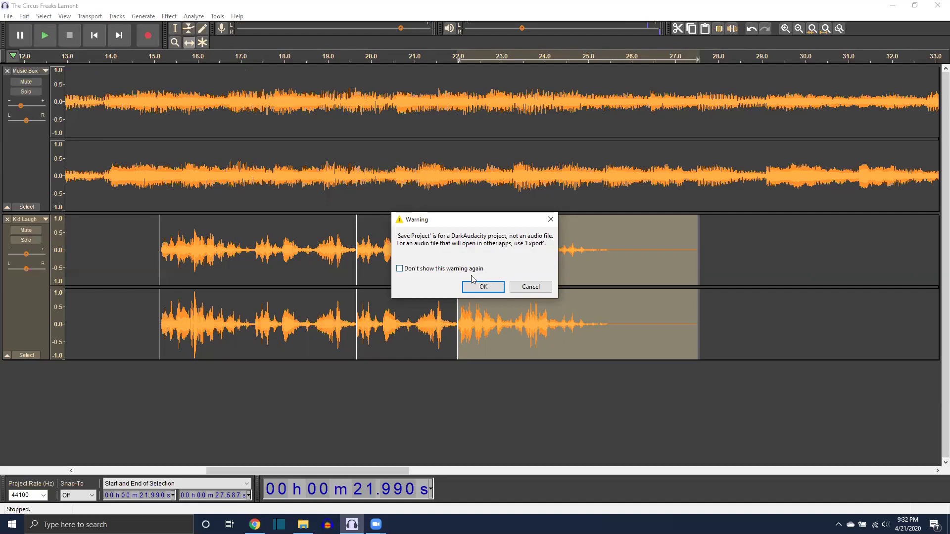
click(537, 288)
Start exporting the project as MP3 and choose the Audacity Class folder on the Desktop as the destination.
click(3, 16)
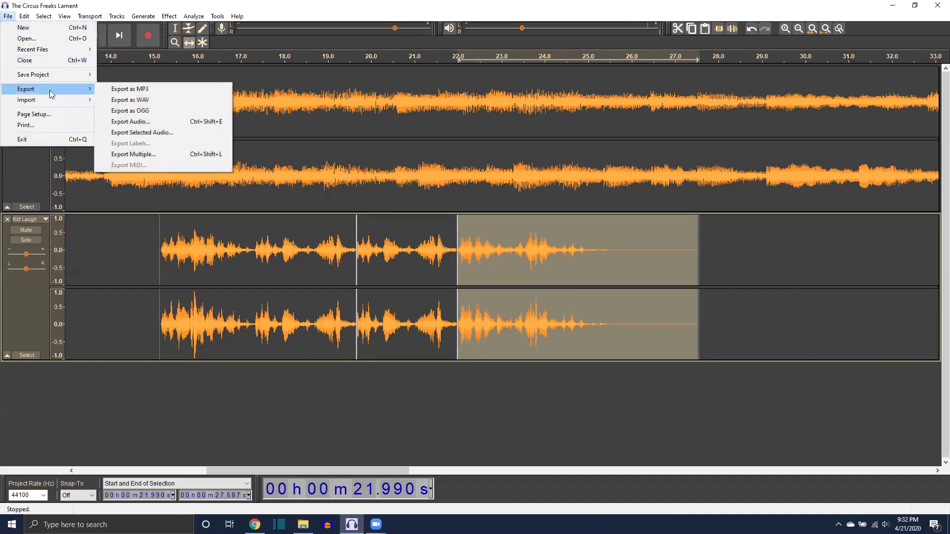
mouse_move(77, 94)
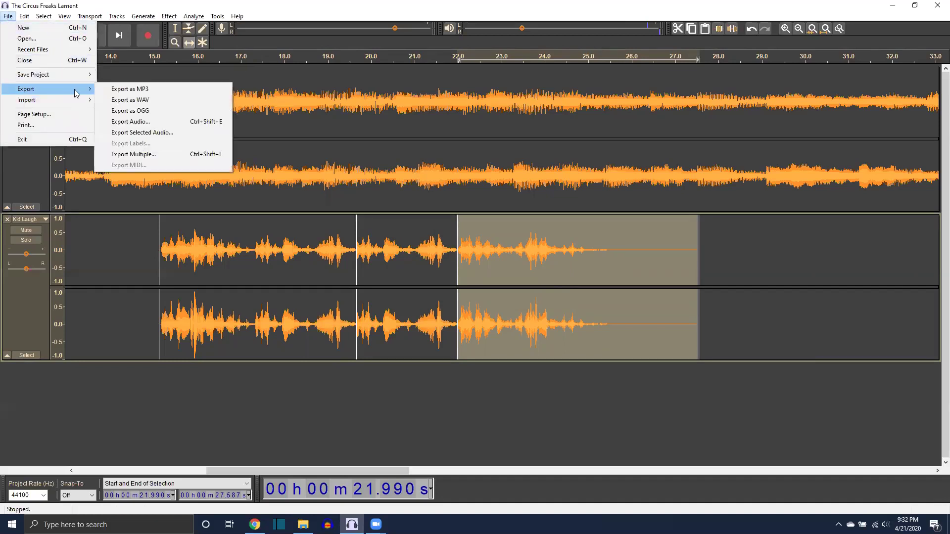
click(174, 90)
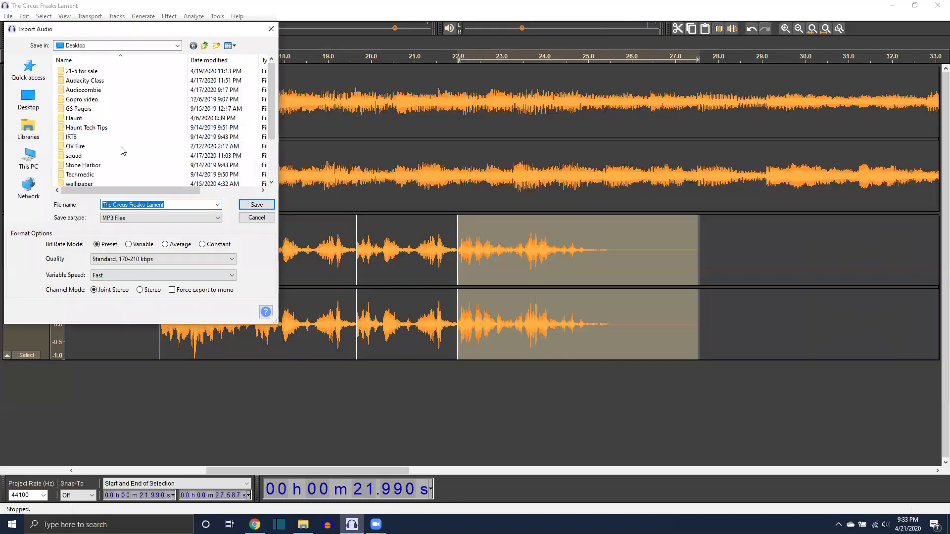
click(85, 129)
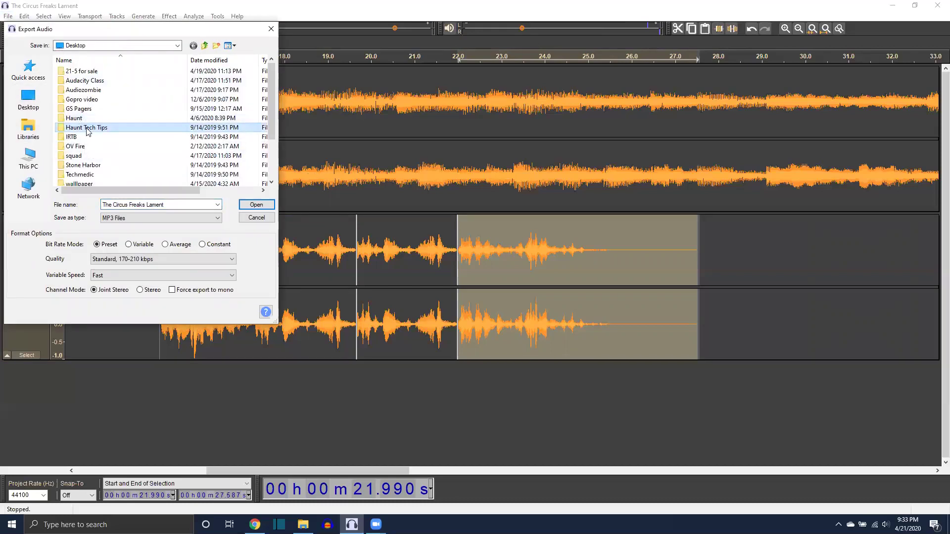
scroll(94, 148, down, 2)
scroll(103, 162, up, 2)
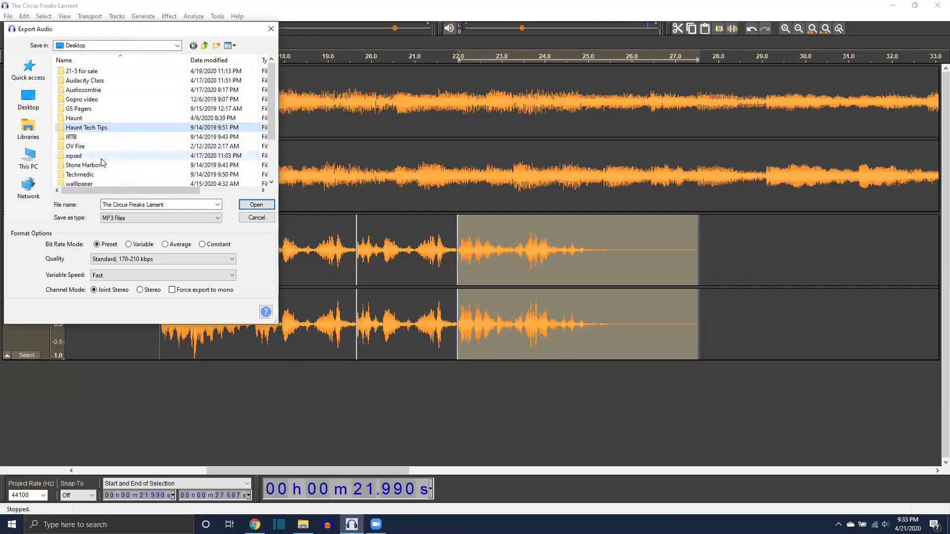
double_click(101, 81)
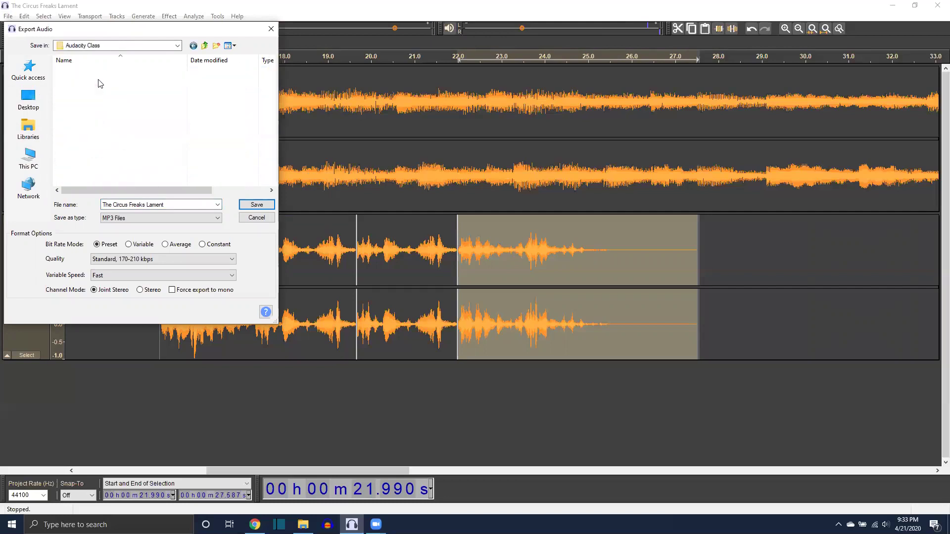
Name the export "music box child laugh", set its quality to Insane, 320 kbps, and save it as one mixed-down stereo file.
click(176, 206)
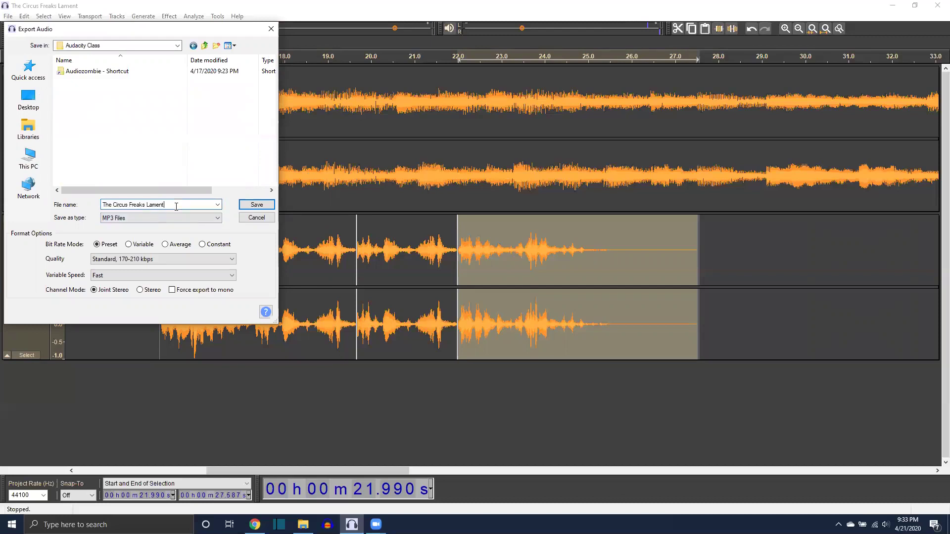
key(ctrl+a)
text(m)
click(187, 259)
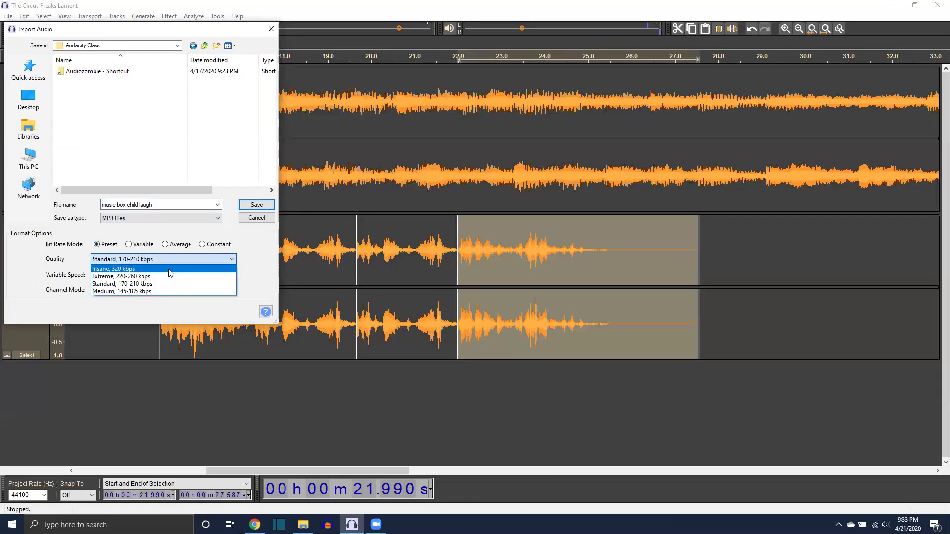
click(169, 269)
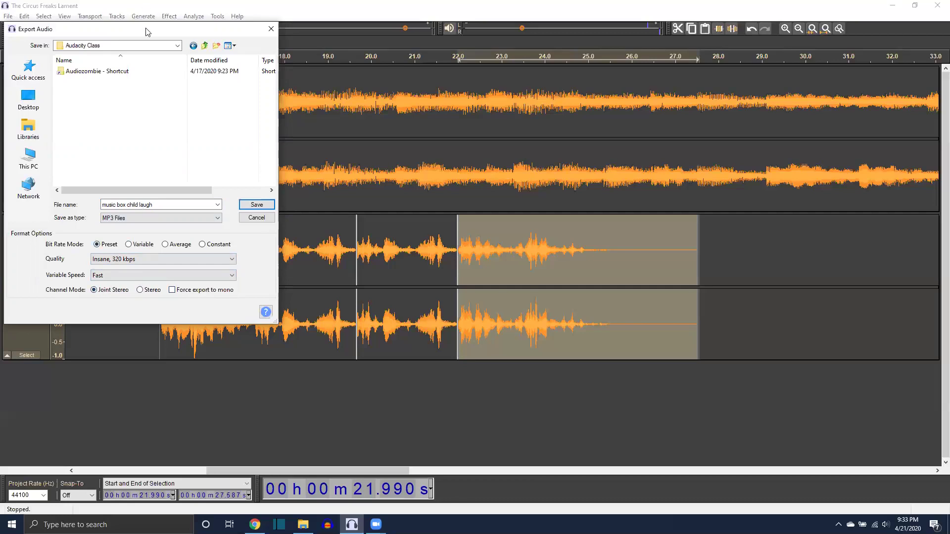
drag(146, 32, 548, 201)
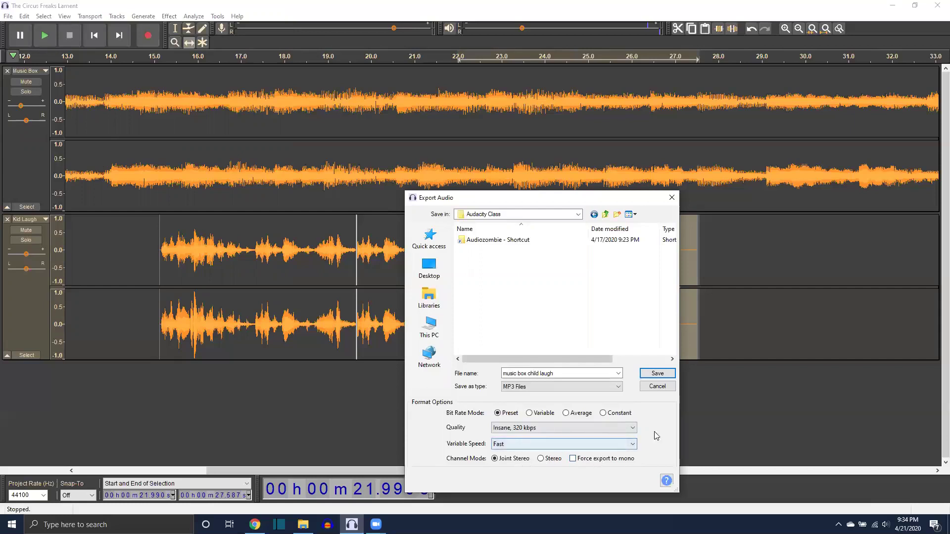
click(658, 374)
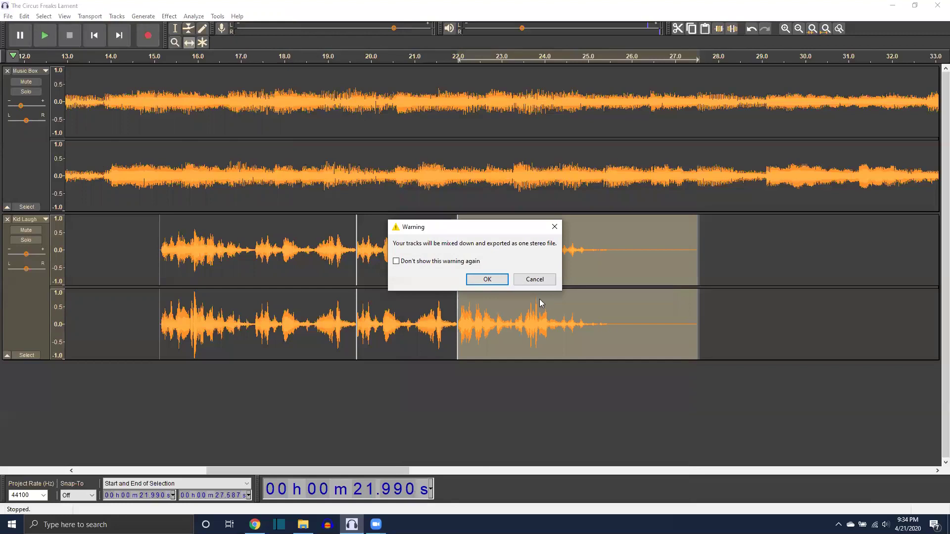
click(482, 280)
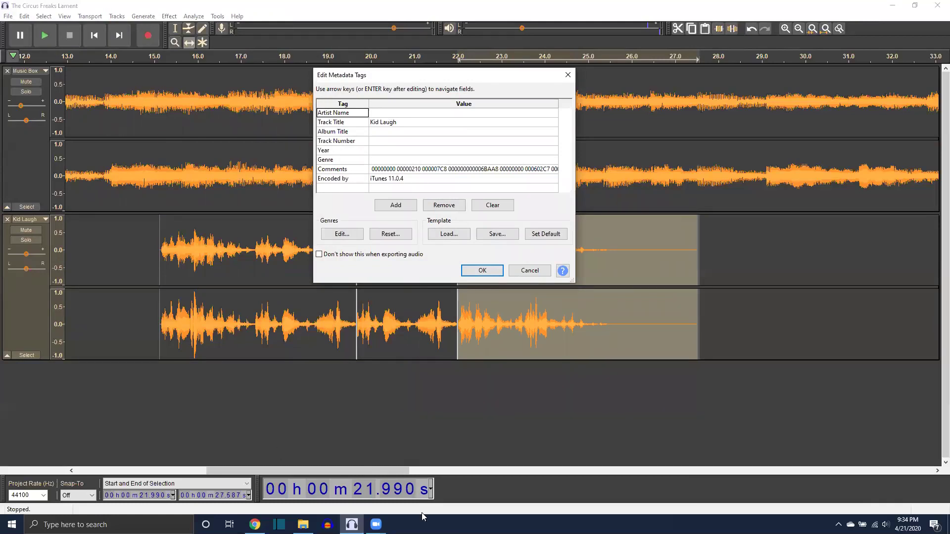
click(303, 524)
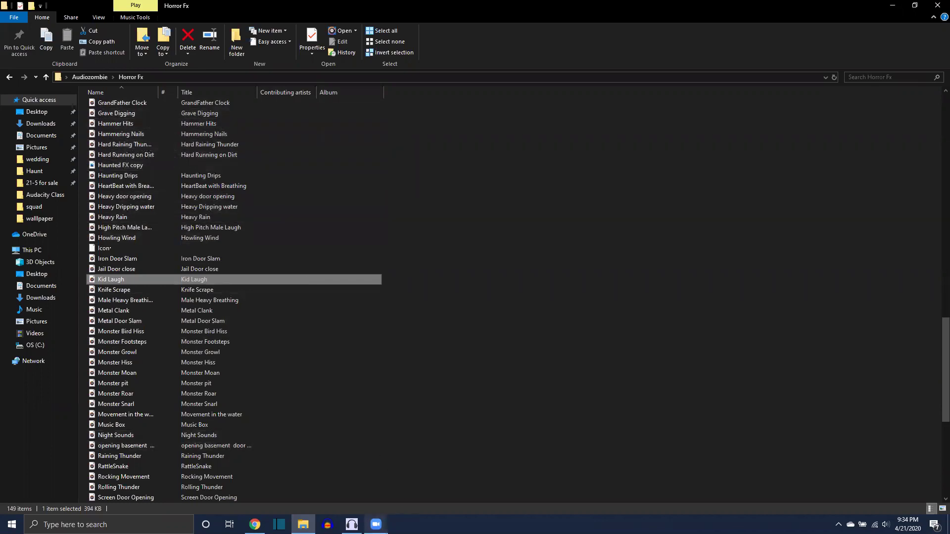
mouse_move(375, 524)
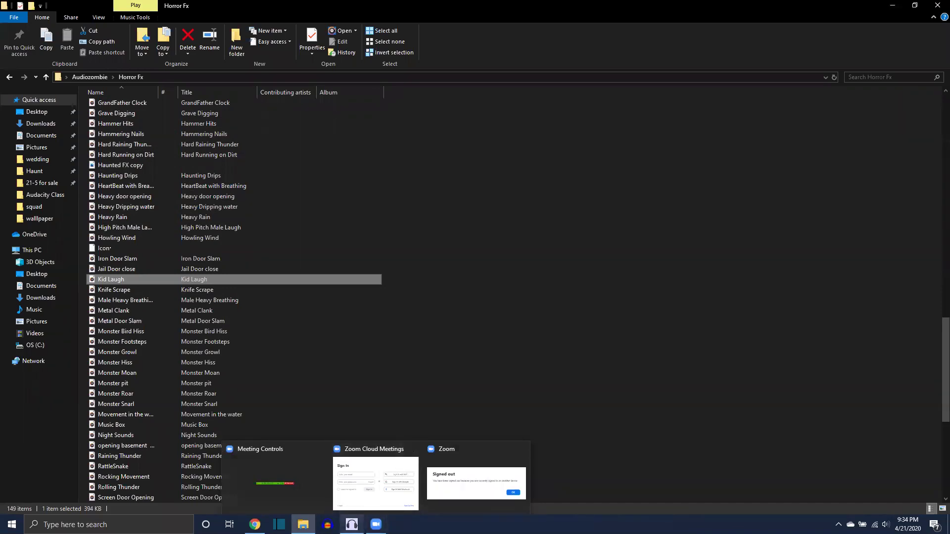
click(352, 524)
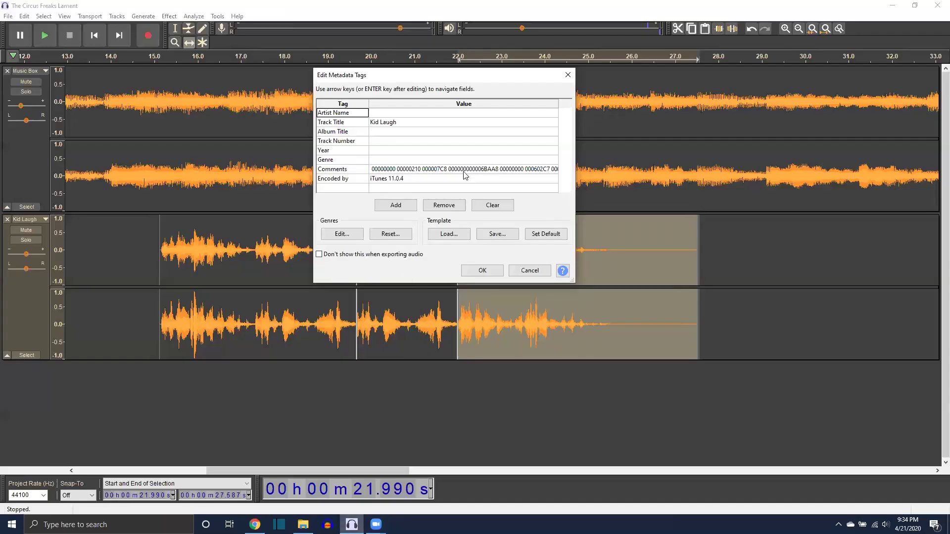
Tag the MP3 with artist HTT, album title Playroom scene, track number 1 and year 20202, and complete the export.
click(415, 115)
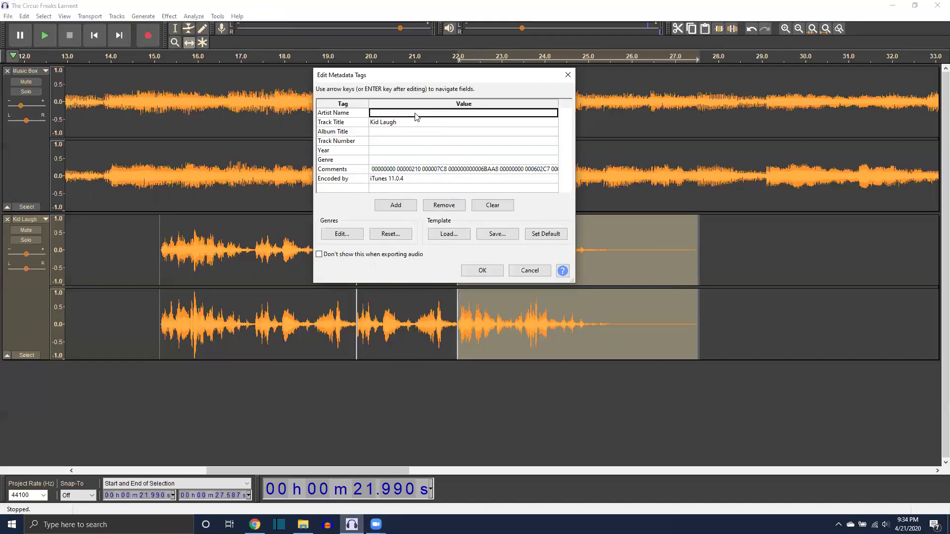
text(HTT)
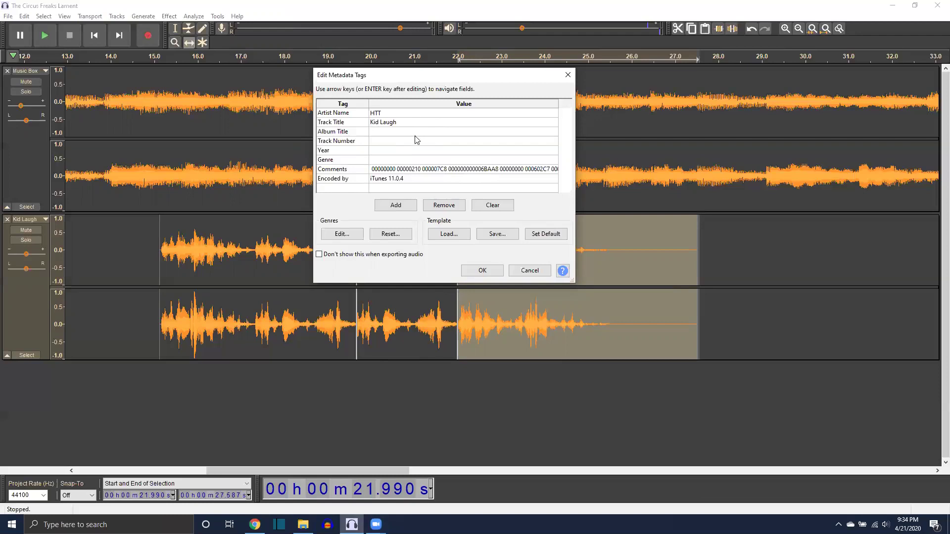
click(417, 131)
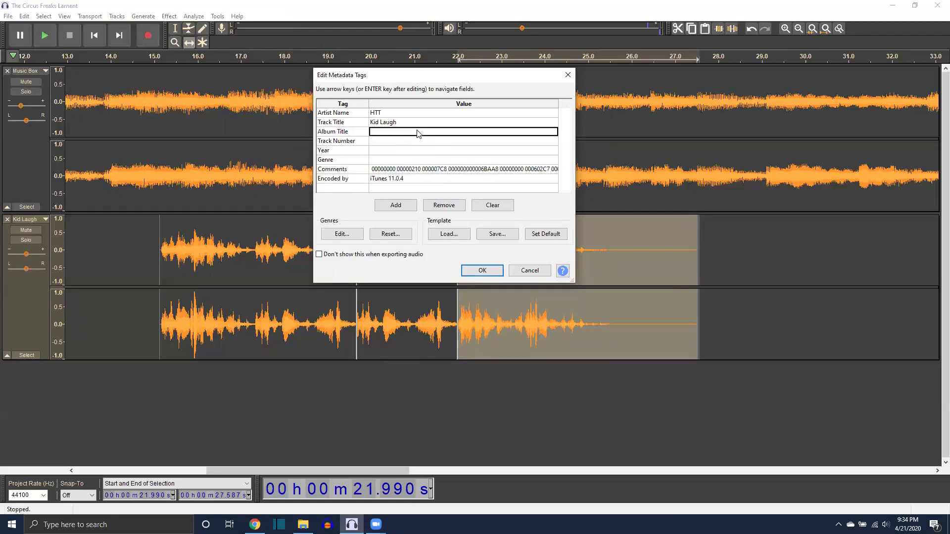
text(Playroom )
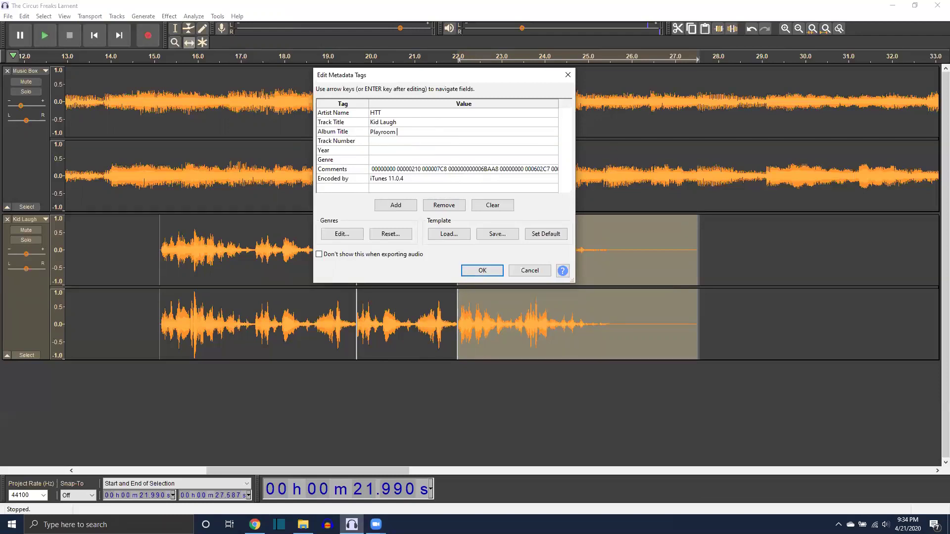
text(scene)
click(393, 142)
text(1)
key(Return)
text(20202)
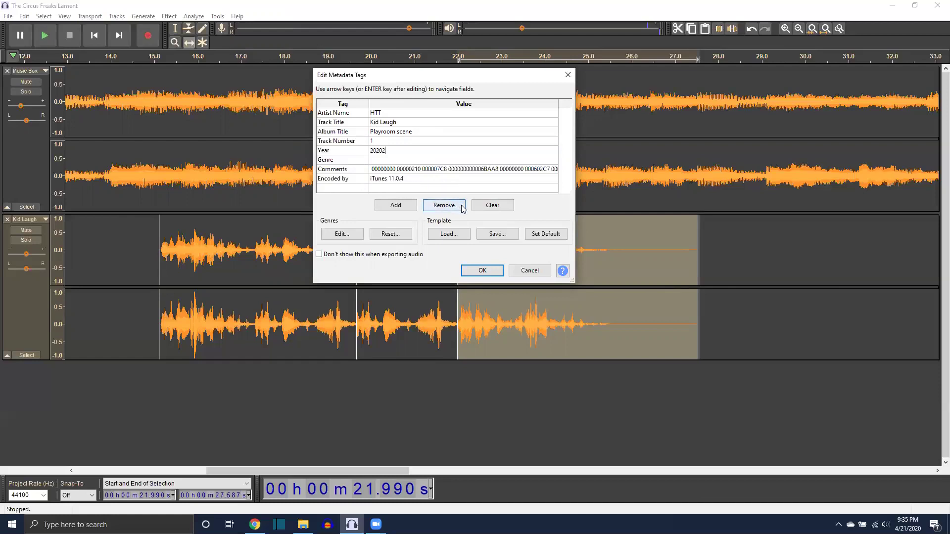
click(482, 272)
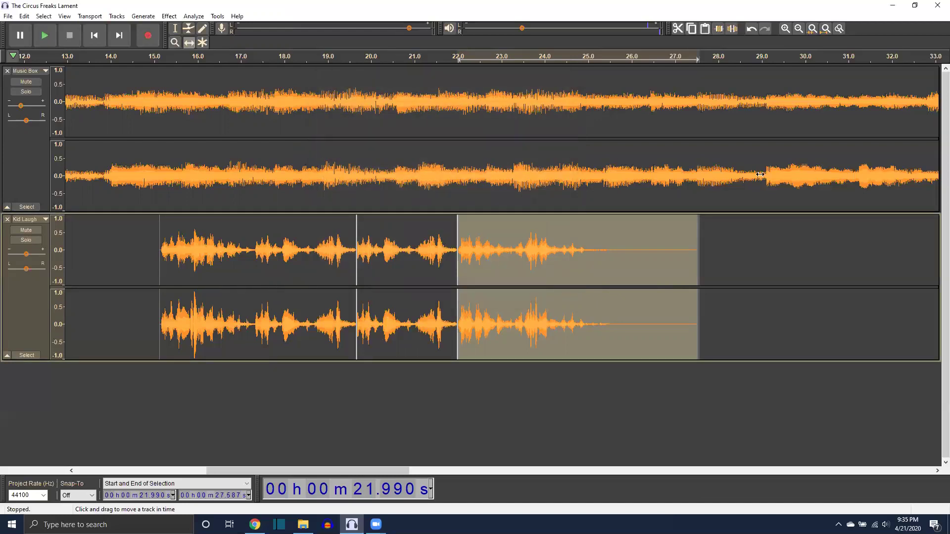
Switch to File Explorer, go back to the Audacity Class folder and select the exported music box child laugh file.
drag(368, 464, 454, 470)
mouse_move(335, 488)
mouse_down()
mouse_move(316, 488)
mouse_move(366, 487)
mouse_move(320, 489)
mouse_move(330, 491)
mouse_up()
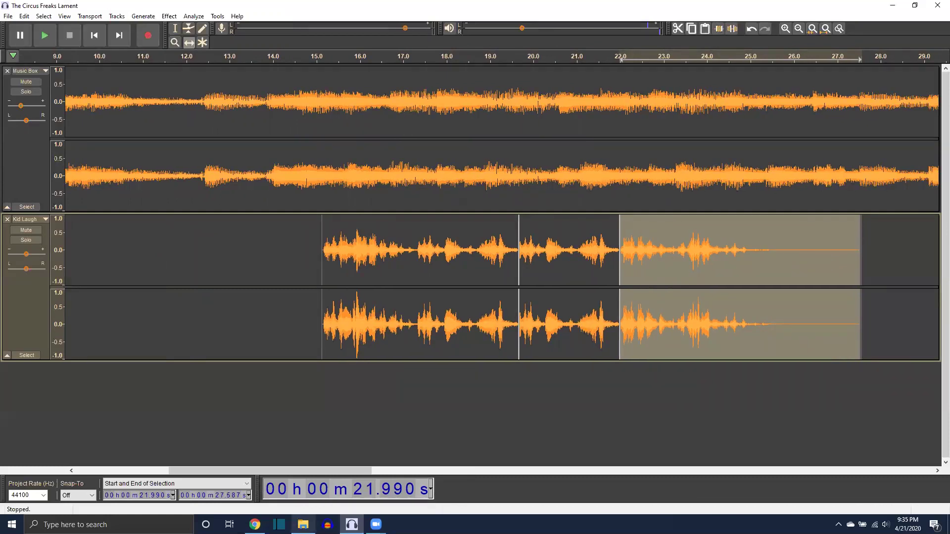
click(303, 524)
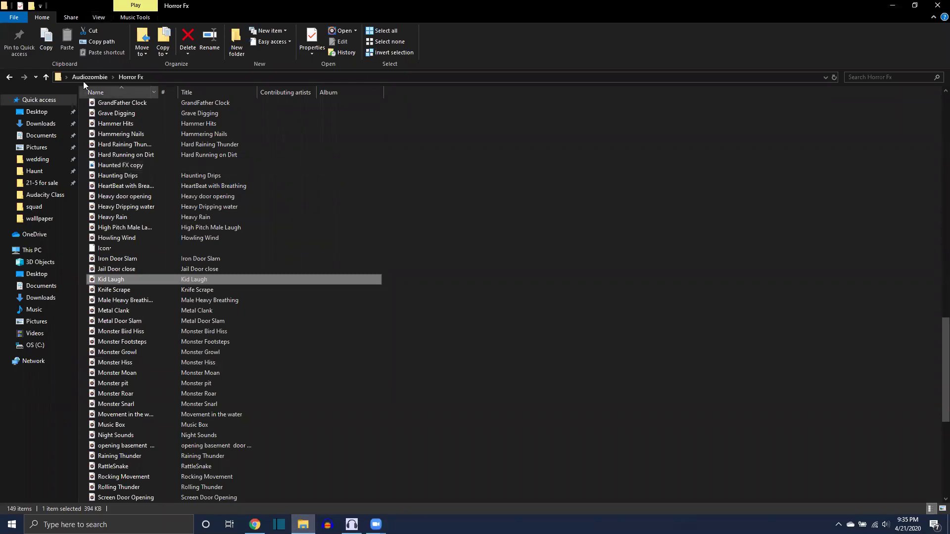
click(76, 78)
key(Up)
key(Return)
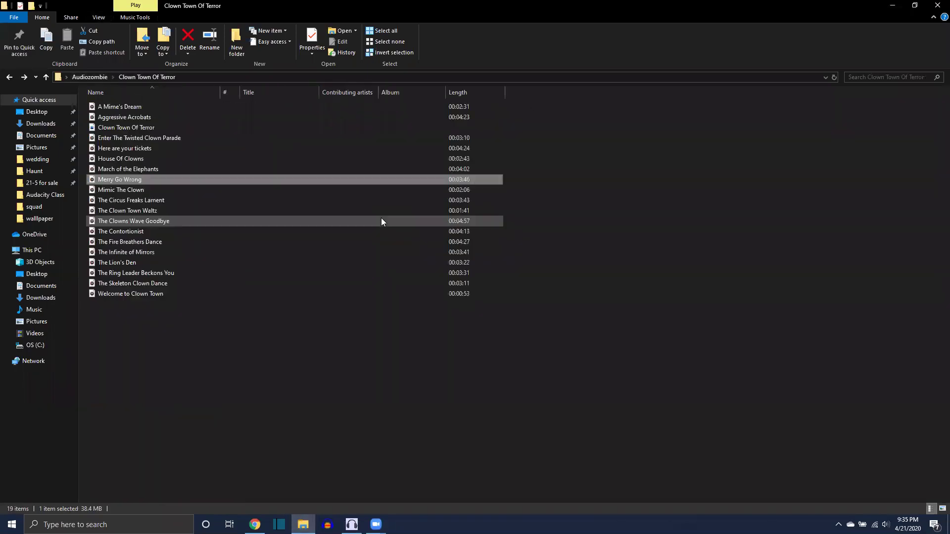
key(BackSpace)
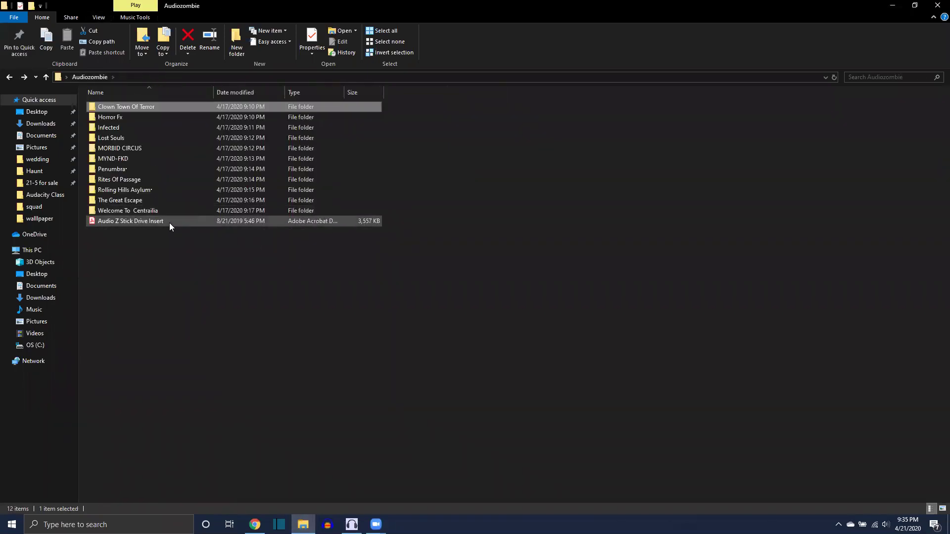
key(BackSpace)
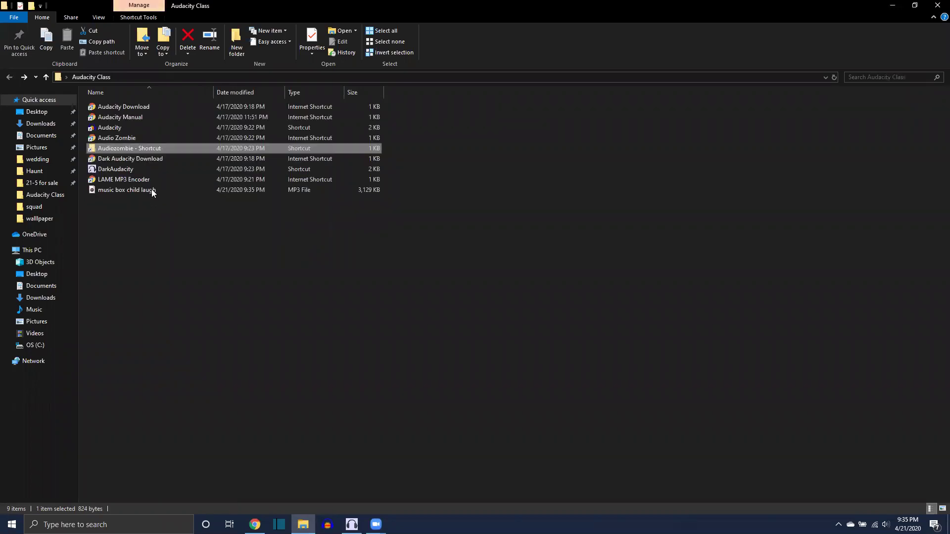
click(153, 191)
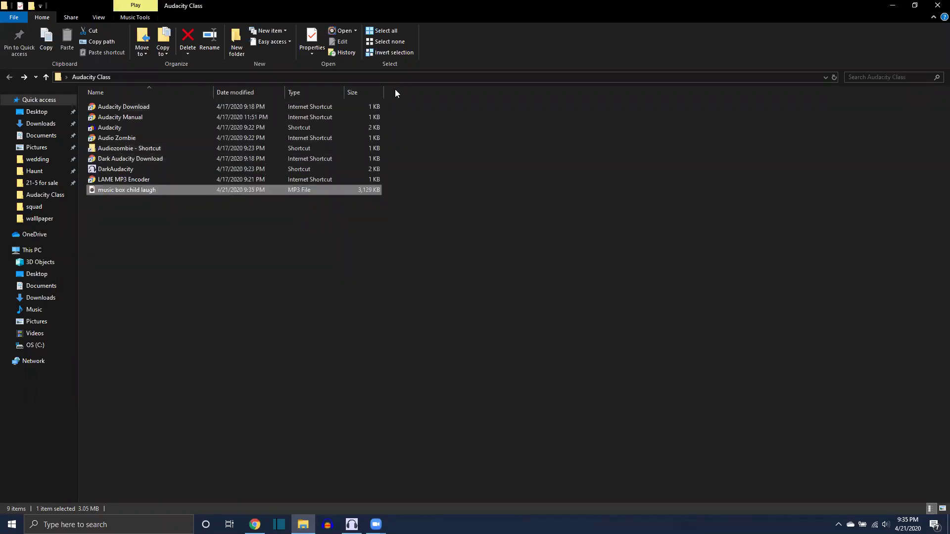
Show the Tags and Title columns in the Audacity Class folder's details view.
right_click(359, 192)
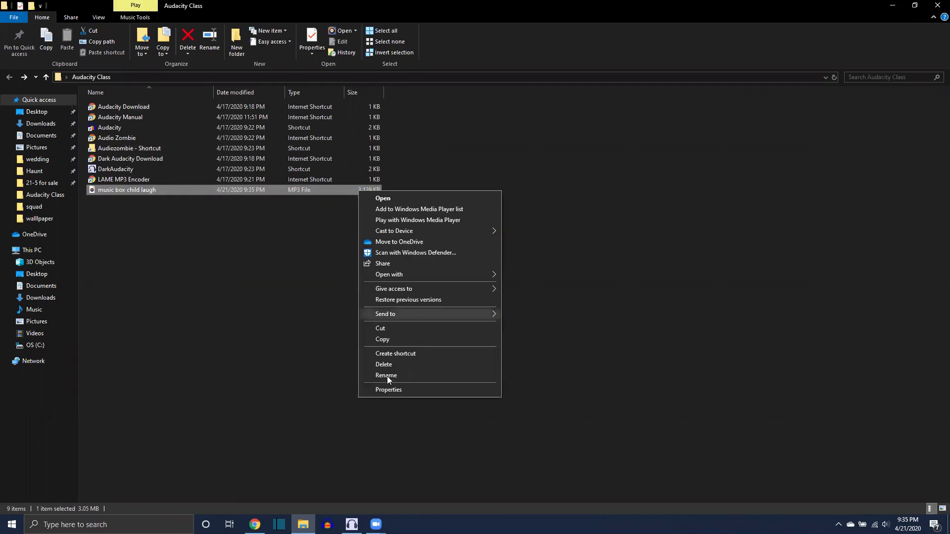
right_click(392, 90)
right_click(393, 90)
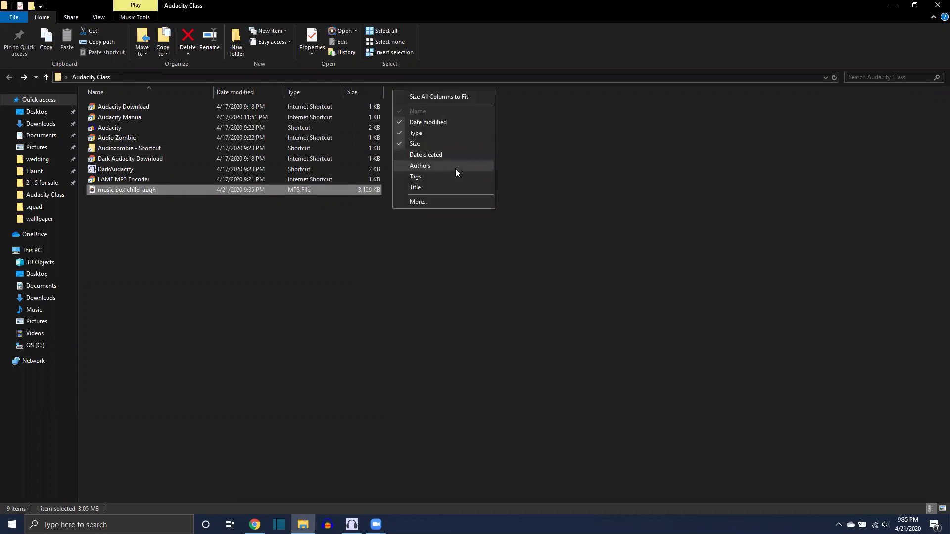
click(434, 178)
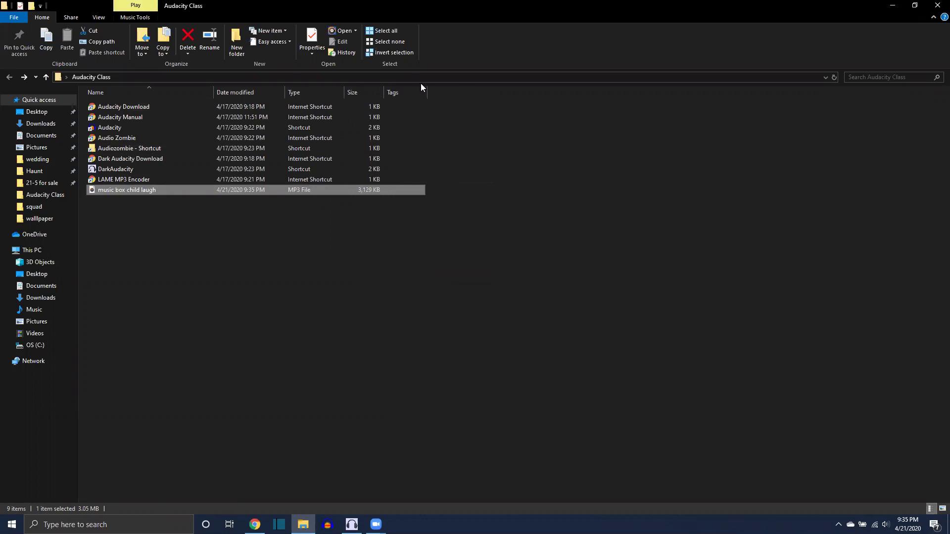
right_click(444, 99)
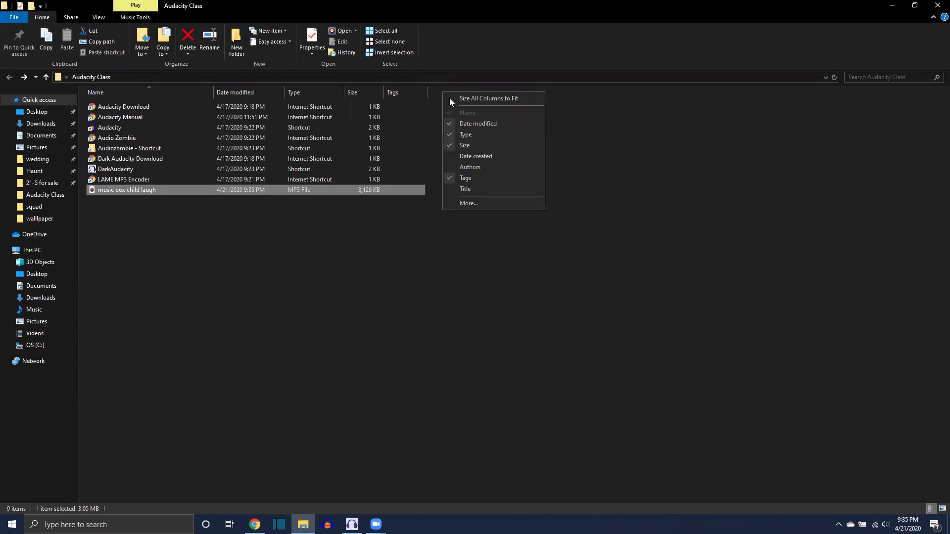
click(472, 190)
Add the Album ID detail from the full list of columns to the folder view.
right_click(538, 94)
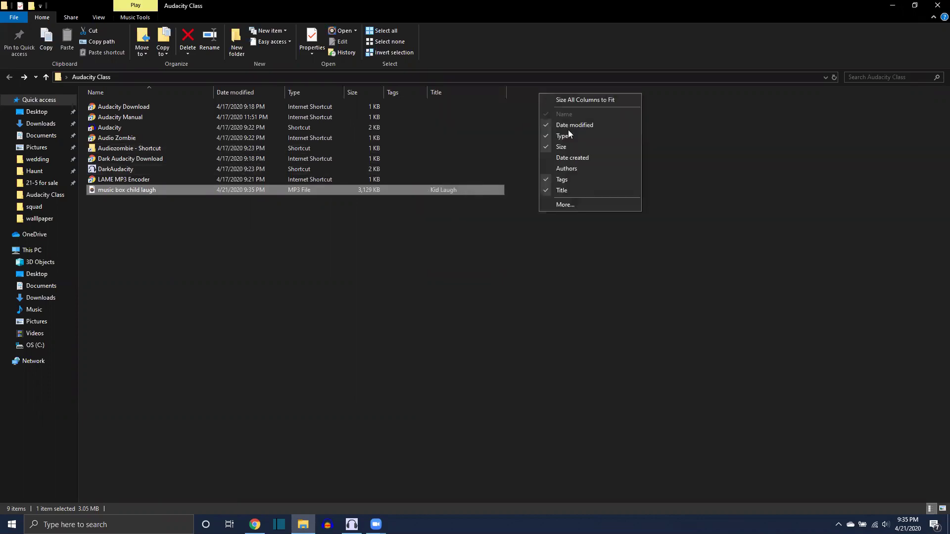
click(570, 205)
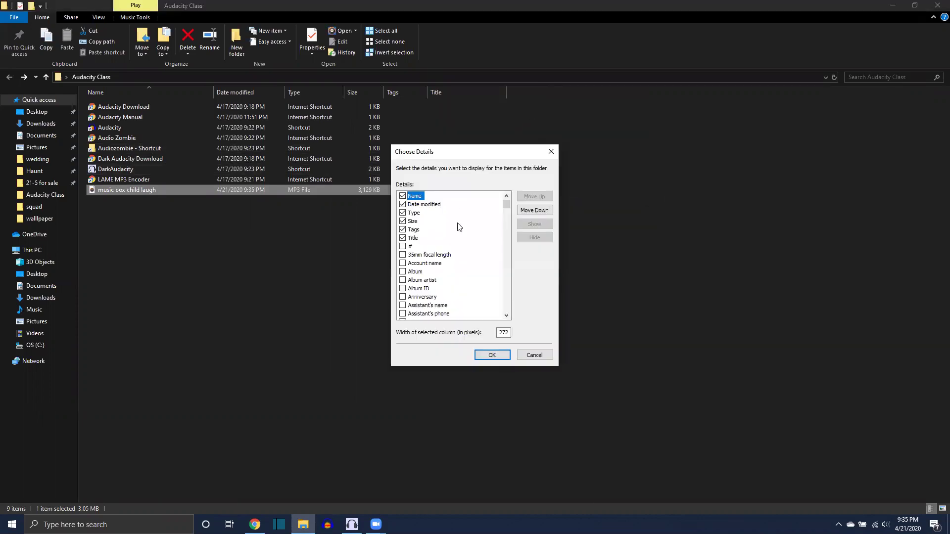
click(403, 289)
click(491, 356)
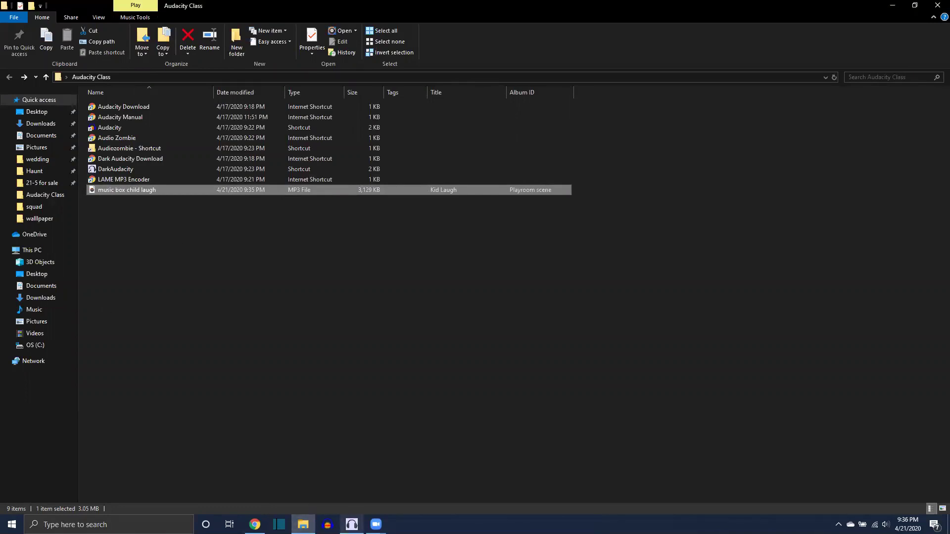
Return to DarkAudacity and look over the available analysis, transport and effect commands.
click(351, 525)
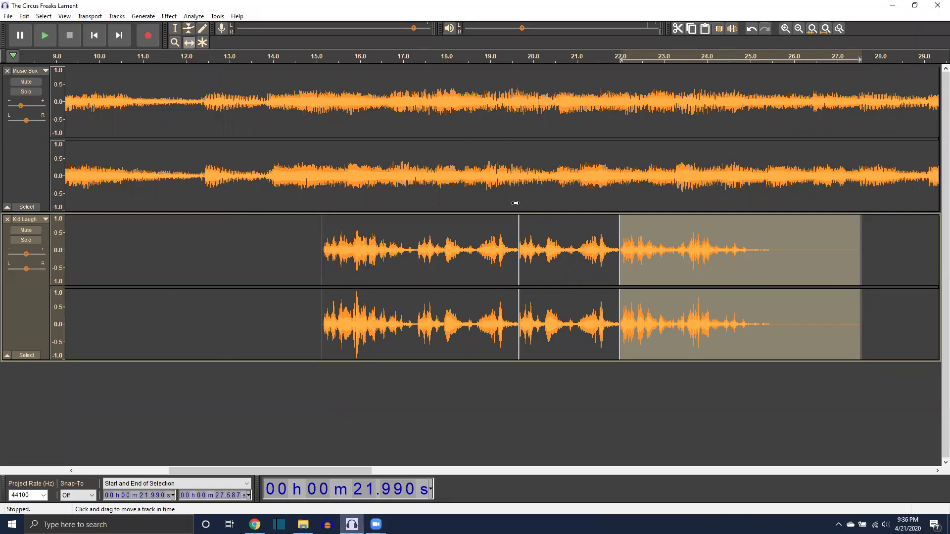
click(169, 16)
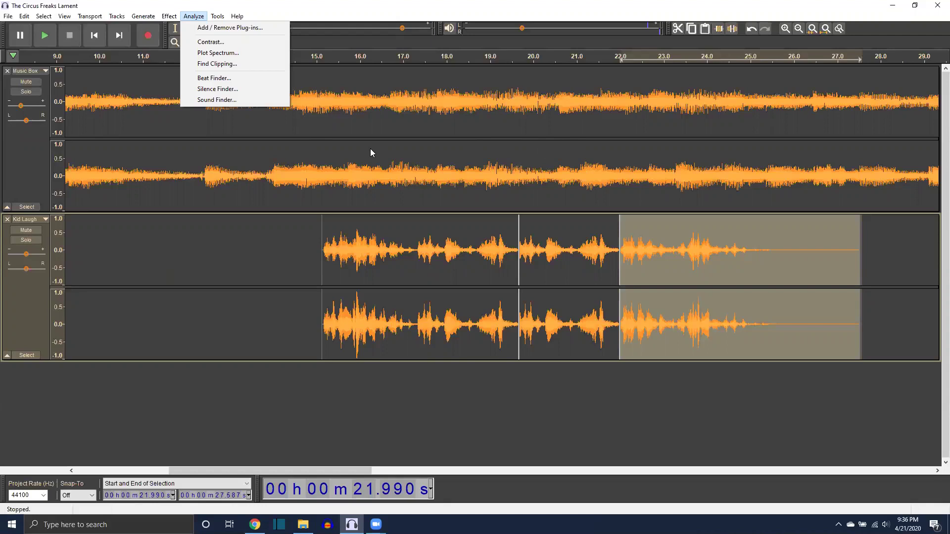
mouse_move(218, 16)
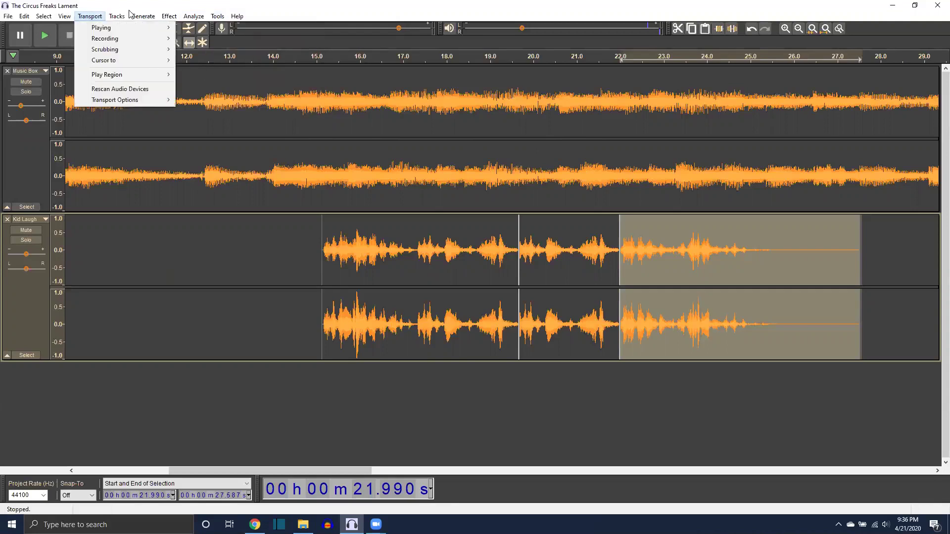
mouse_move(169, 16)
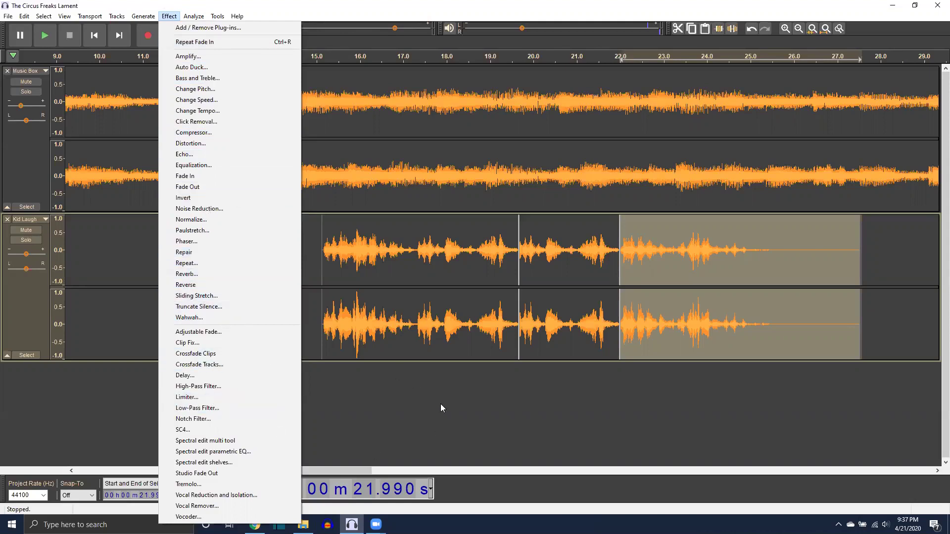
Switch to Chrome and examine the Audacity Manual's contents, including the Using Audacity topics and the tutorials.
key(alt+Tab)
key(alt+Tab)
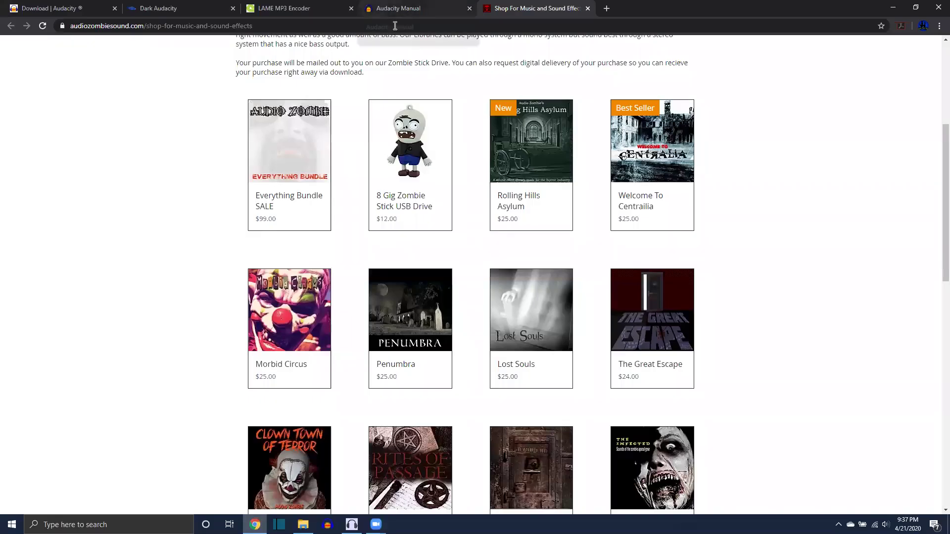
click(395, 10)
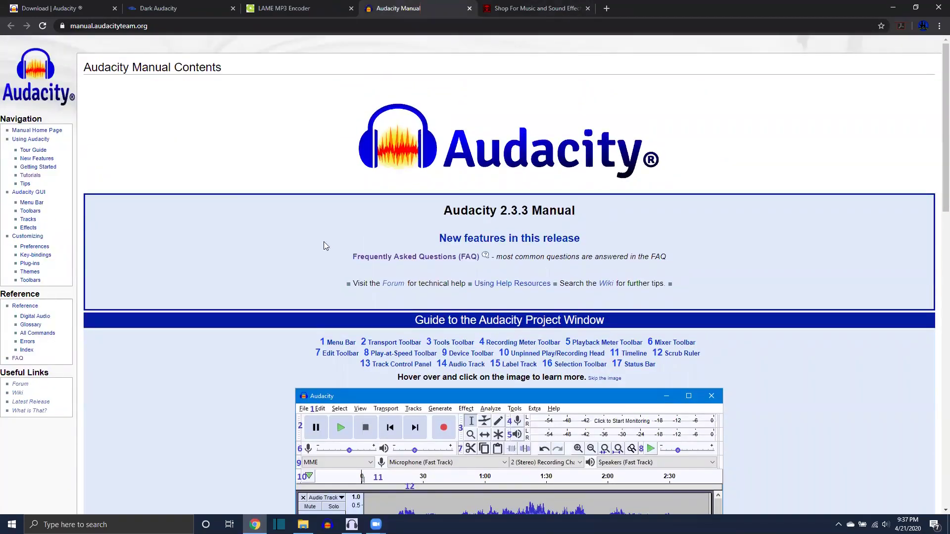
scroll(324, 242, down, 7)
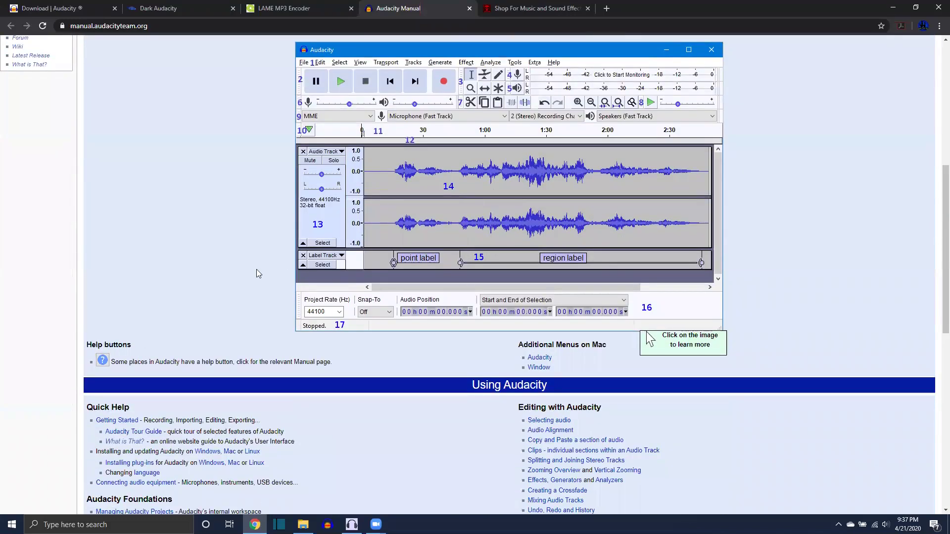
scroll(256, 270, down, 4)
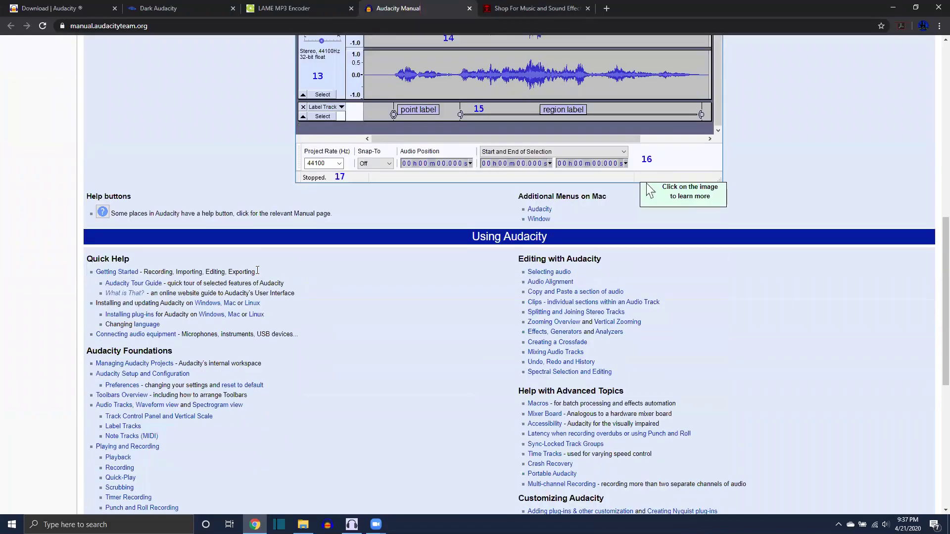
scroll(257, 270, down, 1)
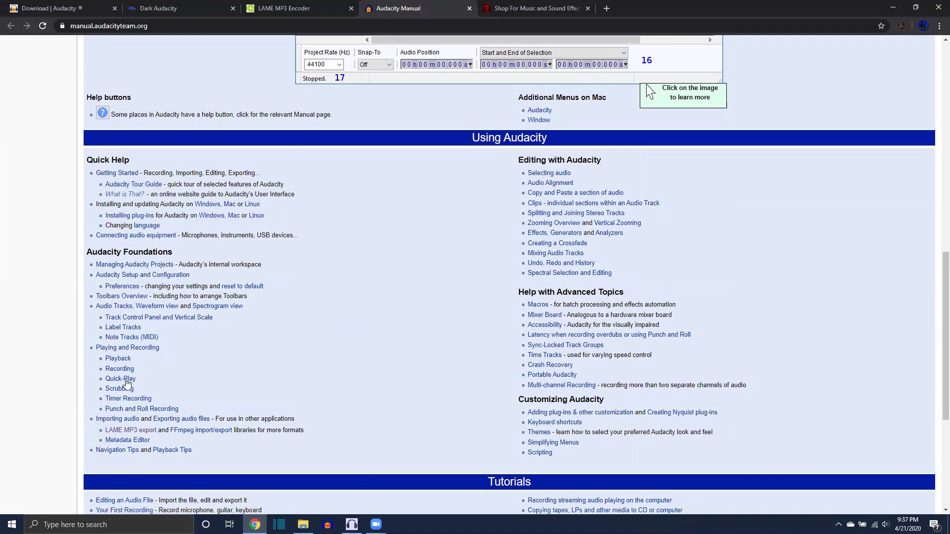
scroll(444, 324, down, 5)
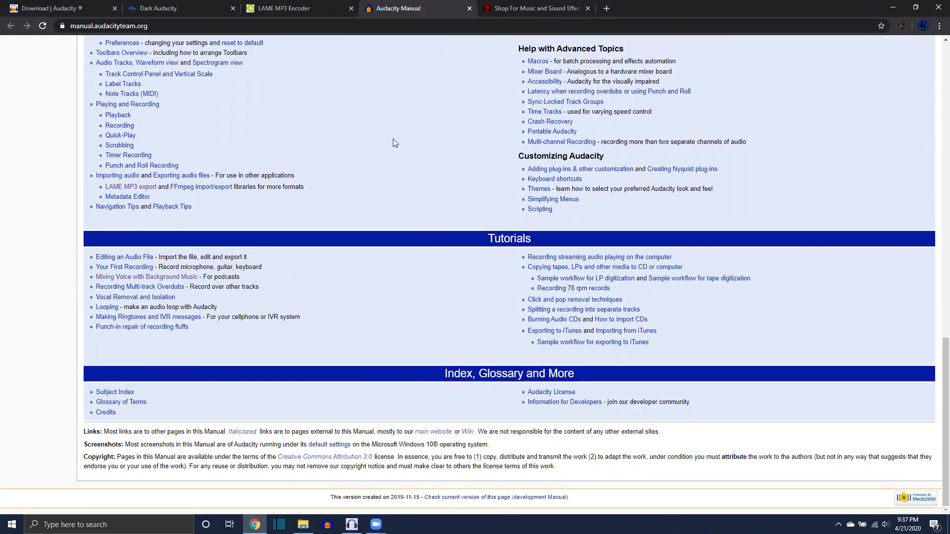
scroll(322, 196, up, 1)
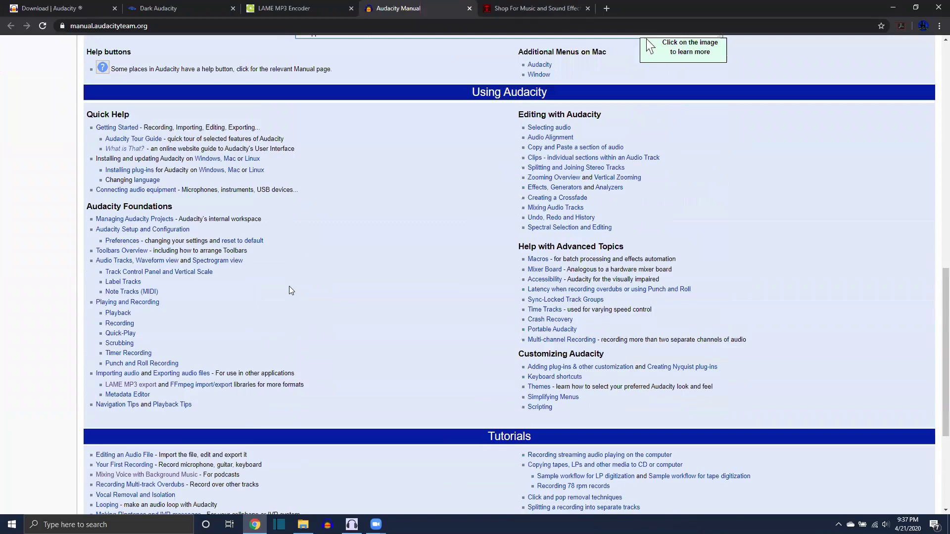
scroll(289, 286, up, 3)
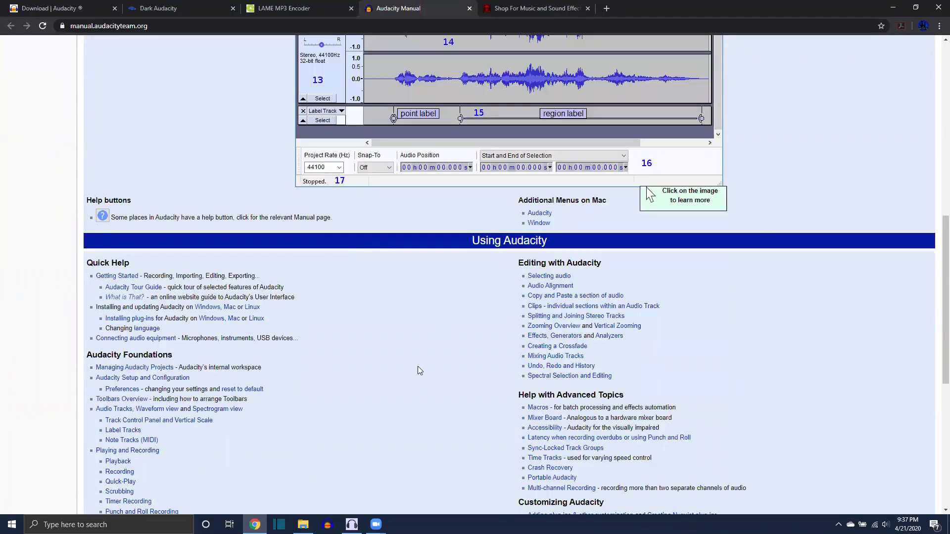
scroll(401, 374, up, 10)
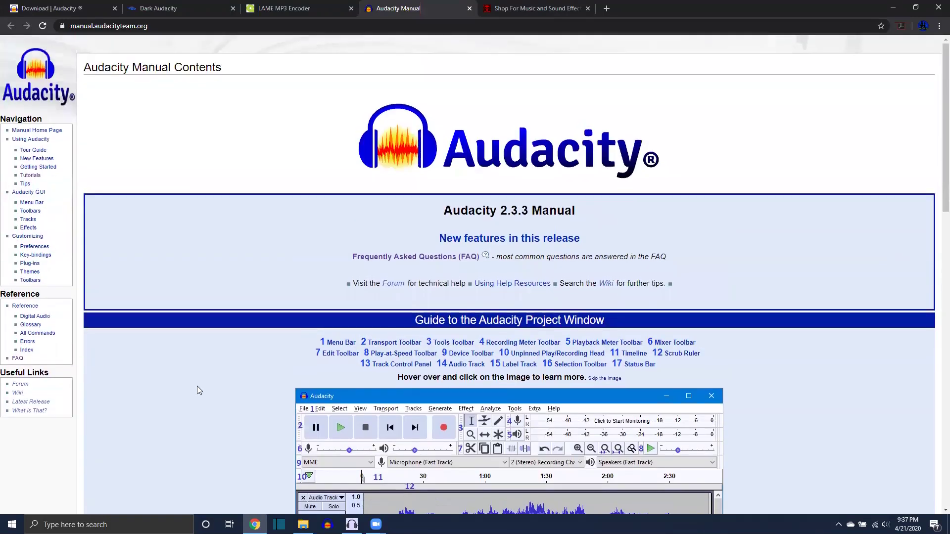
Open the manual's New Features page and read through the release changes to the Equalization effect split.
click(32, 159)
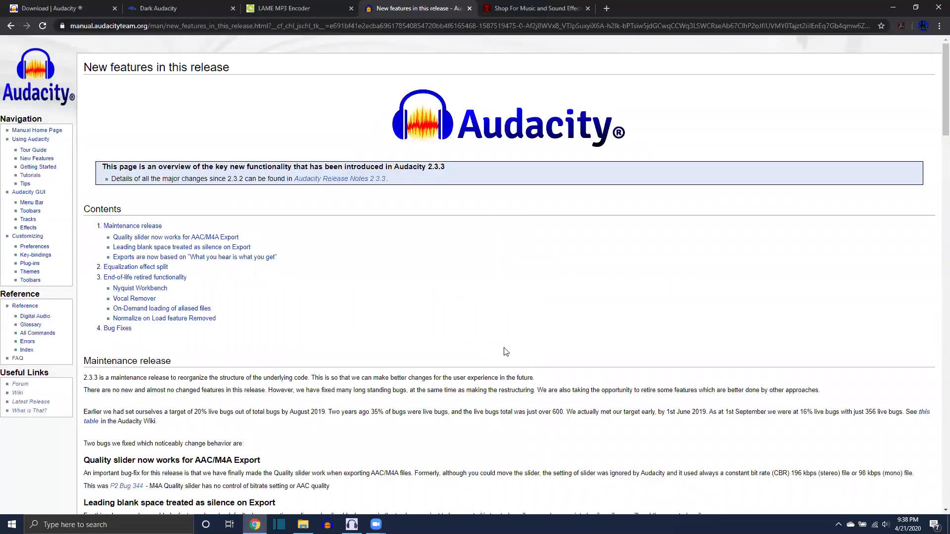
scroll(505, 352, down, 6)
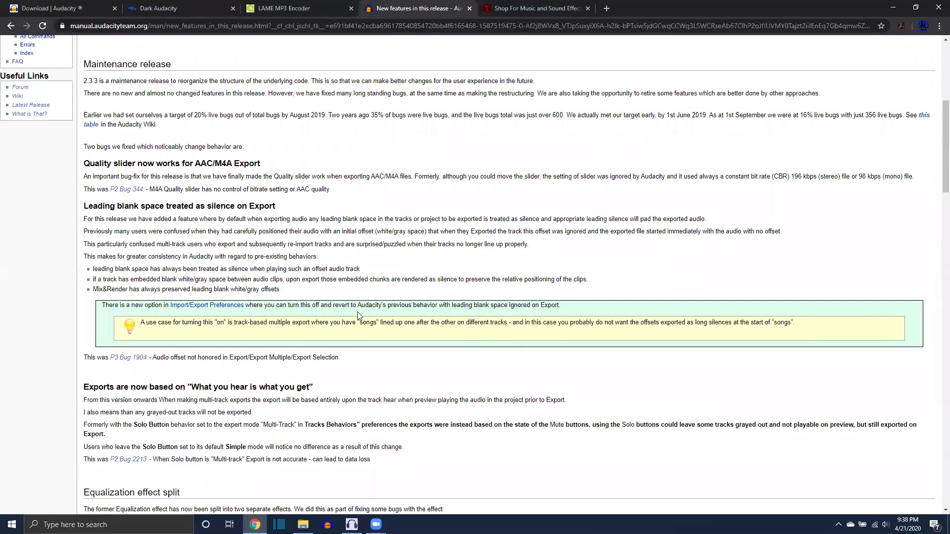
scroll(322, 350, down, 8)
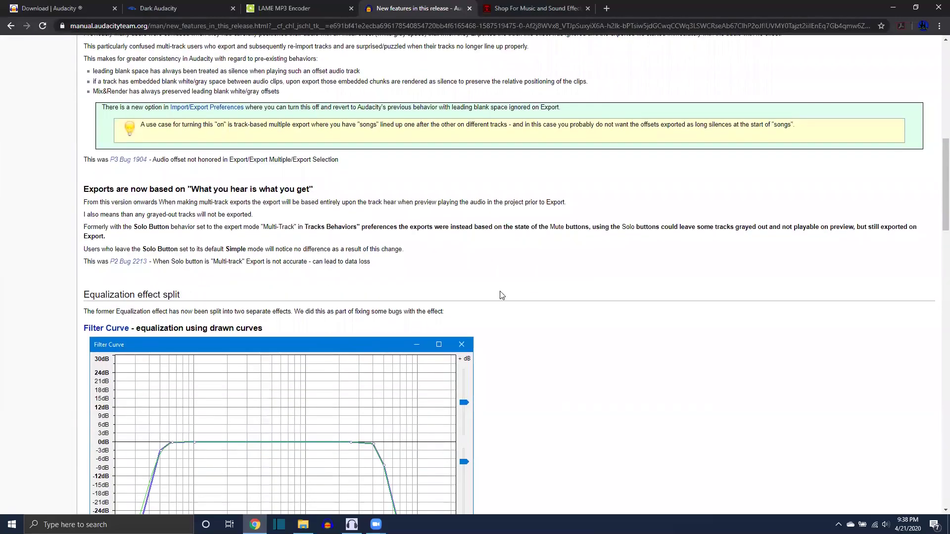
Read the rest of the New Features page, covering the split equalization effects and retired functionality, and return to its beginning.
scroll(443, 326, down, 4)
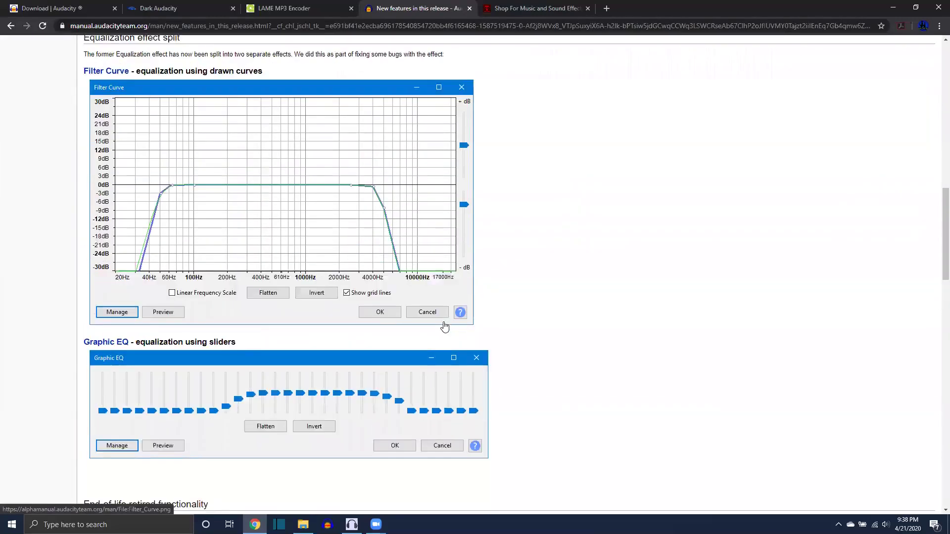
scroll(424, 318, down, 3)
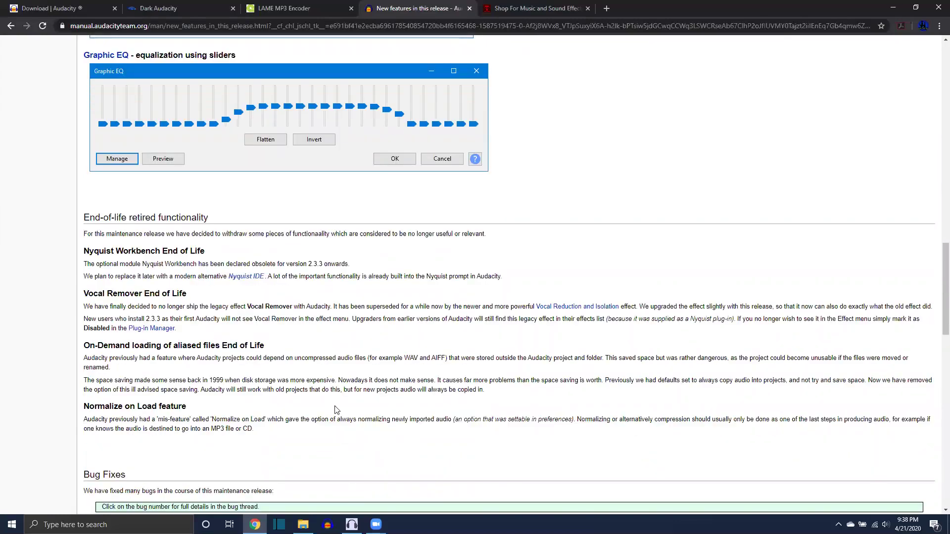
scroll(336, 410, up, 20)
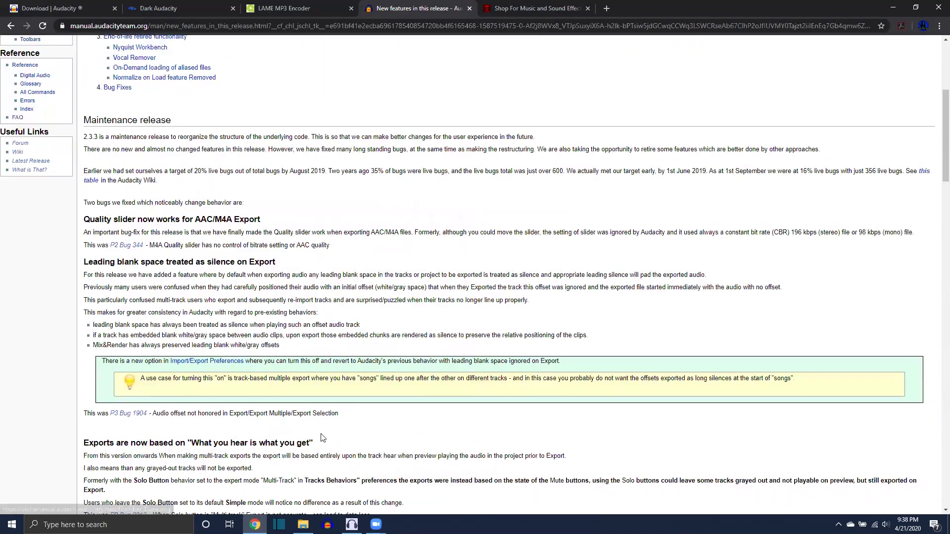
scroll(299, 440, up, 2)
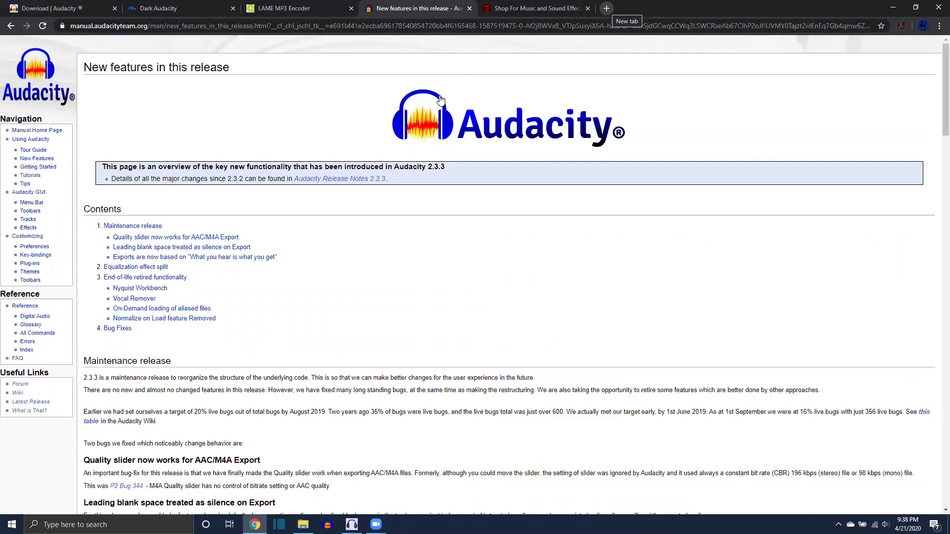
Search Google for "youtube audio library" in a new browser tab and open YouTube's Audio Library from the results.
key(ctrl+t)
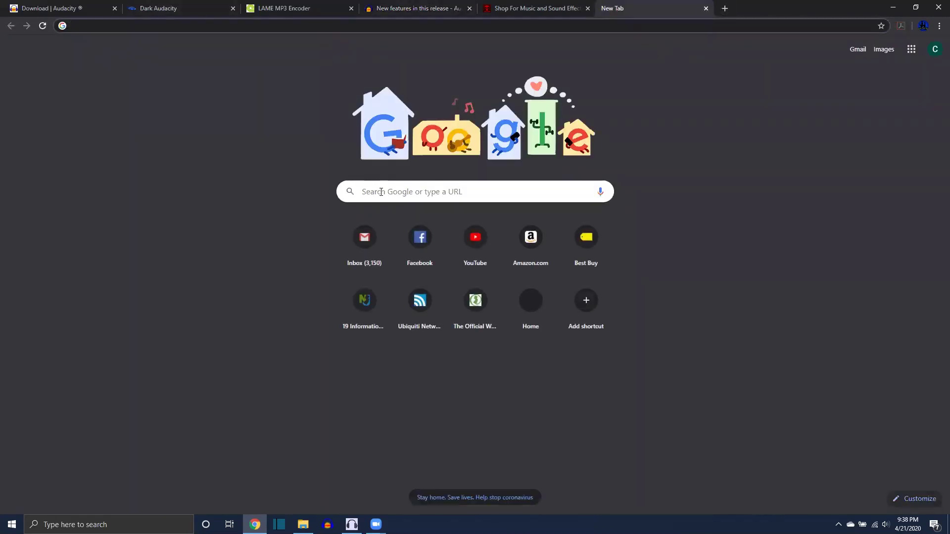
click(381, 192)
text(youtube audio)
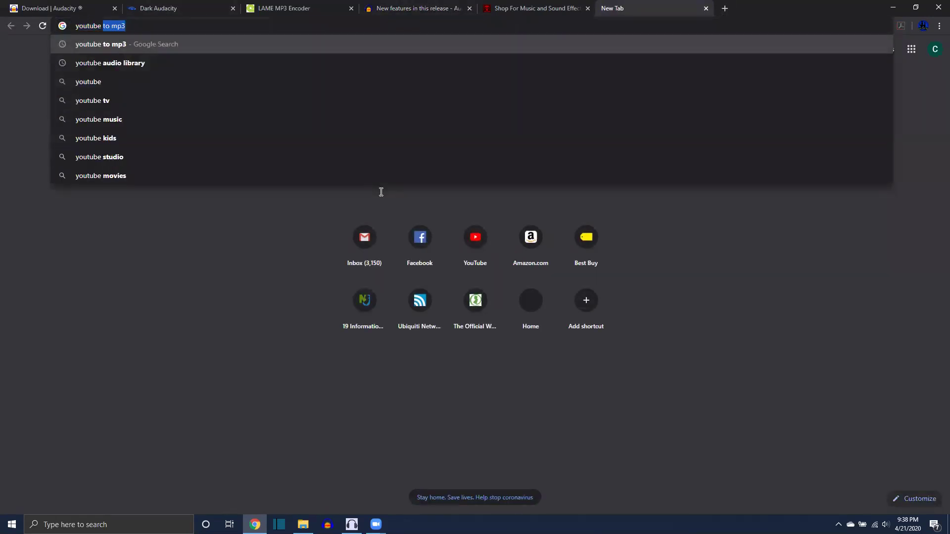
text( library)
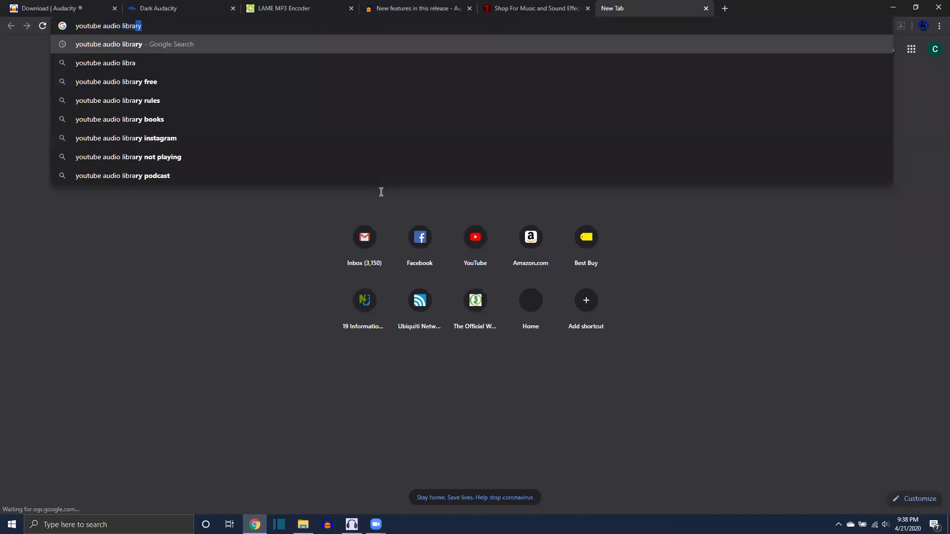
key(Return)
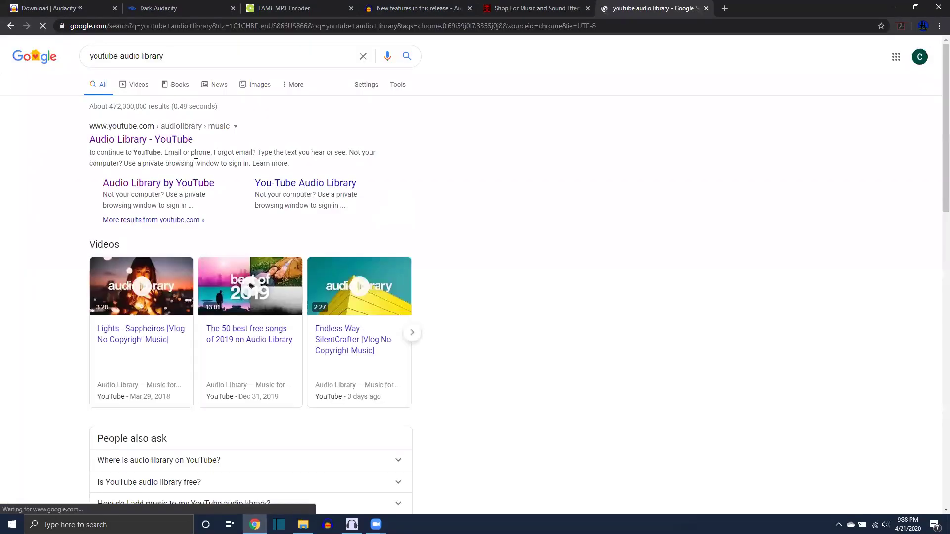
click(169, 142)
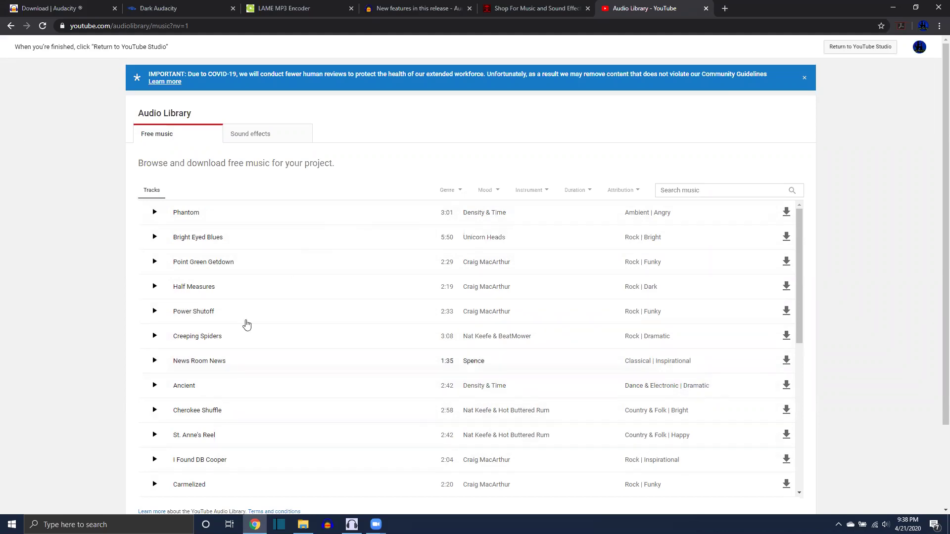
Preview the free music track Phantom, skipping ahead to about half a minute in, and stop playback.
click(154, 213)
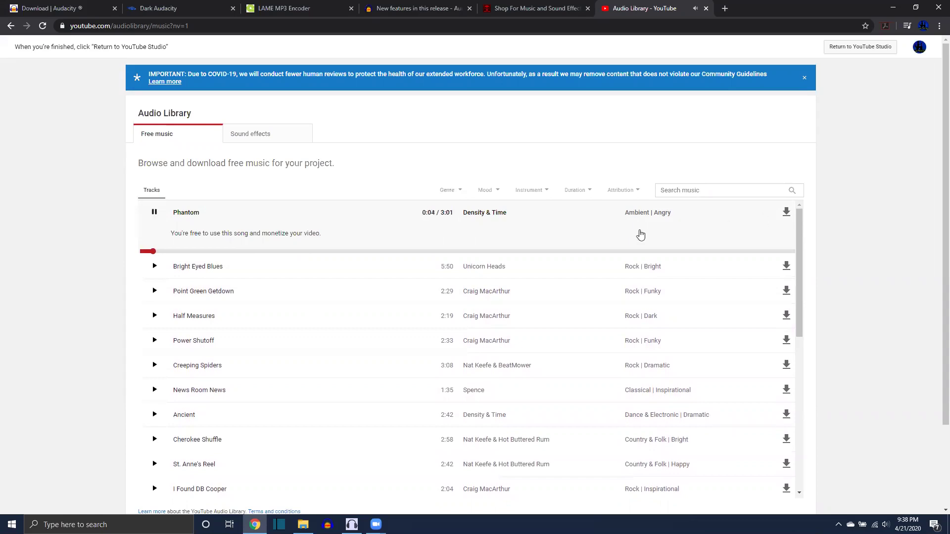
click(257, 251)
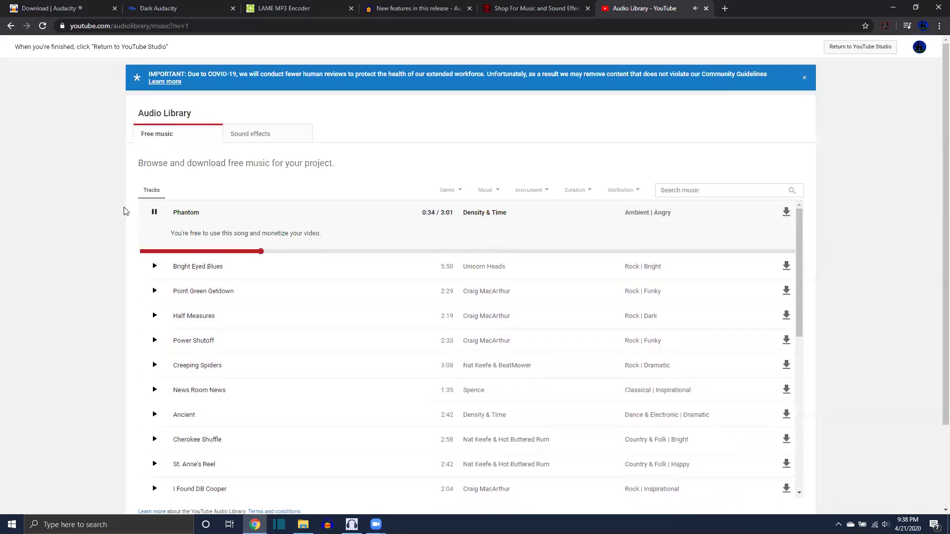
click(154, 214)
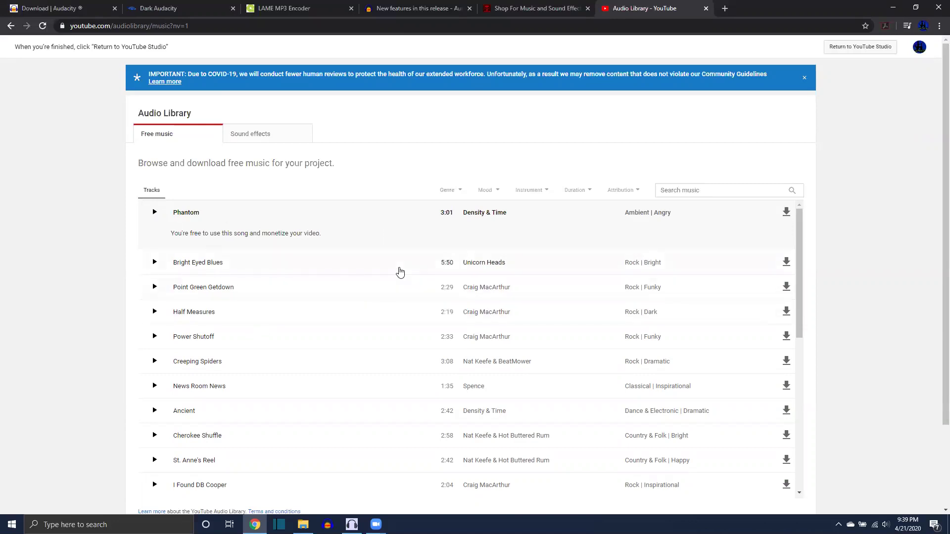
Browse the free music, filter it to tracks with Attribution required, and show the license details of Hero's Theme.
scroll(400, 272, down, 13)
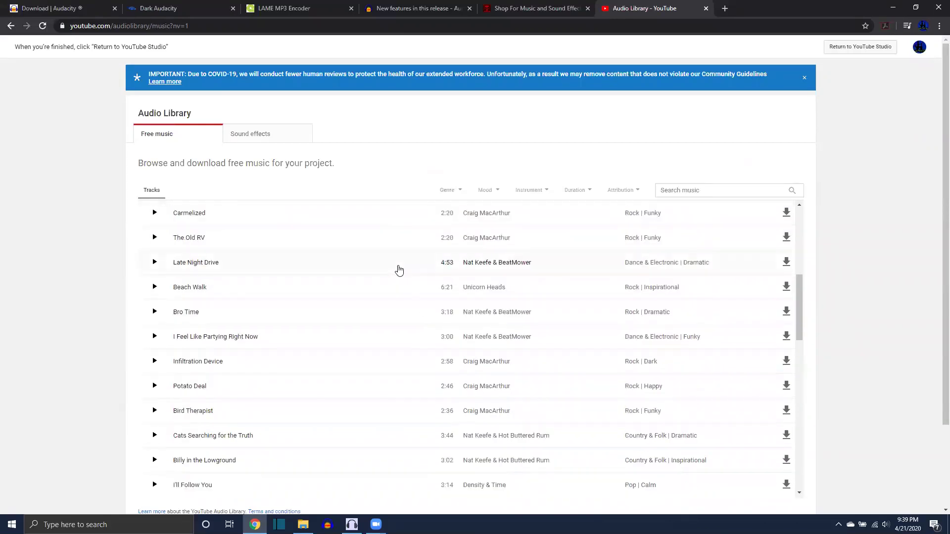
scroll(399, 269, up, 13)
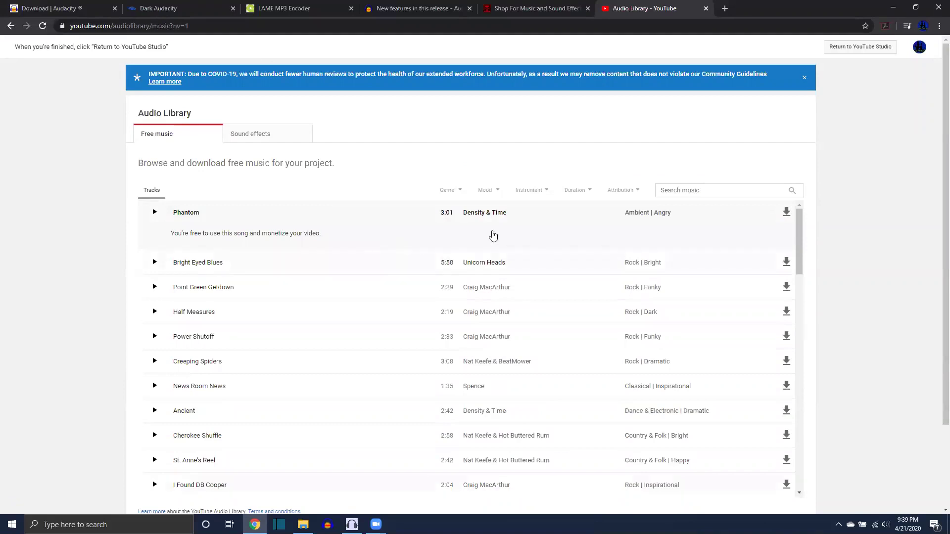
click(625, 191)
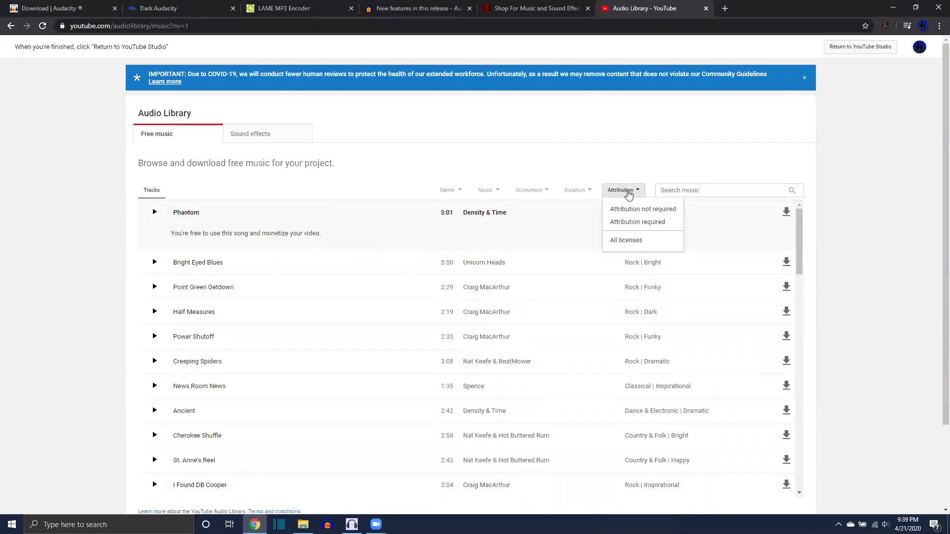
click(638, 222)
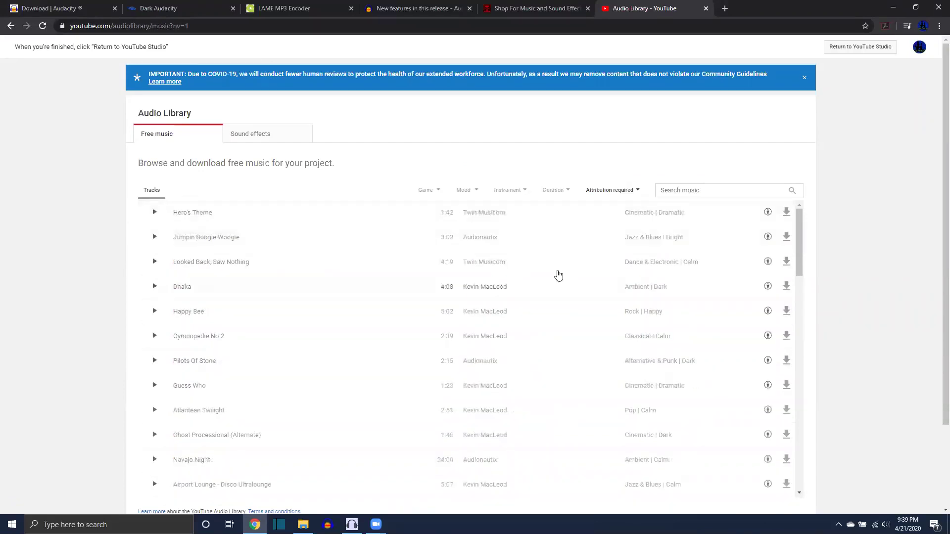
click(222, 216)
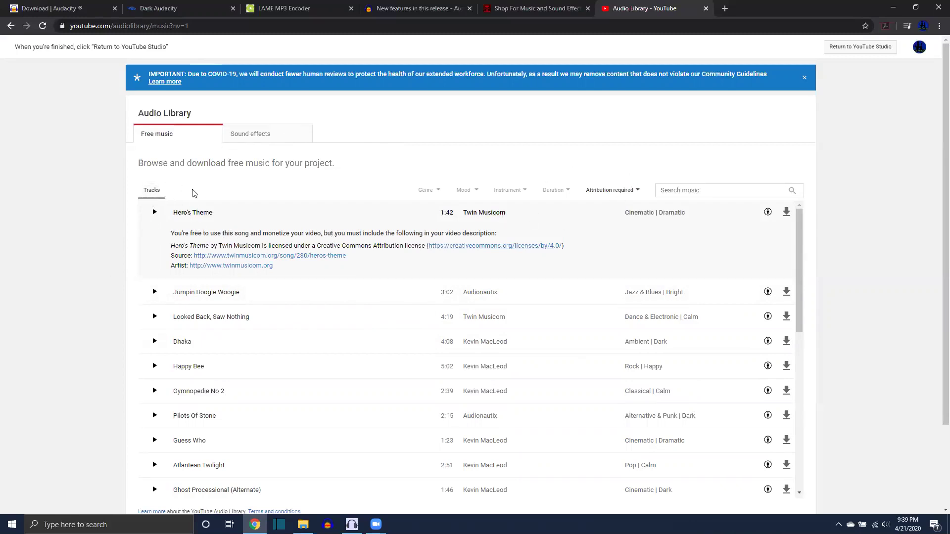
Open the library's sound effects and briefly preview Aggressive Zombie Snarls and Air Tank Leak Slow.
click(266, 135)
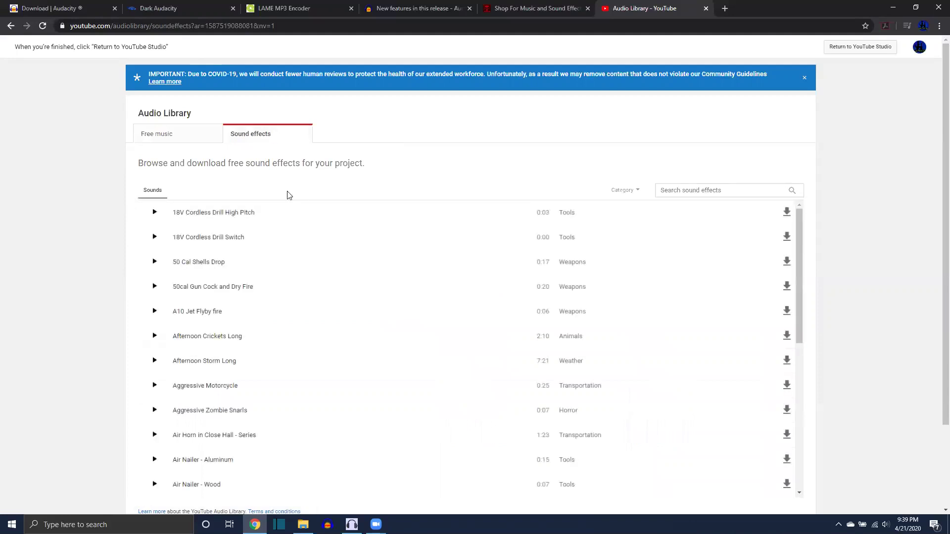
scroll(309, 331, down, 2)
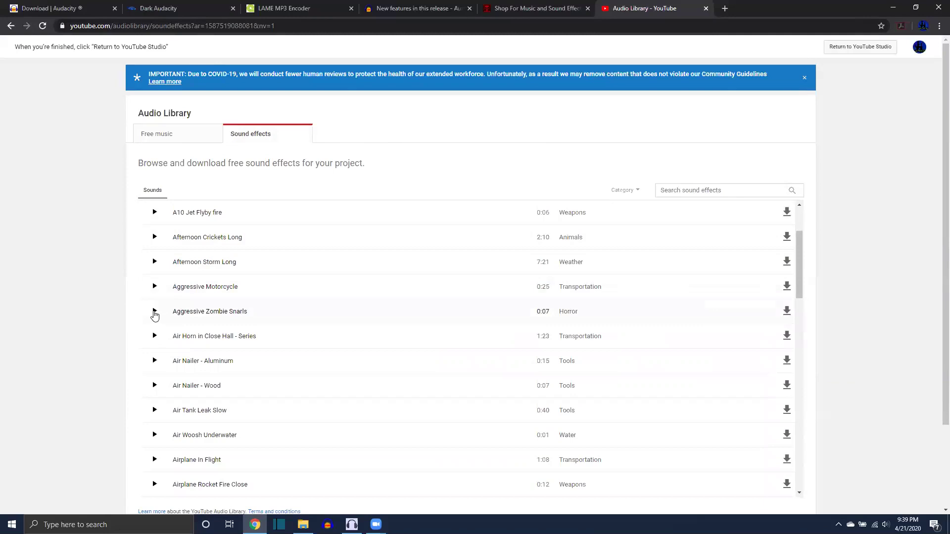
click(155, 312)
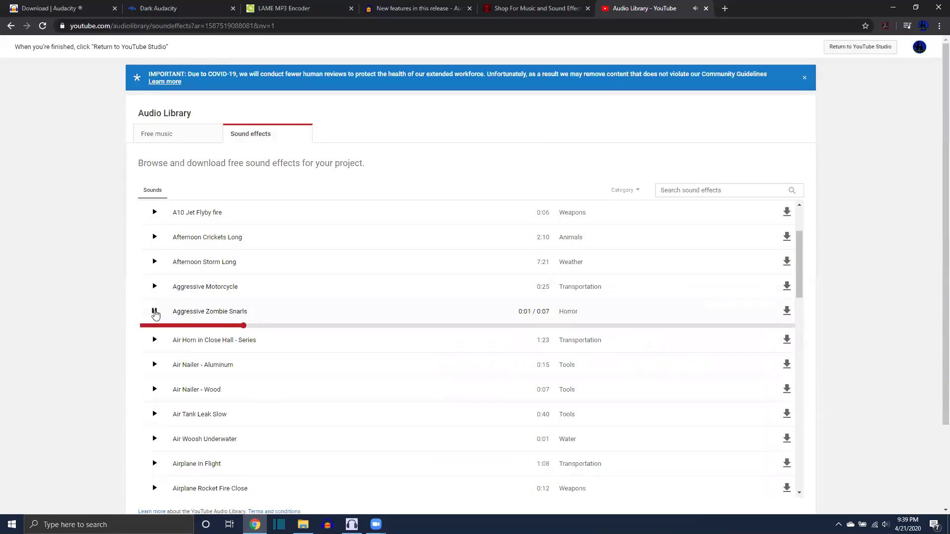
click(154, 312)
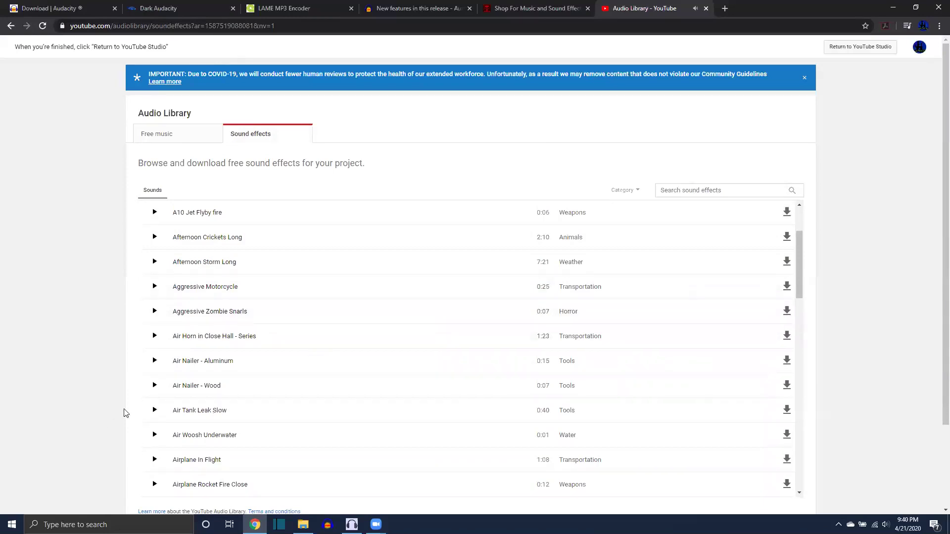
click(154, 411)
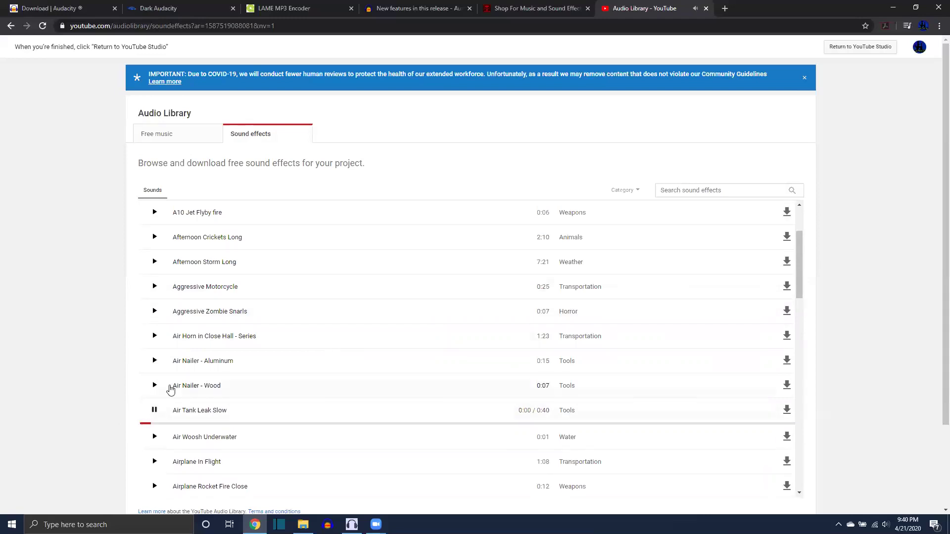
click(155, 415)
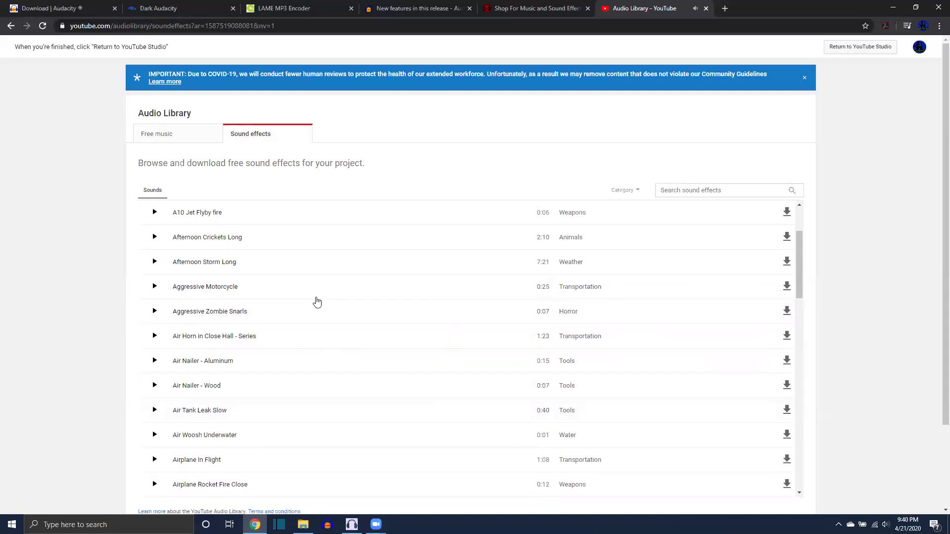
Find the Ambient Hum Pitched horror sound effect, preview a few seconds of it and stop playback.
scroll(316, 302, down, 10)
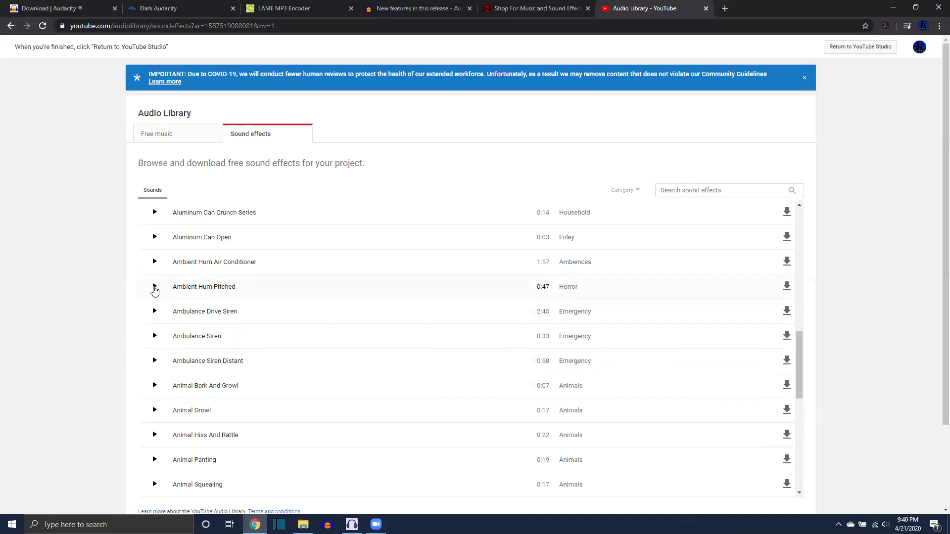
click(155, 287)
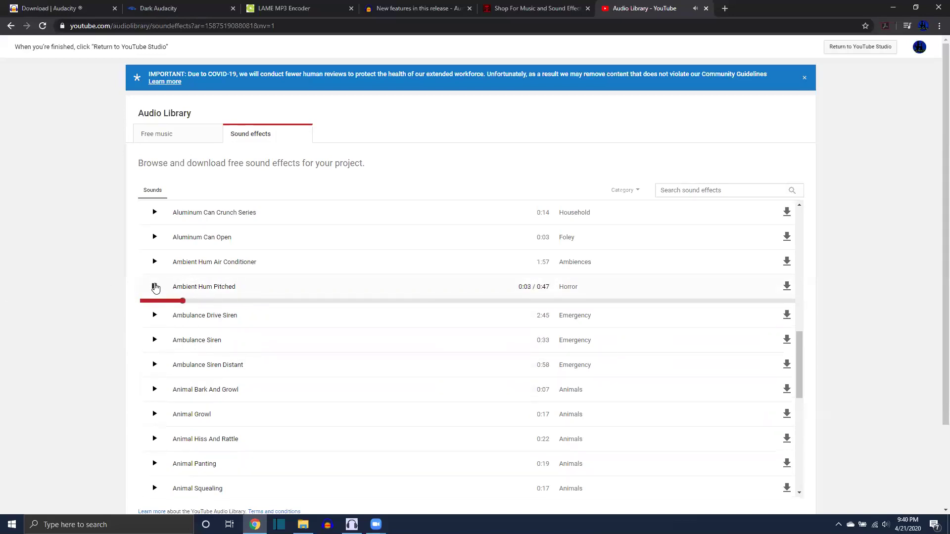
click(154, 286)
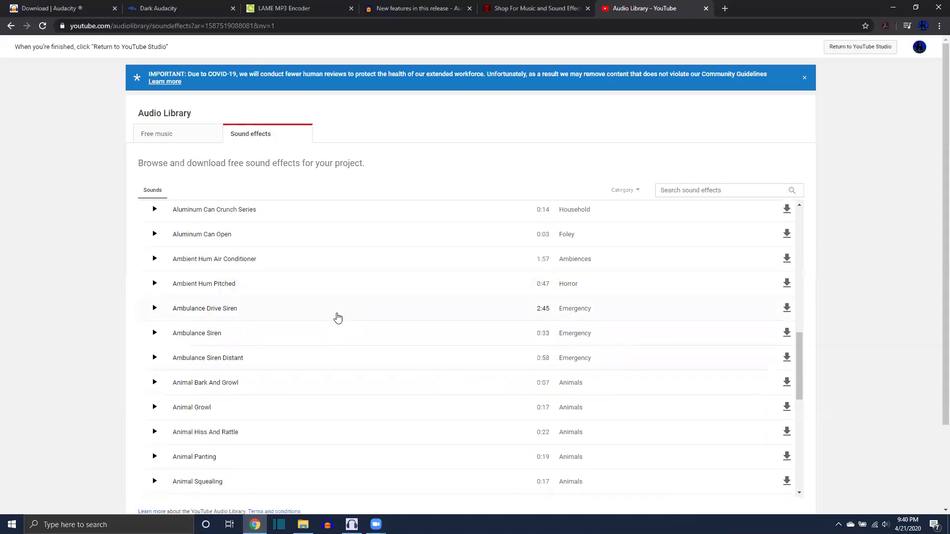
Look through the sound effects list as far as the chopping sounds and preview Chopping Hollow Tree.
scroll(335, 318, down, 6)
scroll(289, 367, down, 8)
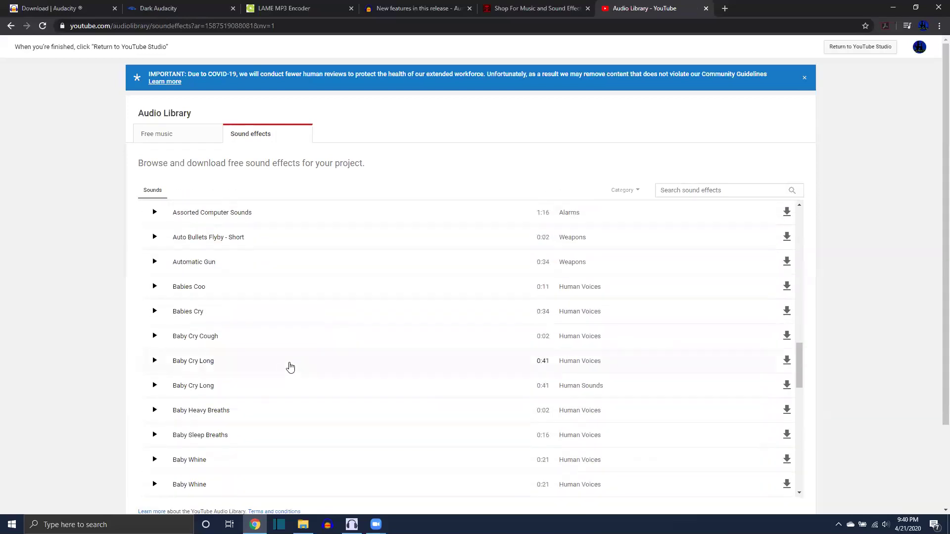
scroll(288, 367, down, 10)
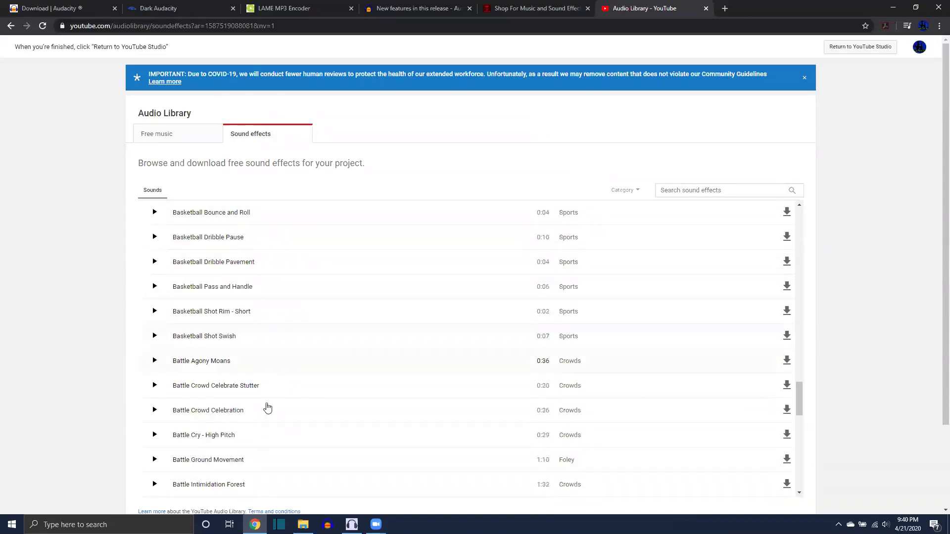
scroll(289, 419, down, 10)
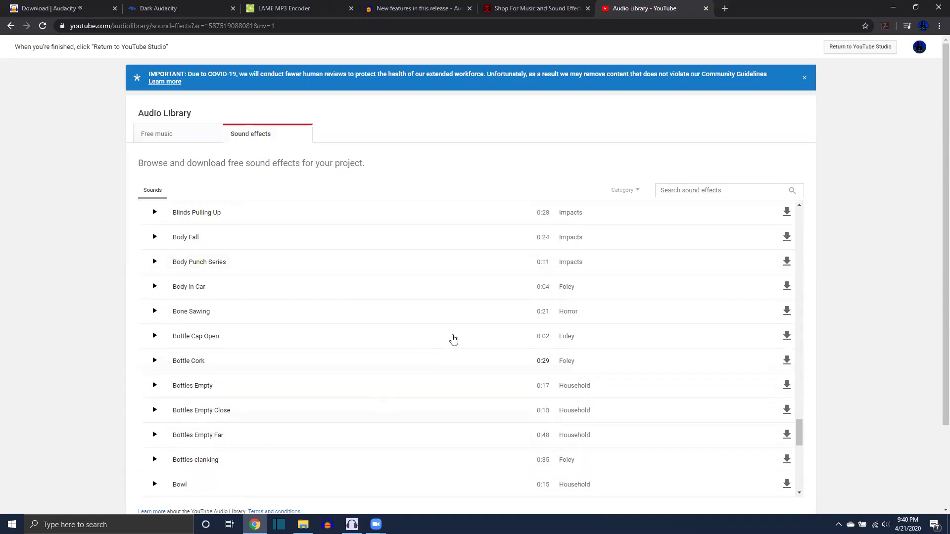
scroll(273, 378, down, 6)
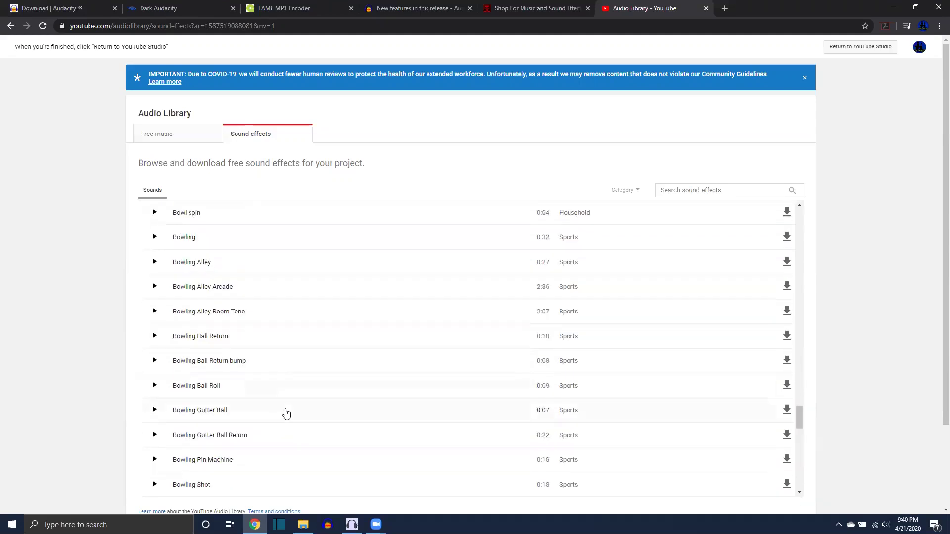
scroll(356, 355, down, 15)
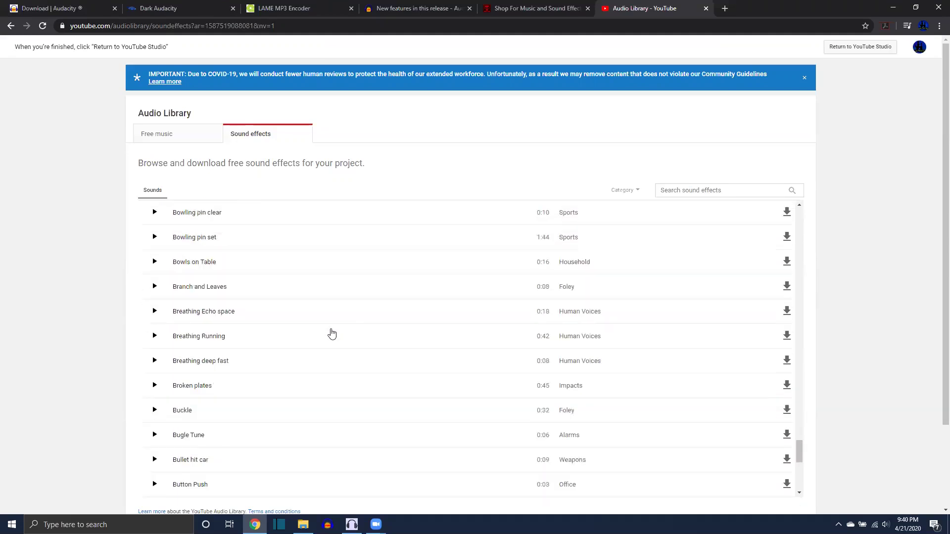
scroll(331, 334, down, 18)
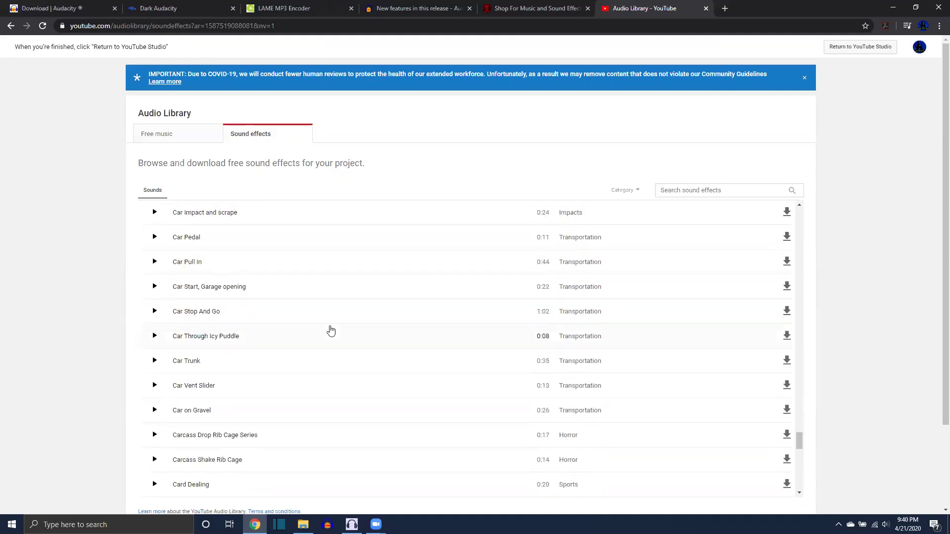
scroll(329, 329, down, 11)
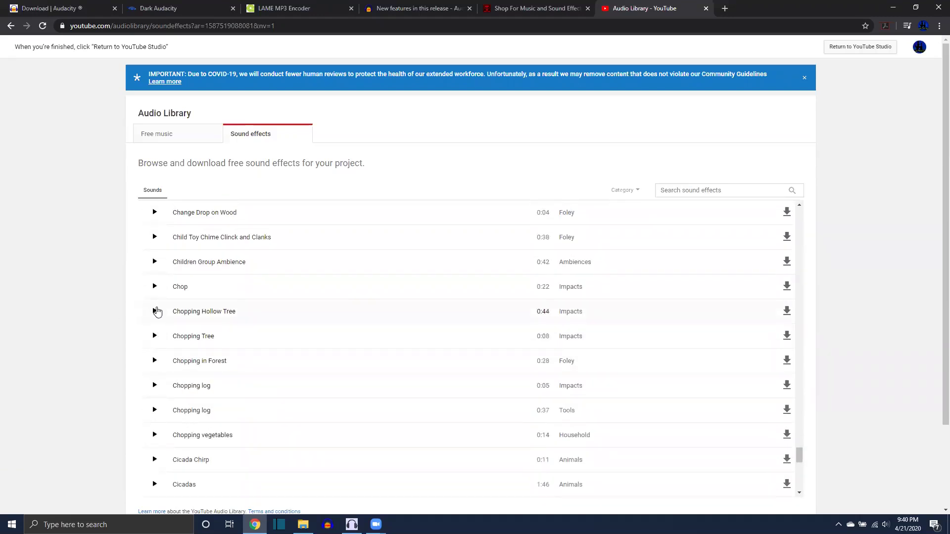
click(154, 312)
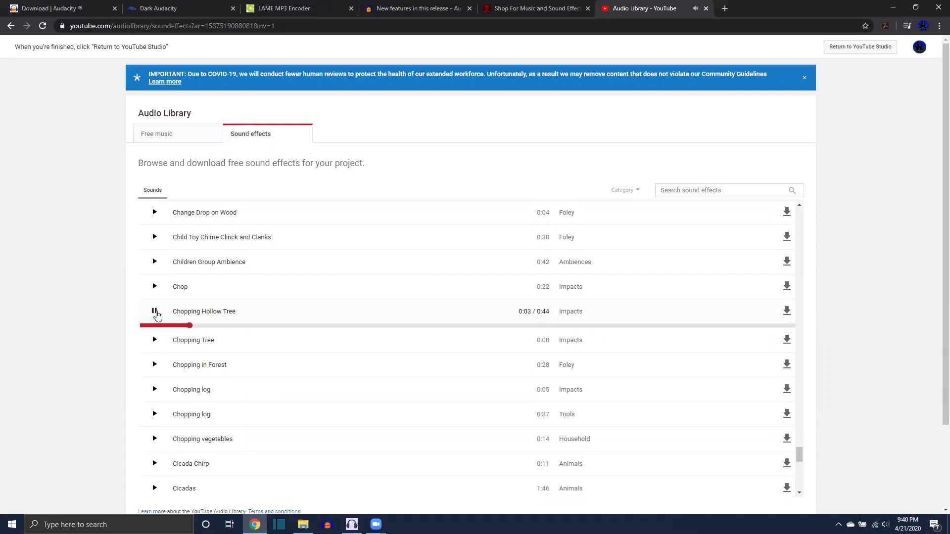
click(155, 312)
scroll(361, 369, down, 4)
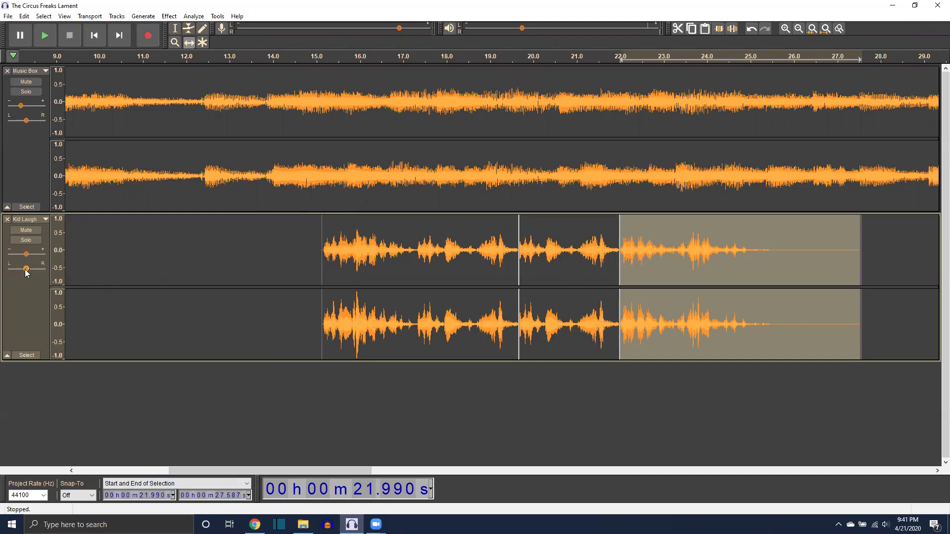
Collapse the Kid Laugh track and expand it again, two times in a row.
mouse_move(27, 270)
mouse_down()
mouse_move(42, 270)
mouse_move(7, 271)
mouse_move(35, 271)
mouse_move(23, 274)
mouse_up()
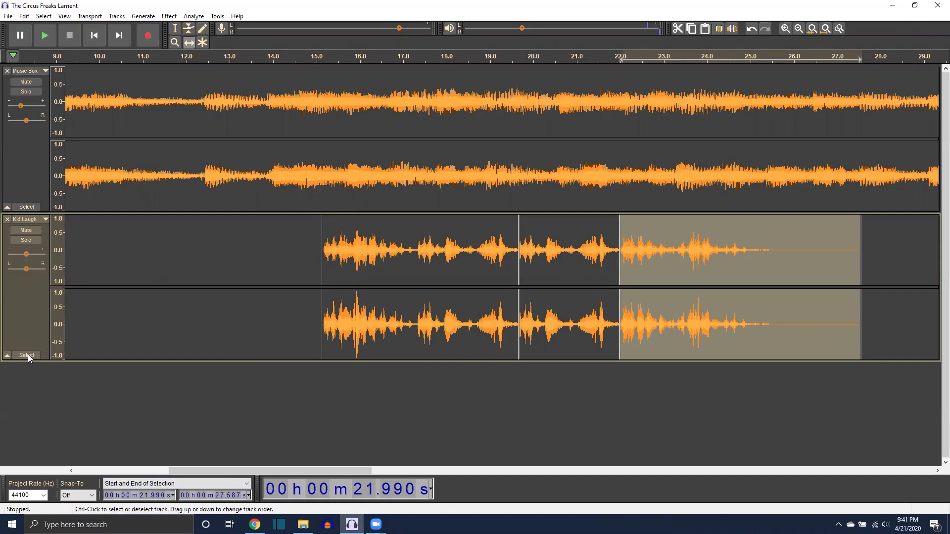
click(7, 355)
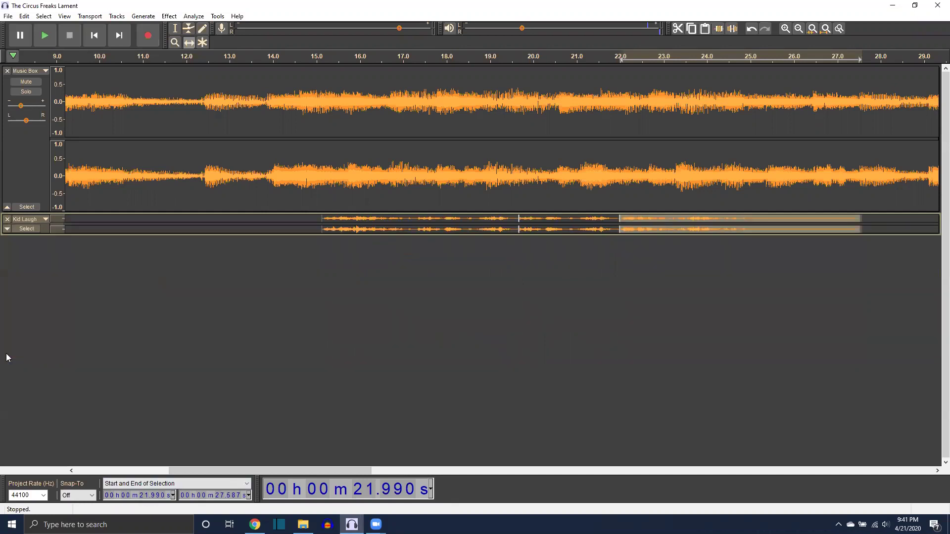
click(7, 228)
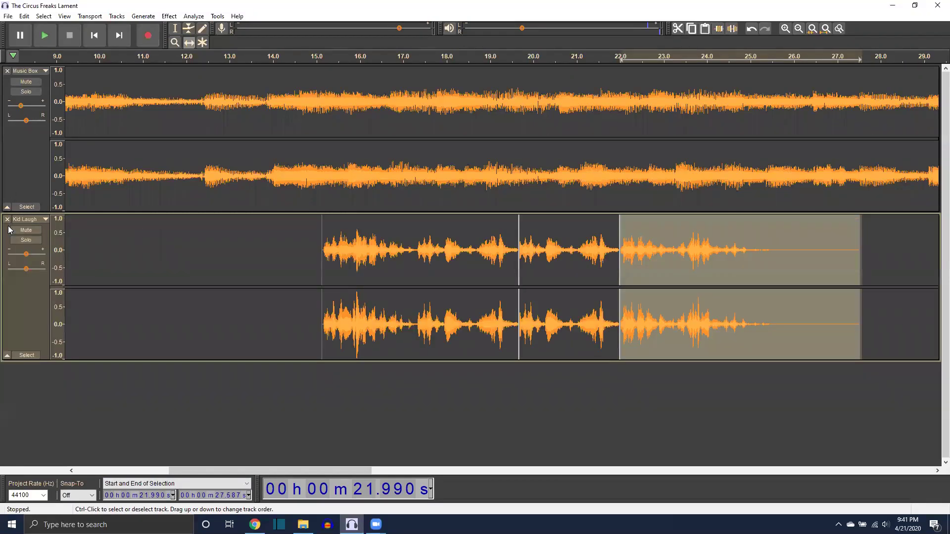
click(7, 355)
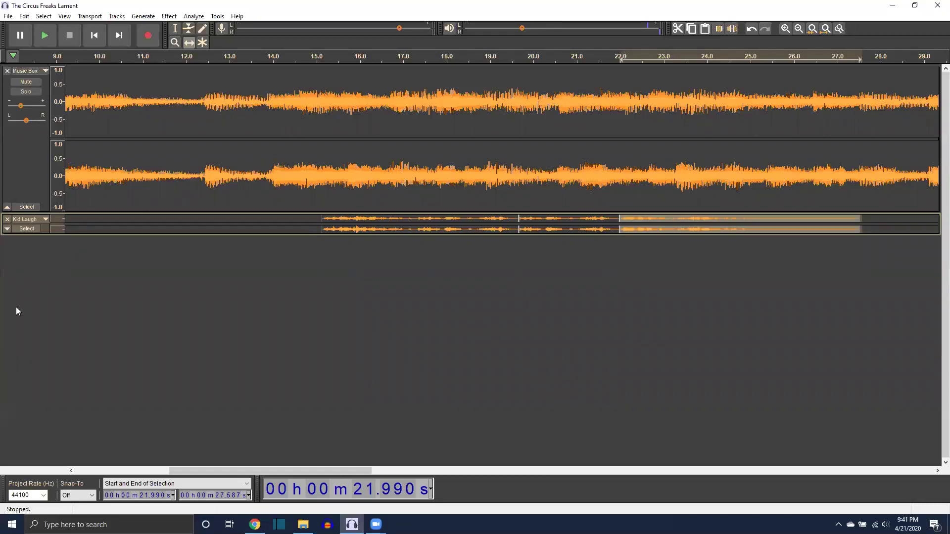
click(7, 228)
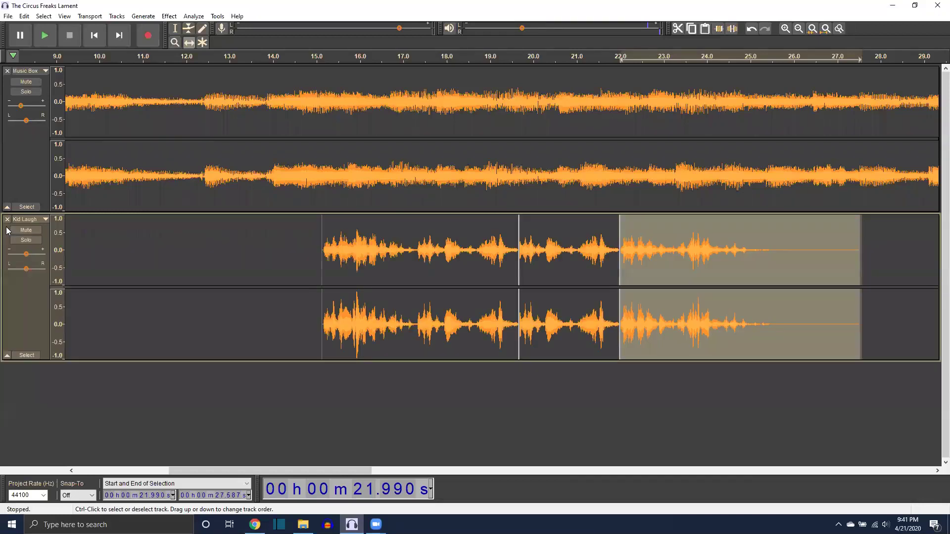
click(194, 16)
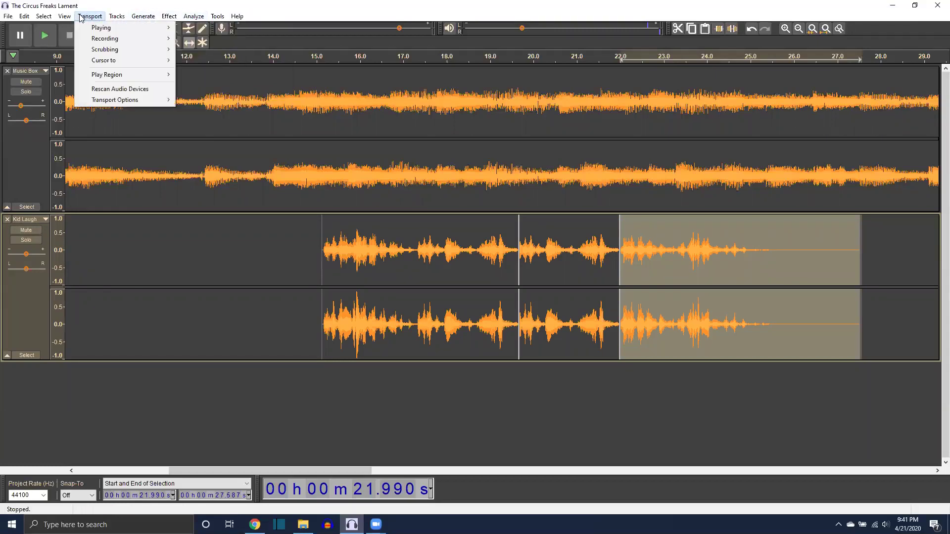
mouse_move(64, 17)
mouse_move(146, 20)
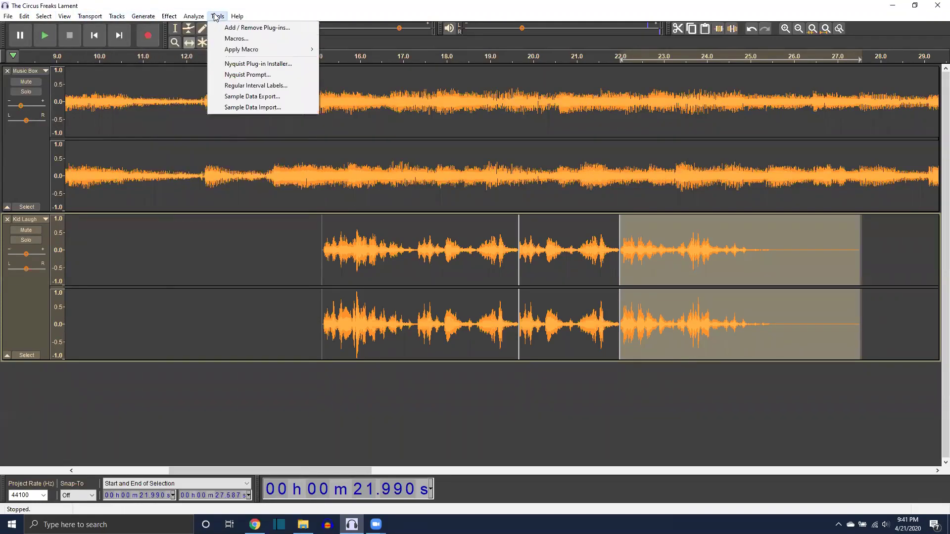
Open the online Audacity Manual, look through its contents as far as the Using Audacity topics, and return to DarkAudacity.
mouse_move(203, 18)
mouse_move(239, 16)
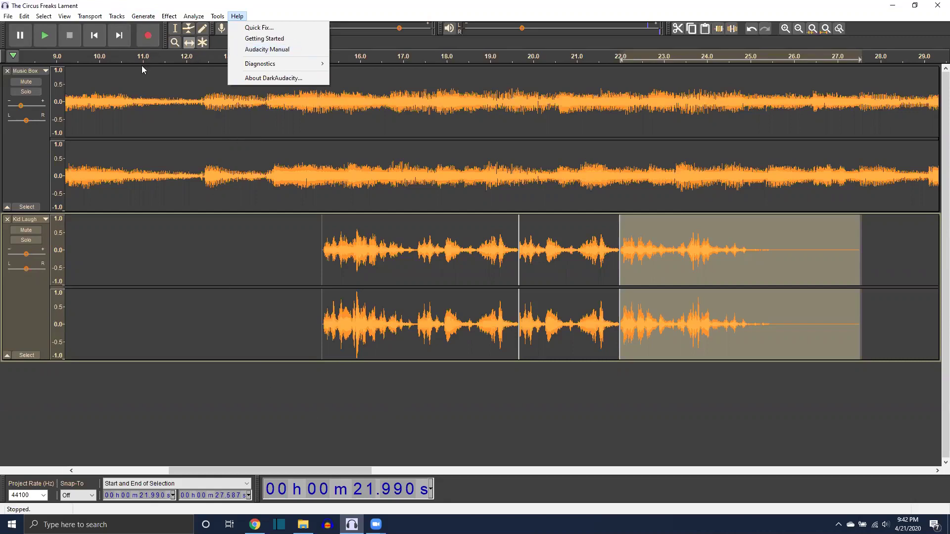
click(270, 50)
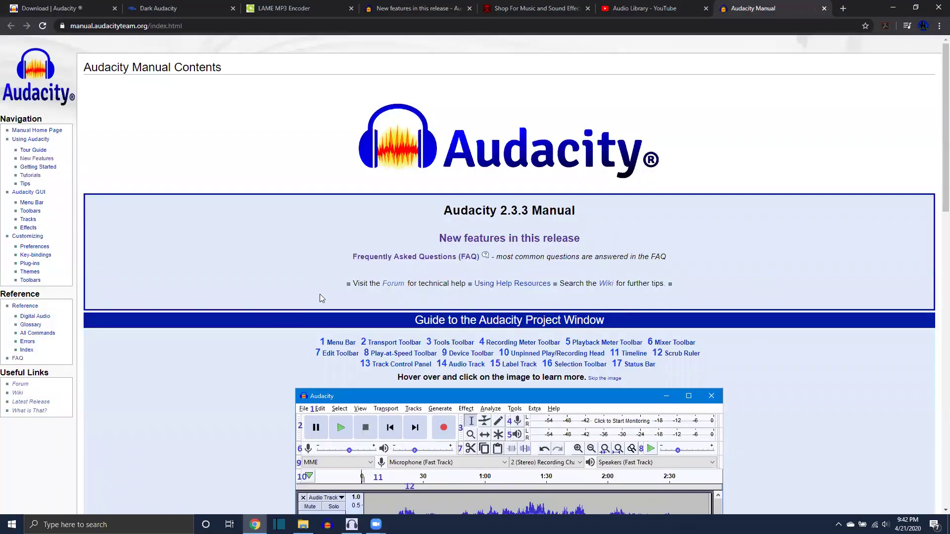
scroll(308, 343, down, 9)
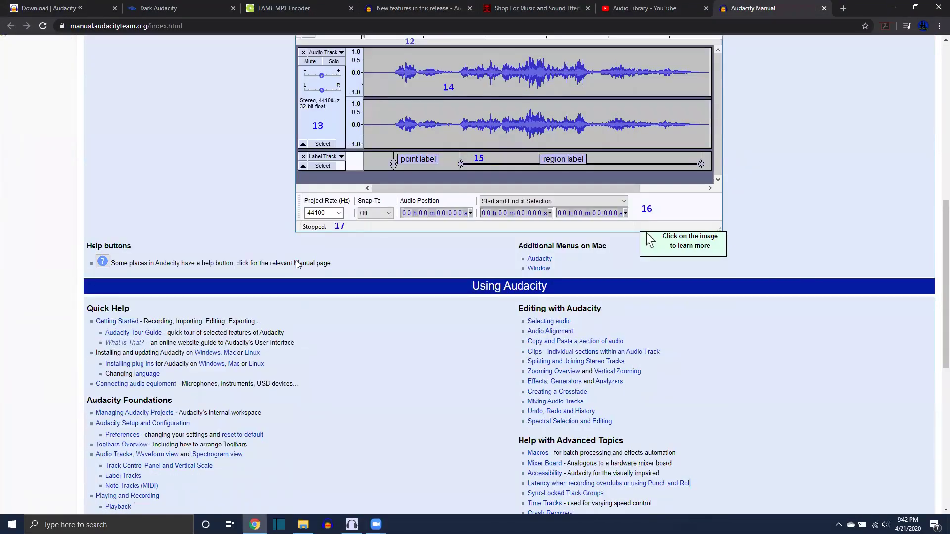
scroll(297, 261, down, 3)
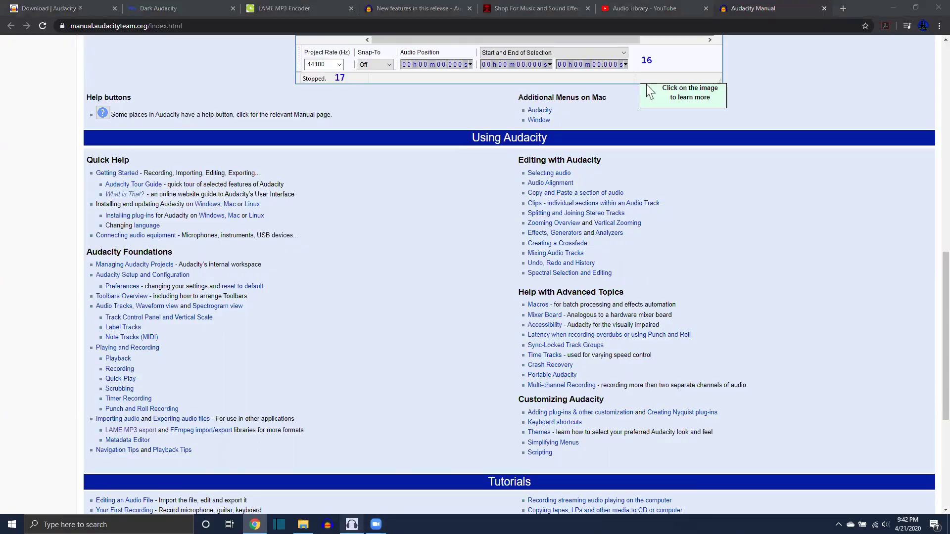
click(351, 524)
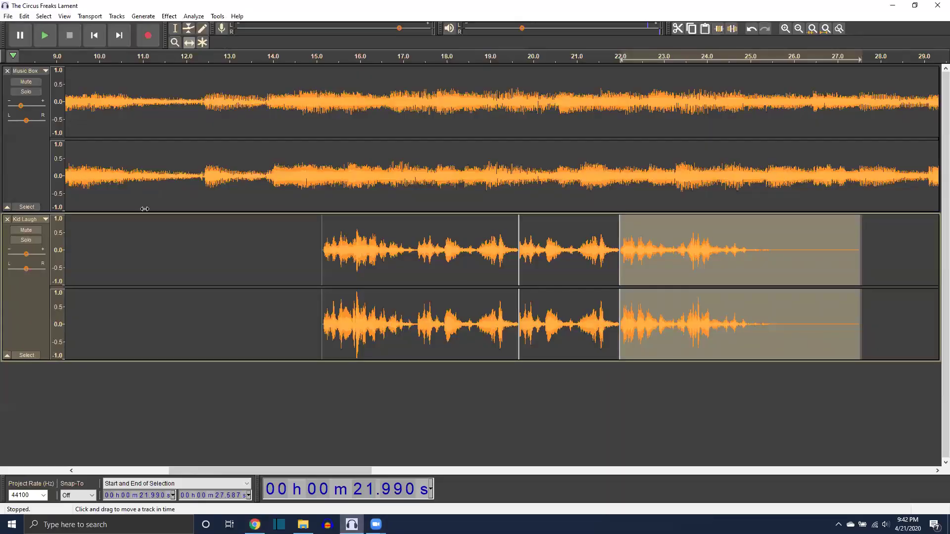